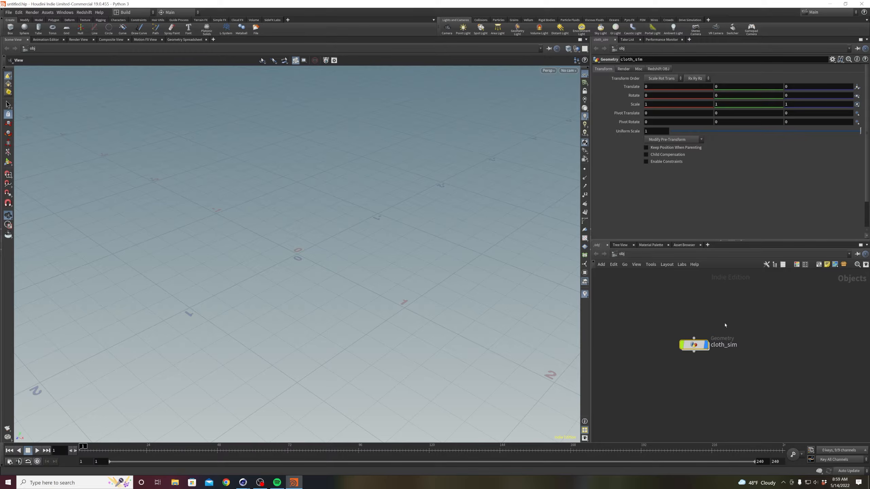
# - Go inside the cloth_sim geometry object and add a File node to its empty network
pyautogui.doubleClick(703, 343)
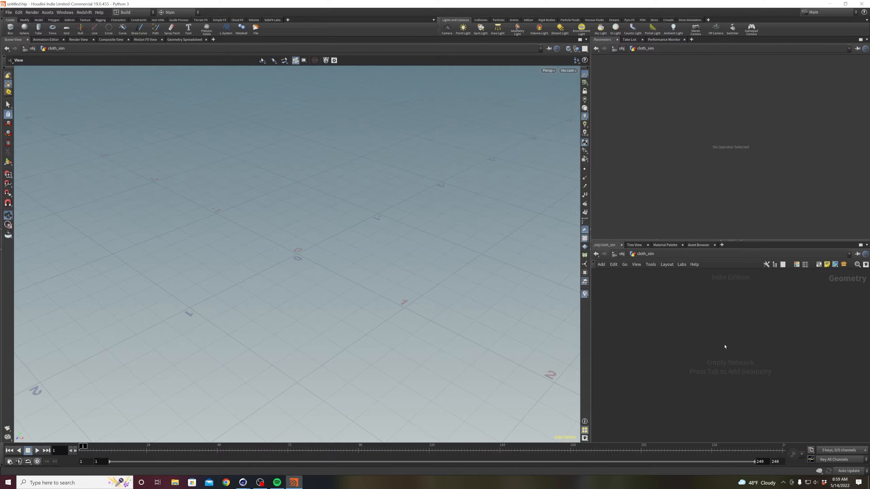
pyautogui.press('Tab')
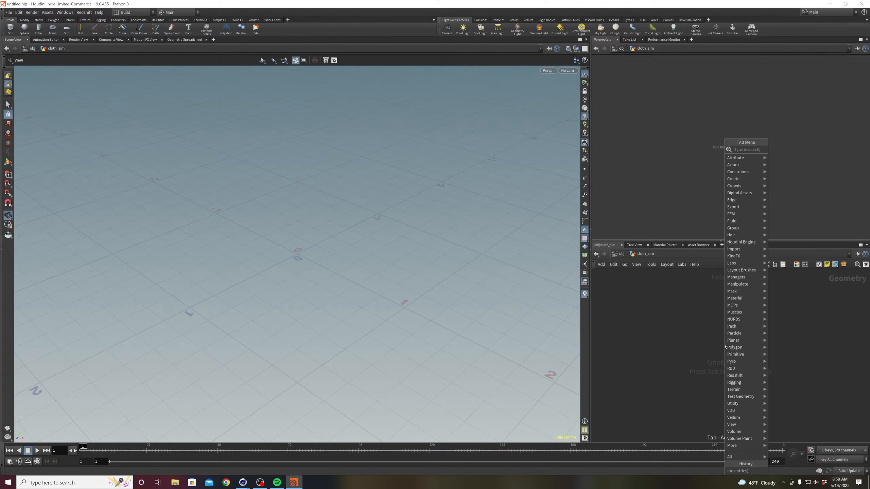
pyautogui.write('file')
pyautogui.press('Return')
pyautogui.click(725, 345)
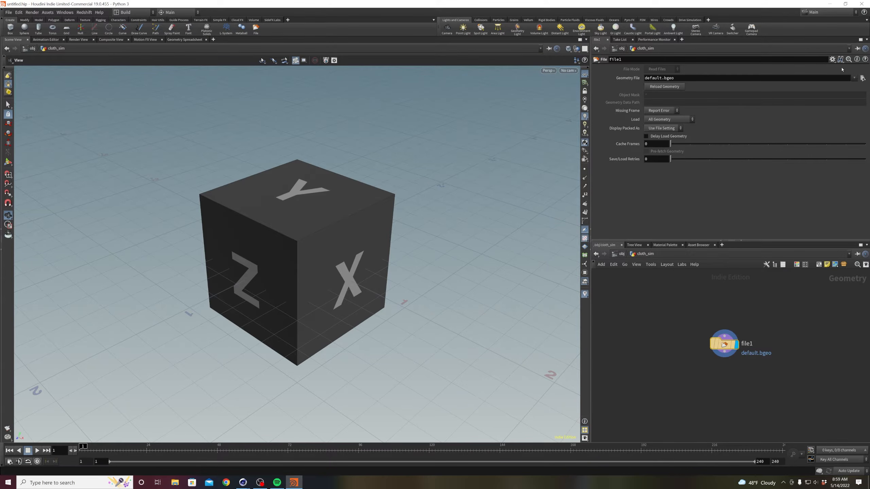
# - Load rock.obj from D:/working_files/naturae_pt.02/tutorials/tutorial_04 into the File node
pyautogui.click(863, 79)
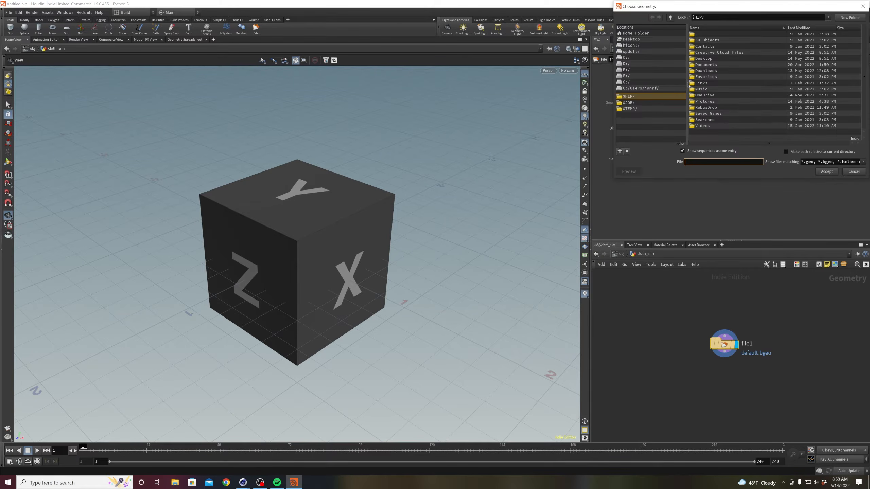
pyautogui.click(630, 64)
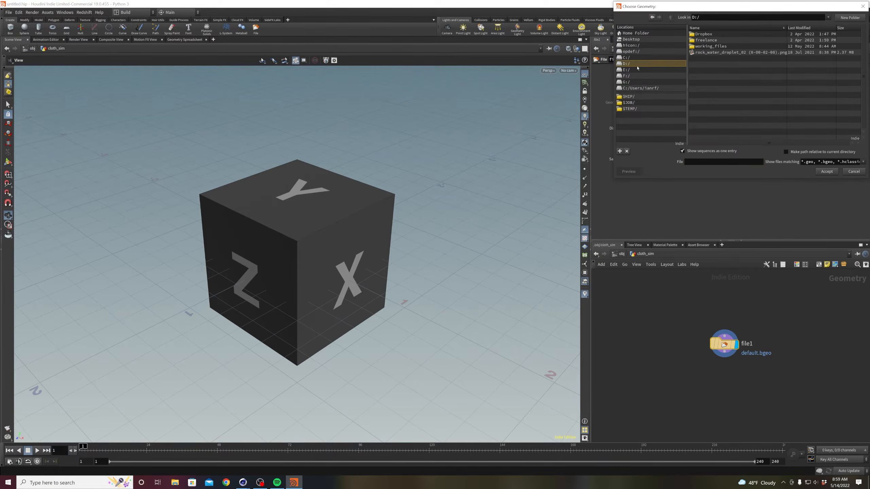
pyautogui.click(698, 46)
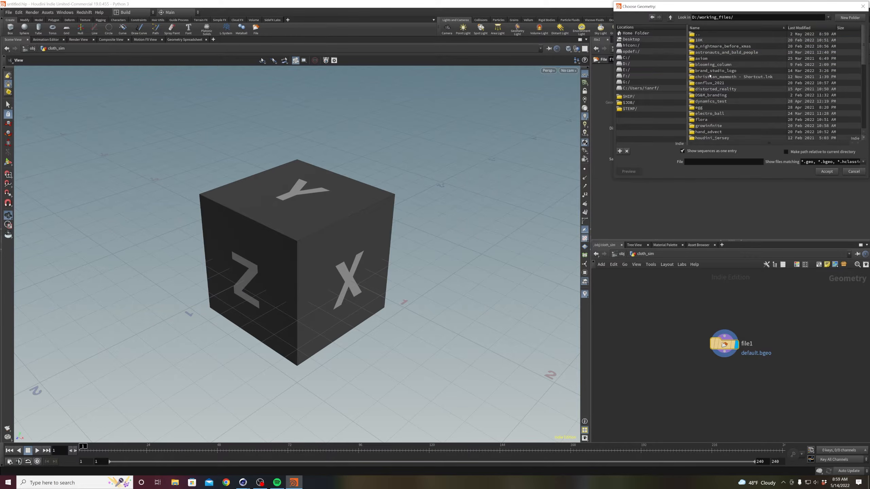
pyautogui.scroll(-5, 716, 117)
pyautogui.scroll(-2, 715, 119)
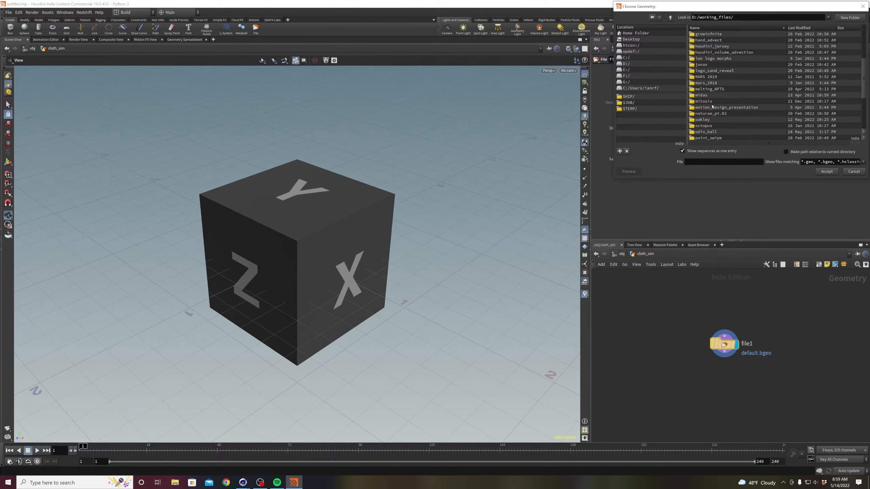
pyautogui.scroll(-2, 711, 98)
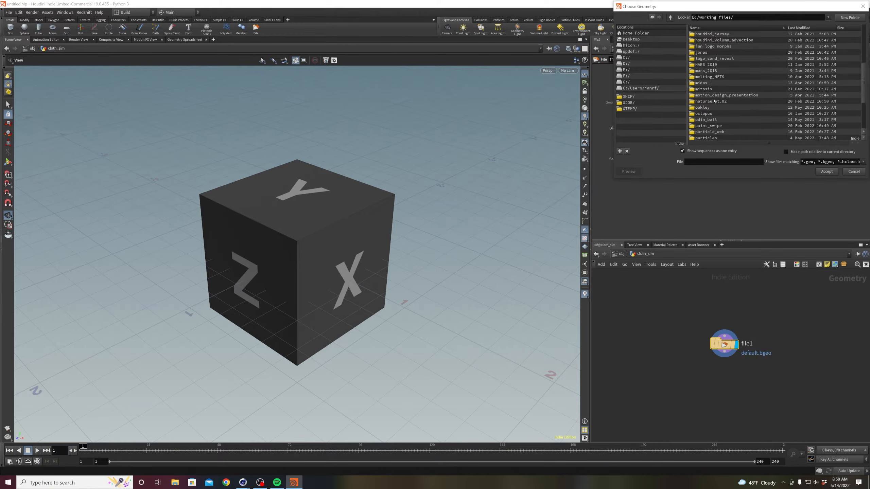
pyautogui.doubleClick(714, 101)
pyautogui.doubleClick(706, 77)
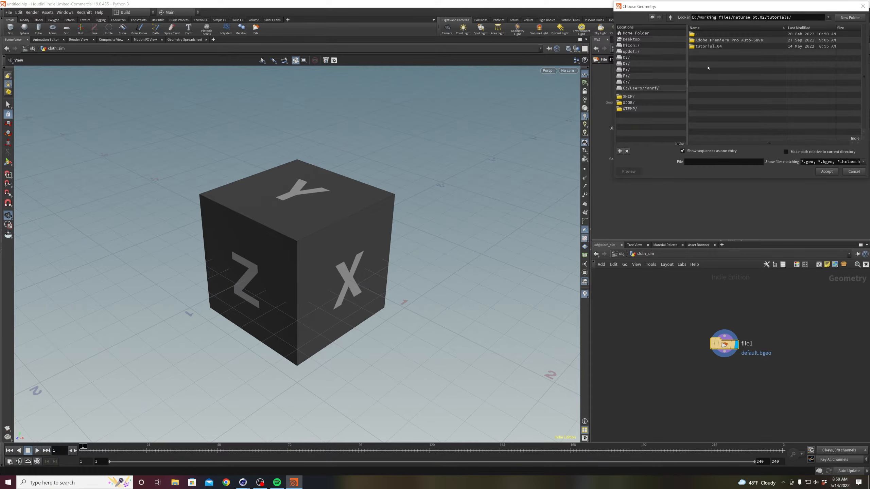
pyautogui.doubleClick(707, 46)
pyautogui.doubleClick(703, 46)
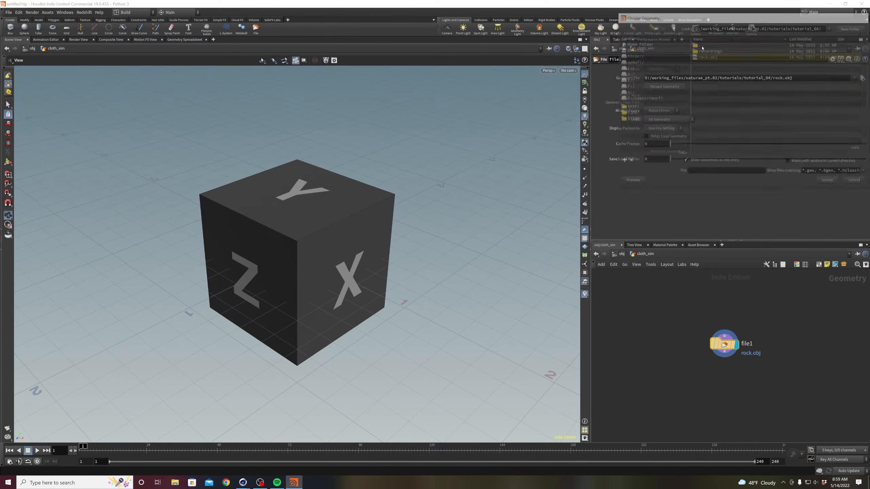
# - Connect a Transform node below the rock's File node, set its uniform scale to .01 and display it
pyautogui.press('Tab')
pyautogui.write('tran')
pyautogui.press('Return')
pyautogui.click(724, 378)
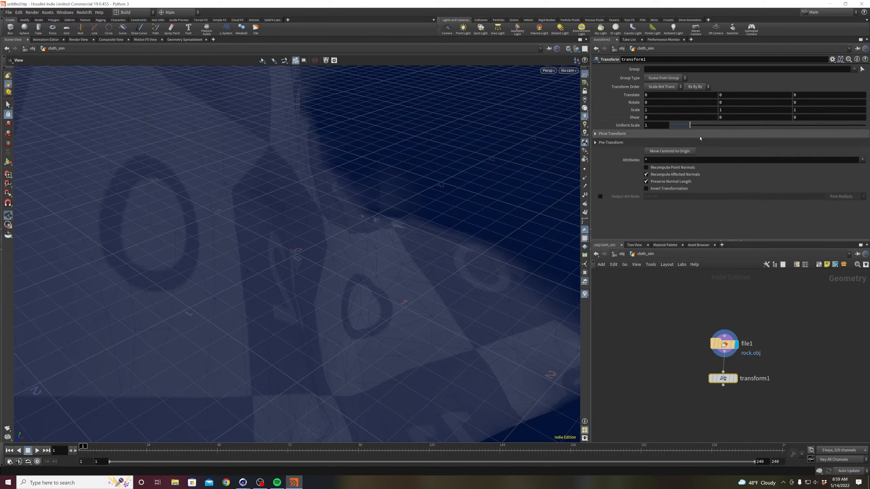
pyautogui.click(664, 125)
pyautogui.write('.01')
pyautogui.press('Return')
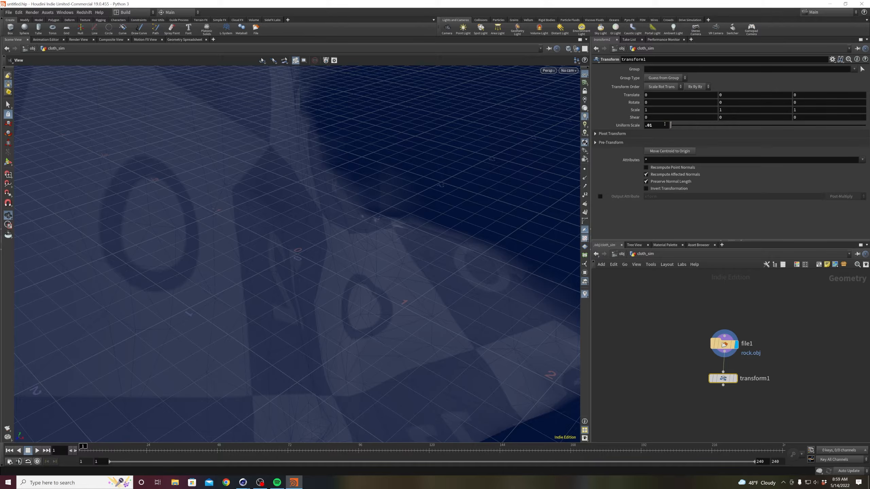
pyautogui.click(734, 378)
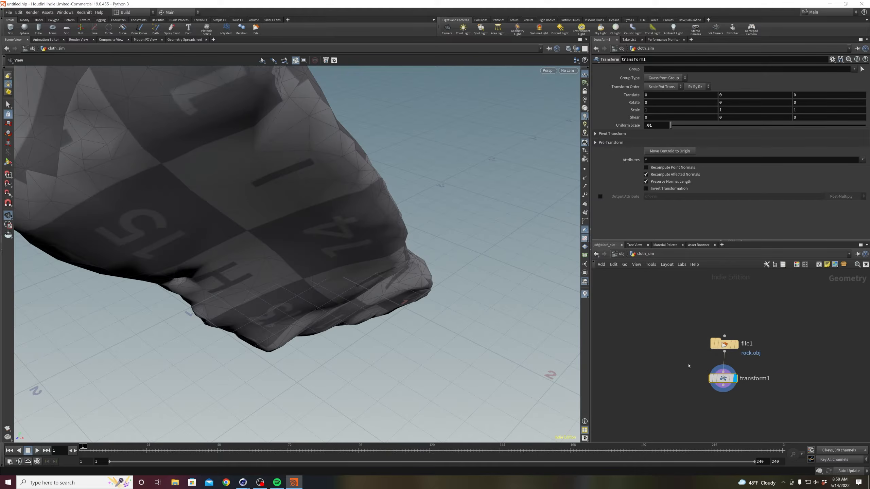
# - Examine the scaled-down rock from several angles and distances in the viewport
pyautogui.moveTo(327, 208); pyautogui.dragTo(212, 301, button='right')
pyautogui.moveTo(211, 302); pyautogui.dragTo(431, 234)
pyautogui.moveTo(185, 224); pyautogui.dragTo(342, 228, button='middle')
pyautogui.moveTo(343, 228); pyautogui.dragTo(297, 262, button='right')
pyautogui.moveTo(304, 206); pyautogui.dragTo(329, 237)
pyautogui.moveTo(329, 237); pyautogui.dragTo(307, 274, button='right')
pyautogui.moveTo(307, 274); pyautogui.dragTo(349, 265)
# - Turn on the template flag of the rock's Transform node
pyautogui.moveTo(662, 378); pyautogui.dragTo(684, 343, button='middle')
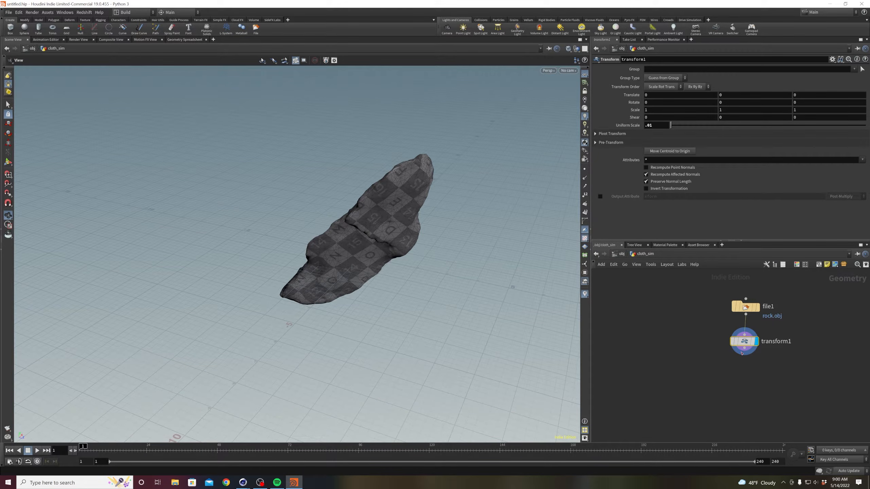
pyautogui.moveTo(748, 341)
pyautogui.click(759, 356)
pyautogui.click(661, 343)
pyautogui.press('Tab')
pyautogui.write('grid')
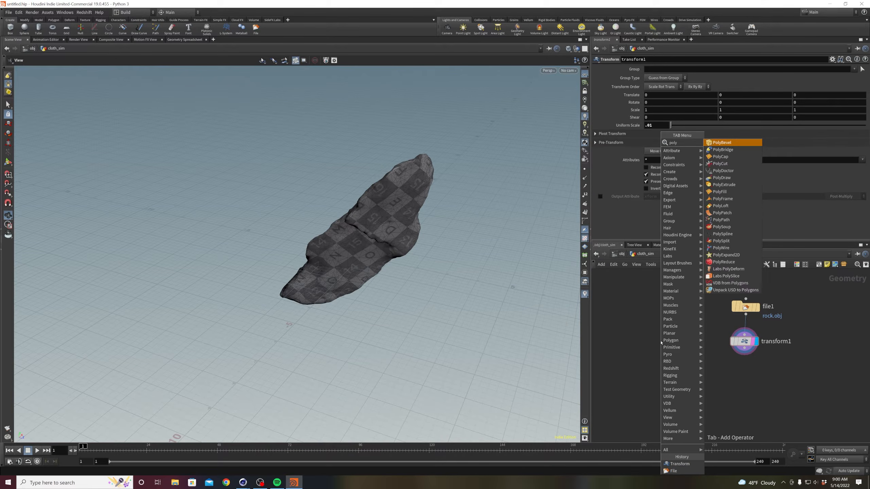
pyautogui.press('Return')
pyautogui.click(661, 342)
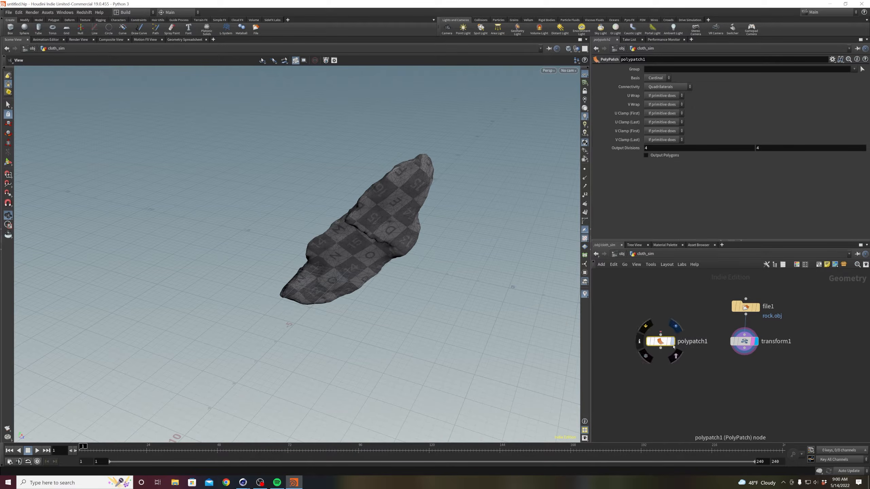
pyautogui.click(672, 341)
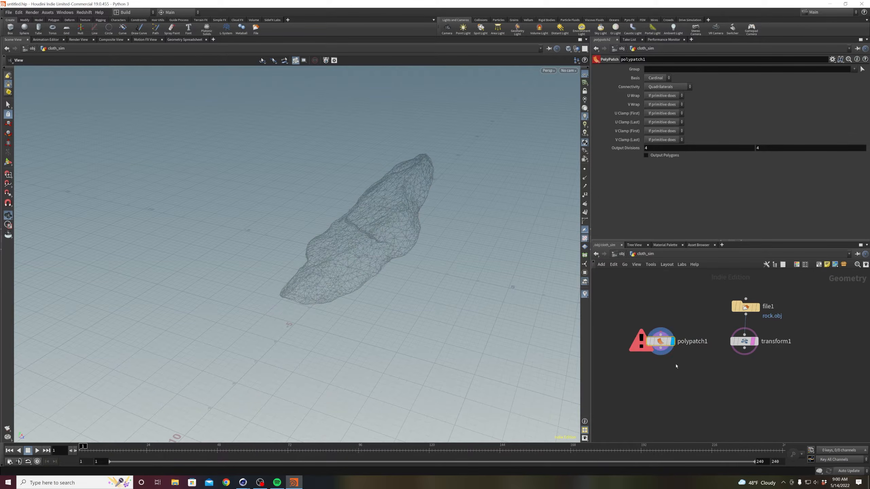
pyautogui.press('Delete')
# - Add a Planar Patch node beside the rock's nodes and display it
pyautogui.press('Tab')
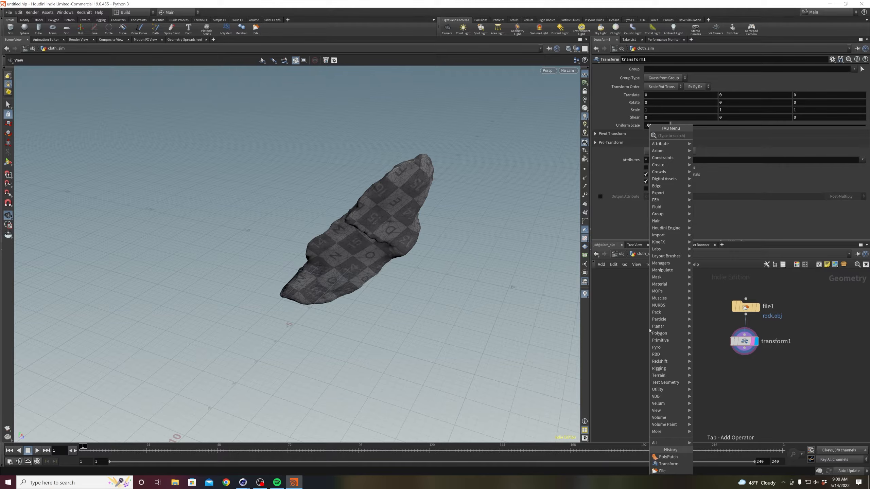
pyautogui.write('patch')
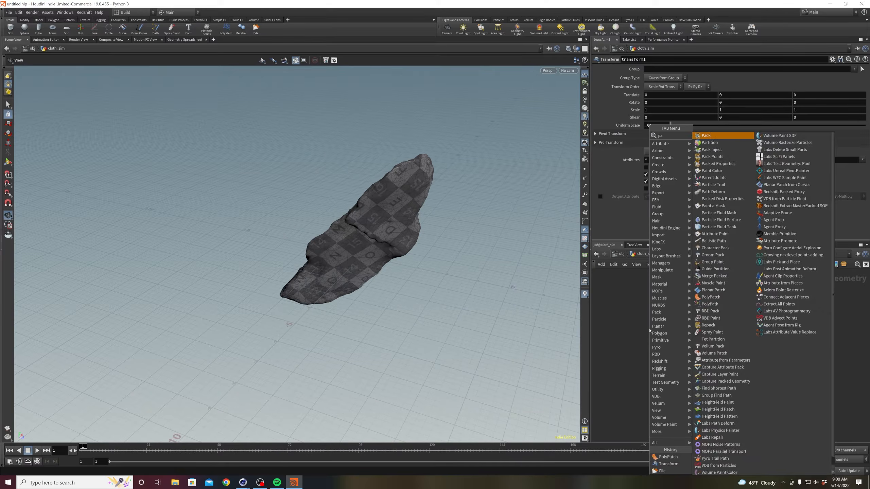
pyautogui.press('Return')
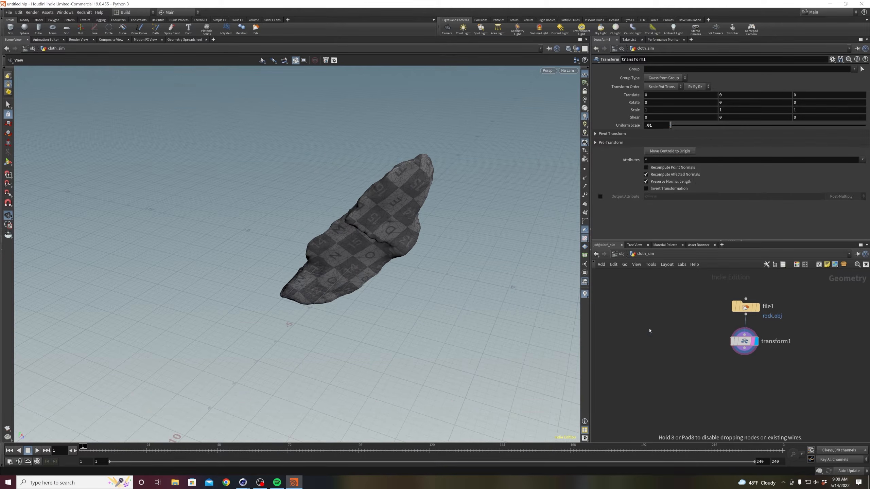
pyautogui.click(649, 329)
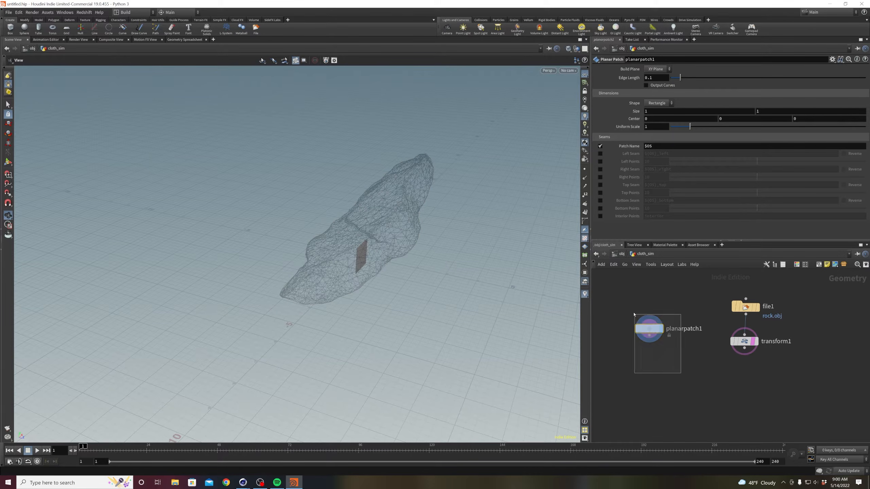
# - Set the planar patch's edge length to 0.095
pyautogui.scroll(3, 271, 243)
pyautogui.moveTo(407, 280); pyautogui.dragTo(351, 264)
pyautogui.moveTo(351, 264); pyautogui.dragTo(528, 200, button='right')
pyautogui.moveTo(452, 252); pyautogui.dragTo(402, 293)
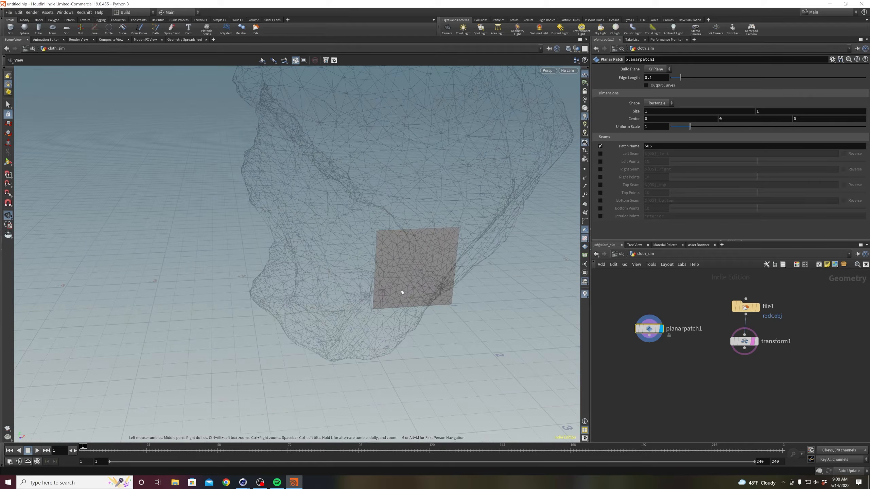
pyautogui.moveTo(448, 315); pyautogui.dragTo(384, 262)
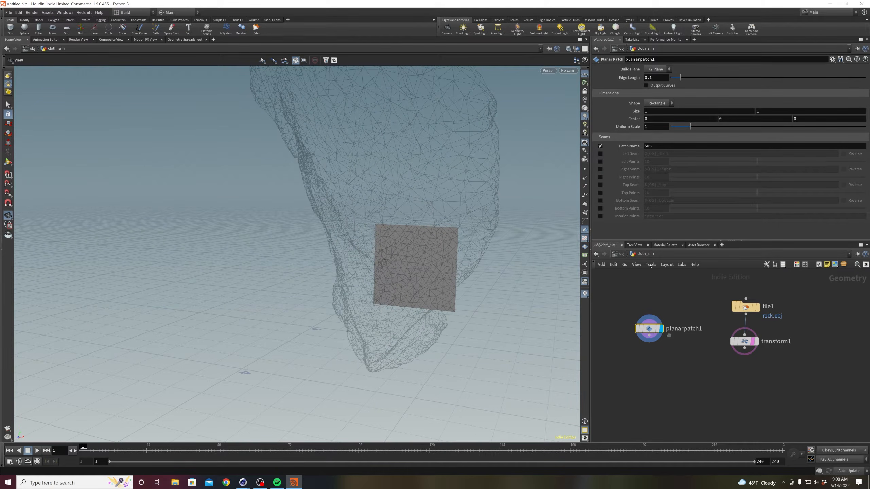
pyautogui.moveTo(678, 79); pyautogui.dragTo(680, 80)
# - Change the planar patch's build plane to ZX Plane so that it lies flat
pyautogui.keyDown('alt'); pyautogui.moveTo(648, 371); pyautogui.dragTo(612, 368, button='right'); pyautogui.keyUp('alt')
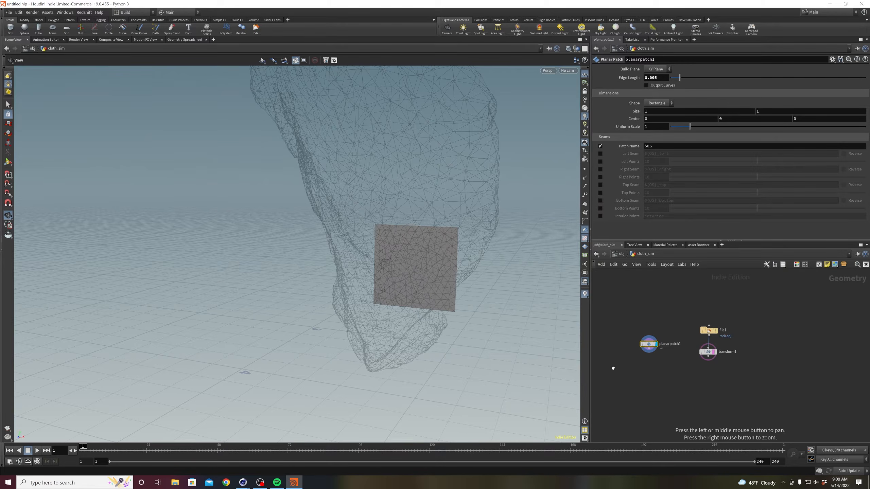
pyautogui.keyDown('alt'); pyautogui.moveTo(441, 274); pyautogui.dragTo(504, 292); pyautogui.keyUp('alt')
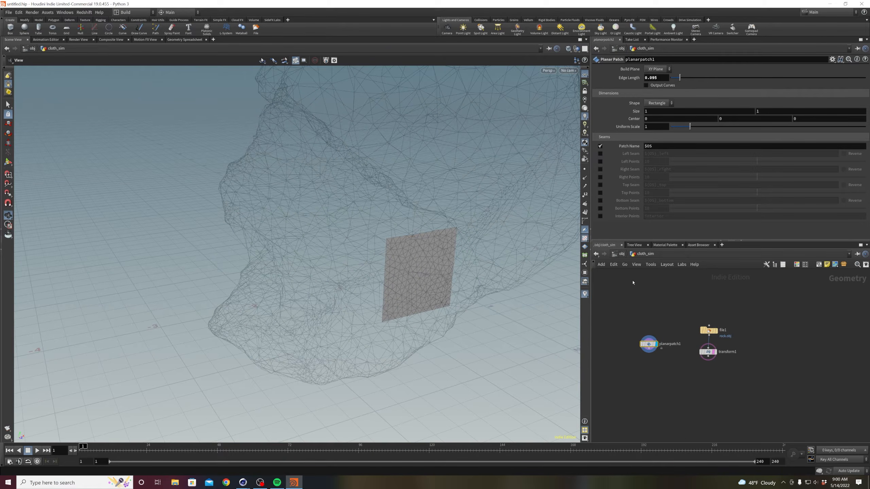
pyautogui.click(660, 69)
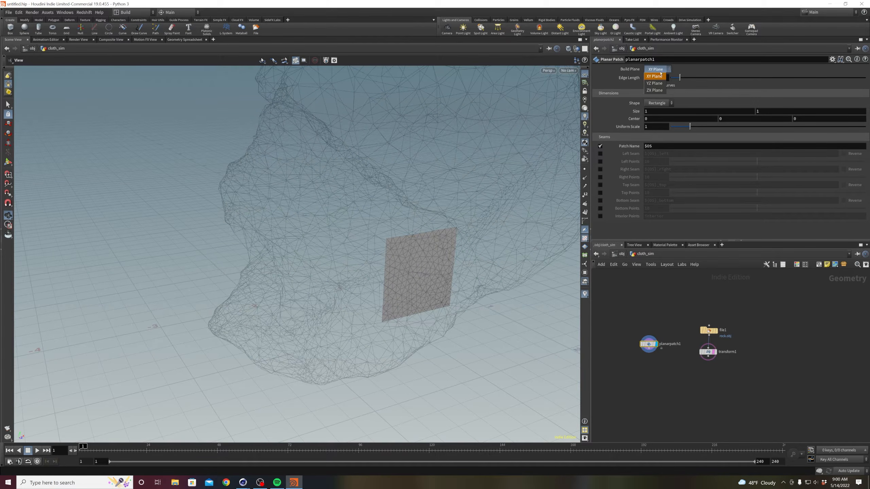
pyautogui.click(656, 91)
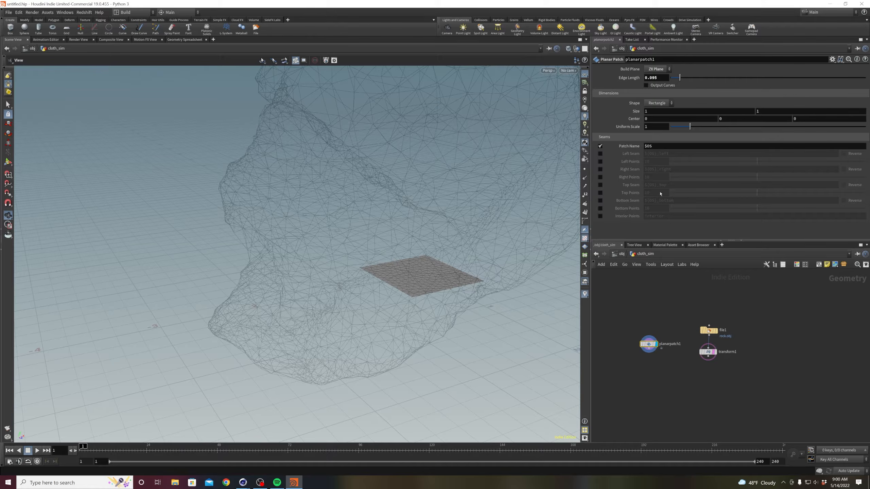
# - Enlarge the planar patch to a uniform scale of 10 and coarsen its edge length to 0.54
pyautogui.moveTo(689, 127); pyautogui.dragTo(759, 126)
pyautogui.scroll(-10, 392, 262)
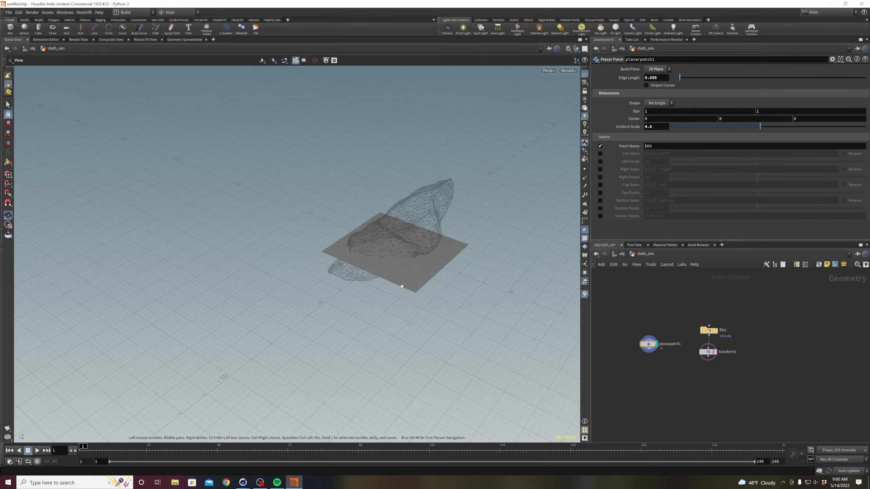
pyautogui.moveTo(759, 127); pyautogui.dragTo(865, 129)
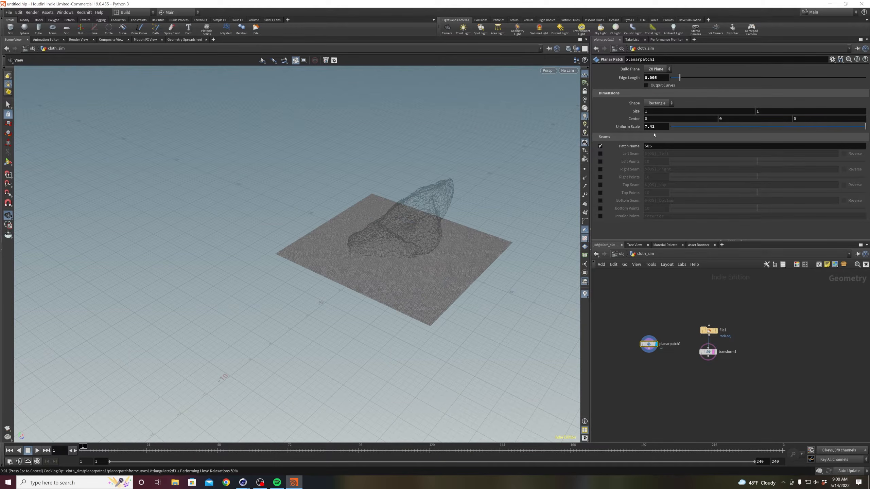
pyautogui.moveTo(684, 79); pyautogui.dragTo(723, 78)
pyautogui.moveTo(840, 126); pyautogui.dragTo(866, 126)
pyautogui.scroll(-3, 363, 220)
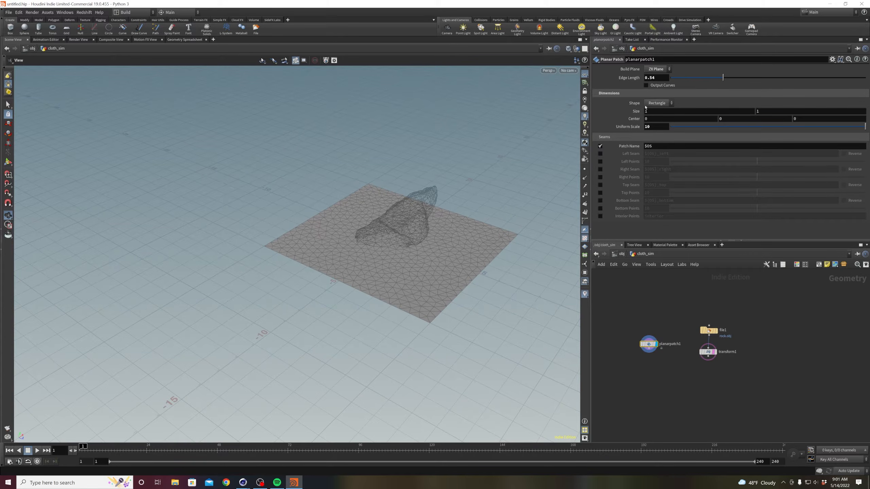
# - Set the planar patch's rectangle size to 2.5 by 1.6
pyautogui.moveTo(758, 113); pyautogui.dragTo(798, 116, button='middle')
pyautogui.hotkey('ctrl', 'z')
pyautogui.moveTo(658, 114)
pyautogui.mouseDown(button='middle')
pyautogui.moveTo(685, 117)
pyautogui.moveTo(658, 114)
pyautogui.mouseUp(button='middle')
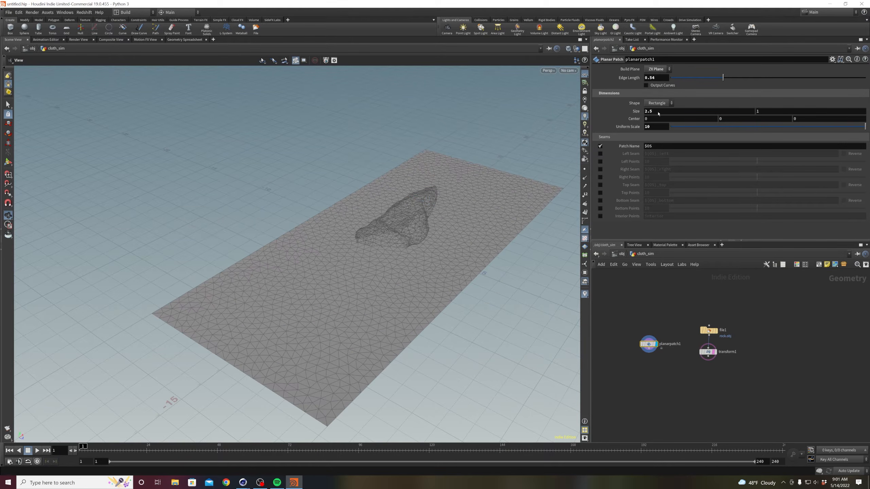
pyautogui.moveTo(758, 112); pyautogui.dragTo(788, 117, button='middle')
pyautogui.scroll(-3, 443, 310)
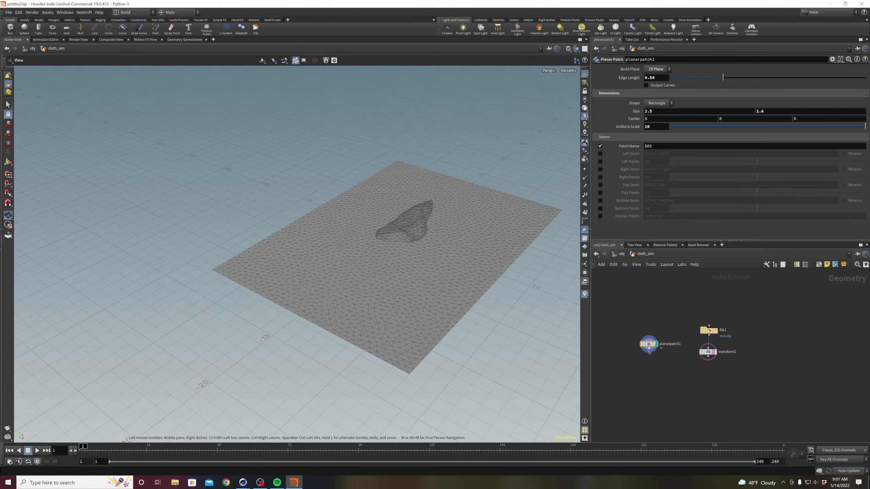
# - Connect a Transform node below the planar patch, display it and activate its transform handles in the viewport
pyautogui.press('Tab')
pyautogui.write('trans')
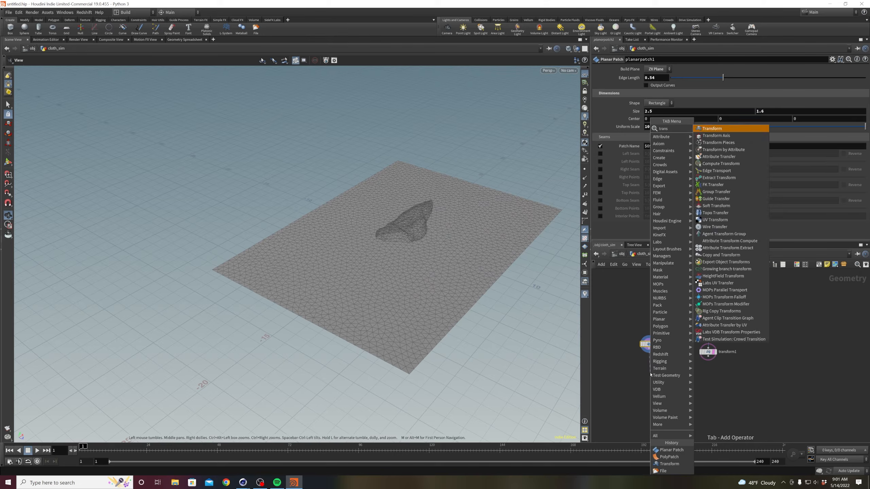
pyautogui.press('Return')
pyautogui.click(649, 373)
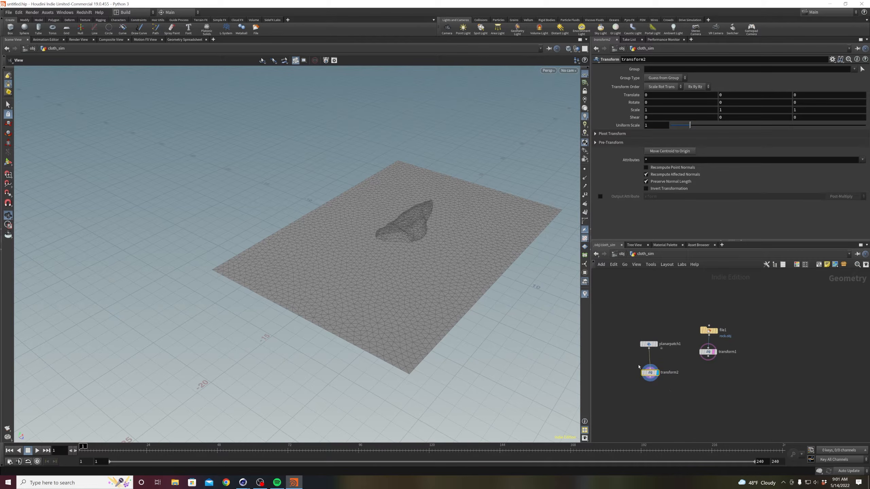
pyautogui.press('Return')
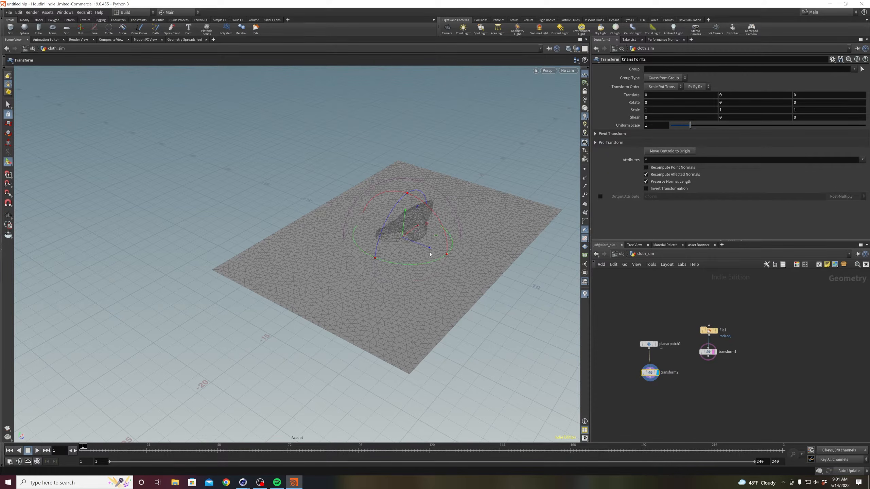
# - Move the planar patch to about -12.2 on Z, clear of the rock, and tidy its two nodes in the network
pyautogui.moveTo(429, 250); pyautogui.dragTo(309, 191)
pyautogui.keyDown('alt'); pyautogui.moveTo(416, 233); pyautogui.dragTo(462, 291); pyautogui.keyUp('alt')
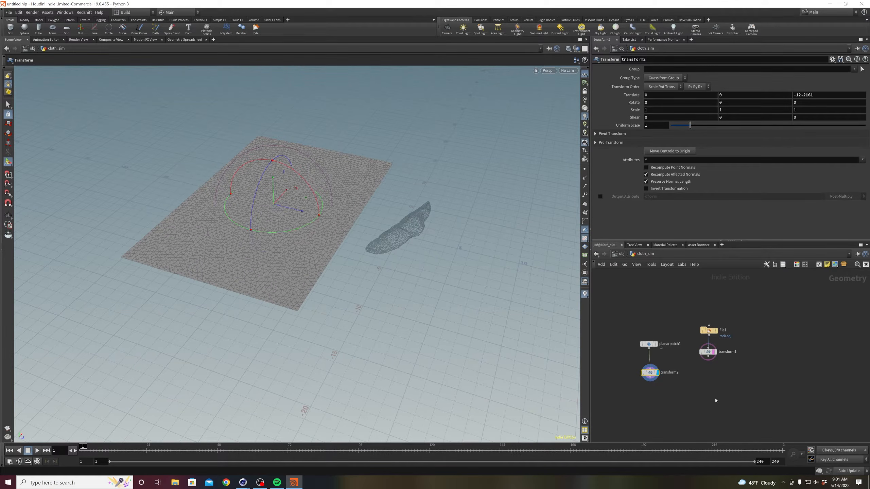
pyautogui.moveTo(650, 373); pyautogui.dragTo(649, 365)
pyautogui.moveTo(687, 389); pyautogui.dragTo(694, 380, button='middle')
pyautogui.click(653, 380)
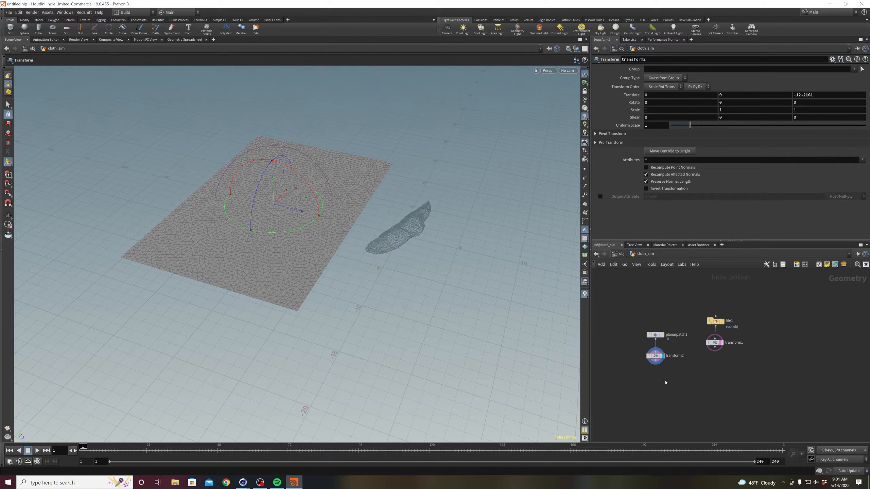
pyautogui.moveTo(665, 382); pyautogui.dragTo(652, 323)
pyautogui.moveTo(658, 359); pyautogui.dragTo(653, 349)
pyautogui.click(671, 376)
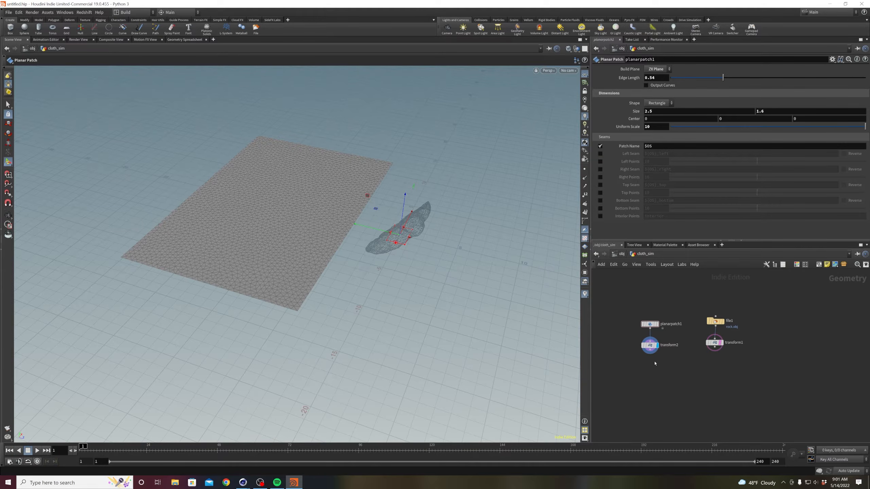
# - Add a Vellum Configure Cloth node fed by the patch's Transform node and display it
pyautogui.moveTo(663, 370); pyautogui.dragTo(665, 347, button='middle')
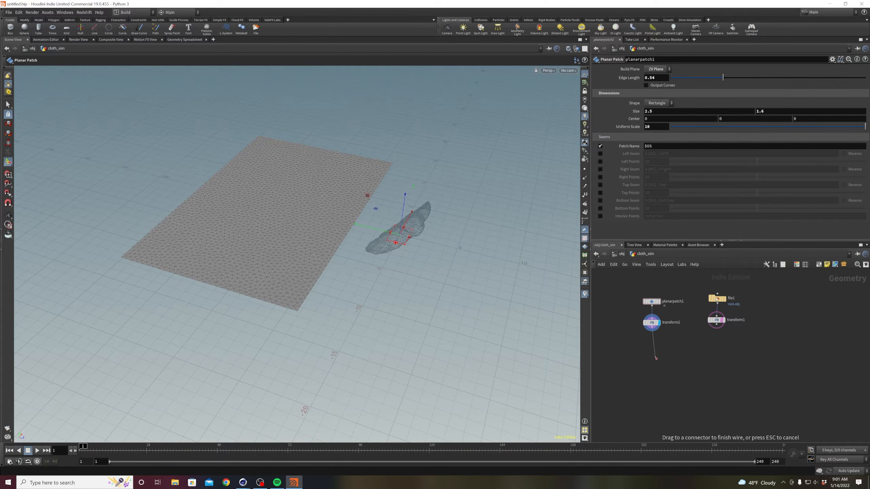
pyautogui.moveTo(652, 331); pyautogui.dragTo(655, 358)
pyautogui.write('vellum co')
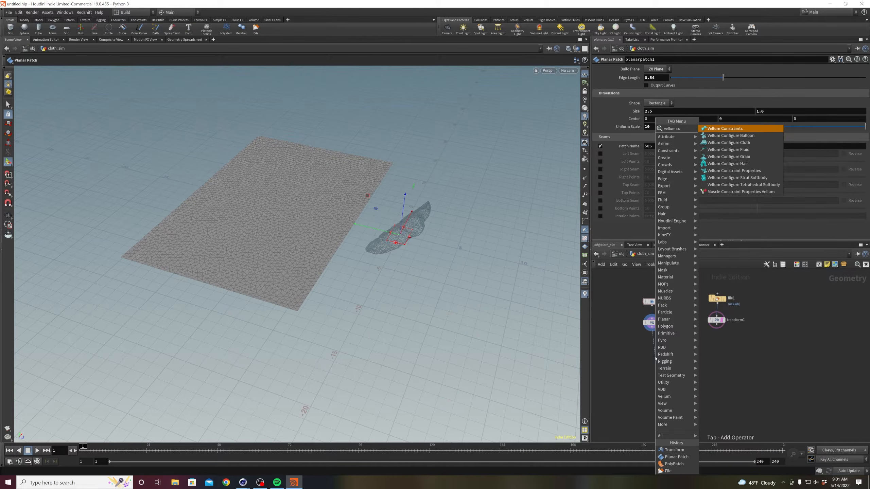
pyautogui.press('Down')
pyautogui.press('Down')
pyautogui.press('Return')
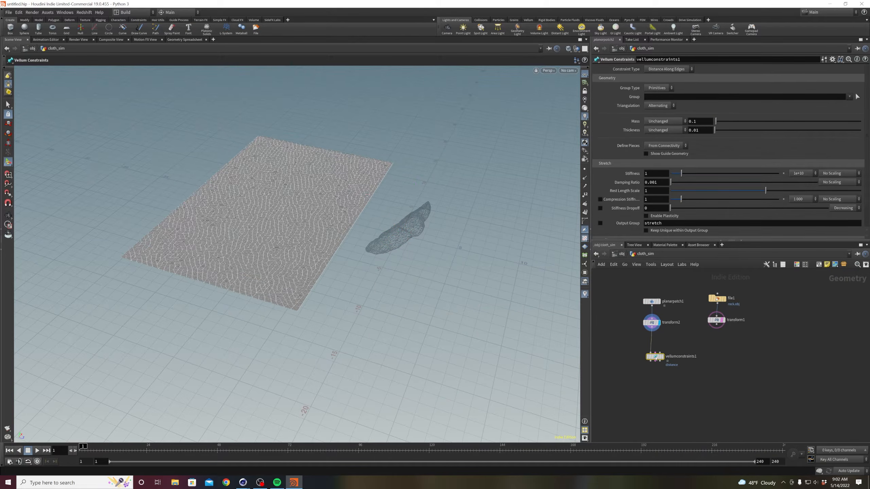
pyautogui.click(663, 358)
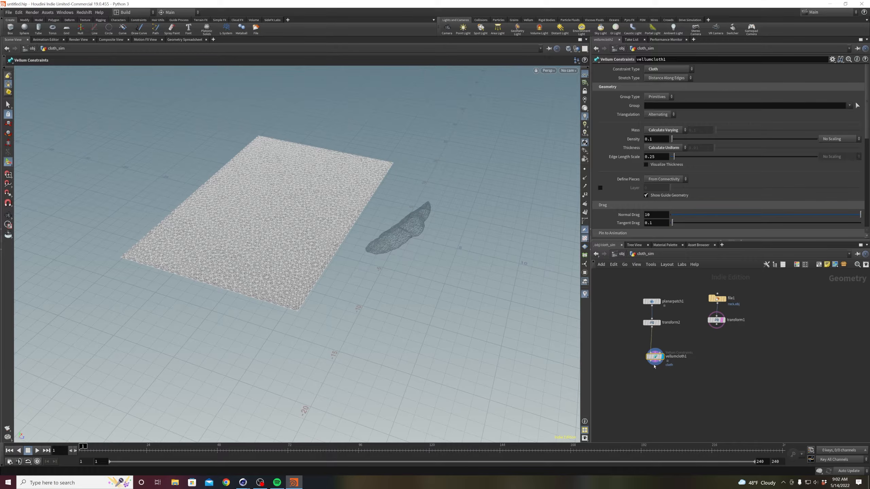
# - Add a Vellum Solver below the cloth constraints node, connected to all its outputs, and align it underneath
pyautogui.press('Tab')
pyautogui.write('vellum')
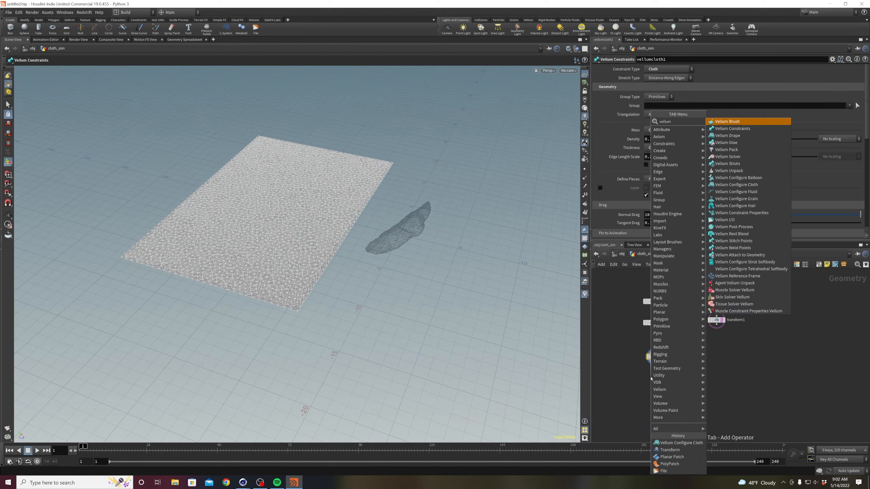
pyautogui.press('Escape')
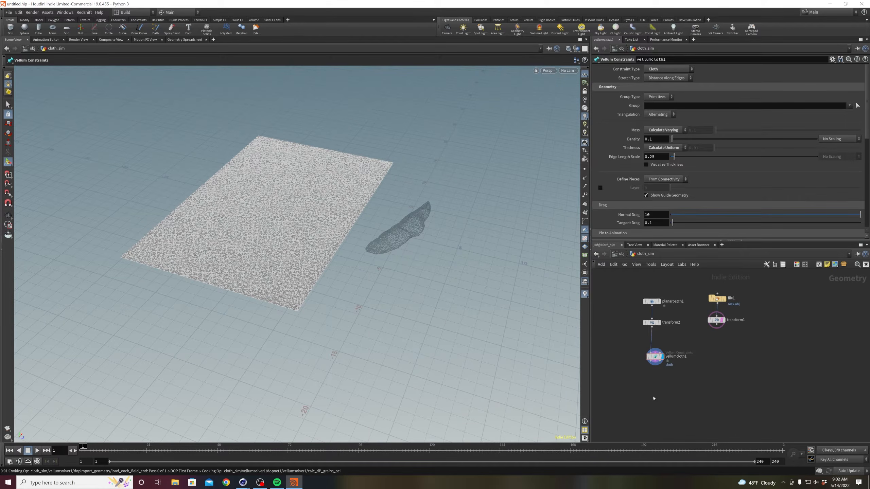
pyautogui.click(658, 377)
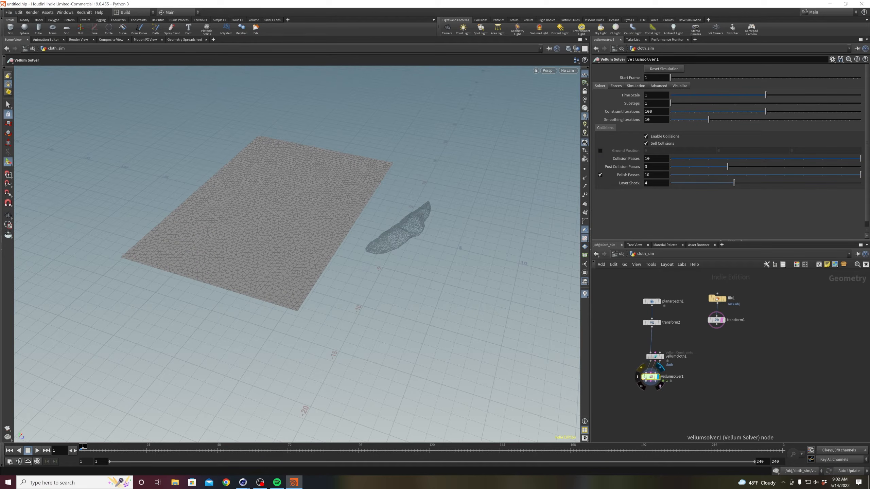
pyautogui.moveTo(647, 378); pyautogui.dragTo(652, 377)
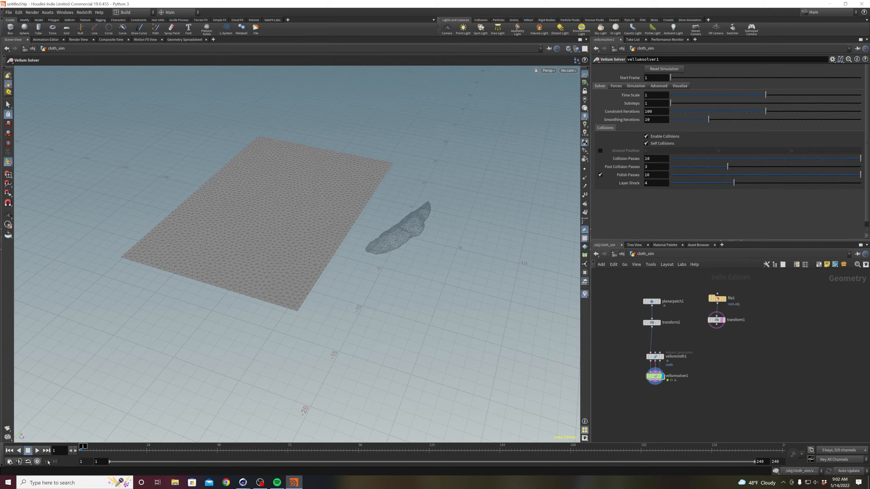
# - Play the cloth simulation to preview its motion, stop it and return to the first frame
pyautogui.click(37, 451)
pyautogui.click(37, 452)
pyautogui.click(10, 451)
pyautogui.scroll(1, 696, 348)
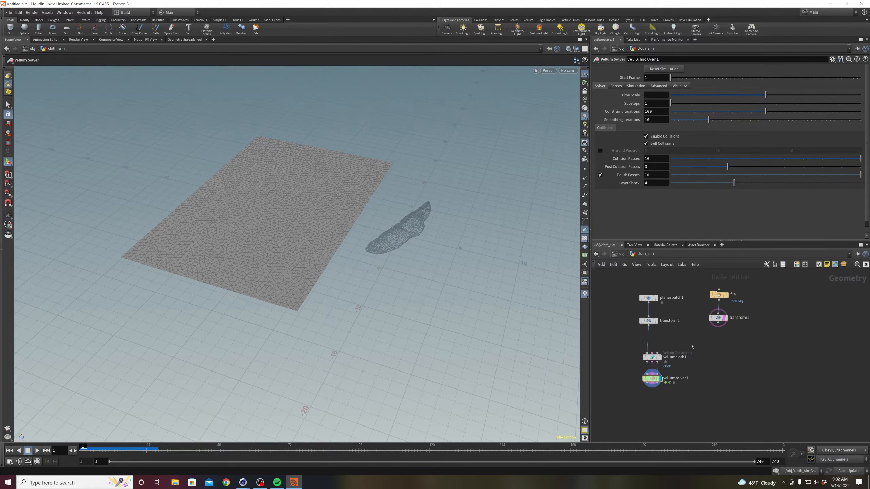
pyautogui.keyDown('alt'); pyautogui.moveTo(398, 235); pyautogui.dragTo(398, 205); pyautogui.keyUp('alt')
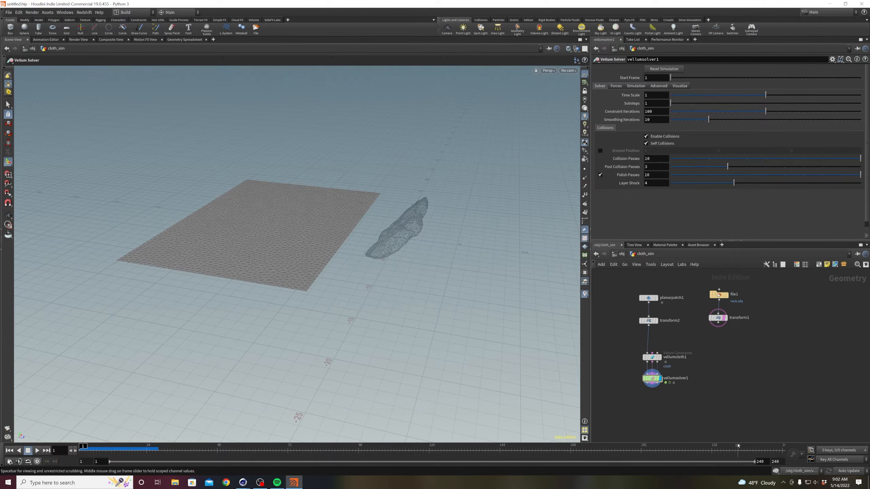
# - Connect the rock's Transform node to the third input of the Vellum cloth node as the collision geometry
pyautogui.moveTo(657, 353); pyautogui.dragTo(718, 322)
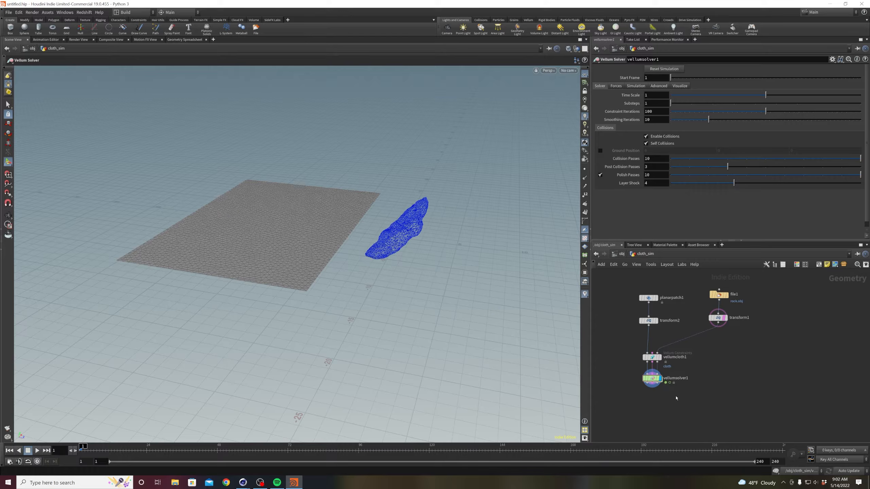
pyautogui.moveTo(676, 398); pyautogui.dragTo(681, 385, button='middle')
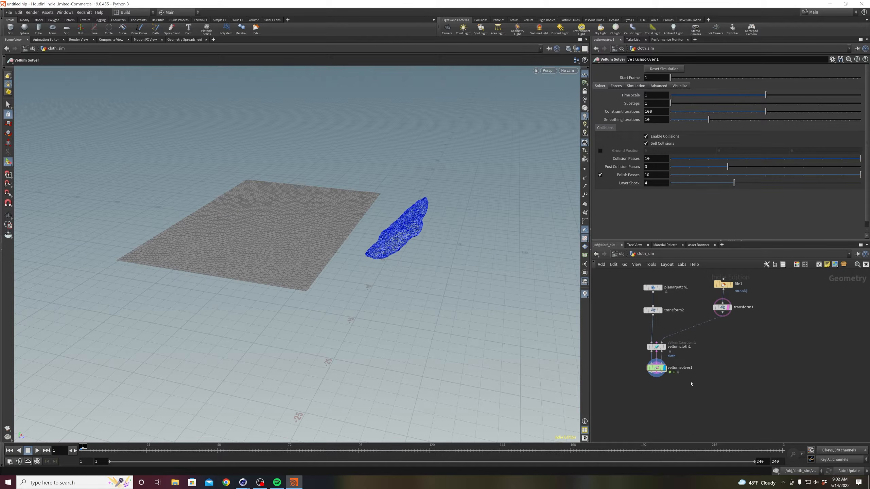
pyautogui.click(653, 347)
pyautogui.click(620, 329)
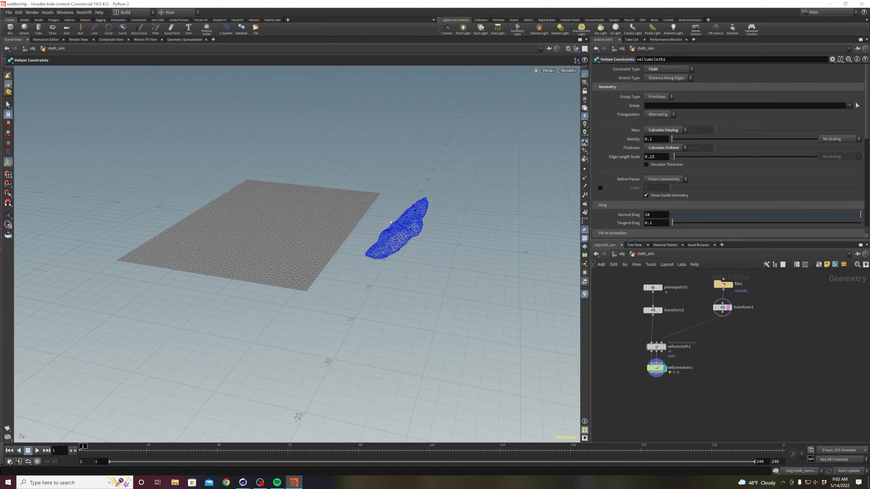
# - Insert a Point Velocity node between the patch's Transform node and the Vellum cloth node
pyautogui.moveTo(628, 335); pyautogui.dragTo(624, 359, button='middle')
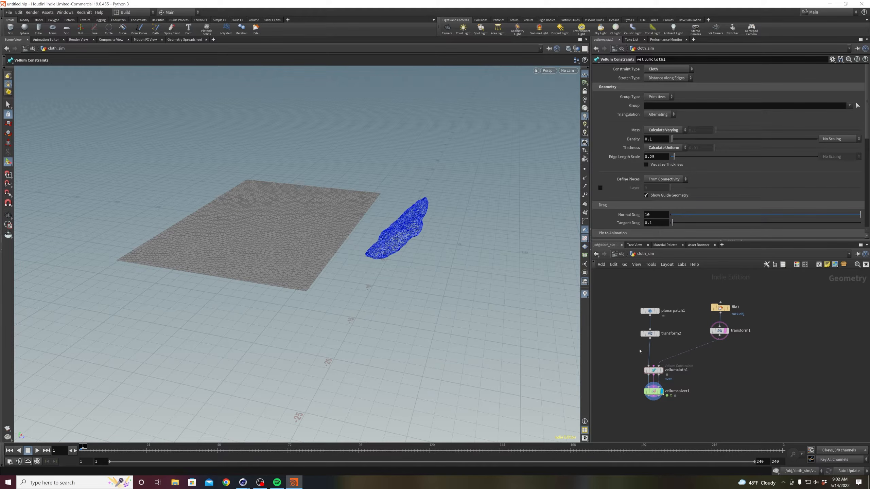
pyautogui.press('Tab')
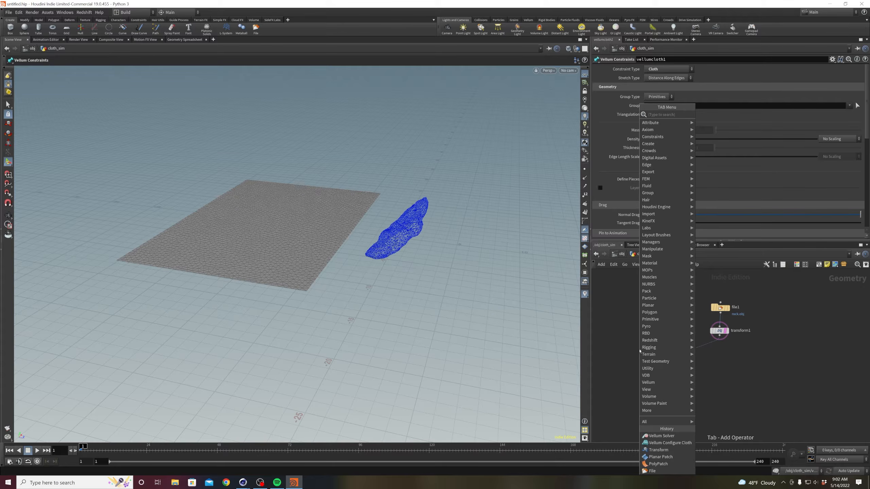
pyautogui.write('poin')
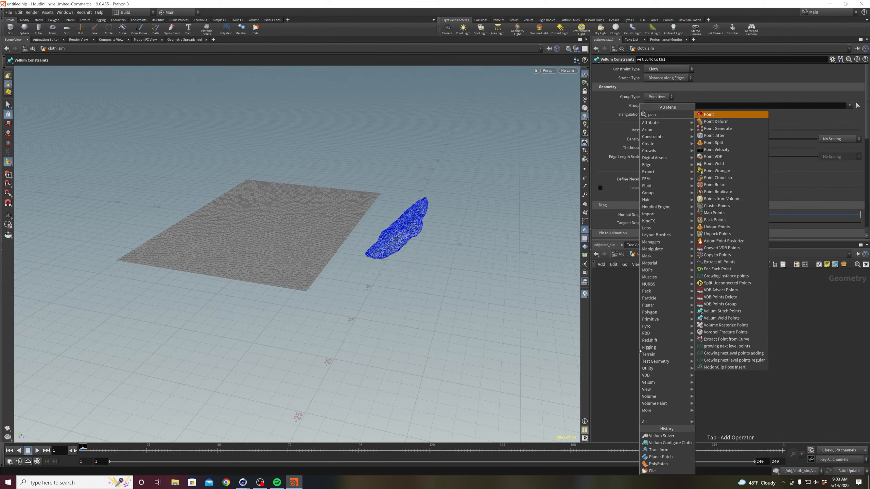
pyautogui.write('t vel')
pyautogui.press('Return')
pyautogui.click(640, 351)
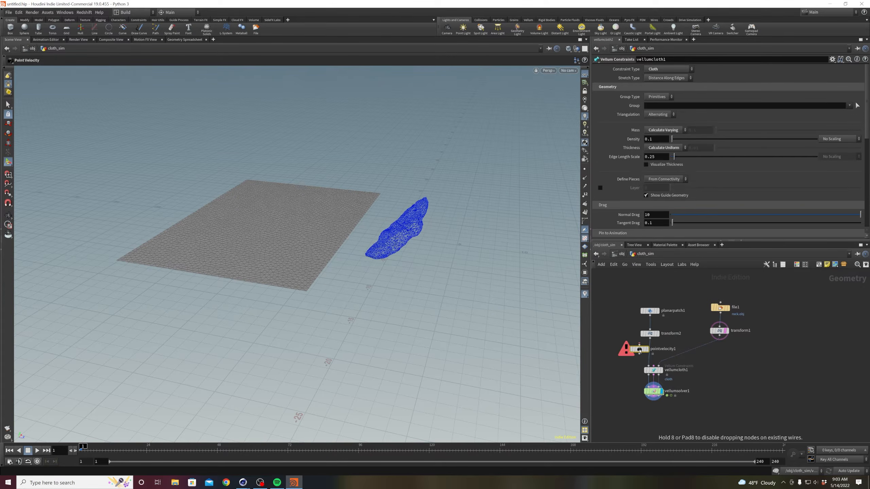
pyautogui.moveTo(639, 351); pyautogui.dragTo(649, 352)
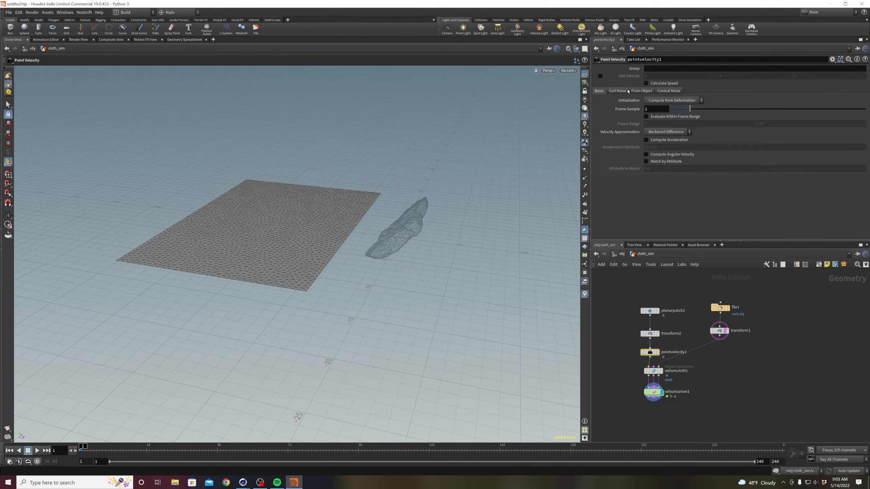
# - Enable Add Velocity on the Point Velocity node and set its Z component to 5
pyautogui.click(599, 76)
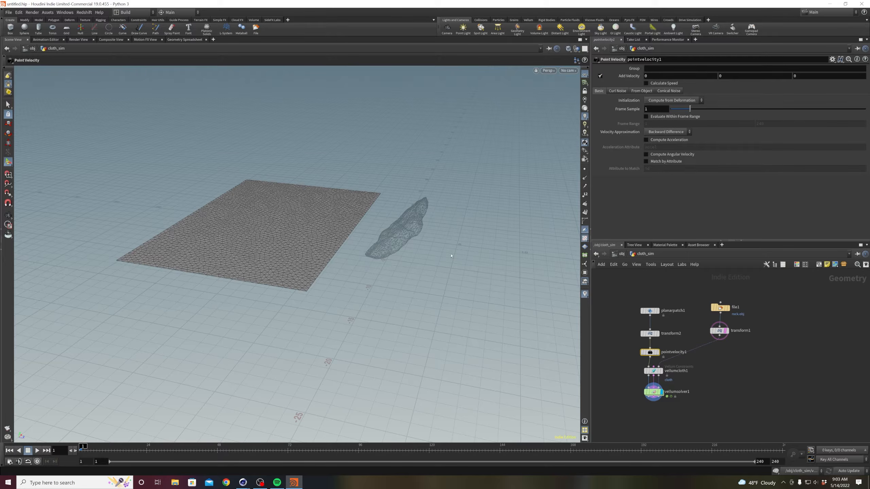
pyautogui.keyDown('alt'); pyautogui.moveTo(355, 294); pyautogui.dragTo(351, 345); pyautogui.keyUp('alt')
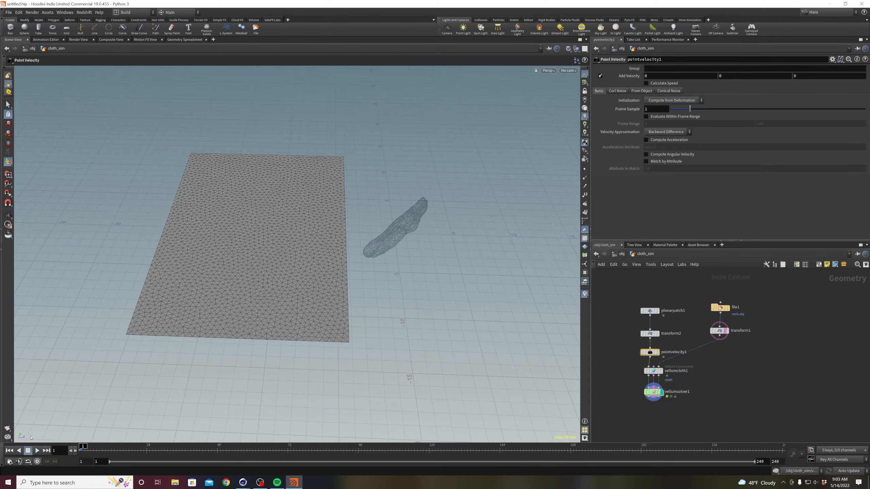
pyautogui.keyDown('alt'); pyautogui.moveTo(431, 226); pyautogui.dragTo(466, 260); pyautogui.keyUp('alt')
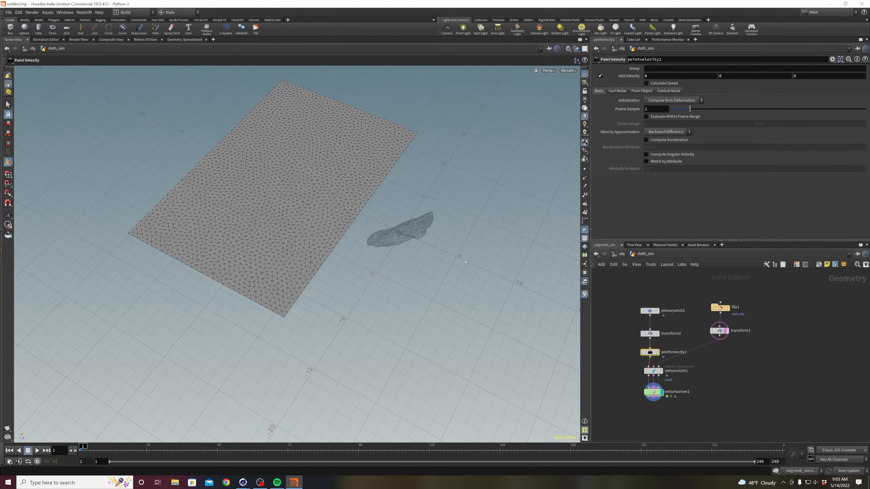
pyautogui.click(795, 76)
pyautogui.press('Return')
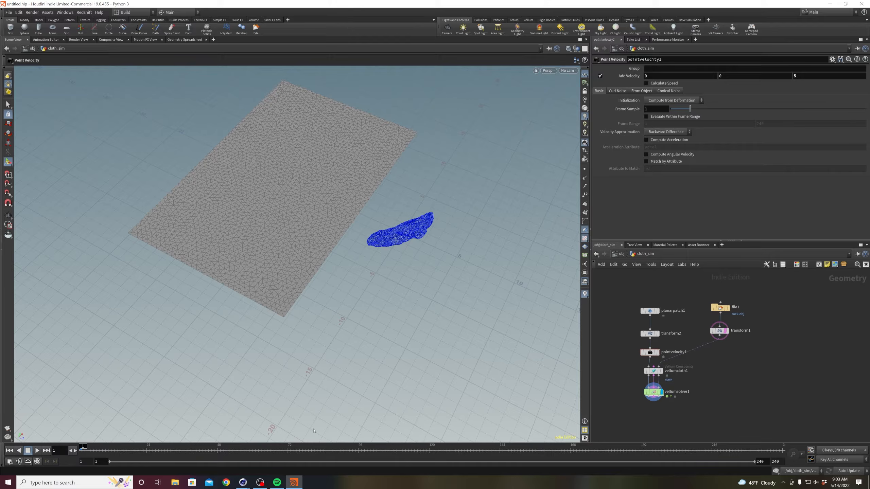
# - Play the simulation twice from different angles to check how the cloth hits the rock, returning to the first frame
pyautogui.click(36, 451)
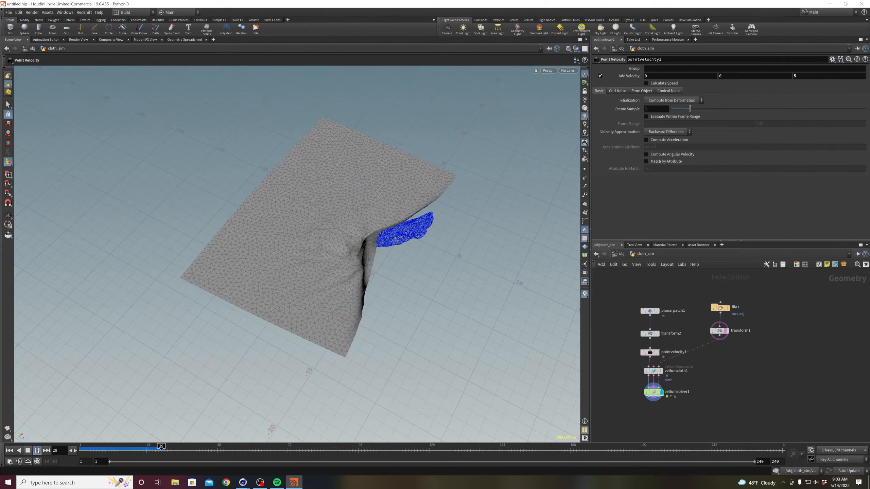
pyautogui.click(9, 451)
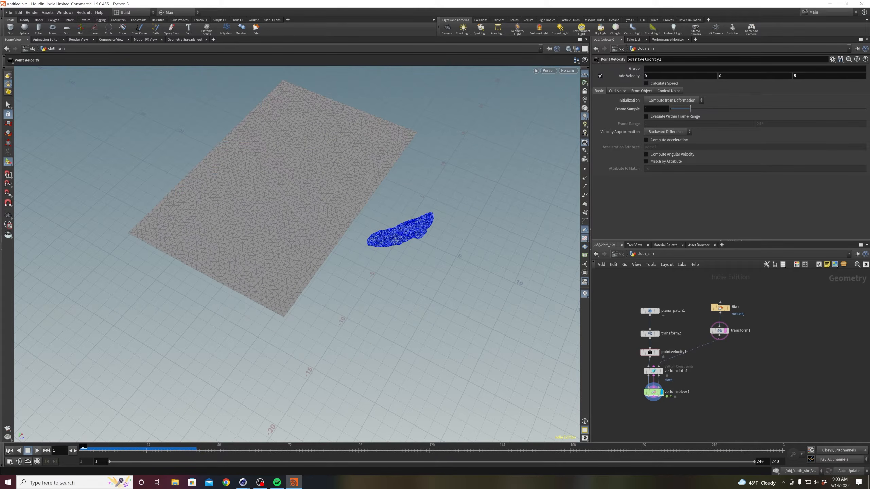
pyautogui.moveTo(325, 205)
pyautogui.keyDown('alt'); pyautogui.mouseDown()
pyautogui.moveTo(353, 162)
pyautogui.moveTo(319, 211)
pyautogui.mouseUp(); pyautogui.keyUp('alt')
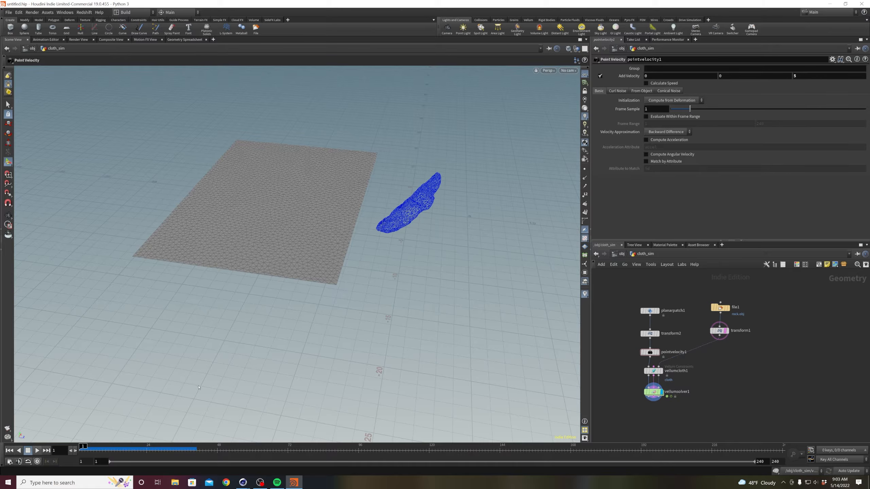
pyautogui.click(37, 451)
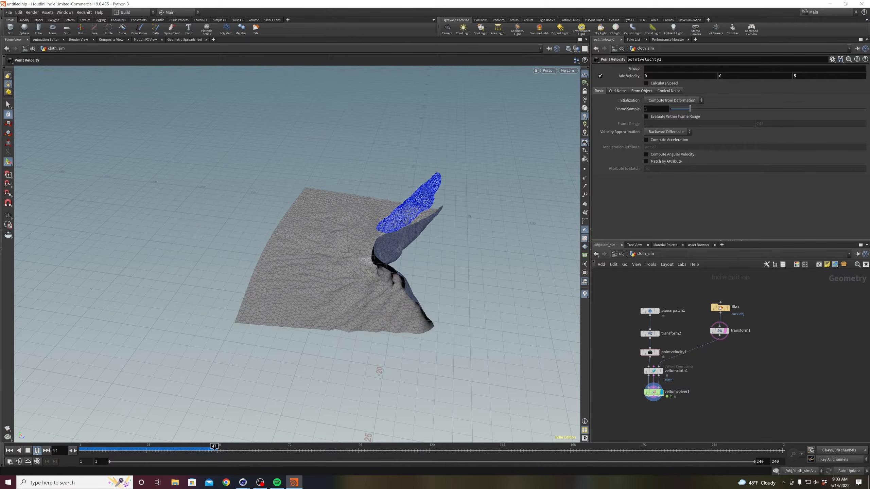
pyautogui.click(36, 451)
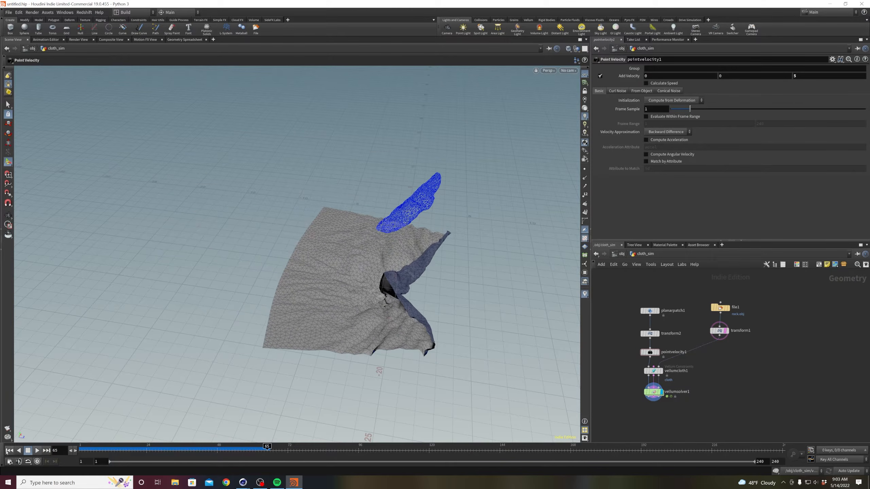
pyautogui.click(9, 452)
pyautogui.keyDown('alt'); pyautogui.moveTo(437, 311); pyautogui.dragTo(435, 278); pyautogui.keyUp('alt')
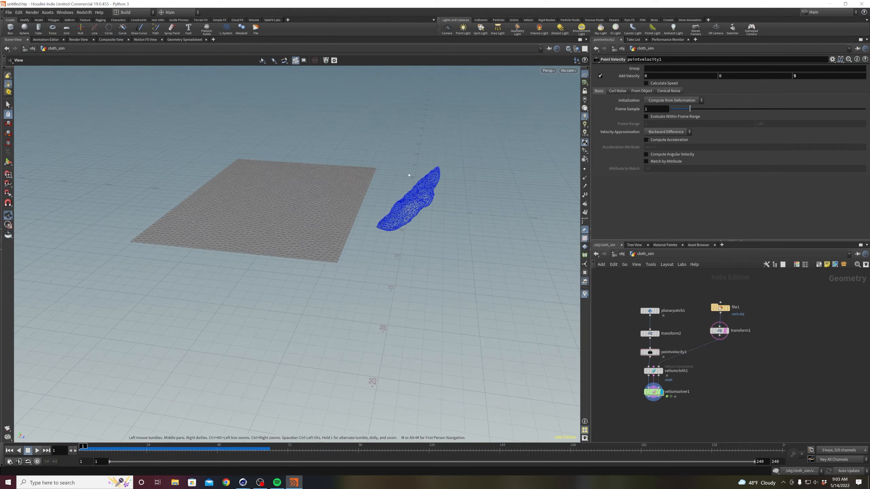
pyautogui.moveTo(96, 448); pyautogui.dragTo(77, 451)
# - Set the Vellum Solver's Y gravity to 0
pyautogui.click(653, 392)
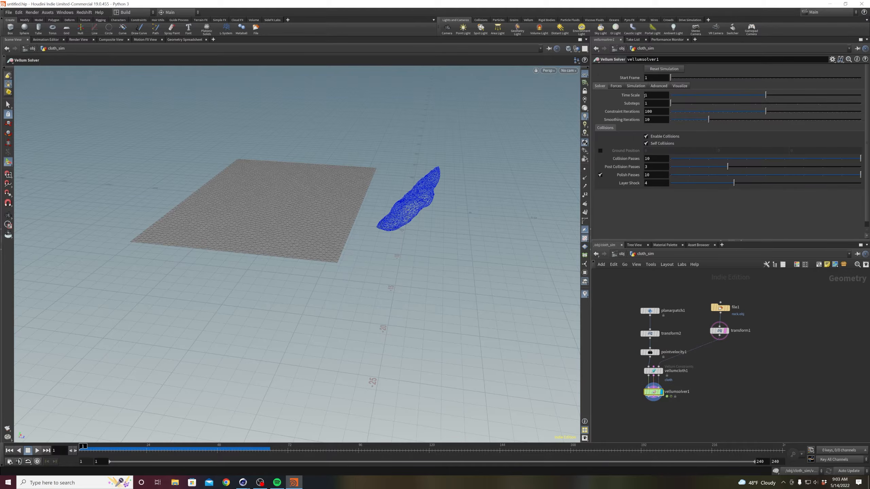
pyautogui.click(616, 86)
pyautogui.click(731, 95)
pyautogui.write('0')
pyautogui.press('Return')
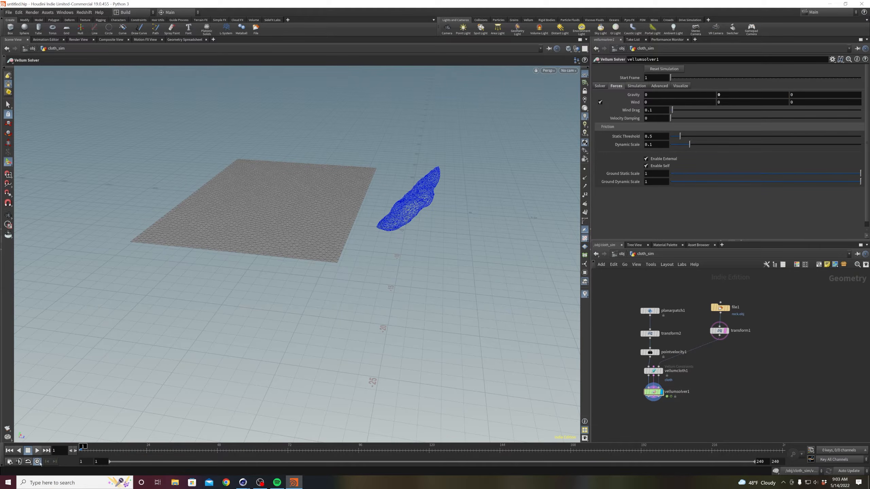
# - Play the zero-gravity simulation, inspect the cloth wrapping around the rock and return to the first frame
pyautogui.click(37, 451)
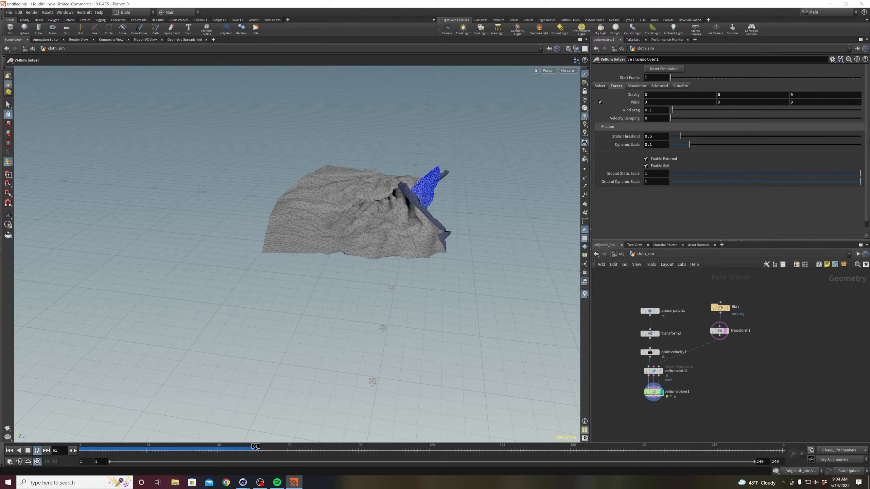
pyautogui.click(37, 450)
pyautogui.moveTo(318, 200); pyautogui.dragTo(398, 246)
pyautogui.click(10, 451)
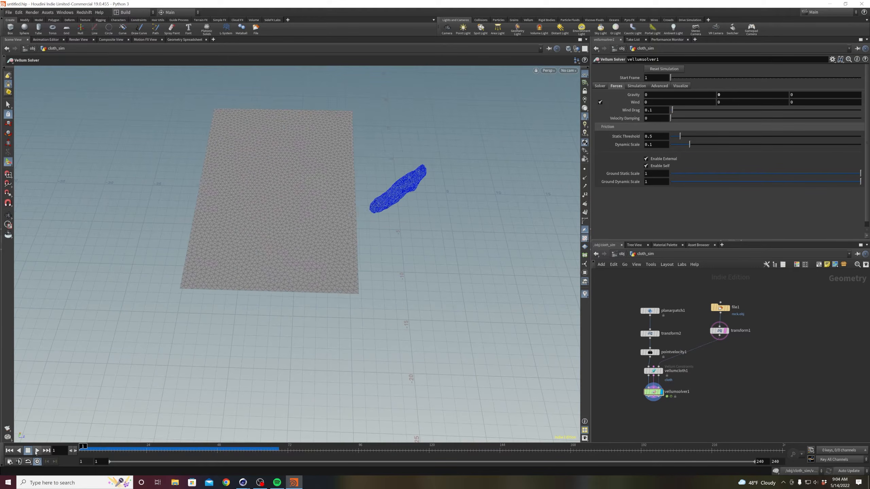
# - Play the zero-gravity cloth simulation once more and return to the first frame
pyautogui.click(37, 451)
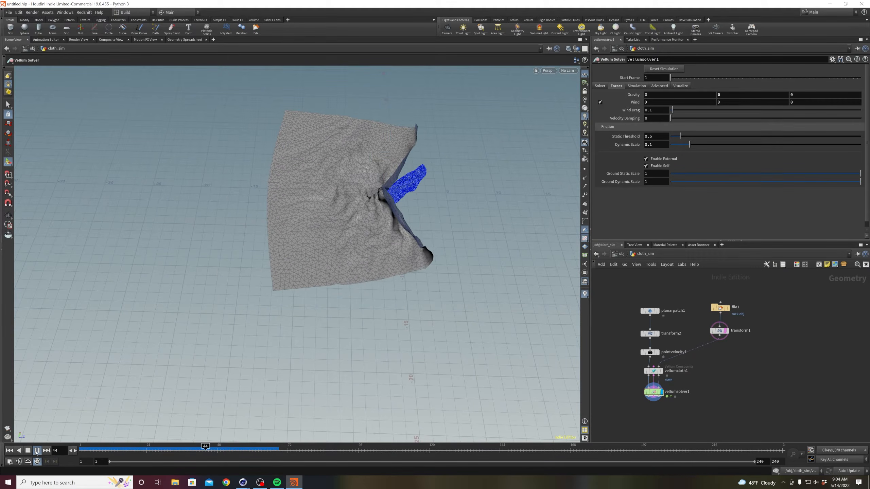
pyautogui.click(10, 451)
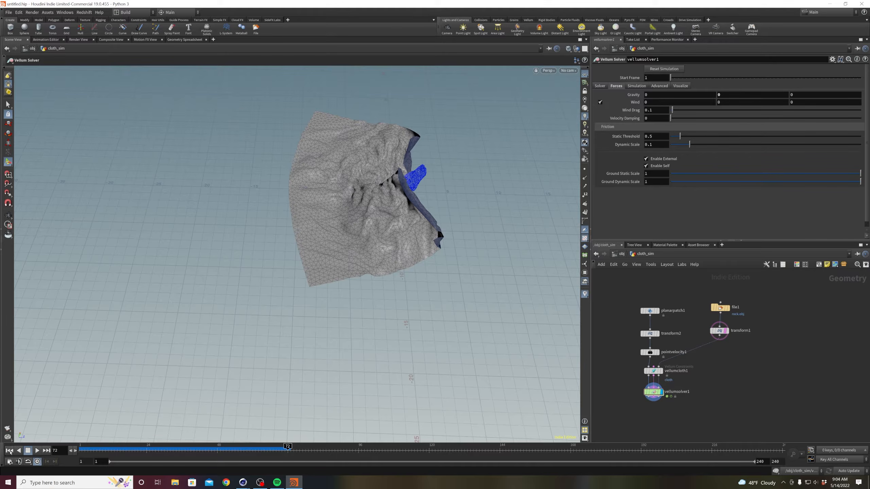
# - Spread out the cloth nodes and duplicate the cloth's Transform node as a second branch from the planar patch
pyautogui.moveTo(712, 390); pyautogui.dragTo(735, 391, button='middle')
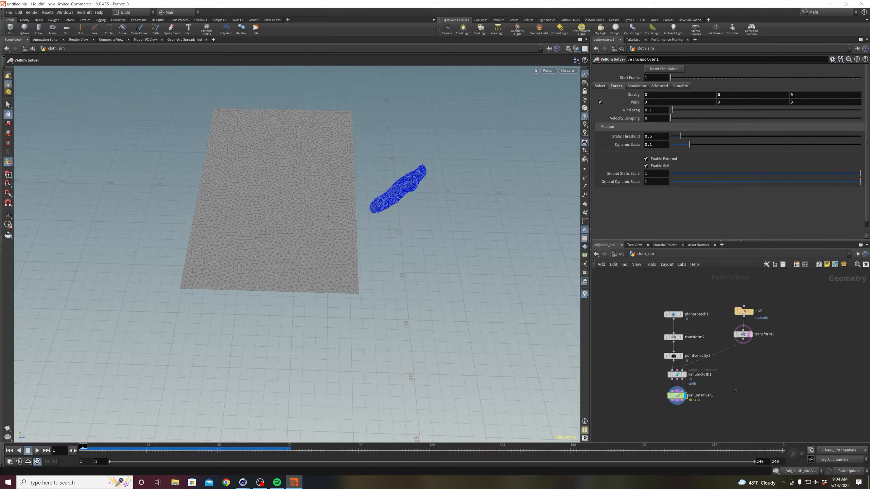
pyautogui.moveTo(634, 289); pyautogui.dragTo(673, 292)
pyautogui.moveTo(645, 325); pyautogui.dragTo(680, 359)
pyautogui.moveTo(679, 356); pyautogui.dragTo(708, 331)
pyautogui.click(653, 330)
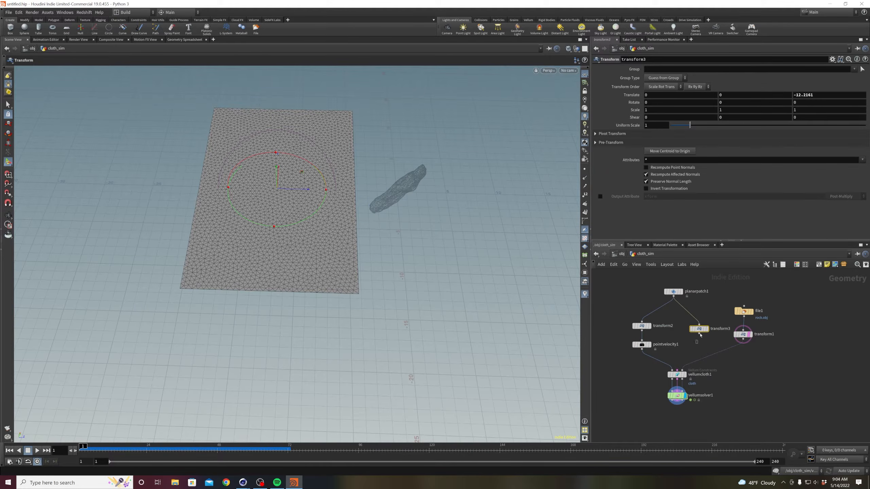
# - Set the duplicated Transform's Z translation to 12.2161 and show the node as a template in the viewport
pyautogui.click(795, 95)
pyautogui.click(832, 393)
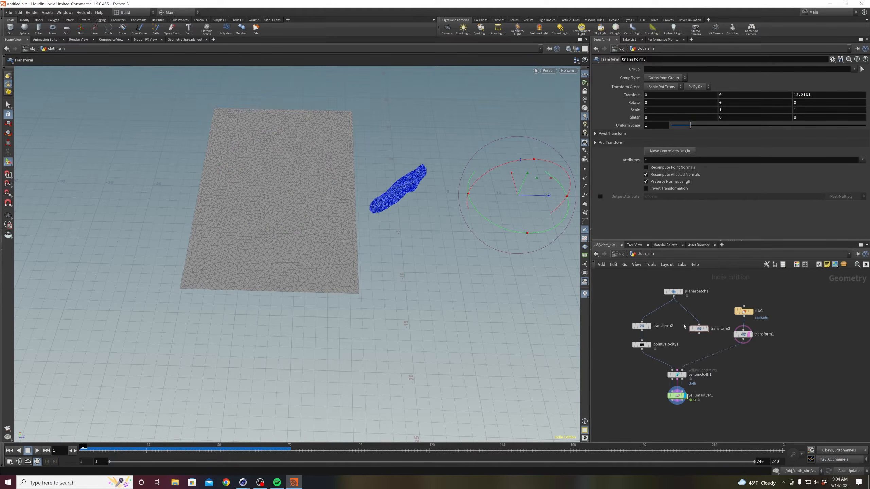
pyautogui.click(706, 329)
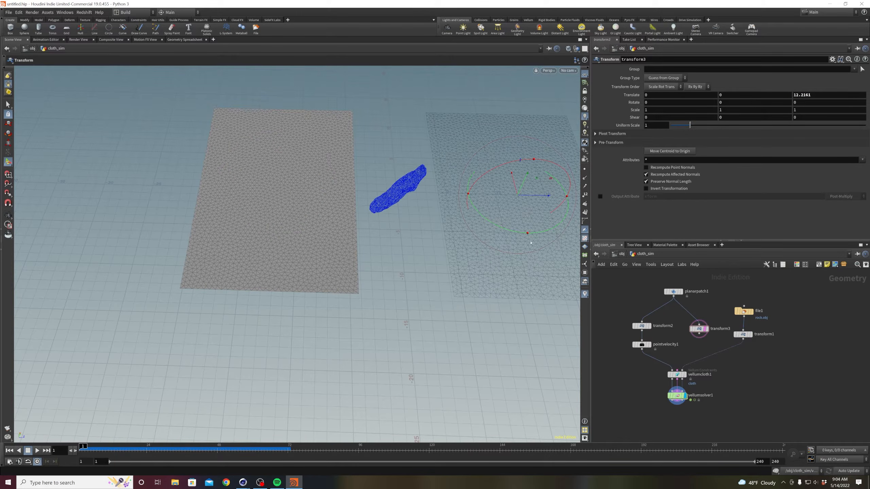
# - Duplicate the Point Velocity node beneath the second Transform and set its added Z velocity to -5
pyautogui.keyDown('alt'); pyautogui.moveTo(643, 345); pyautogui.dragTo(699, 347); pyautogui.keyUp('alt')
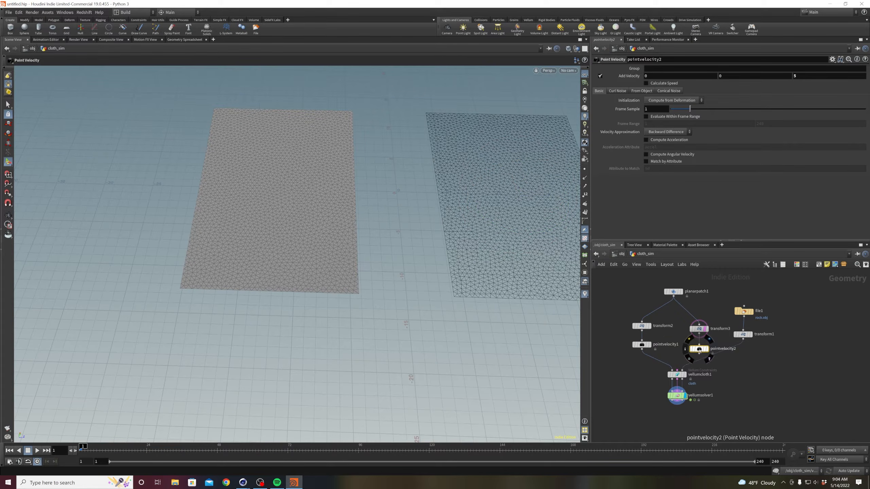
pyautogui.click(793, 77)
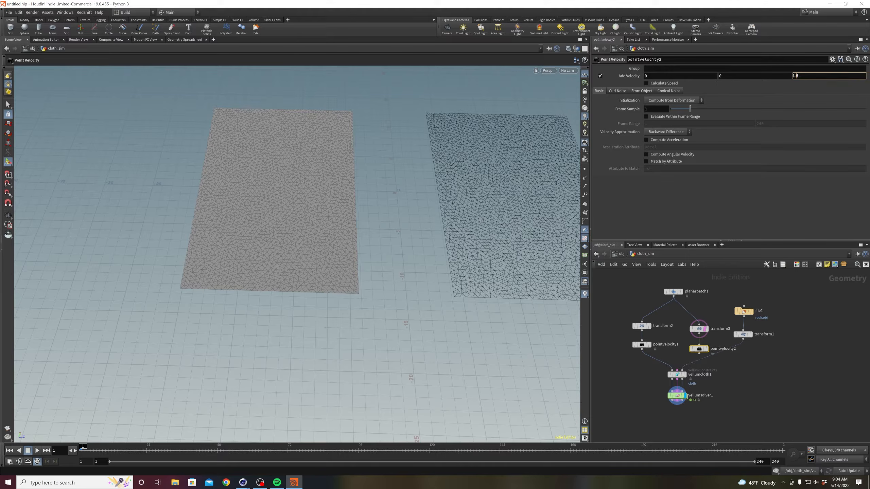
pyautogui.click(780, 378)
# - Move the rock's File and Transform nodes away from the cloth branches to make room in the network
pyautogui.moveTo(734, 288); pyautogui.dragTo(775, 371)
pyautogui.moveTo(749, 335); pyautogui.dragTo(786, 360)
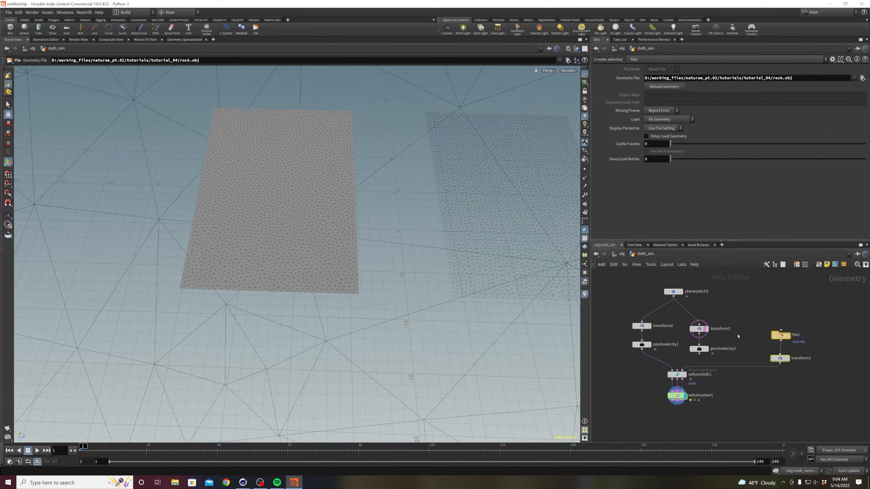
pyautogui.click(729, 354)
# - Add a Merge node combining both Point Velocity branches and feed it into the Vellum cloth node's first input
pyautogui.moveTo(726, 358); pyautogui.dragTo(673, 366)
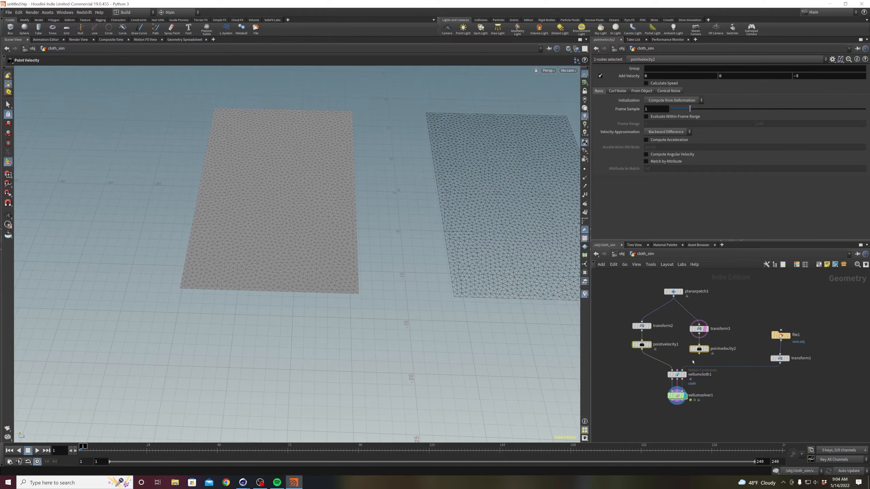
pyautogui.click(674, 358)
pyautogui.press('Tab')
pyautogui.write('merge')
pyautogui.press('Return')
pyautogui.click(655, 371)
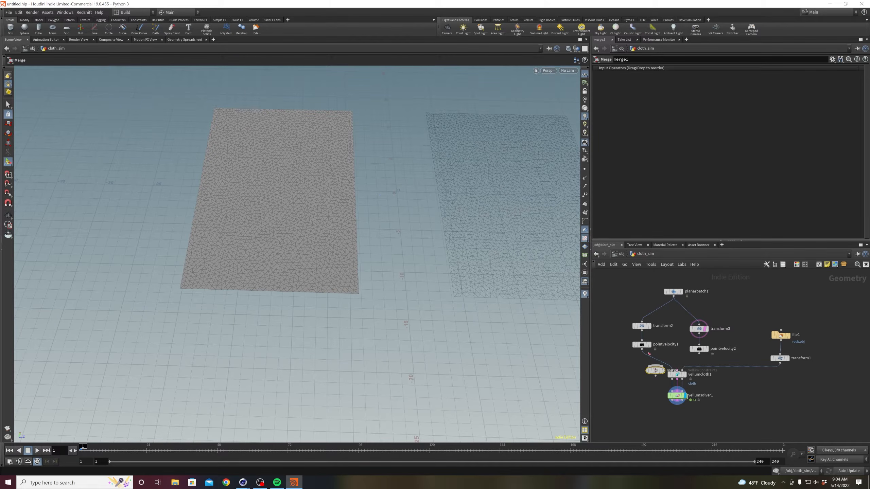
pyautogui.moveTo(642, 349); pyautogui.dragTo(657, 365)
pyautogui.moveTo(713, 420); pyautogui.dragTo(675, 398)
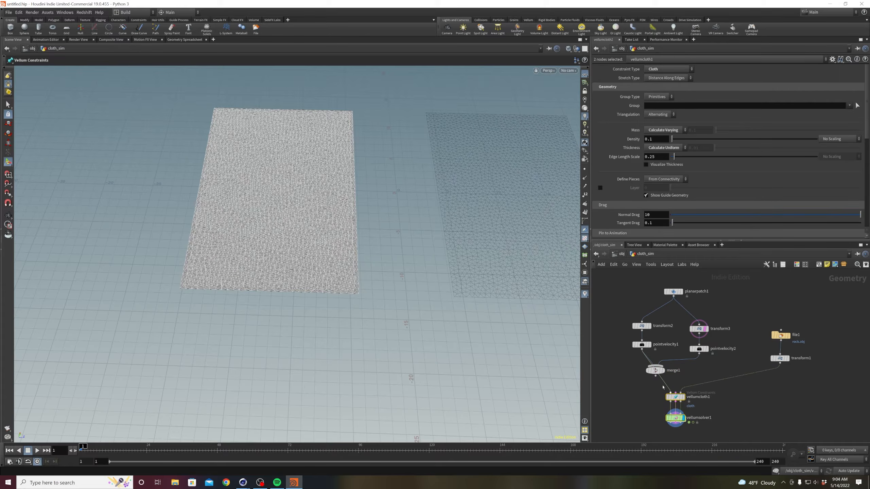
pyautogui.click(663, 387)
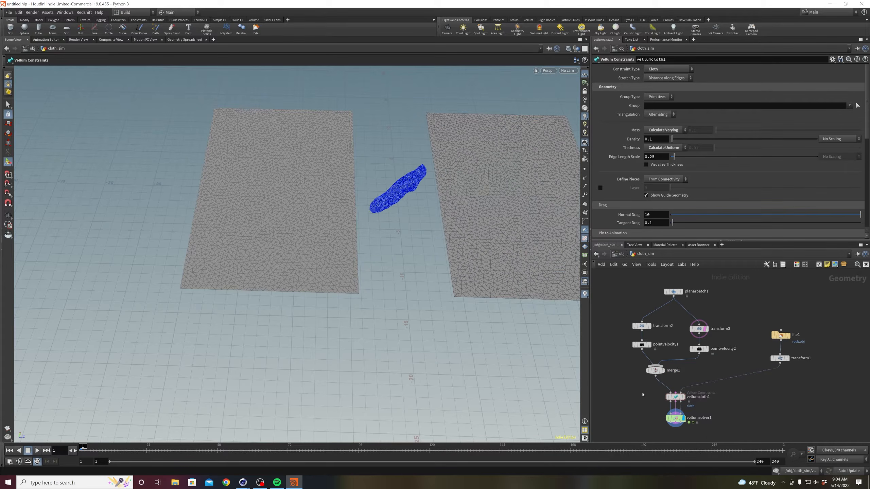
# - Play the simulation with both cloths, inspect their collision around the rock and return to the first frame
pyautogui.click(37, 451)
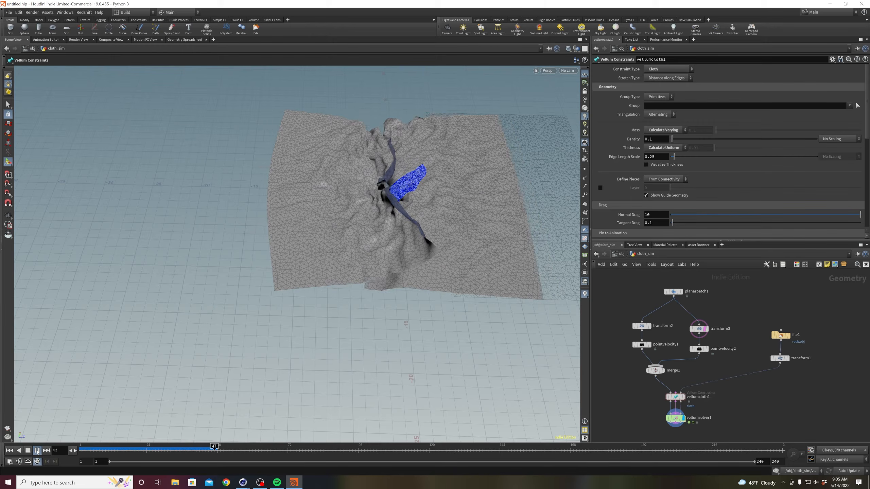
pyautogui.click(37, 451)
pyautogui.press('Escape')
pyautogui.moveTo(301, 247); pyautogui.dragTo(454, 229)
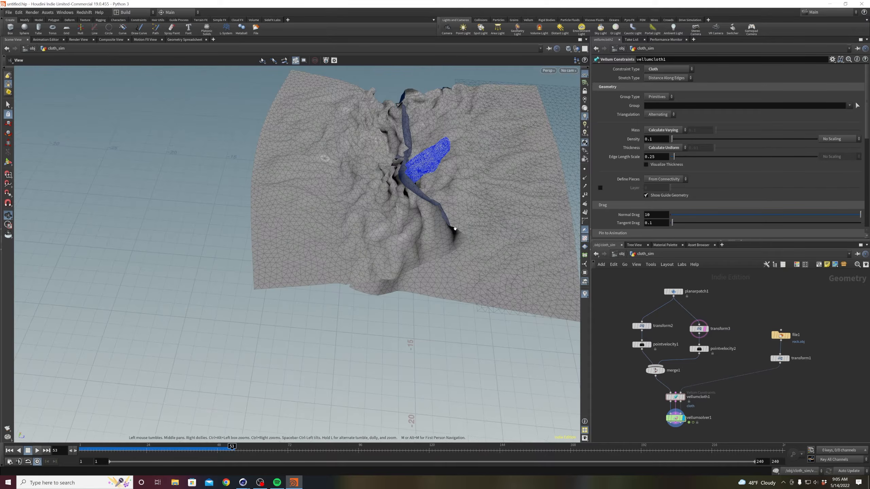
pyautogui.keyDown('alt'); pyautogui.moveTo(454, 230); pyautogui.dragTo(383, 276, button='middle'); pyautogui.keyUp('alt')
pyautogui.keyDown('alt'); pyautogui.moveTo(383, 277); pyautogui.dragTo(370, 252); pyautogui.keyUp('alt')
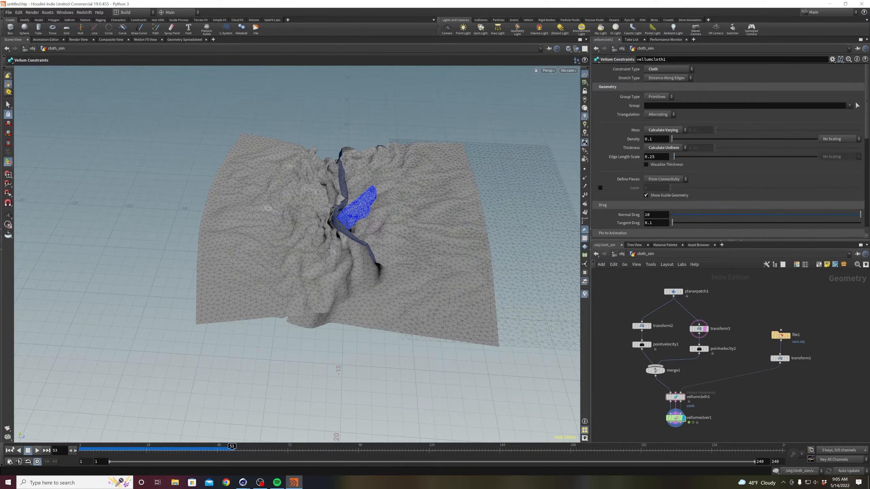
pyautogui.click(10, 450)
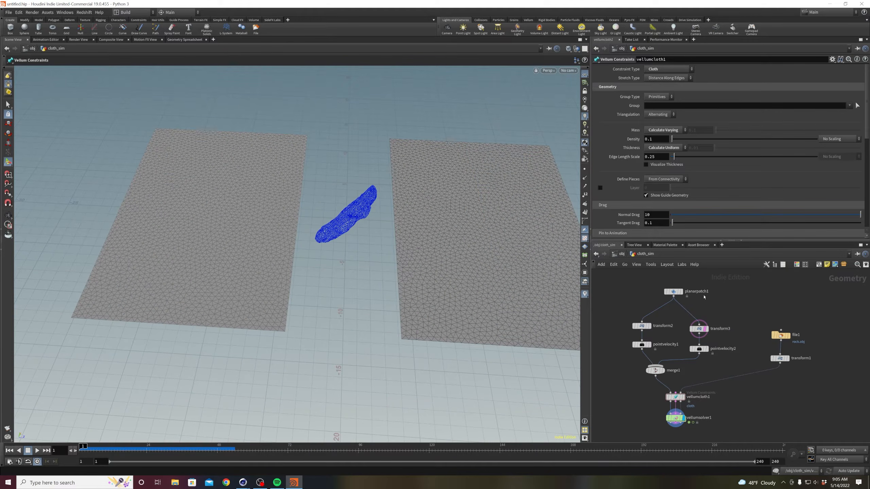
# - Set the planar patch's size to 3 by 2
pyautogui.click(673, 292)
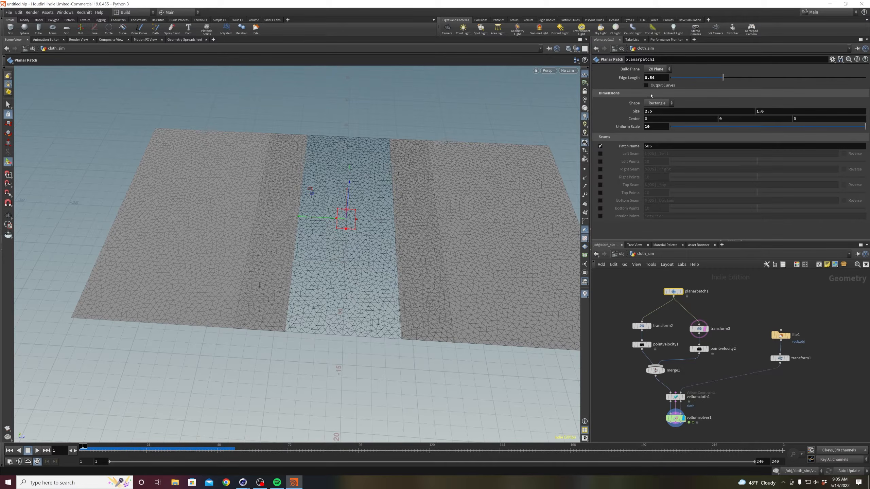
pyautogui.click(658, 112)
pyautogui.write('3')
pyautogui.press('Return')
pyautogui.click(770, 110)
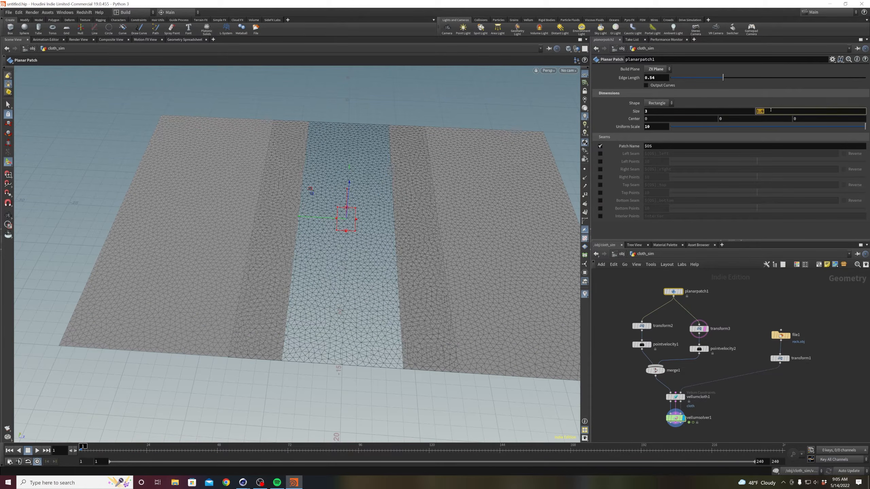
pyautogui.write('2')
pyautogui.press('Return')
pyautogui.click(612, 320)
# - Examine the two enlarged cloth patches and the gap around the rock from several angles
pyautogui.moveTo(350, 226)
pyautogui.keyDown('alt'); pyautogui.mouseDown()
pyautogui.moveTo(358, 226)
pyautogui.moveTo(331, 175)
pyautogui.moveTo(354, 237)
pyautogui.mouseUp(); pyautogui.keyUp('alt')
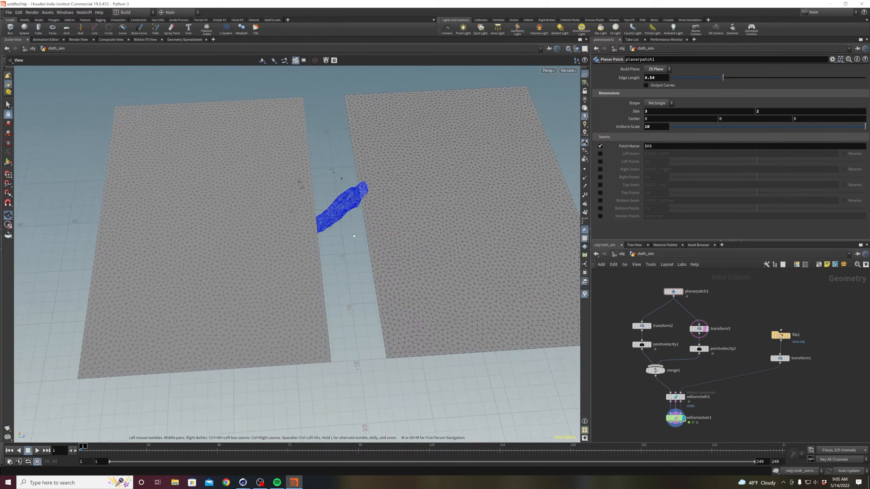
pyautogui.keyDown('alt'); pyautogui.moveTo(354, 236); pyautogui.dragTo(304, 280, button='middle'); pyautogui.keyUp('alt')
pyautogui.keyDown('alt'); pyautogui.moveTo(304, 281); pyautogui.dragTo(382, 178, button='right'); pyautogui.keyUp('alt')
pyautogui.keyDown('alt'); pyautogui.moveTo(383, 178); pyautogui.dragTo(286, 233); pyautogui.keyUp('alt')
pyautogui.keyDown('alt'); pyautogui.moveTo(285, 233); pyautogui.dragTo(324, 212, button='right'); pyautogui.keyUp('alt')
pyautogui.keyDown('alt'); pyautogui.moveTo(324, 212); pyautogui.dragTo(322, 186); pyautogui.keyUp('alt')
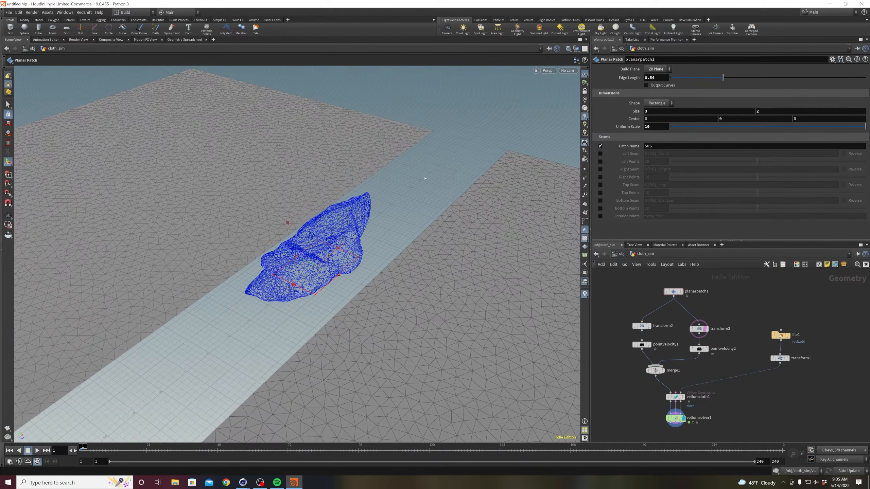
pyautogui.keyDown('alt'); pyautogui.moveTo(425, 179); pyautogui.dragTo(444, 140, button='middle'); pyautogui.keyUp('alt')
pyautogui.keyDown('alt'); pyautogui.moveTo(443, 141); pyautogui.dragTo(371, 321, button='right'); pyautogui.keyUp('alt')
pyautogui.keyDown('alt'); pyautogui.moveTo(421, 240); pyautogui.dragTo(409, 292, button='right'); pyautogui.keyUp('alt')
pyautogui.keyDown('alt'); pyautogui.moveTo(410, 291); pyautogui.dragTo(437, 295); pyautogui.keyUp('alt')
pyautogui.moveTo(733, 313); pyautogui.dragTo(630, 337)
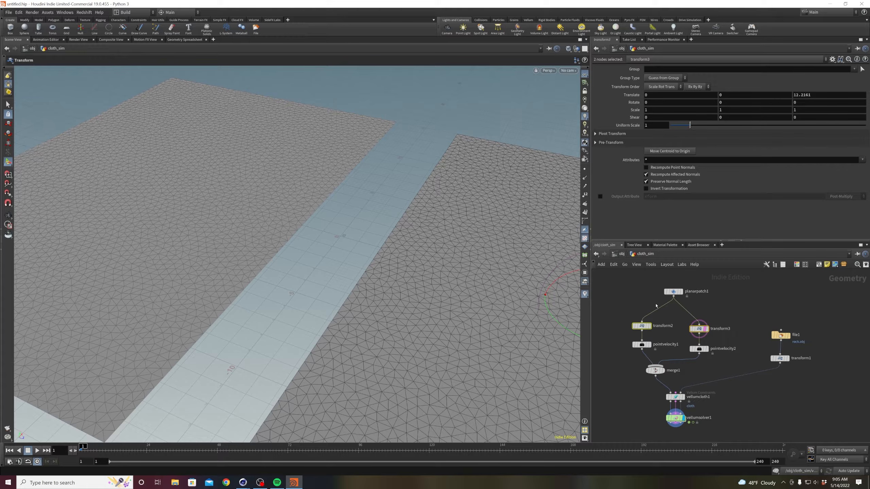
pyautogui.click(732, 304)
# - Play the simulation with the enlarged patches, inspect the folds around the rock and return to the first frame
pyautogui.click(37, 450)
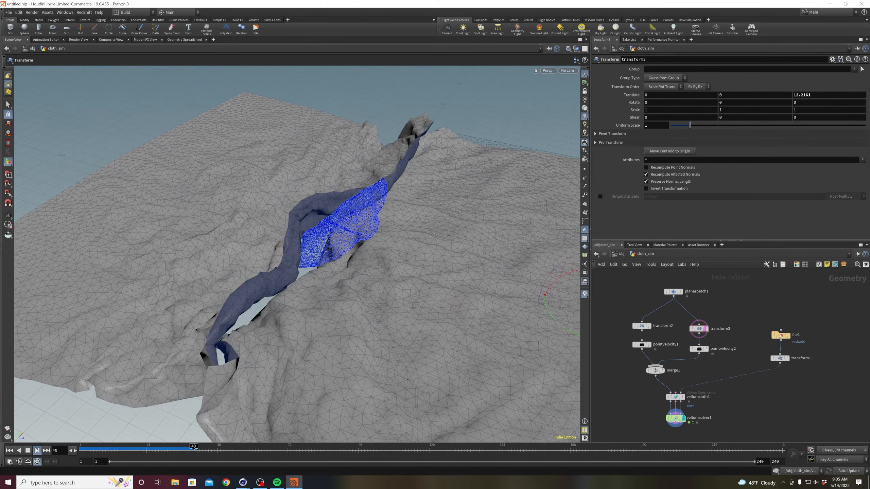
pyautogui.keyDown('alt'); pyautogui.moveTo(300, 287); pyautogui.dragTo(360, 338); pyautogui.keyUp('alt')
pyautogui.moveTo(337, 267)
pyautogui.keyDown('alt'); pyautogui.mouseDown()
pyautogui.moveTo(333, 325)
pyautogui.moveTo(330, 246)
pyautogui.moveTo(332, 274)
pyautogui.mouseUp(); pyautogui.keyUp('alt')
pyautogui.scroll(-2, 333, 326)
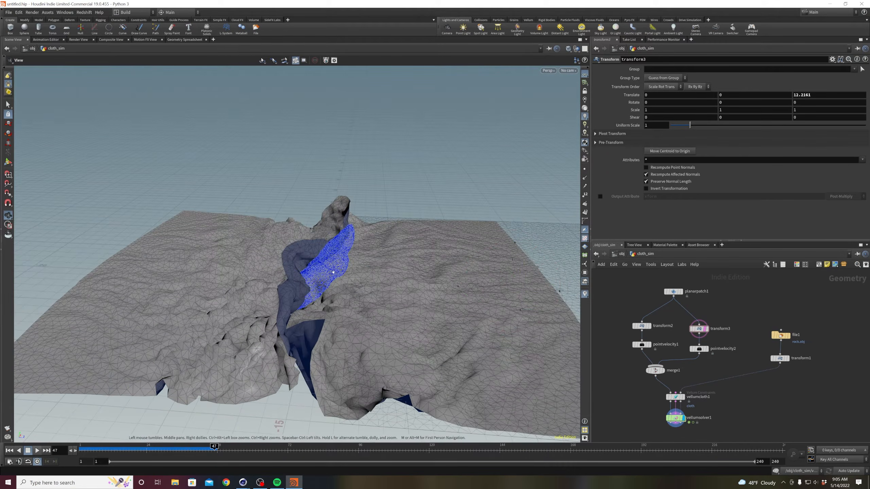
pyautogui.click(11, 451)
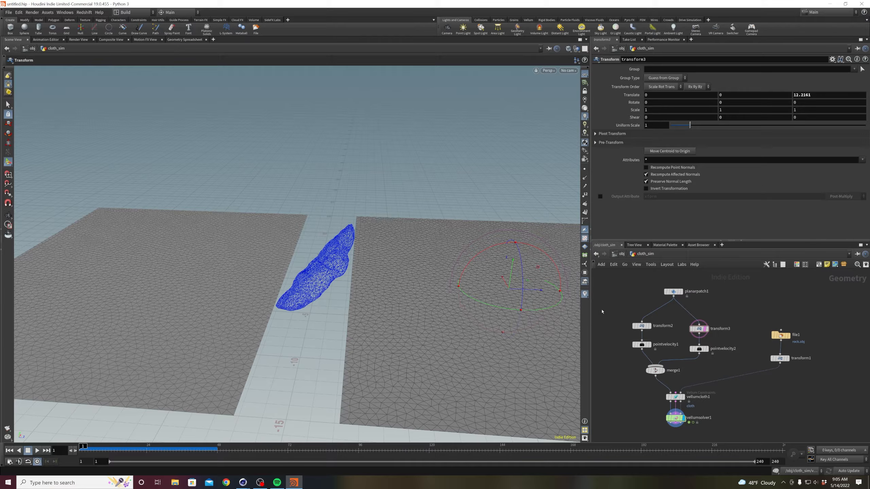
# - Set the planar patch's edge length to 0.3, then play the denser cloth simulation and return to the first frame
pyautogui.click(673, 292)
pyautogui.moveTo(655, 80); pyautogui.dragTo(650, 86)
pyautogui.write('3')
pyautogui.press('Return')
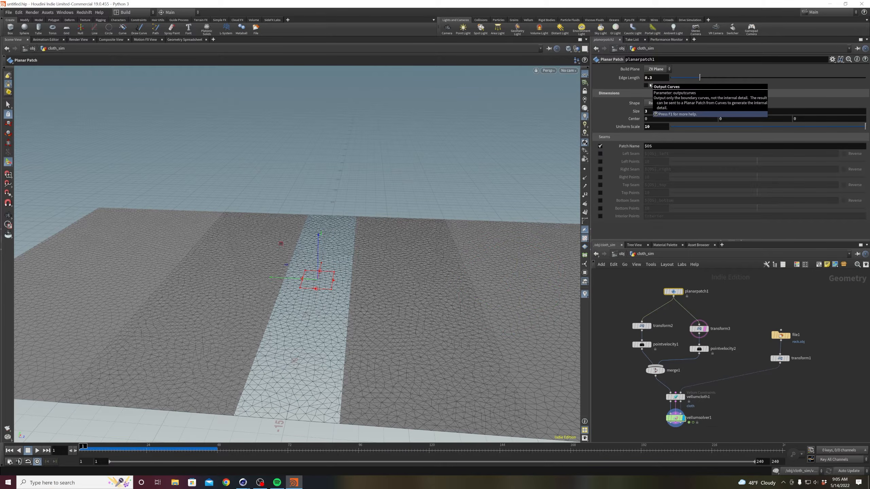
pyautogui.click(642, 306)
pyautogui.click(37, 451)
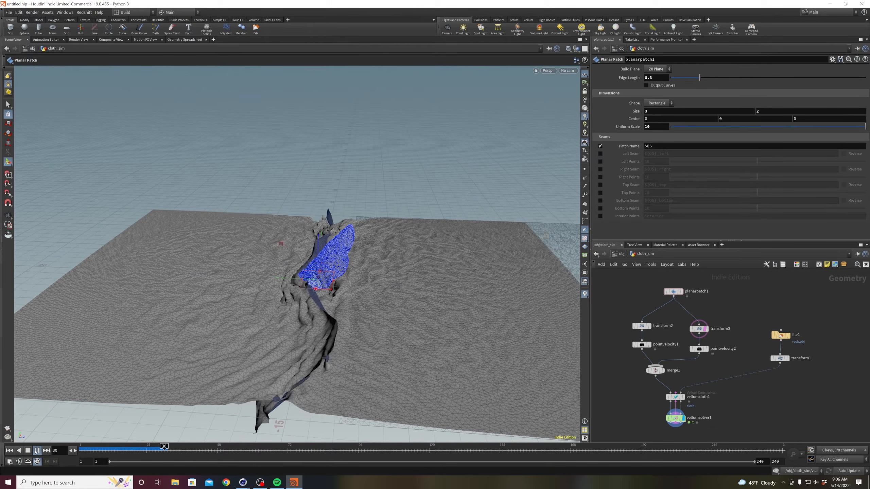
pyautogui.click(11, 451)
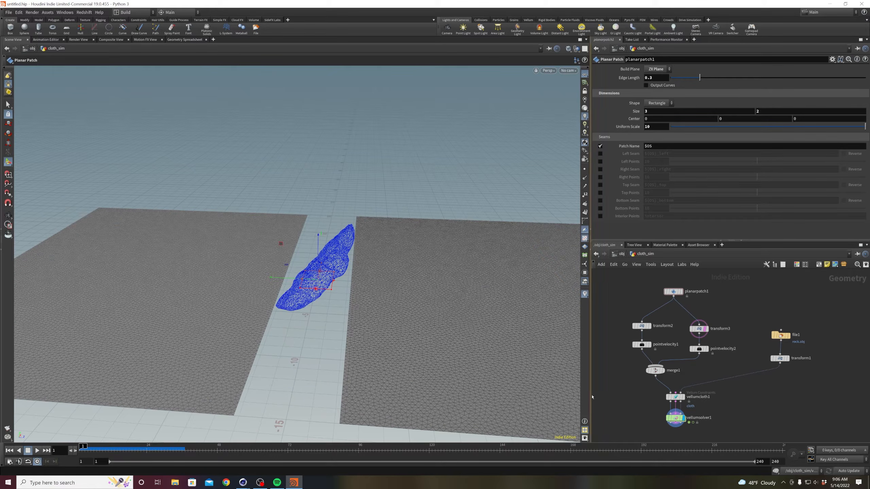
# - Review the Vellum Solver's forces and the Vellum cloth node's drag and stretch parameters
pyautogui.moveTo(638, 428); pyautogui.dragTo(635, 391, button='middle')
pyautogui.click(672, 382)
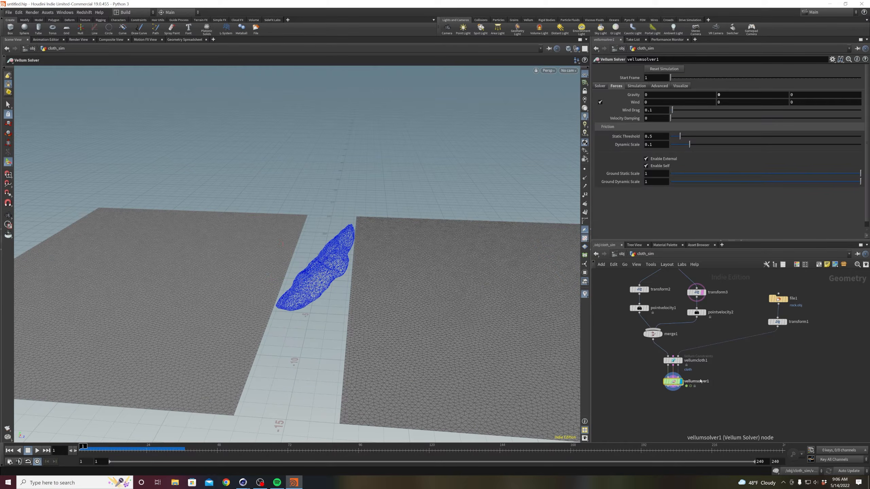
pyautogui.moveTo(643, 370); pyautogui.dragTo(666, 362)
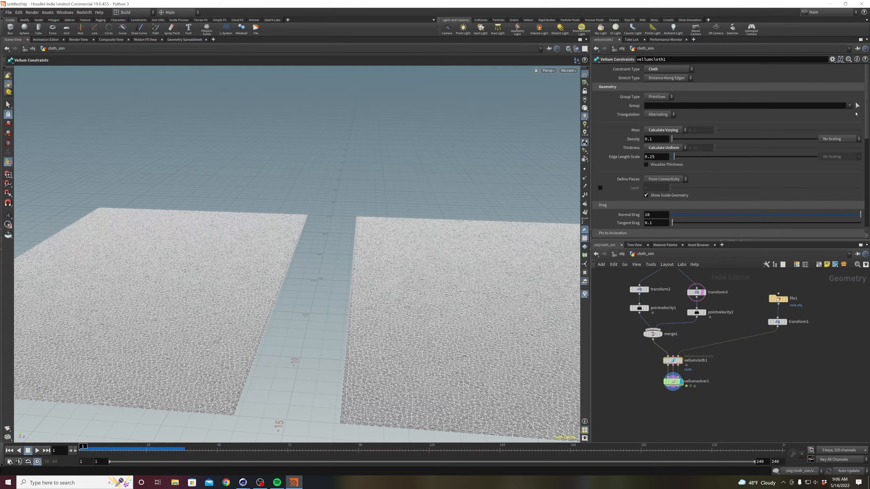
pyautogui.scroll(-5, 866, 107)
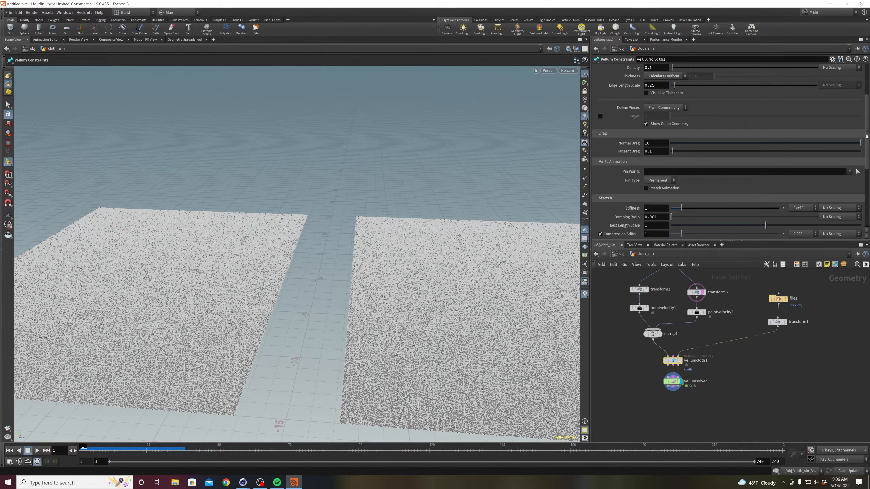
pyautogui.click(730, 372)
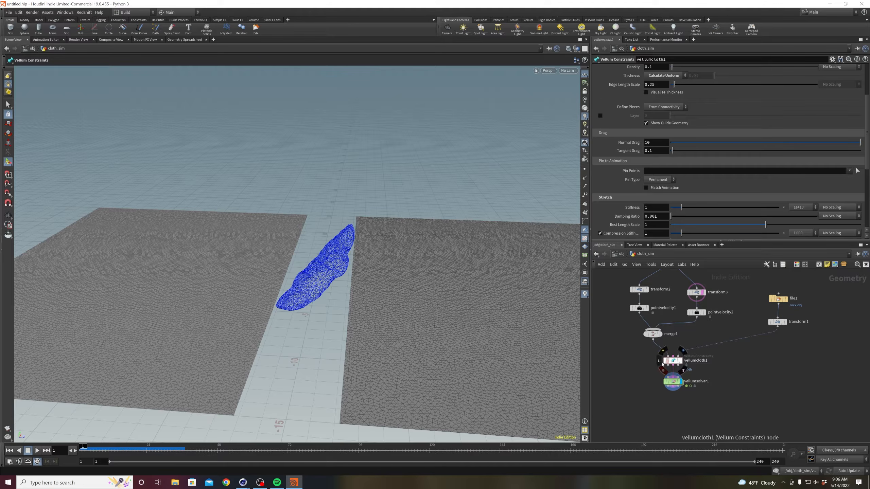
pyautogui.moveTo(637, 371); pyautogui.dragTo(690, 355)
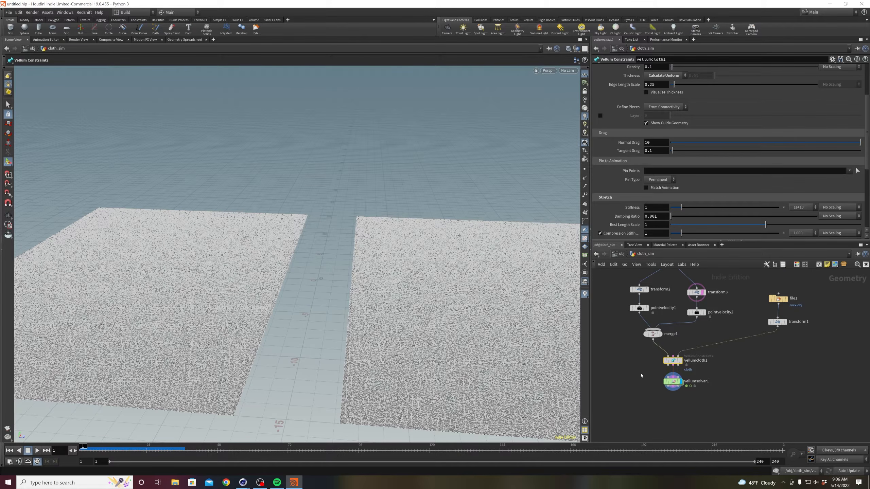
pyautogui.click(640, 372)
pyautogui.click(667, 383)
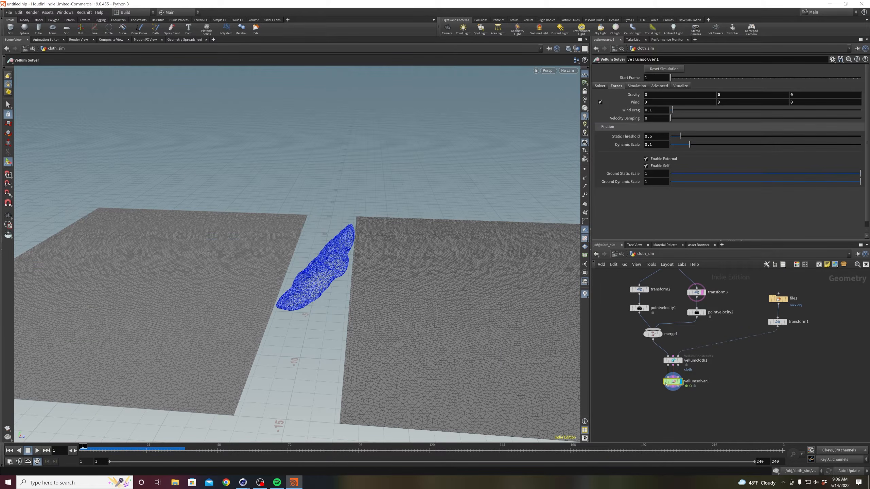
pyautogui.scroll(3, 690, 415)
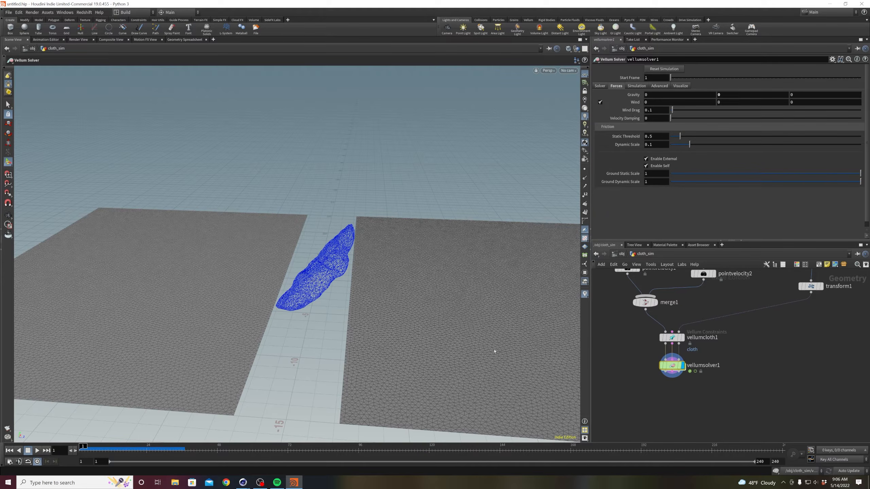
# - Set the Vellum cloth node's bend stiffness multiplier to 1e-10
pyautogui.moveTo(703, 343); pyautogui.dragTo(703, 368, button='middle')
pyautogui.click(703, 366)
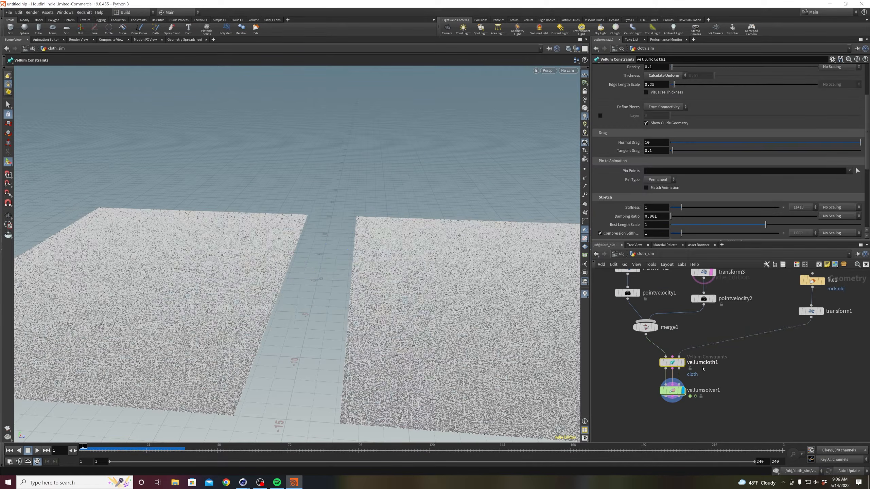
pyautogui.scroll(-3, 611, 137)
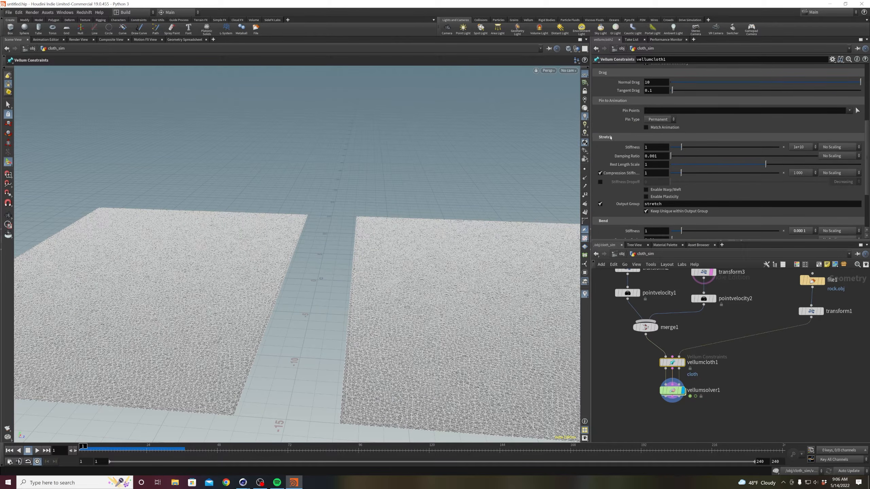
pyautogui.scroll(-3, 610, 136)
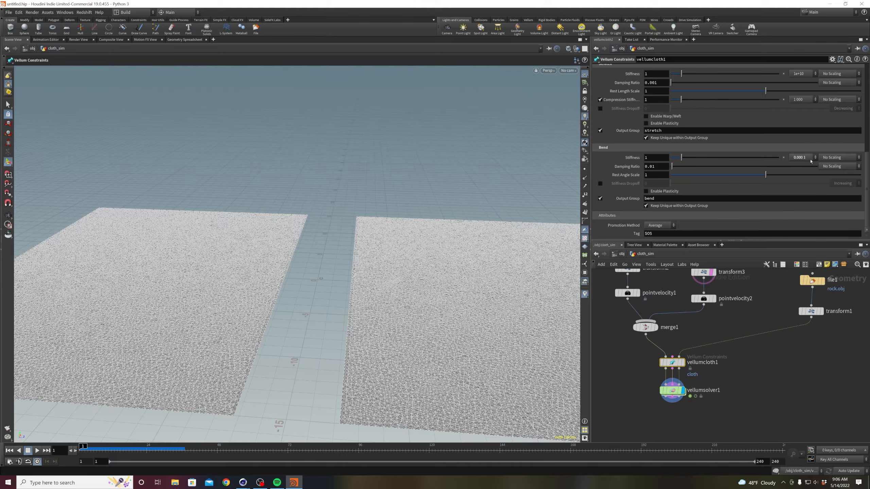
pyautogui.click(810, 158)
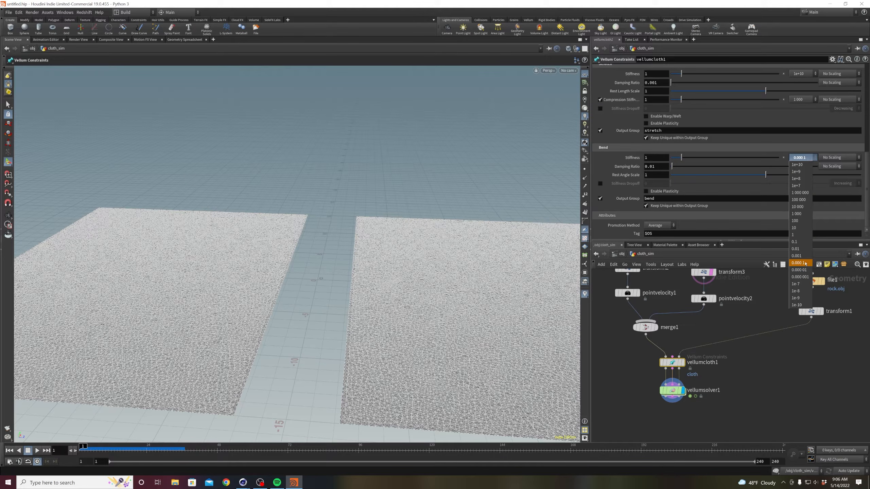
pyautogui.click(801, 305)
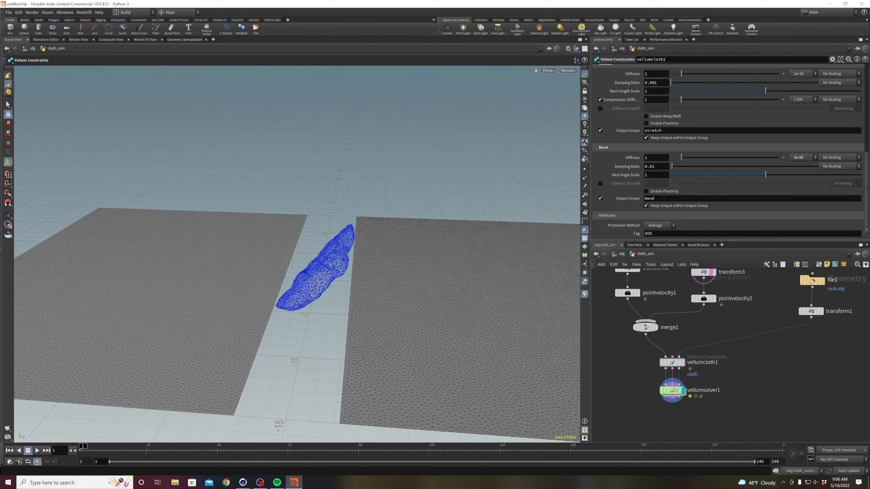
# - Play the simulation twice with the softer bend setting, check the folds around the rock and return to the first frame
pyautogui.click(37, 451)
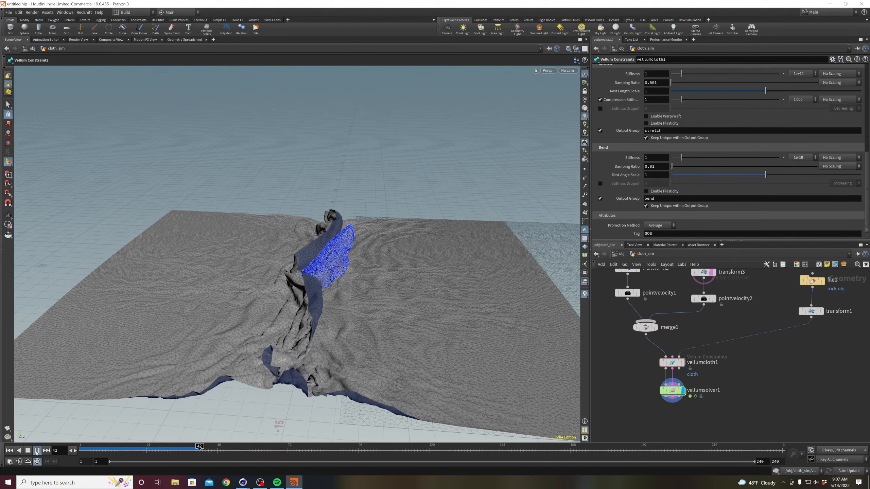
pyautogui.click(28, 451)
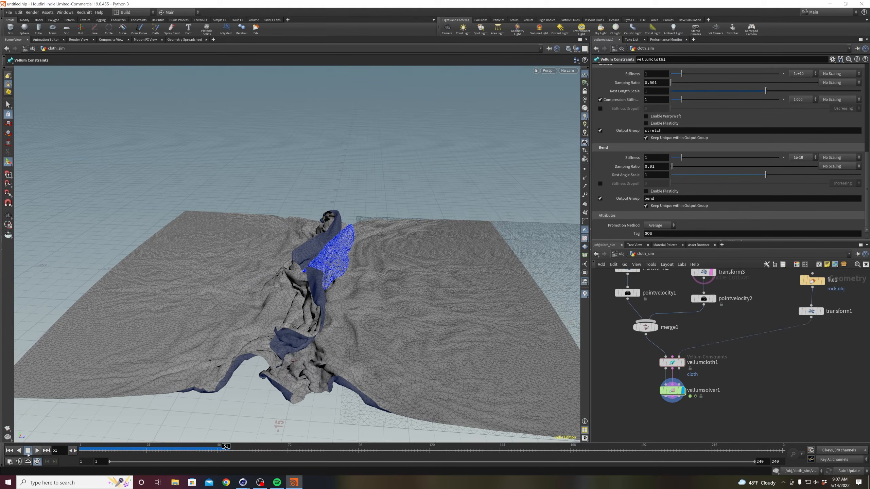
pyautogui.click(37, 451)
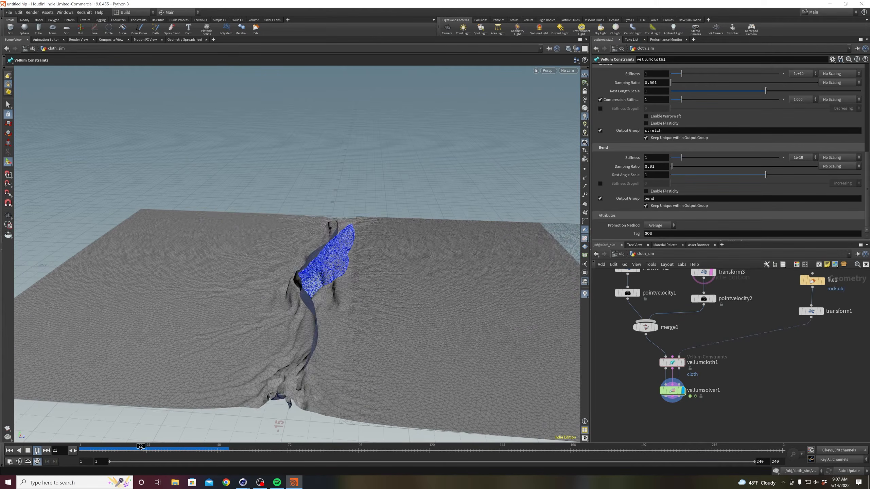
pyautogui.click(28, 451)
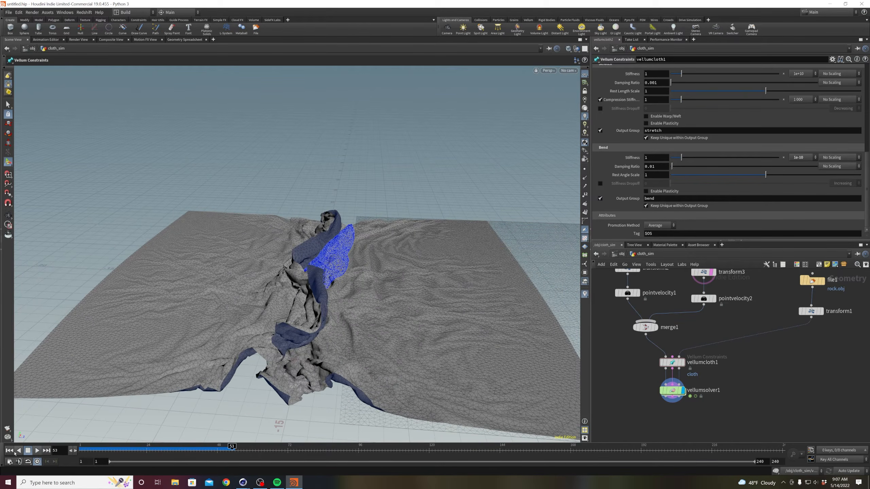
pyautogui.click(12, 451)
pyautogui.moveTo(629, 385); pyautogui.dragTo(624, 358, button='middle')
pyautogui.keyDown('alt'); pyautogui.moveTo(309, 295); pyautogui.dragTo(296, 325); pyautogui.keyUp('alt')
pyautogui.press('Return')
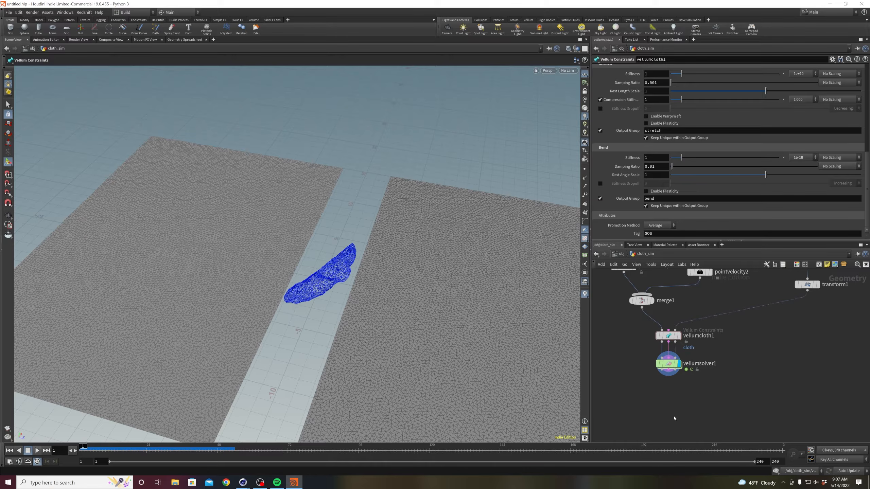
# - Go inside the Vellum Solver to its forces network and locate the FORCE output, the SOURCE output and the wiring note
pyautogui.moveTo(649, 412); pyautogui.dragTo(657, 404, button='middle')
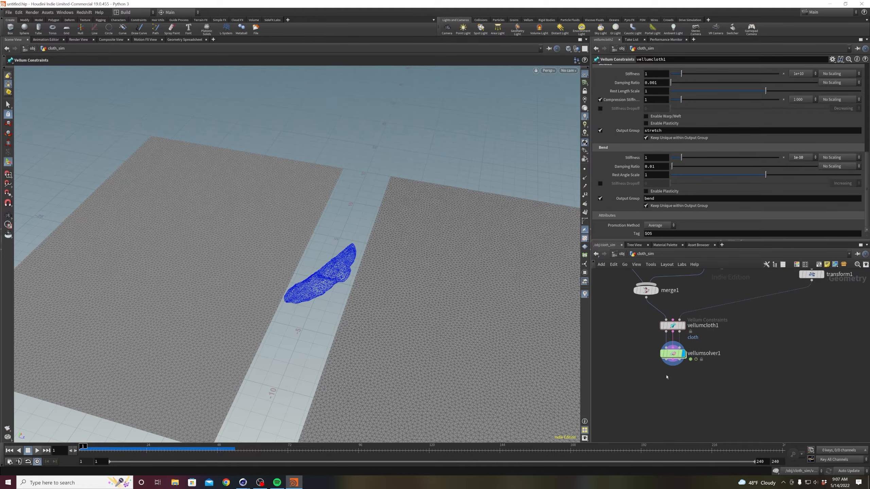
pyautogui.doubleClick(673, 355)
pyautogui.moveTo(677, 384); pyautogui.dragTo(676, 356, button='middle')
pyautogui.scroll(2, 676, 352)
pyautogui.moveTo(608, 370); pyautogui.dragTo(626, 357, button='middle')
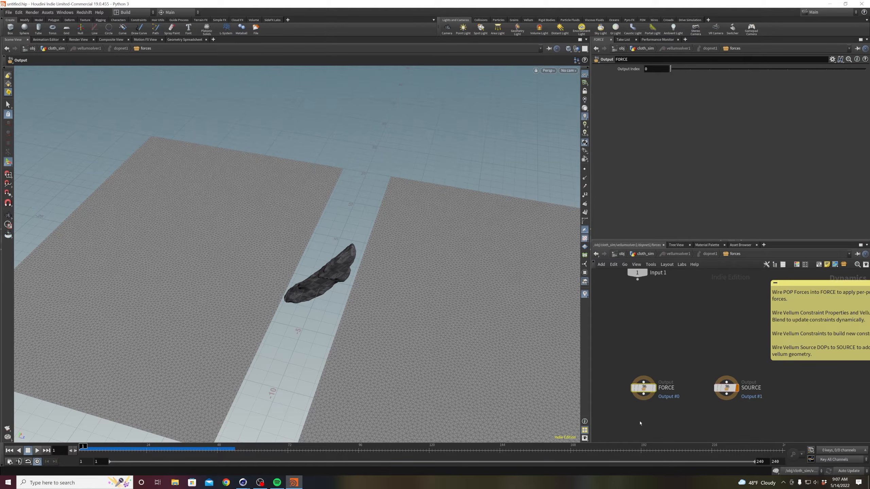
pyautogui.moveTo(696, 345); pyautogui.dragTo(686, 366, button='middle')
pyautogui.scroll(-1, 687, 365)
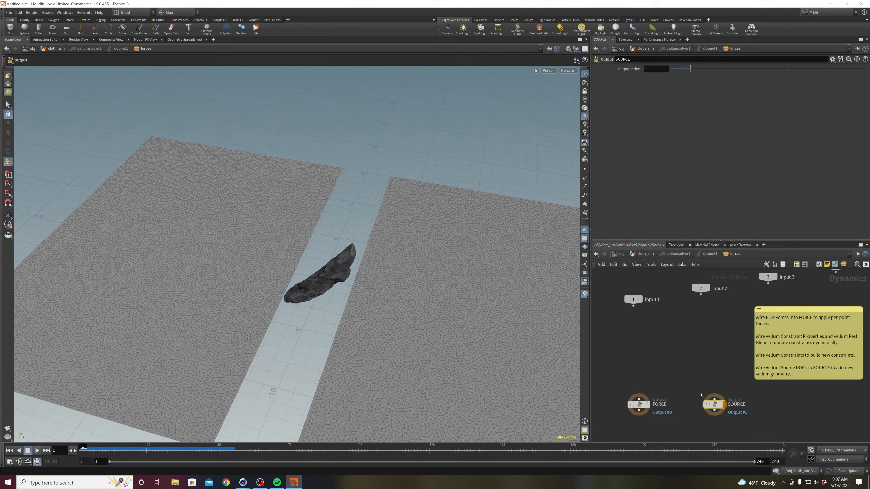
pyautogui.moveTo(669, 423); pyautogui.dragTo(691, 416, button='middle')
pyautogui.click(660, 397)
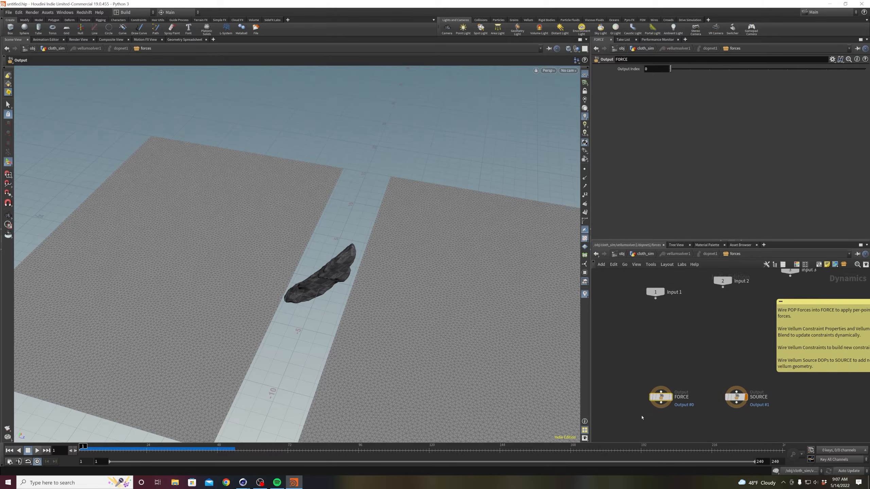
pyautogui.moveTo(691, 368); pyautogui.dragTo(667, 379, button='middle')
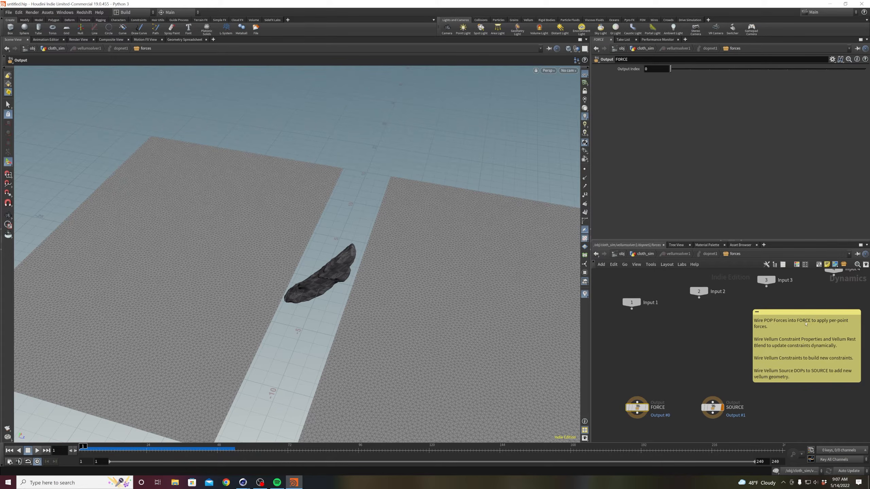
pyautogui.moveTo(679, 356); pyautogui.dragTo(697, 346, button='middle')
# - Add a POP Axis Force node above the FORCE output and wire it into FORCE
pyautogui.click(657, 360)
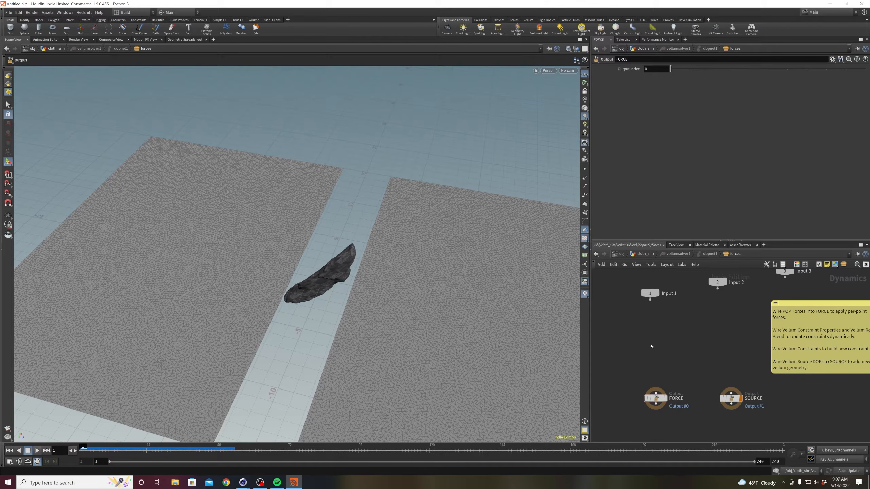
pyautogui.press('Tab')
pyautogui.write('pop')
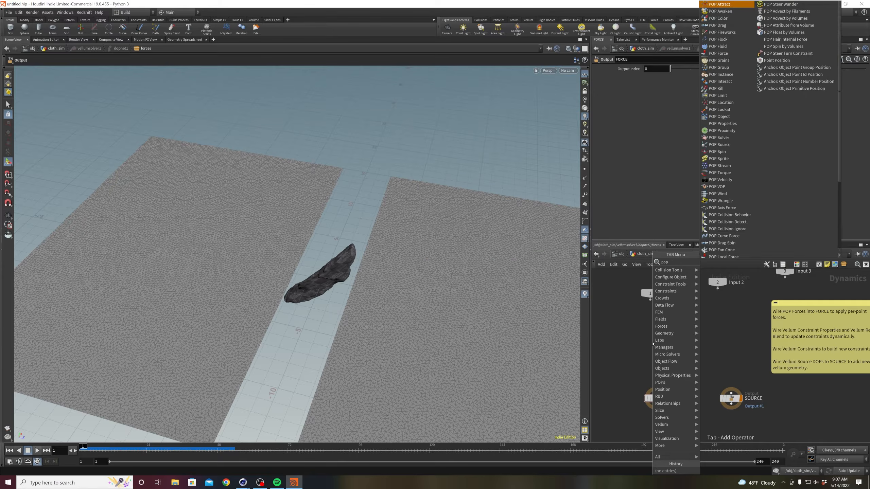
pyautogui.write(' axi')
pyautogui.press('Return')
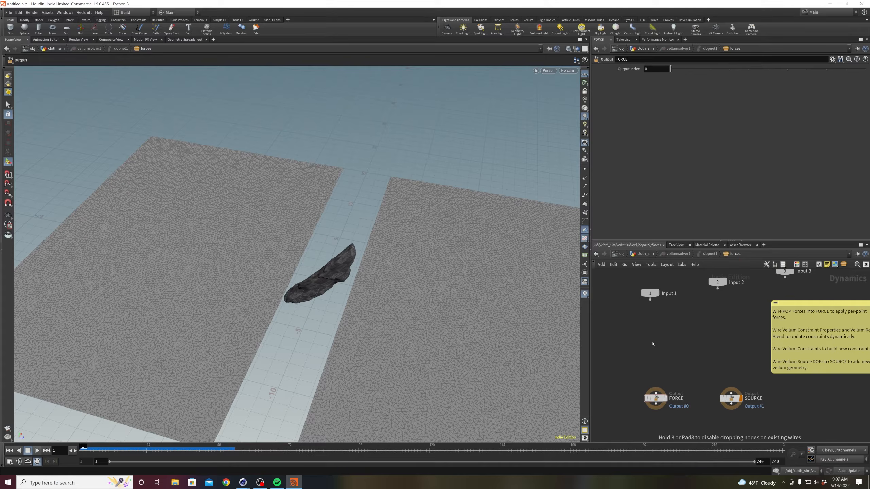
pyautogui.click(655, 343)
pyautogui.moveTo(656, 349); pyautogui.dragTo(656, 390)
# - Enlarge the POP axis force's sphere around the rock to a radius of 6.85 and a height of 6.49
pyautogui.moveTo(309, 265)
pyautogui.keyDown('alt'); pyautogui.mouseDown()
pyautogui.moveTo(325, 284)
pyautogui.moveTo(317, 243)
pyautogui.mouseUp(); pyautogui.keyUp('alt')
pyautogui.moveTo(690, 128); pyautogui.dragTo(812, 129)
pyautogui.moveTo(691, 135); pyautogui.dragTo(772, 138)
pyautogui.press('Escape')
pyautogui.moveTo(376, 276); pyautogui.dragTo(383, 319)
pyautogui.press('Return')
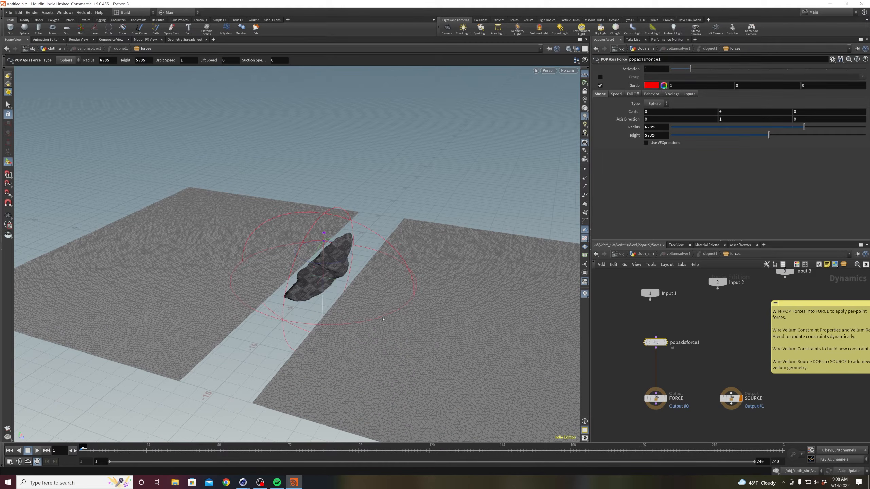
pyautogui.moveTo(769, 135); pyautogui.dragTo(798, 136)
pyautogui.keyDown('alt'); pyautogui.moveTo(374, 279); pyautogui.dragTo(398, 291); pyautogui.keyUp('alt')
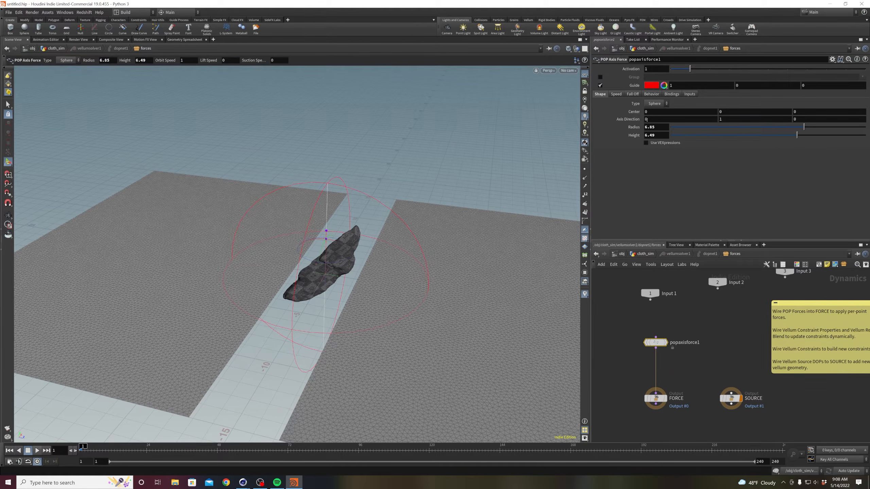
# - Try an axis direction of 1, 0, 0 for the POP axis force and check the guide from several angles
pyautogui.keyDown('alt'); pyautogui.moveTo(559, 235); pyautogui.dragTo(337, 325); pyautogui.keyUp('alt')
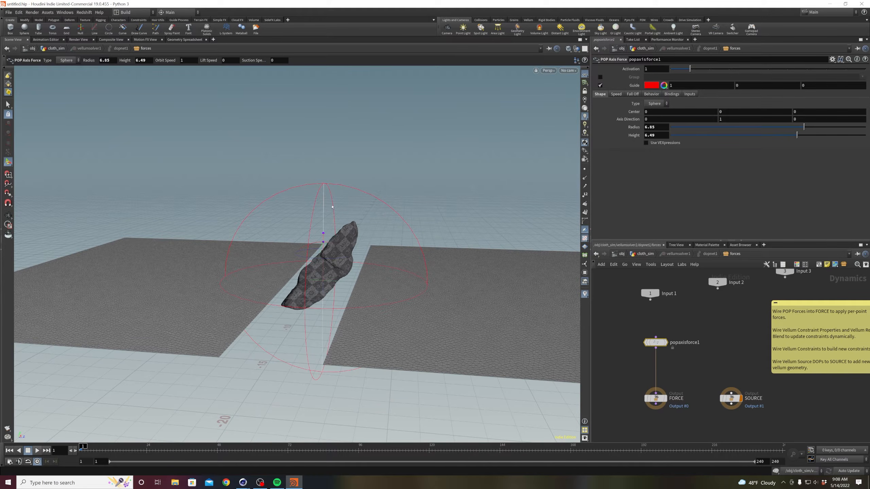
pyautogui.click(728, 120)
pyautogui.write('0')
pyautogui.press('Return')
pyautogui.click(680, 120)
pyautogui.write('1')
pyautogui.press('Return')
pyautogui.keyDown('alt'); pyautogui.moveTo(478, 314); pyautogui.dragTo(253, 321); pyautogui.keyUp('alt')
pyautogui.keyDown('alt'); pyautogui.moveTo(396, 314); pyautogui.dragTo(270, 321); pyautogui.keyUp('alt')
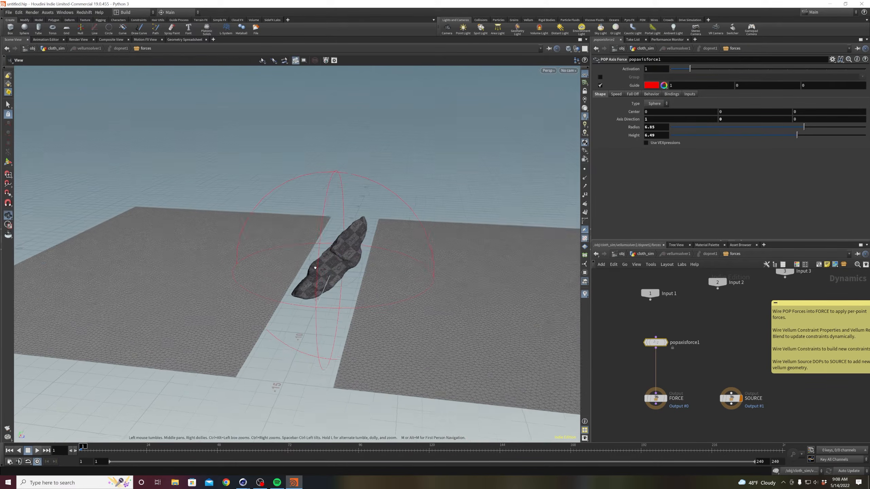
# - Try an axis direction of 1, 1, 0 for the POP axis force, then restore it to 0, 1, 0
pyautogui.click(648, 120)
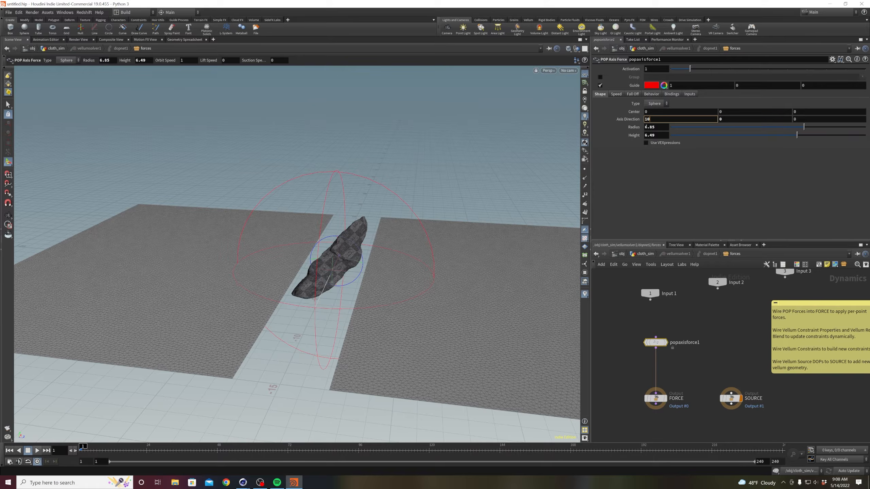
pyautogui.write('1')
pyautogui.click(735, 121)
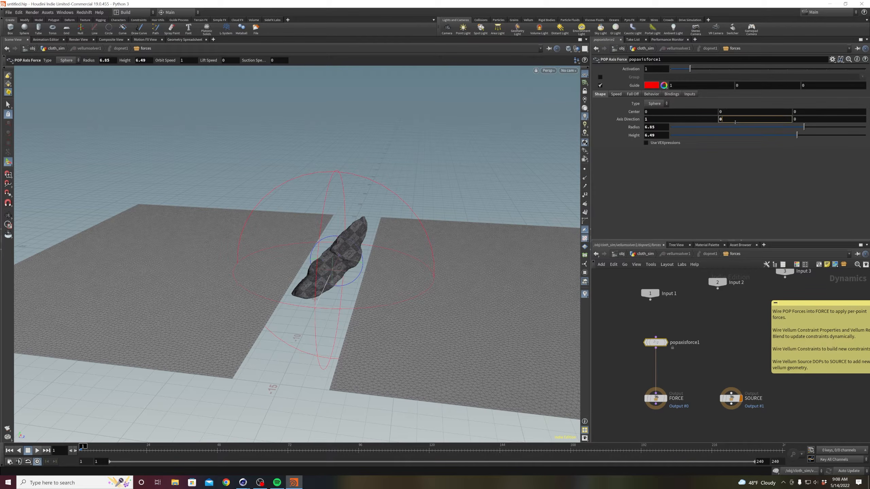
pyautogui.write('1')
pyautogui.press('Return')
pyautogui.keyDown('alt'); pyautogui.moveTo(422, 283); pyautogui.dragTo(273, 269); pyautogui.keyUp('alt')
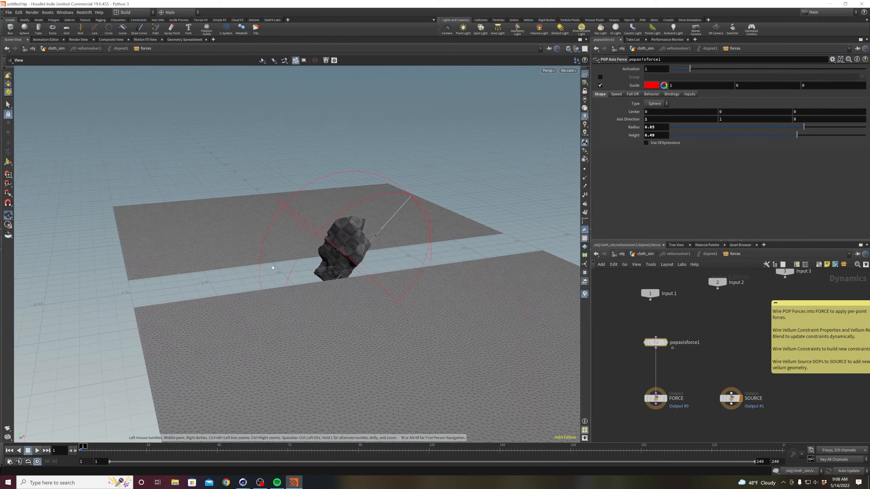
pyautogui.click(663, 119)
pyautogui.click(630, 299)
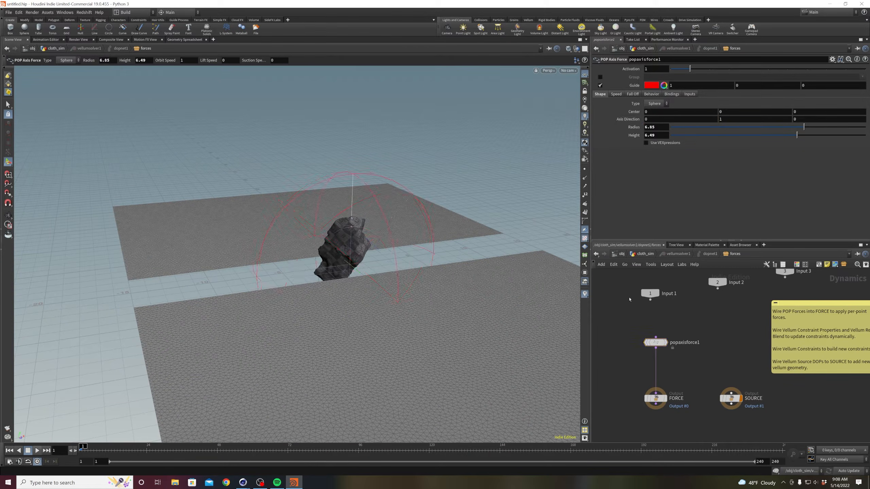
# - Play the simulation with the axis force, inspect the swirling cloth around the rock and return to the first frame
pyautogui.keyDown('alt'); pyautogui.moveTo(367, 296); pyautogui.dragTo(428, 302); pyautogui.keyUp('alt')
pyautogui.keyDown('alt'); pyautogui.moveTo(428, 302); pyautogui.dragTo(426, 268, button='middle'); pyautogui.keyUp('alt')
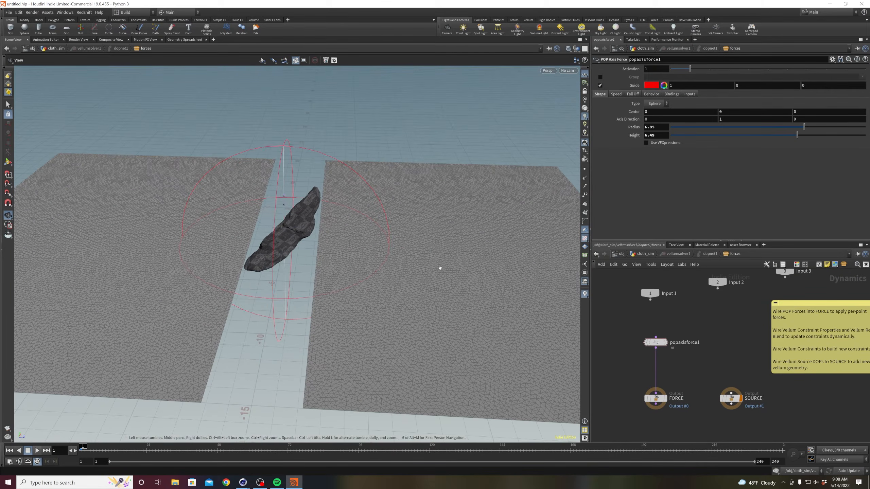
pyautogui.click(37, 451)
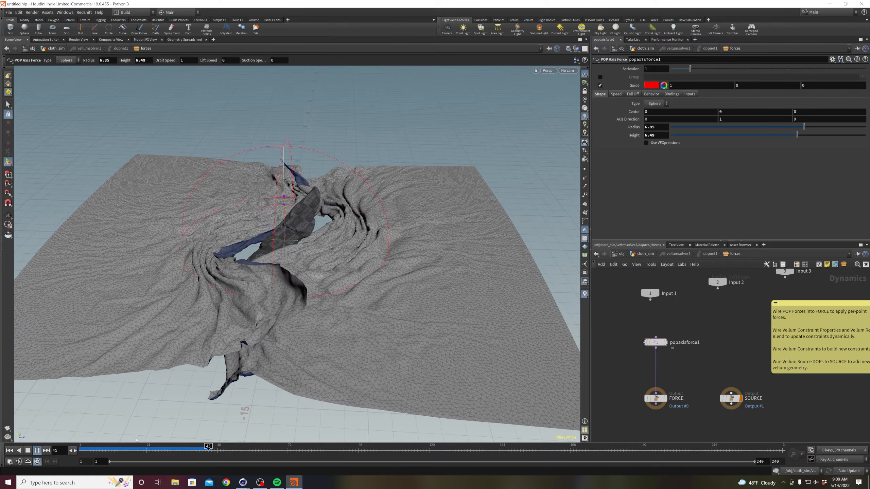
pyautogui.click(37, 452)
pyautogui.keyDown('alt'); pyautogui.moveTo(312, 144); pyautogui.dragTo(291, 202); pyautogui.keyUp('alt')
pyautogui.press('Return')
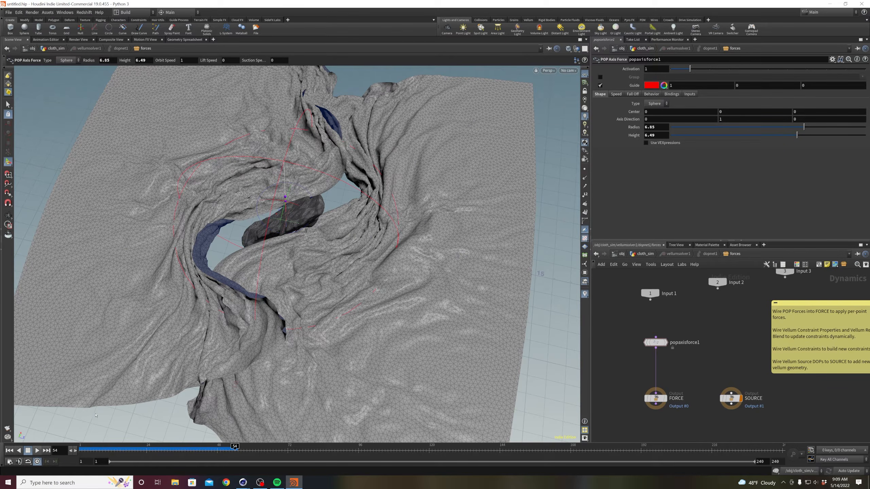
pyautogui.click(9, 450)
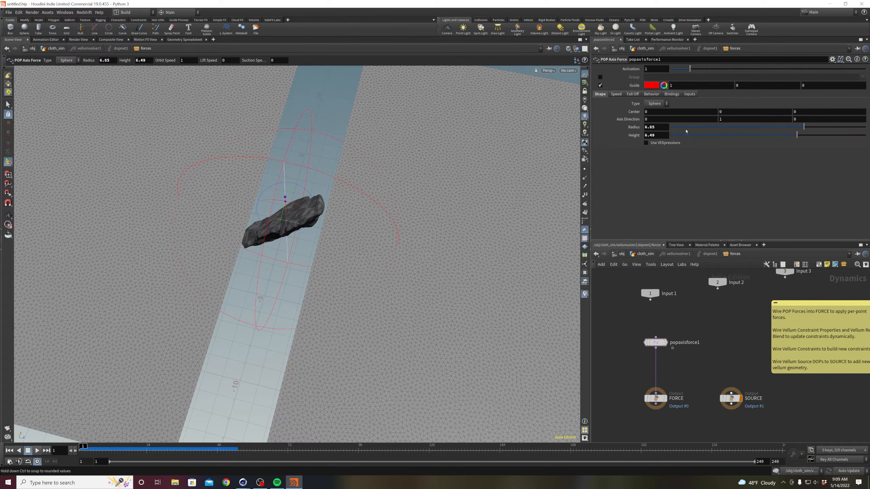
# - Set the POP axis force's suction speed to 1
pyautogui.keyDown('alt'); pyautogui.moveTo(279, 243); pyautogui.dragTo(289, 185); pyautogui.keyUp('alt')
pyautogui.press('Return')
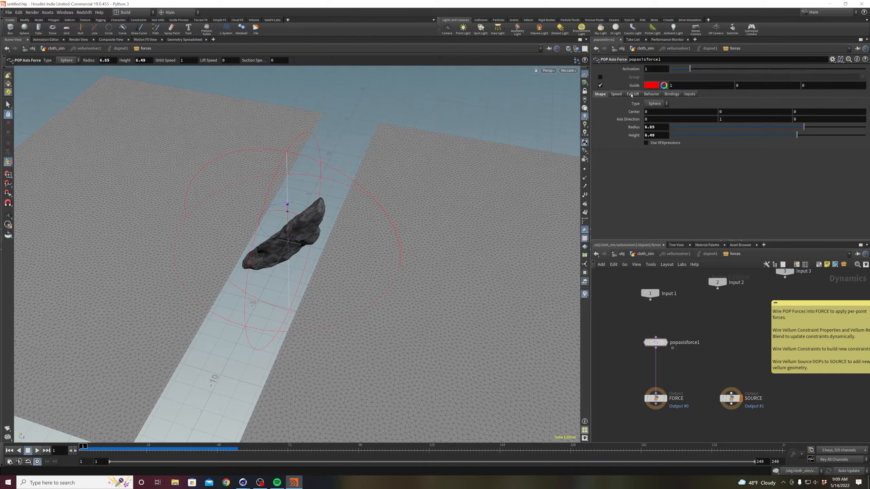
pyautogui.click(616, 94)
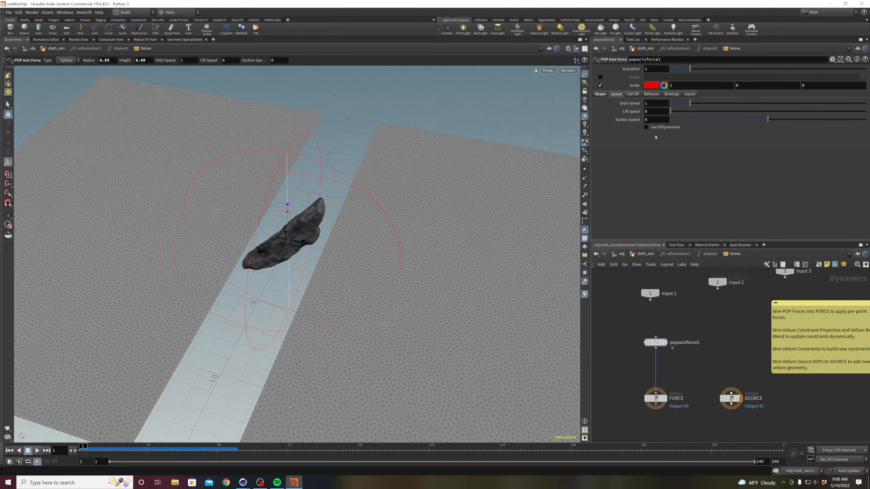
pyautogui.click(653, 119)
pyautogui.write('1')
pyautogui.press('Return')
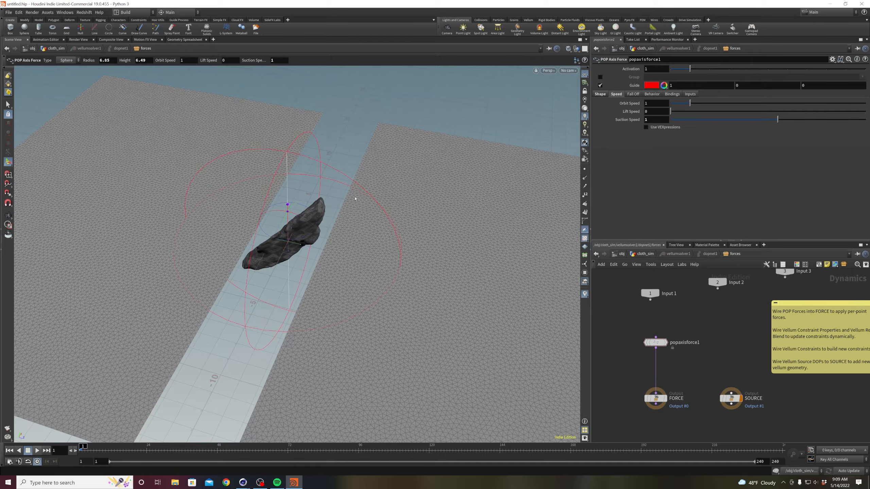
# - Play the simulation with suction enabled and inspect how the cloth wraps around the rock up close
pyautogui.click(38, 450)
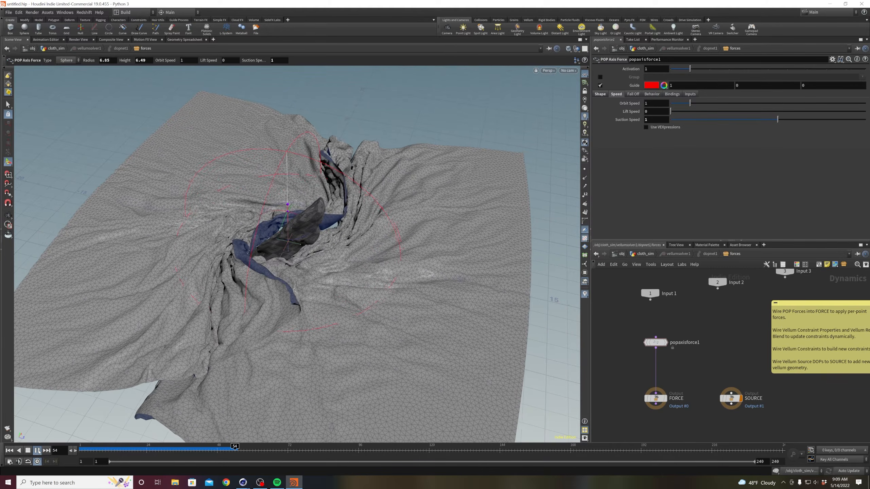
pyautogui.click(41, 451)
pyautogui.scroll(2, 295, 268)
pyautogui.keyDown('alt'); pyautogui.moveTo(302, 271); pyautogui.dragTo(262, 240); pyautogui.keyUp('alt')
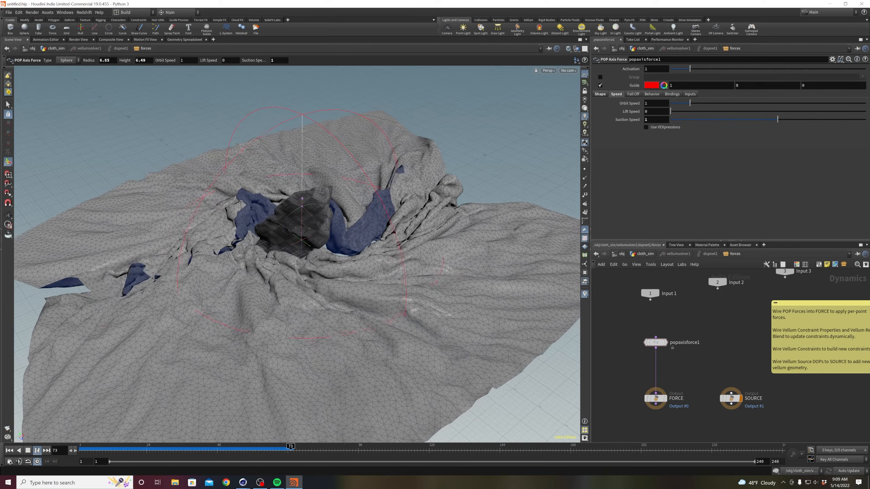
# - Replay the simulation from the first frame, inspect how the cloth meets the rock up close, and return to the first frame
pyautogui.click(38, 451)
pyautogui.click(10, 452)
pyautogui.click(36, 451)
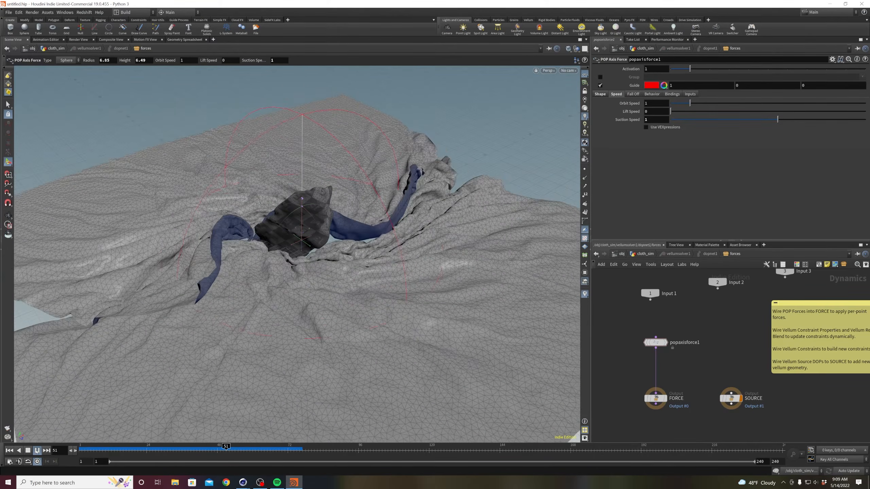
pyautogui.click(36, 452)
pyautogui.click(10, 451)
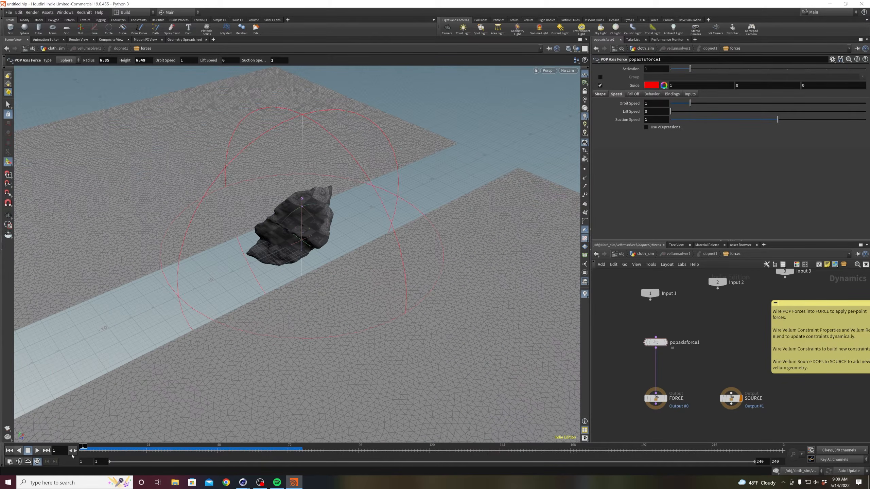
pyautogui.keyDown('alt'); pyautogui.moveTo(293, 237); pyautogui.dragTo(273, 258, button='right'); pyautogui.keyUp('alt')
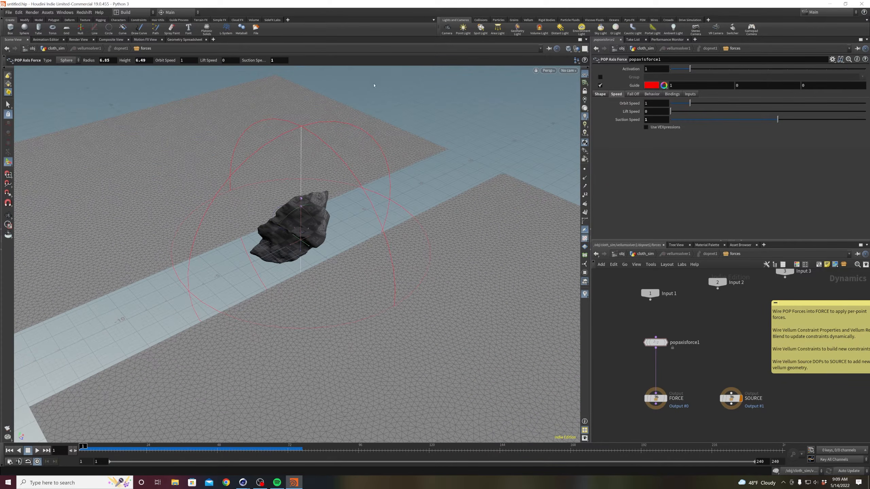
pyautogui.click(37, 450)
pyautogui.keyDown('alt'); pyautogui.moveTo(311, 279); pyautogui.dragTo(411, 96, button='right'); pyautogui.keyUp('alt')
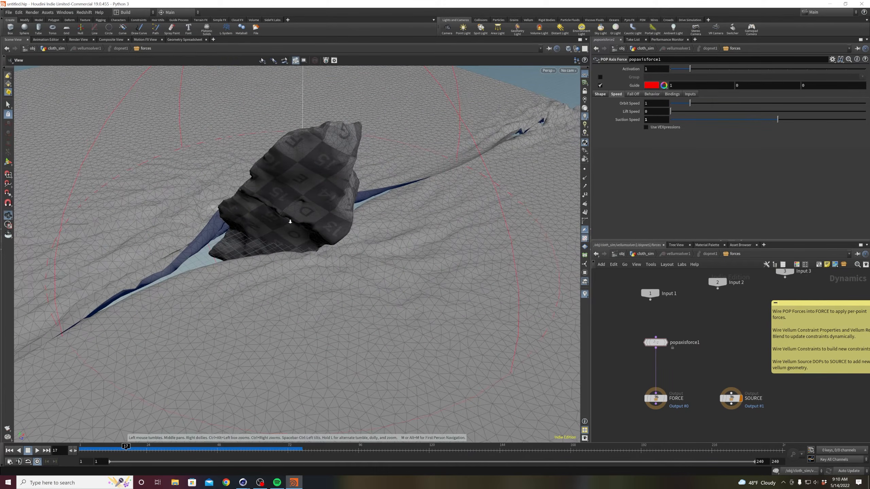
pyautogui.keyDown('alt'); pyautogui.moveTo(290, 220); pyautogui.dragTo(205, 338, button='right'); pyautogui.keyUp('alt')
pyautogui.click(10, 451)
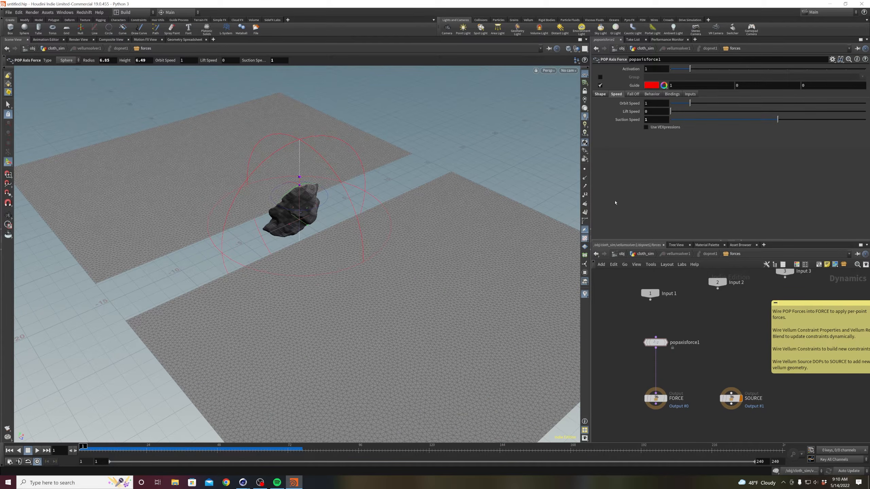
# - Go back up to the cloth_sim network and set the planar patch's size to 5 by 4
pyautogui.click(656, 342)
pyautogui.press('u')
pyautogui.press('u')
pyautogui.press('u')
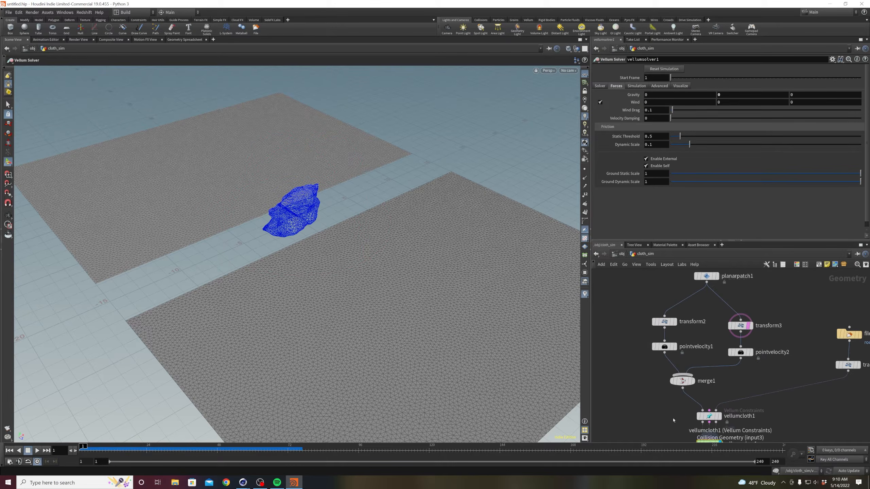
pyautogui.moveTo(666, 296); pyautogui.dragTo(656, 318, button='middle')
pyautogui.click(694, 309)
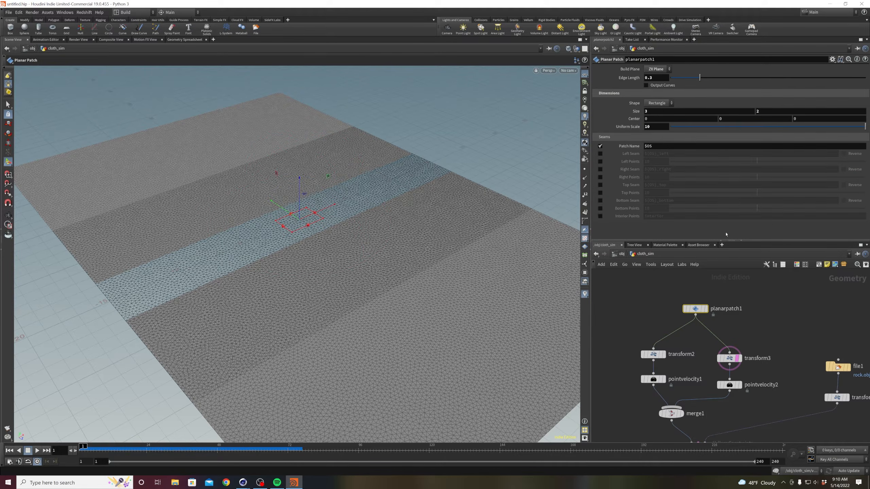
pyautogui.click(661, 112)
pyautogui.write('5')
pyautogui.press('Return')
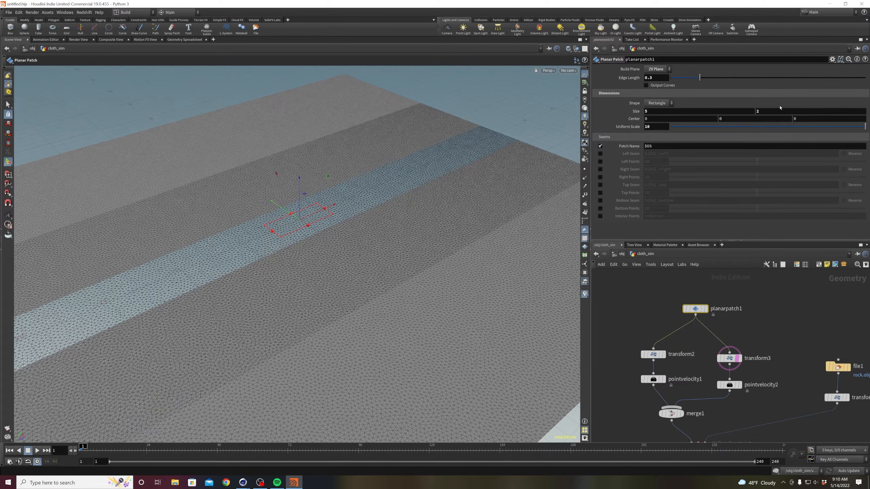
pyautogui.click(775, 291)
pyautogui.moveTo(762, 111); pyautogui.dragTo(740, 113)
pyautogui.write('4')
pyautogui.press('Return')
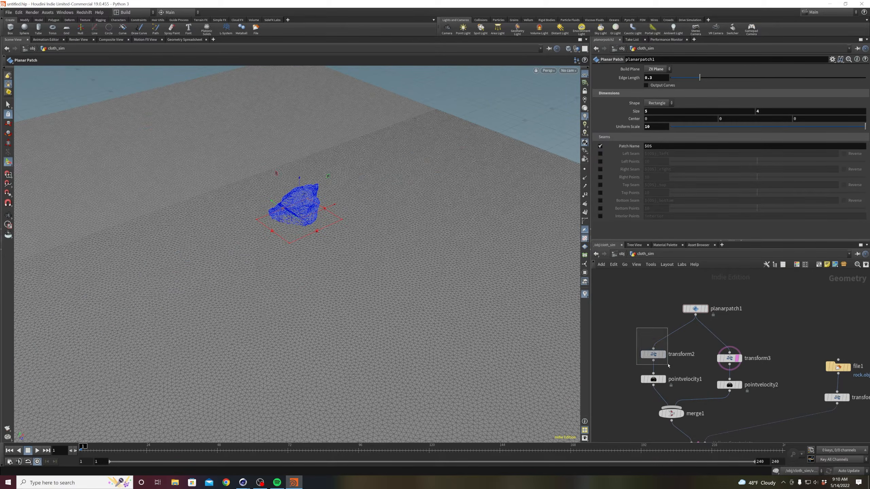
# - Display transform2 with the rock as a reference and move its patch clear of the rock to about -22.82 in Z
pyautogui.click(650, 353)
pyautogui.press('r')
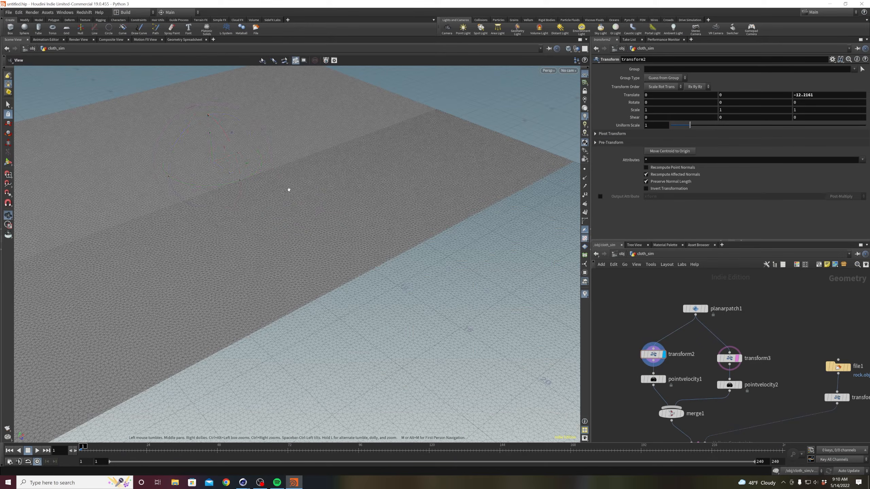
pyautogui.keyDown('alt'); pyautogui.moveTo(287, 189); pyautogui.dragTo(276, 217, button='right'); pyautogui.keyUp('alt')
pyautogui.keyDown('alt'); pyautogui.moveTo(276, 217); pyautogui.dragTo(329, 204); pyautogui.keyUp('alt')
pyautogui.moveTo(812, 328); pyautogui.dragTo(761, 307, button='middle')
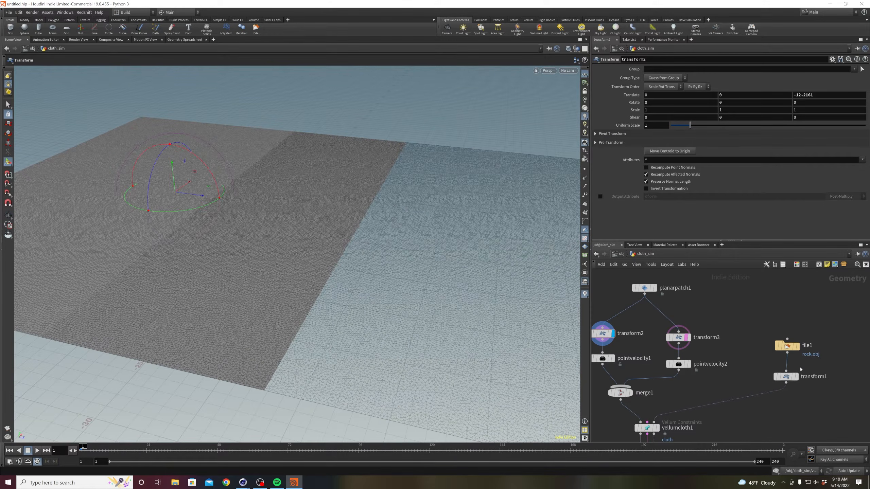
pyautogui.click(798, 389)
pyautogui.moveTo(598, 304); pyautogui.dragTo(654, 314, button='middle')
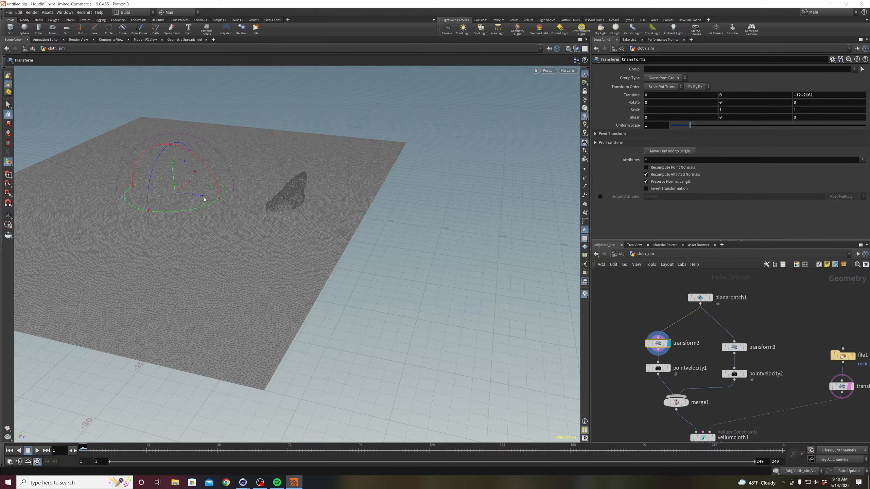
pyautogui.moveTo(205, 200); pyautogui.dragTo(113, 177)
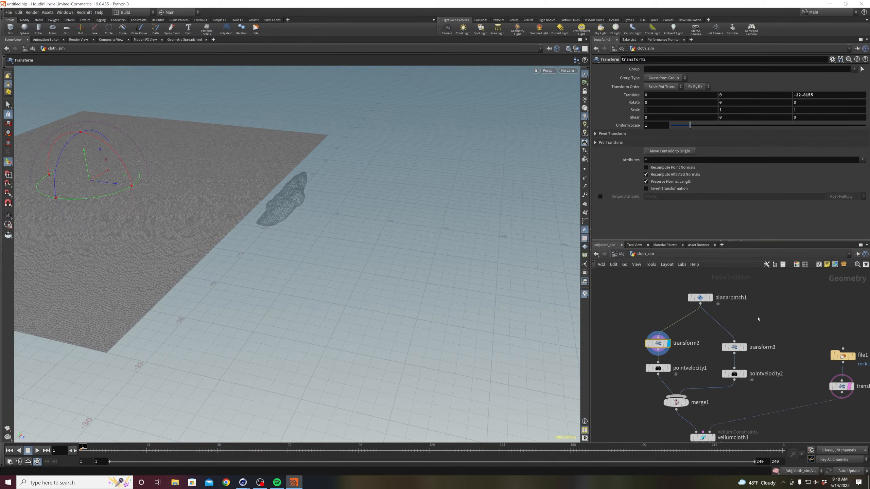
# - Set transform3's Z translation to 22.8155 to mirror the offset of the opposite patch
pyautogui.click(734, 347)
pyautogui.click(822, 94)
pyautogui.write('22.8155')
pyautogui.press('Return')
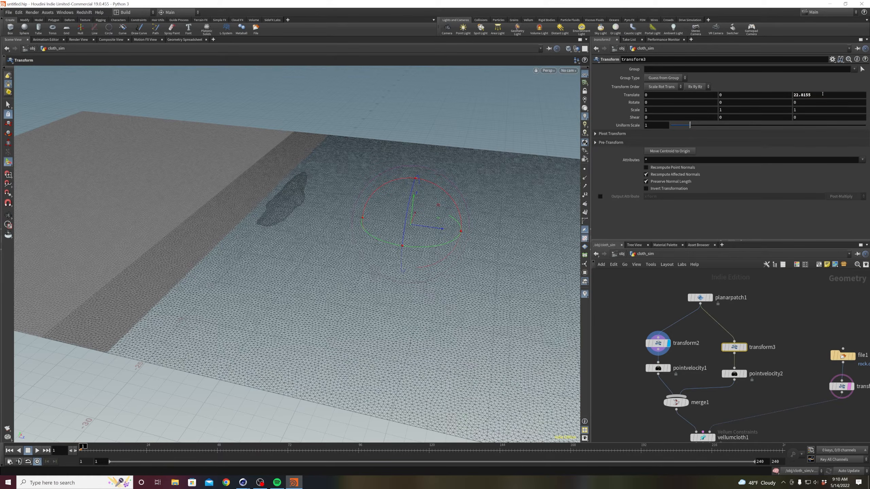
pyautogui.click(787, 295)
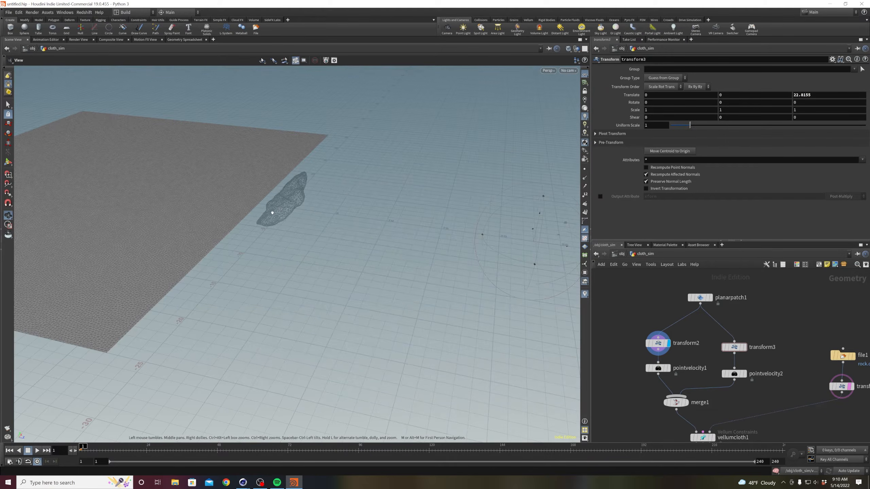
# - Display the vellumsolver1 output to check both enlarged patches around the rock
pyautogui.keyDown('alt'); pyautogui.moveTo(273, 210); pyautogui.dragTo(291, 201); pyautogui.keyUp('alt')
pyautogui.moveTo(784, 333); pyautogui.dragTo(765, 293, button='middle')
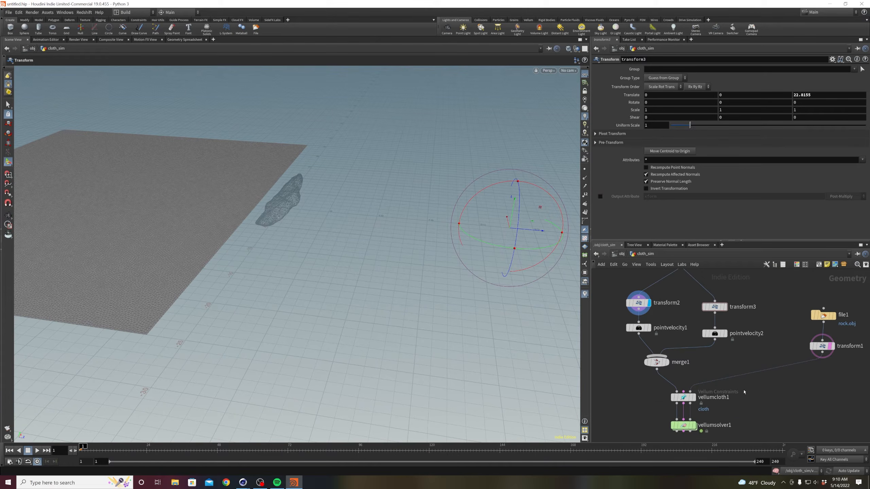
pyautogui.moveTo(751, 394); pyautogui.dragTo(748, 369, button='middle')
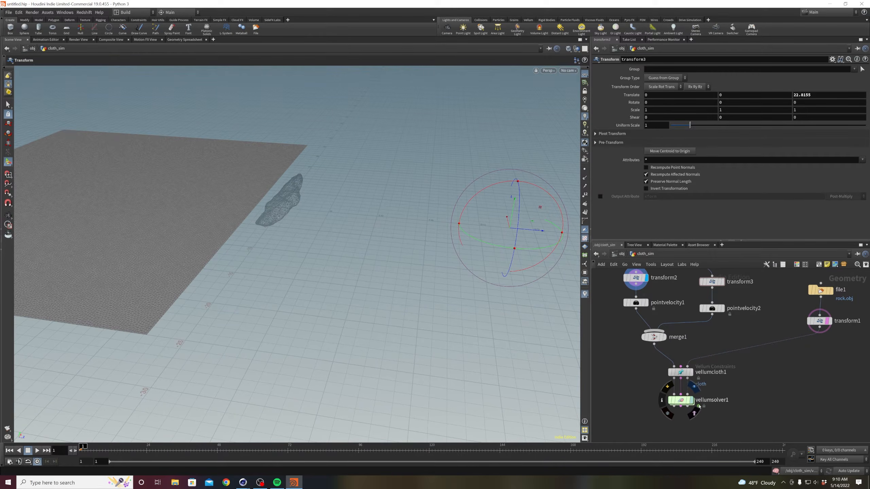
pyautogui.click(692, 400)
pyautogui.keyDown('alt'); pyautogui.moveTo(384, 289); pyautogui.dragTo(455, 334, button='middle'); pyautogui.keyUp('alt')
pyautogui.keyDown('alt'); pyautogui.moveTo(477, 284); pyautogui.dragTo(472, 301); pyautogui.keyUp('alt')
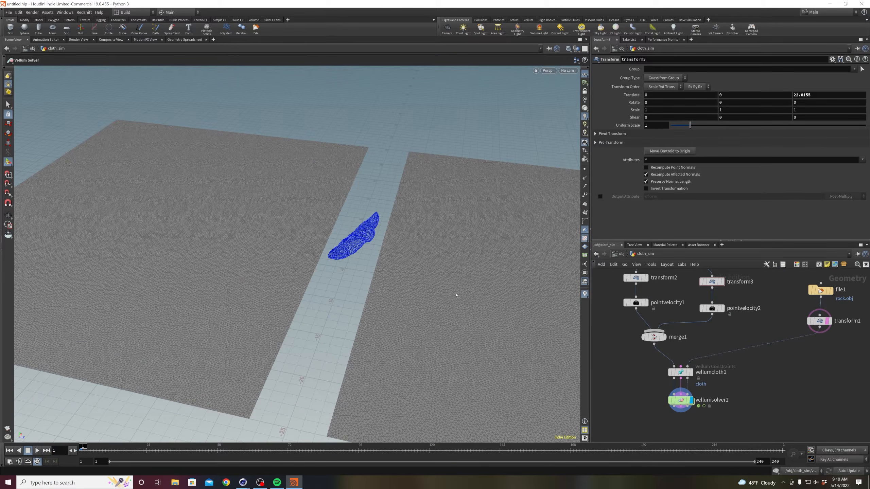
# - Try an edge length of 0.1 on the planar patch and cancel the cooking
pyautogui.moveTo(601, 341); pyautogui.dragTo(625, 423, button='middle')
pyautogui.moveTo(668, 321); pyautogui.dragTo(723, 288)
pyautogui.doubleClick(650, 77)
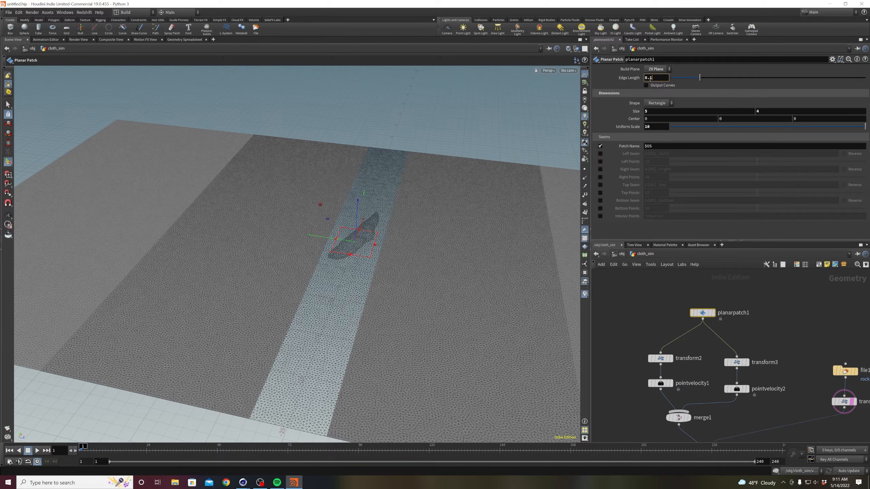
pyautogui.write('1')
pyautogui.press('Return')
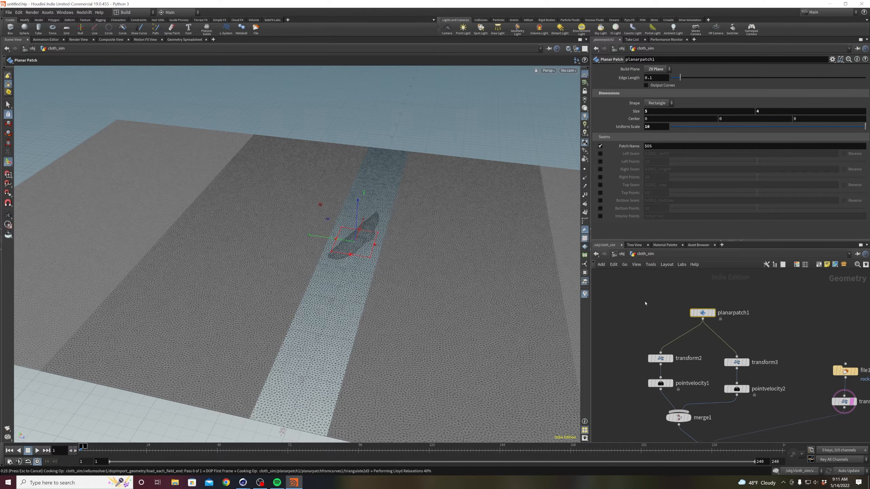
pyautogui.press('Escape')
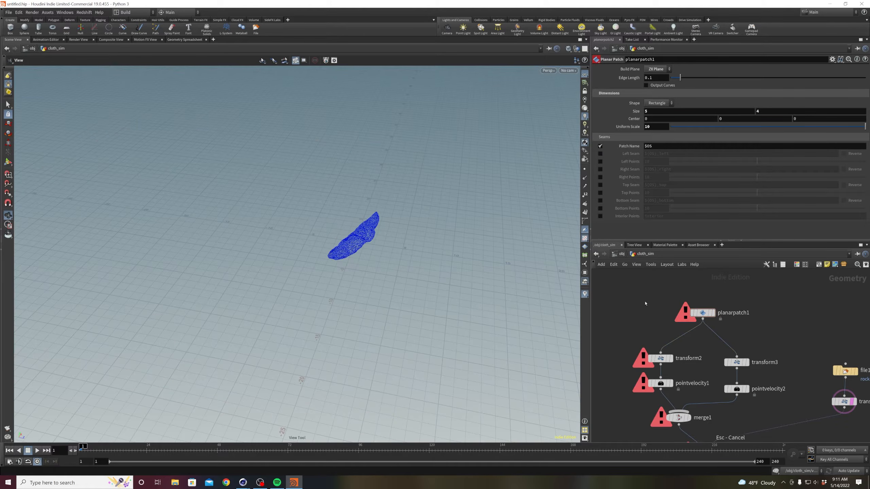
# - Switch the display from the Vellum solver to merge1 and cancel its cooking
pyautogui.moveTo(708, 430); pyautogui.dragTo(686, 337, button='middle')
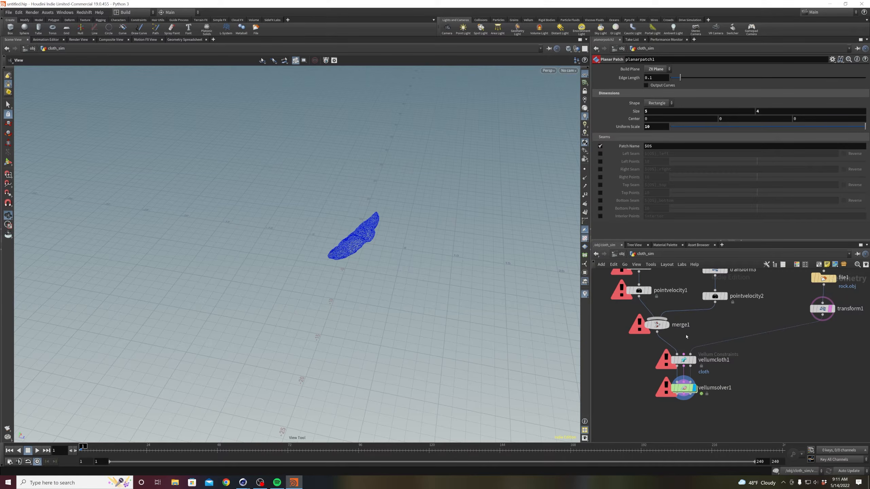
pyautogui.click(664, 325)
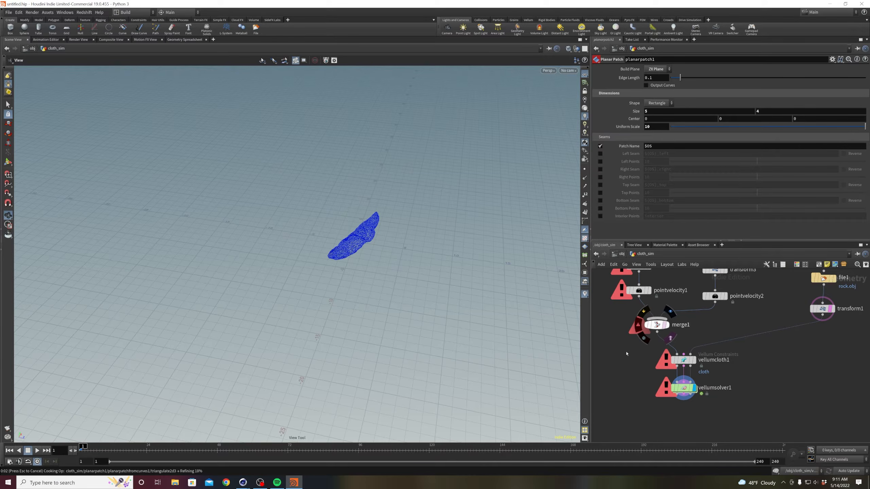
pyautogui.press('Escape')
# - Set the planar patch's edge length to 0.5 and display planarpatch1 on its own
pyautogui.moveTo(626, 354); pyautogui.dragTo(640, 449, button='middle')
pyautogui.moveTo(663, 295); pyautogui.dragTo(717, 332)
pyautogui.moveTo(653, 78); pyautogui.dragTo(649, 83)
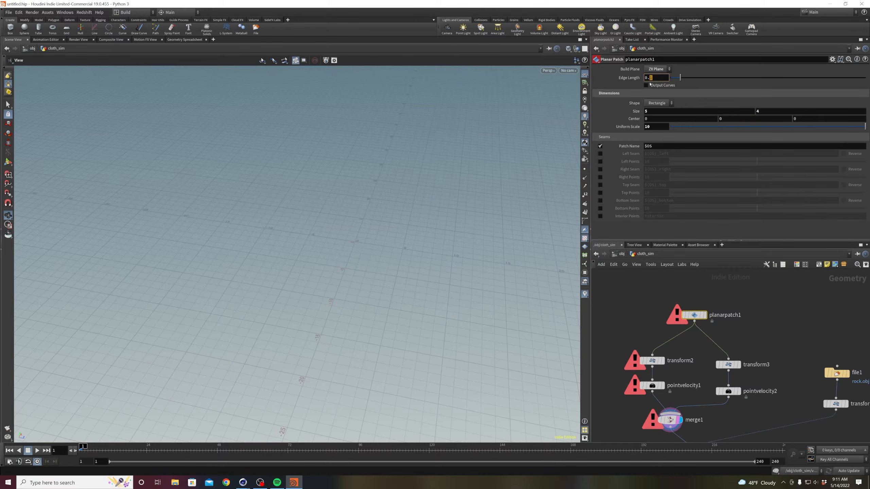
pyautogui.write('5')
pyautogui.press('Return')
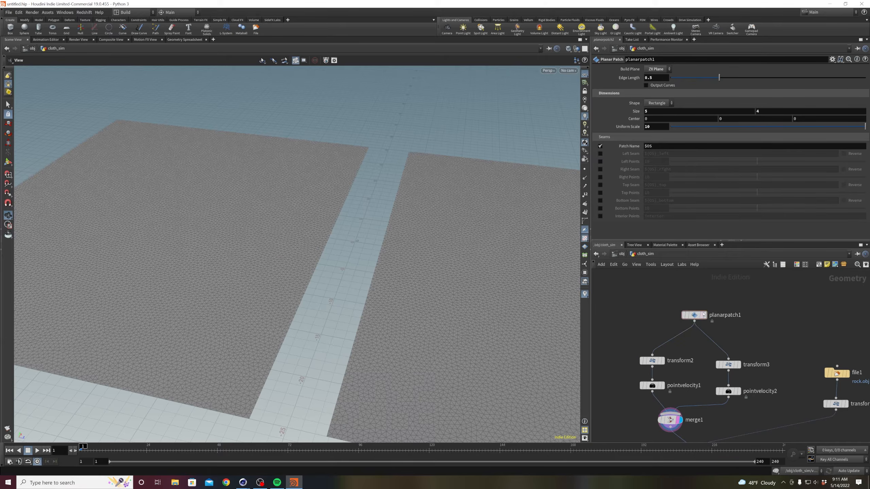
pyautogui.click(703, 315)
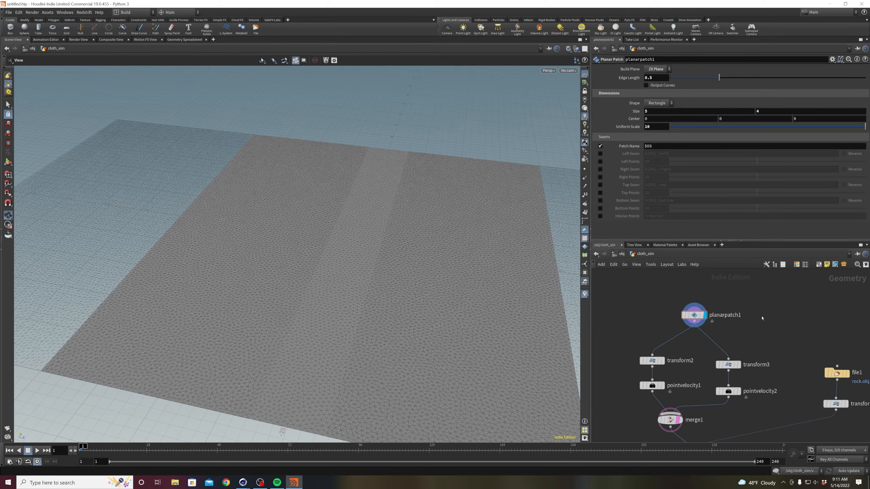
# - Save the scene as tutorial_04 in D:/working_files/naturae_pt.02/tutorials/tutorial_04
pyautogui.hotkey('ctrl', 's')
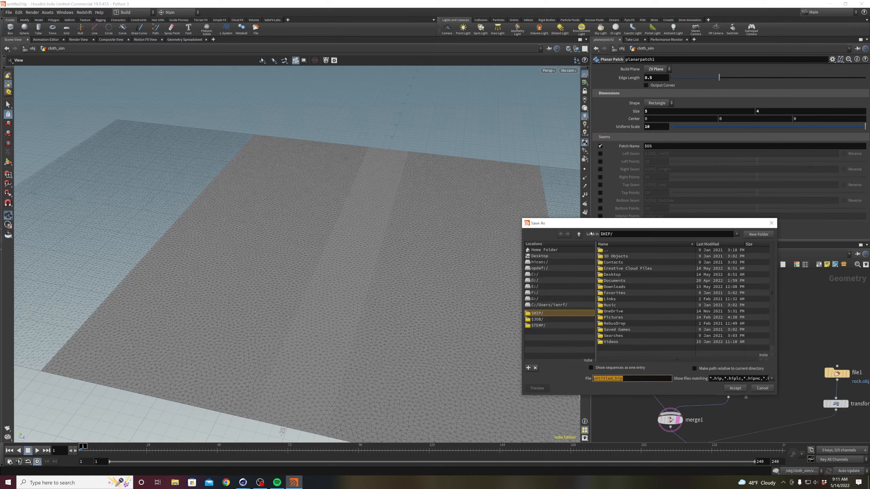
pyautogui.click(542, 279)
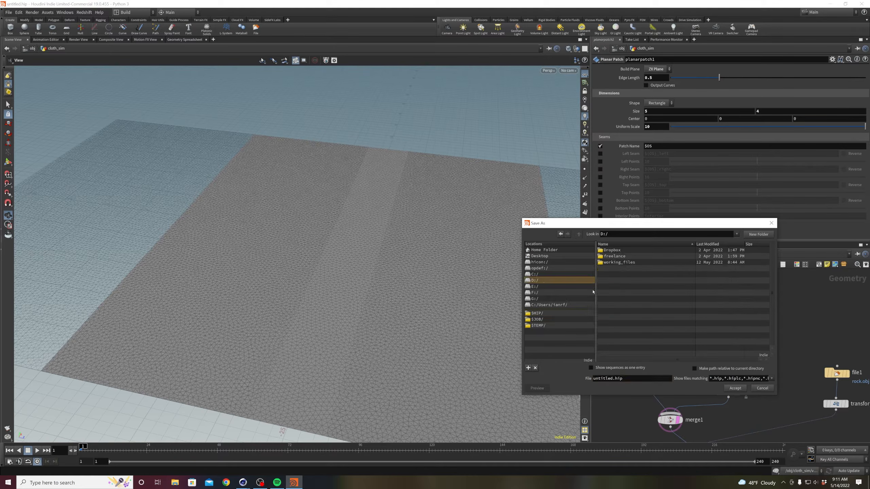
pyautogui.doubleClick(624, 263)
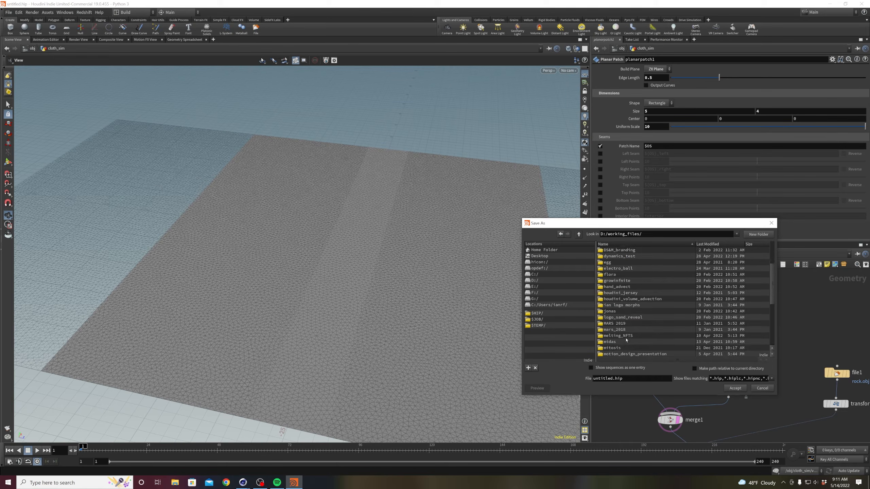
pyautogui.scroll(-3, 626, 339)
pyautogui.doubleClick(620, 342)
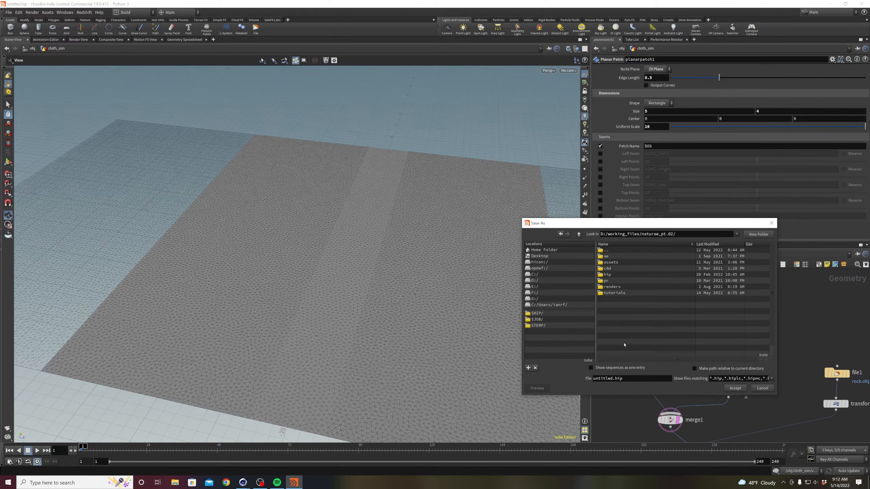
pyautogui.doubleClick(614, 293)
pyautogui.doubleClick(606, 261)
pyautogui.moveTo(613, 378); pyautogui.dragTo(585, 380)
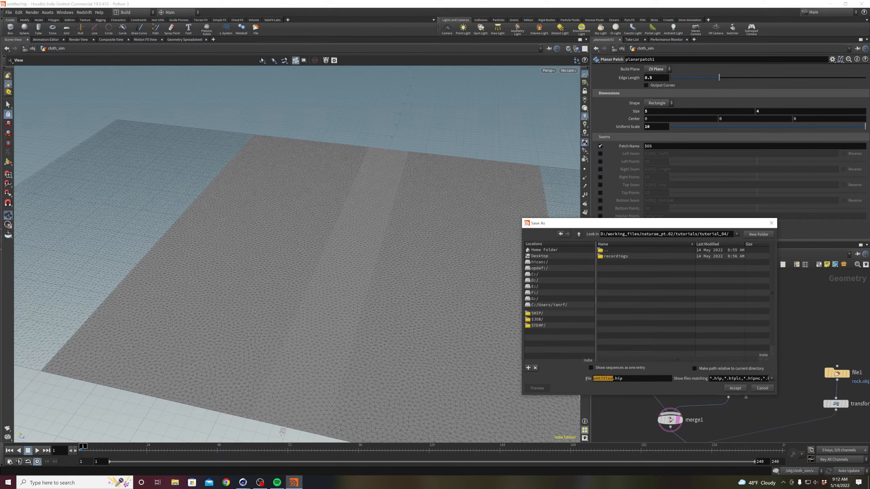
pyautogui.write('tutoria')
pyautogui.write('l+')
pyautogui.write('04')
pyautogui.press('Return')
# - Set the planar patch's edge length to 0.2
pyautogui.moveTo(625, 424); pyautogui.dragTo(651, 426, button='middle')
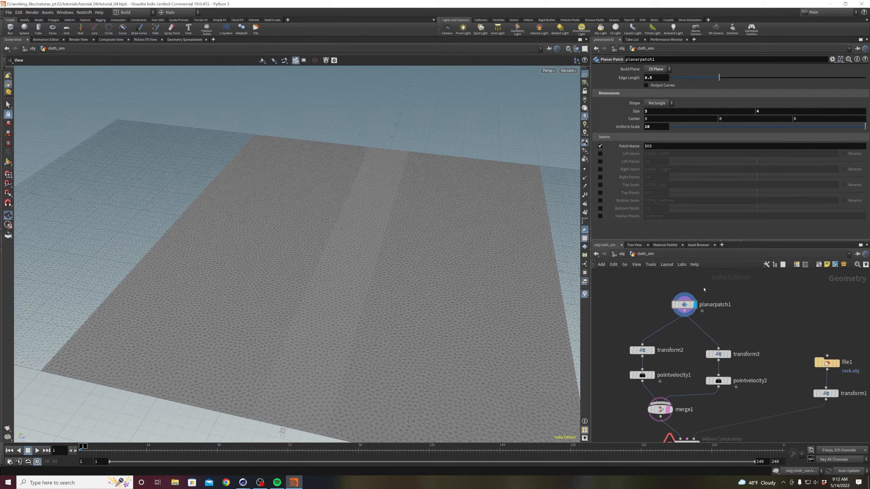
pyautogui.write('1')
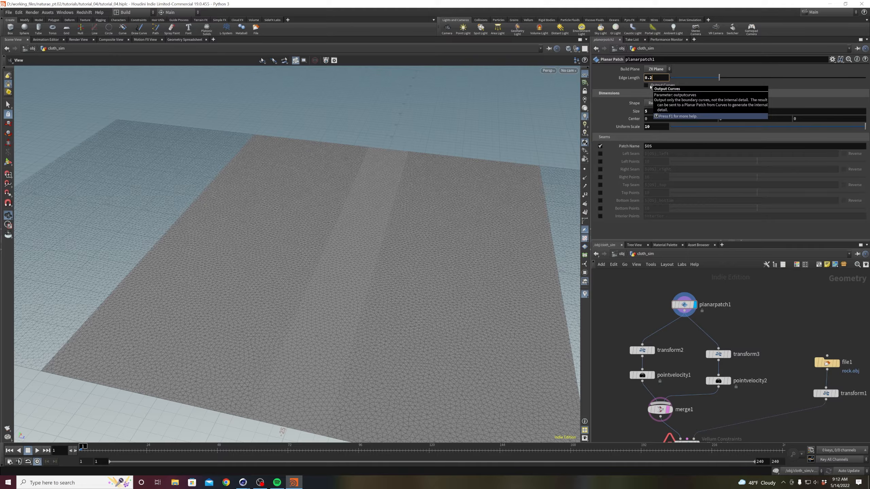
pyautogui.press('Return')
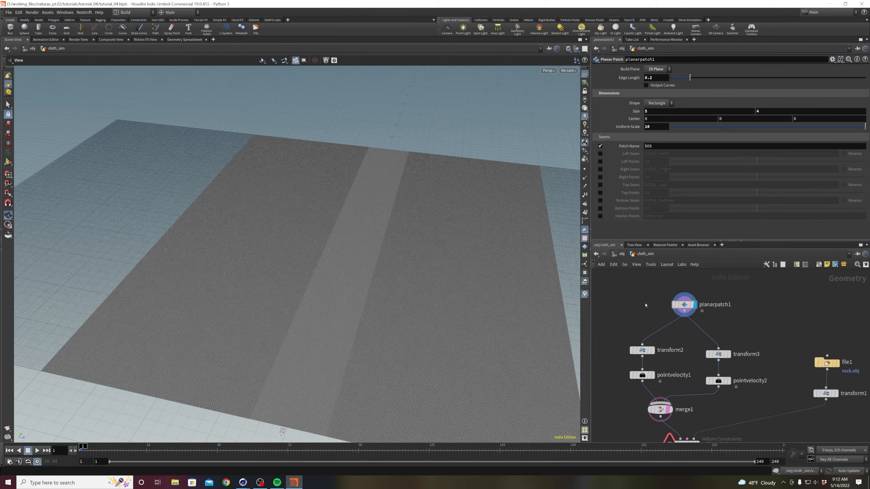
pyautogui.moveTo(645, 305); pyautogui.dragTo(645, 290, button='middle')
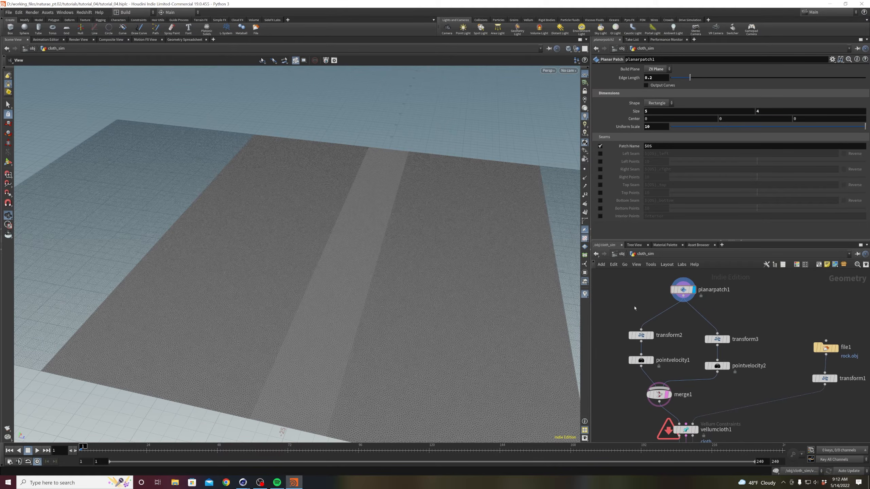
# - Display merge1 to check the denser patches, switch the display to vellumsolver1 and save the scene
pyautogui.moveTo(711, 399); pyautogui.dragTo(704, 357, button='middle')
pyautogui.click(666, 366)
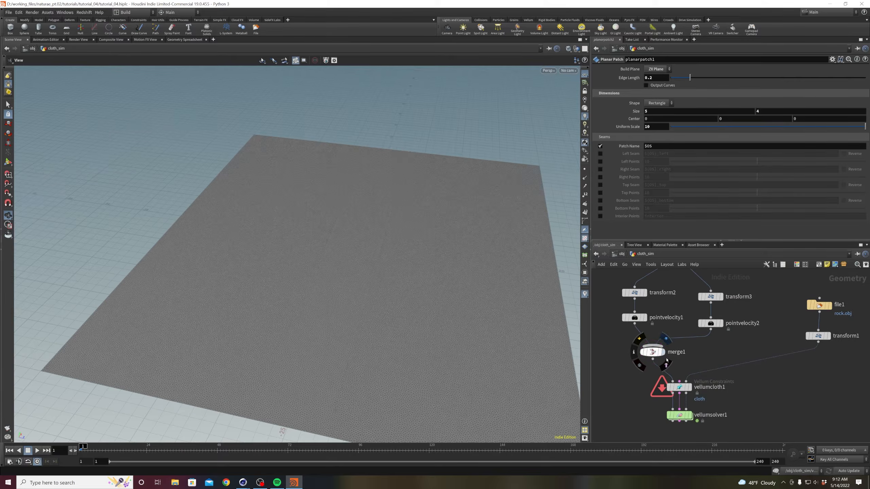
pyautogui.moveTo(739, 409); pyautogui.dragTo(738, 386, button='middle')
pyautogui.moveTo(701, 405)
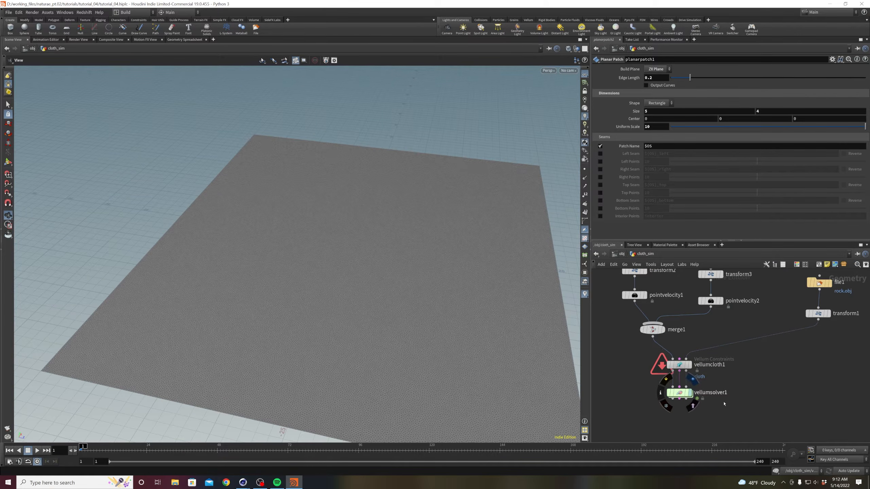
pyautogui.click(693, 378)
pyautogui.hotkey('ctrl', 's')
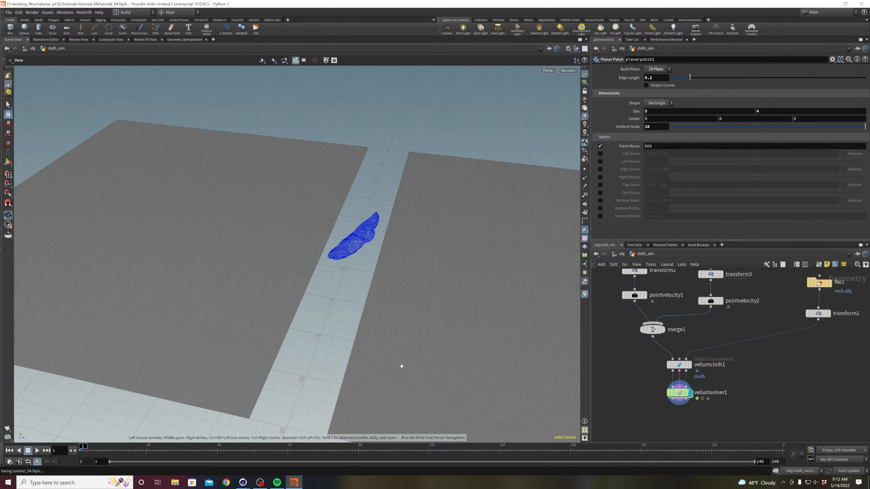
# - Play the cloth simulation, inspect the folds around the rock up close and return to the first frame
pyautogui.click(37, 452)
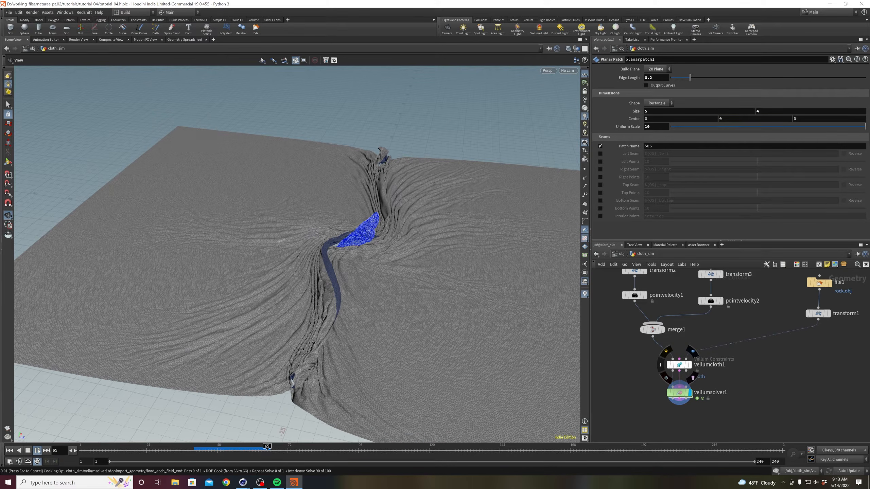
pyautogui.moveTo(302, 302); pyautogui.dragTo(282, 327, button='middle')
pyautogui.moveTo(282, 327); pyautogui.dragTo(310, 317, button='right')
pyautogui.moveTo(310, 317); pyautogui.dragTo(259, 341)
pyautogui.click(10, 451)
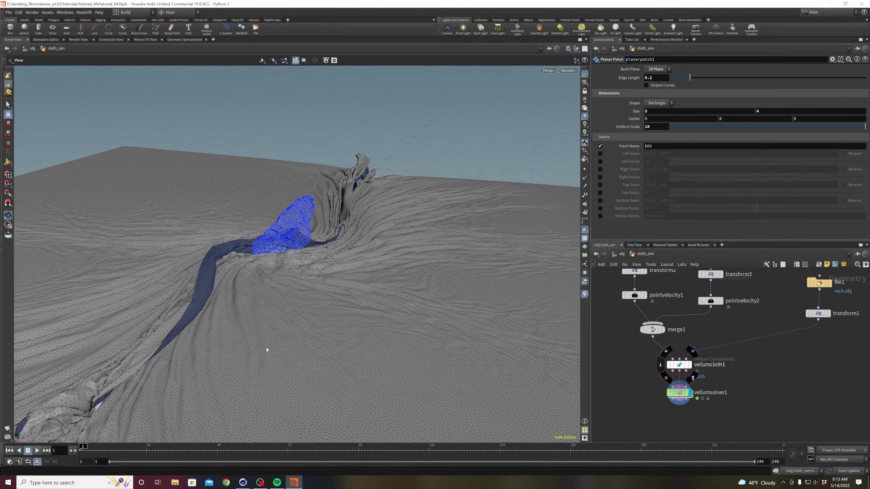
pyautogui.moveTo(378, 281); pyautogui.dragTo(317, 357, button='right')
# - Add a Vellum I/O node beneath vellumsolver1, wired to the solver's outputs
pyautogui.moveTo(709, 424); pyautogui.dragTo(713, 380, button='middle')
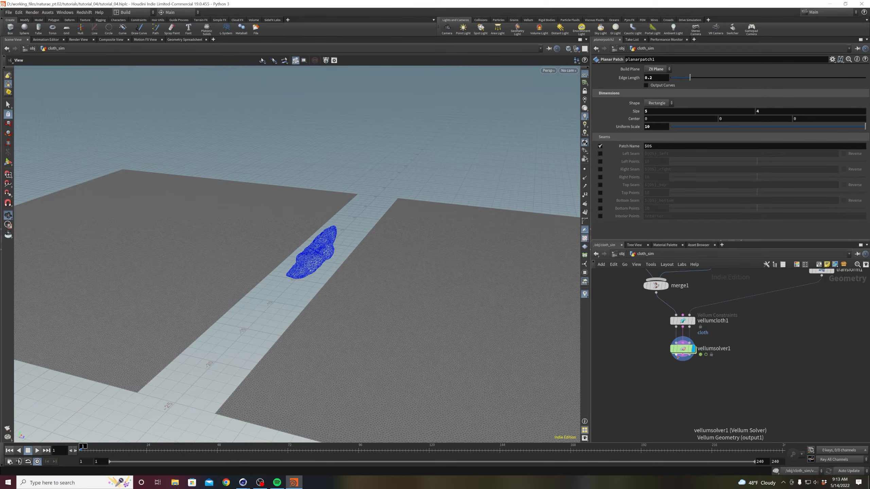
pyautogui.press('Tab')
pyautogui.write('vel')
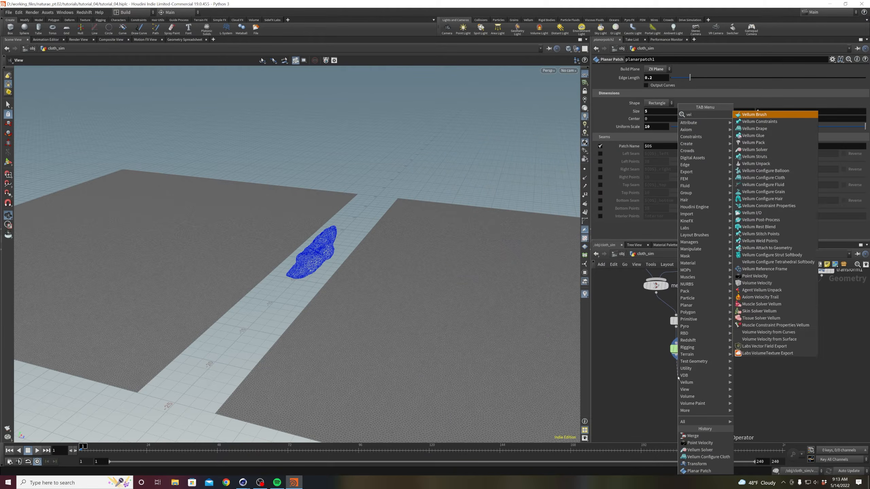
pyautogui.write('lum io')
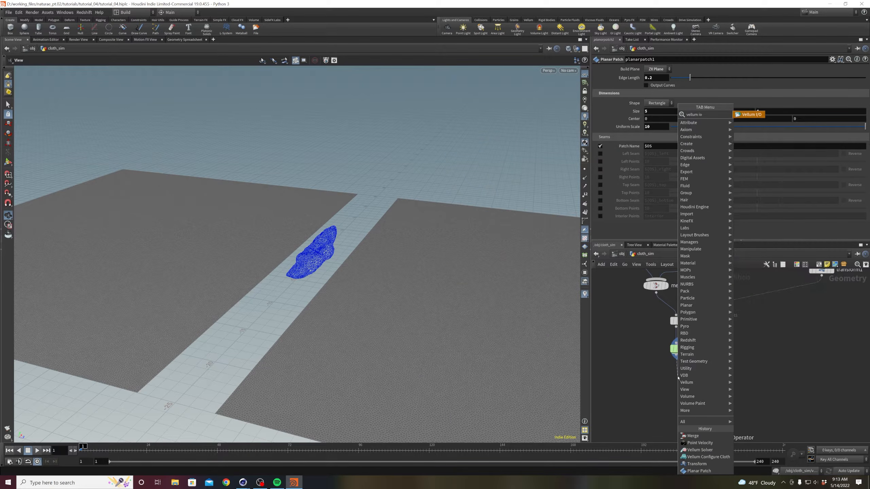
pyautogui.press('Return')
pyautogui.click(681, 377)
pyautogui.moveTo(683, 377); pyautogui.dragTo(687, 378)
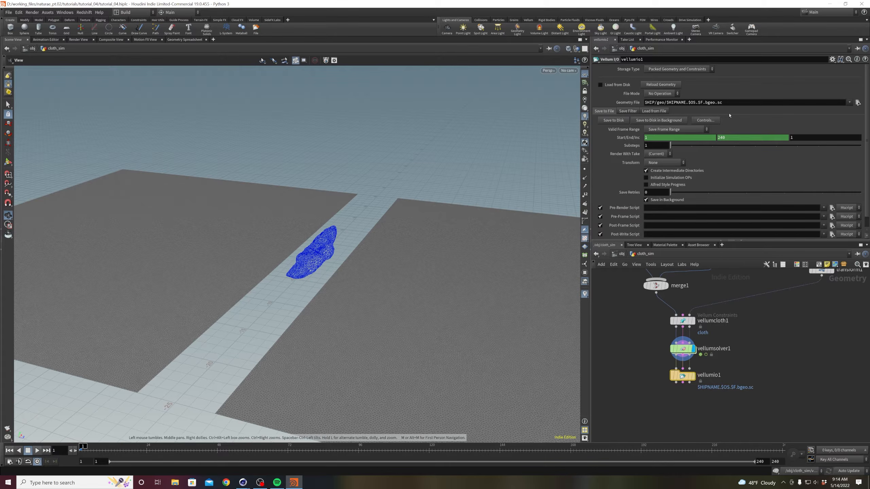
# - Remove the end frame's channel on the Vellum I/O node, set it to 96 and save the simulation to disk
pyautogui.rightClick(729, 138)
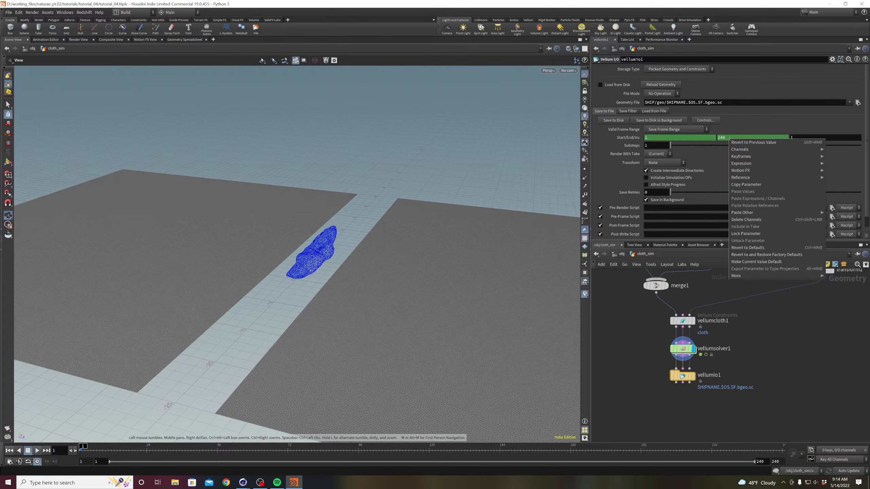
pyautogui.click(747, 219)
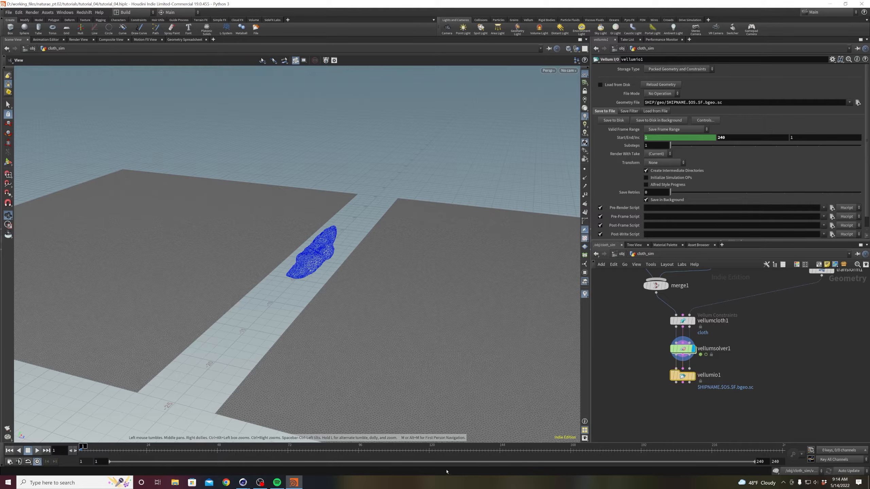
pyautogui.doubleClick(734, 139)
pyautogui.press('Return')
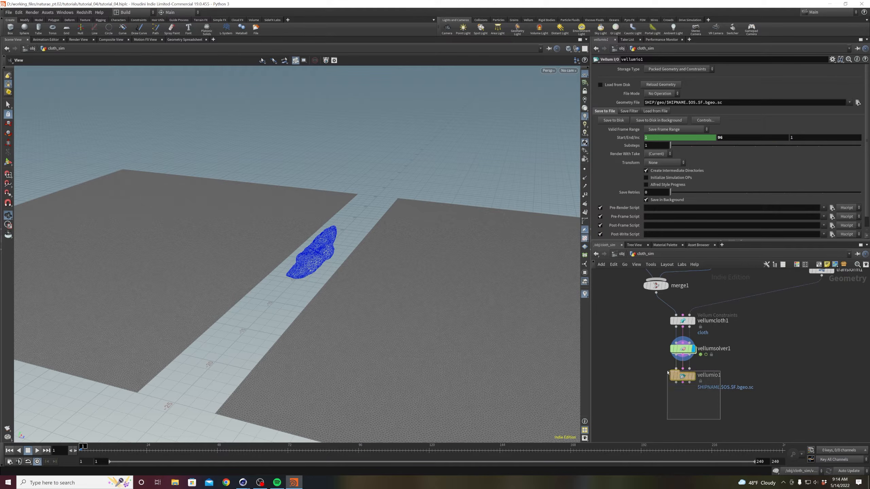
pyautogui.click(614, 121)
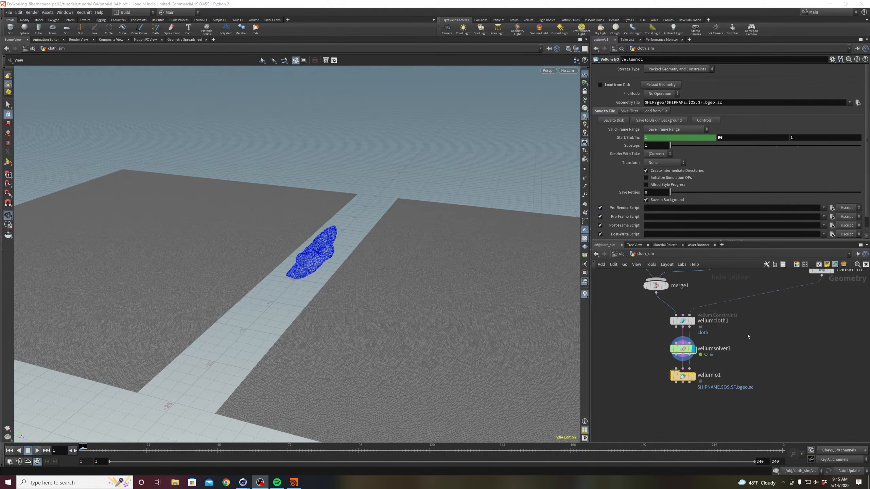
# - Display vellumio1, enable loading from disk and scrub through the cached cloth frames
pyautogui.moveTo(752, 404); pyautogui.dragTo(758, 392, button='middle')
pyautogui.click(699, 364)
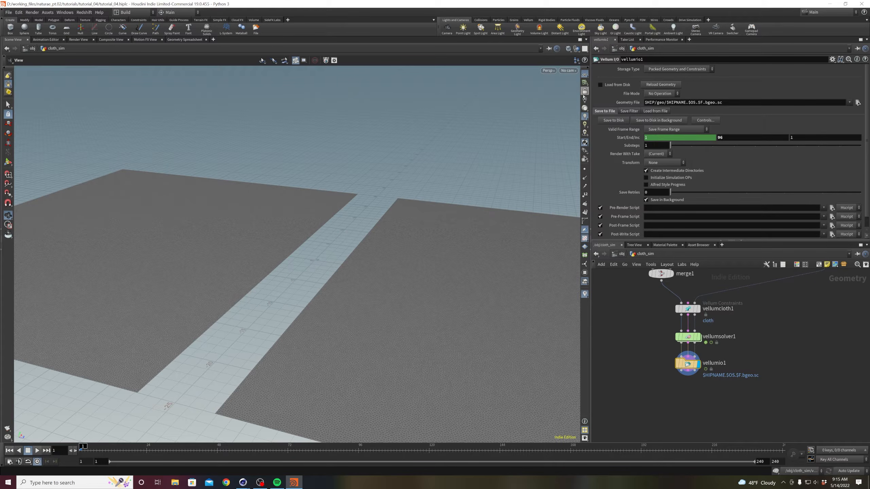
pyautogui.click(600, 85)
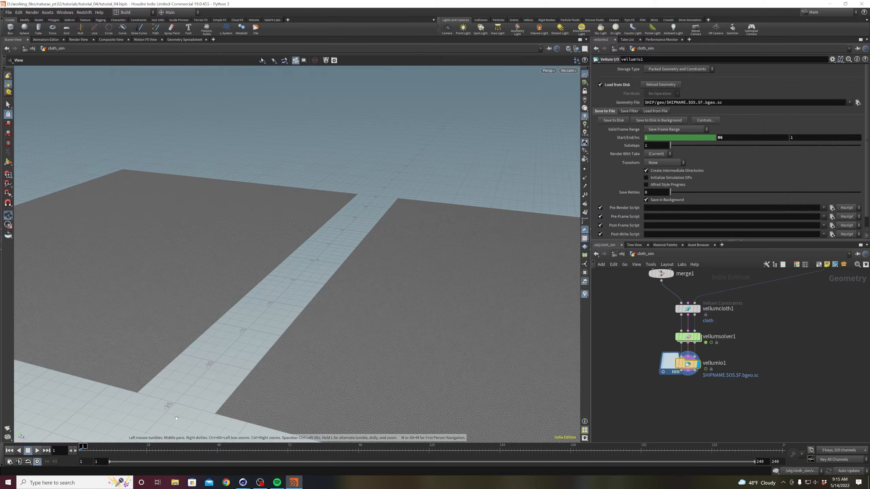
pyautogui.click(132, 449)
pyautogui.moveTo(154, 449); pyautogui.dragTo(279, 447)
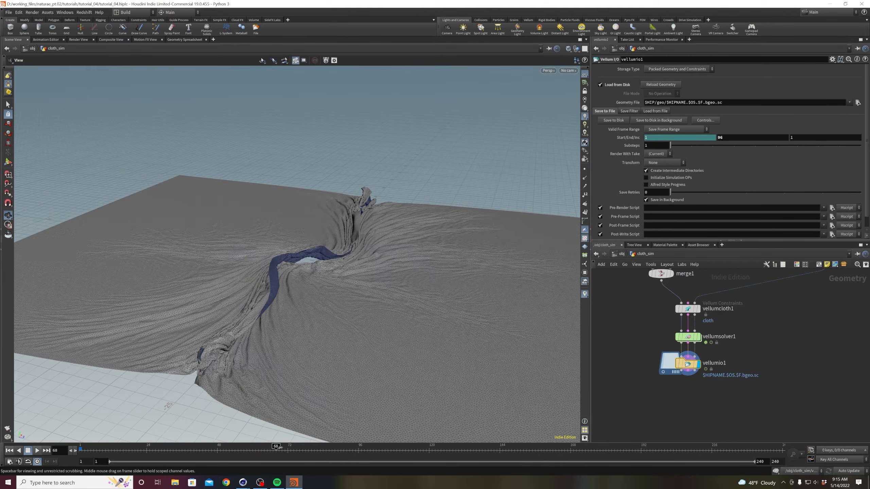
# - Add a Merge node beneath vellumio1, connect vellumio1 and the rock's transform1 to it, and display the merged result
pyautogui.moveTo(776, 341); pyautogui.dragTo(720, 366, button='middle')
pyautogui.scroll(-2, 721, 367)
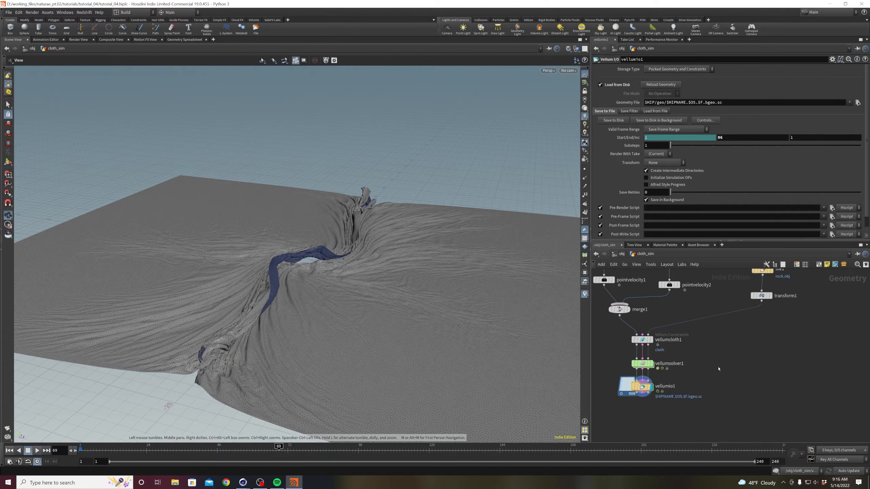
pyautogui.moveTo(757, 336); pyautogui.dragTo(743, 322, button='middle')
pyautogui.press('Tab')
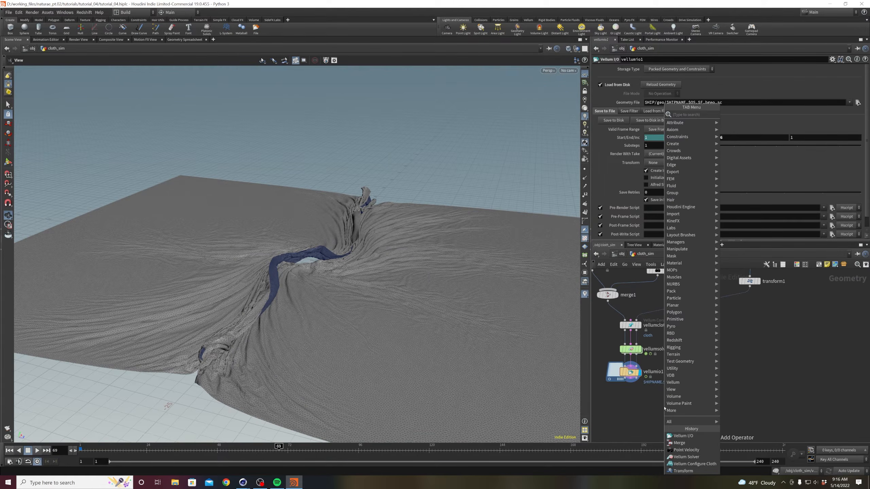
pyautogui.write('merg')
pyautogui.press('Return')
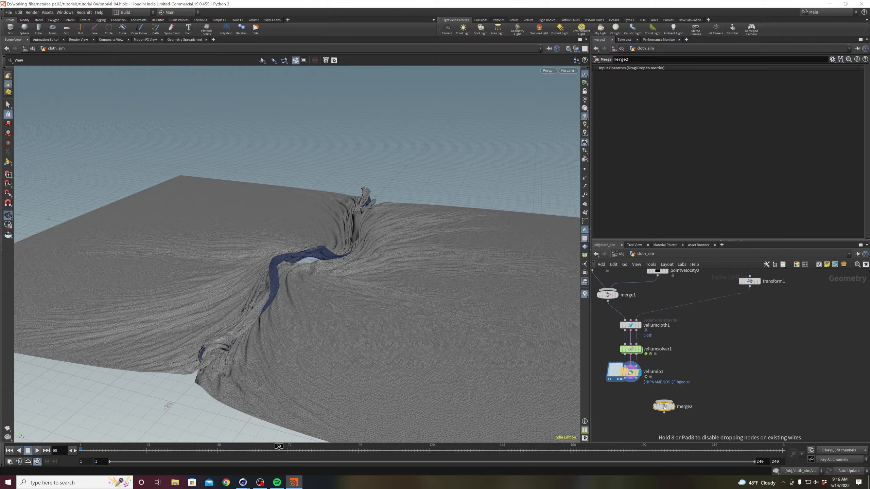
pyautogui.click(662, 420)
pyautogui.moveTo(629, 381); pyautogui.dragTo(648, 411)
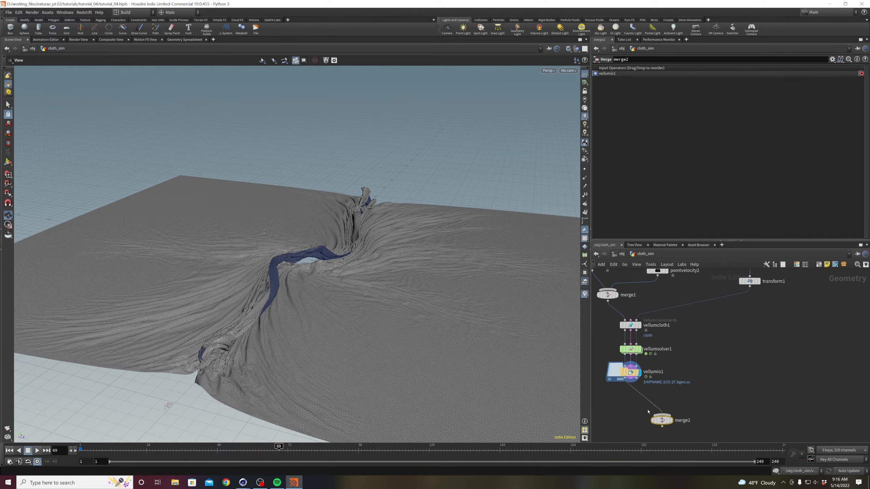
pyautogui.moveTo(750, 287); pyautogui.dragTo(672, 425)
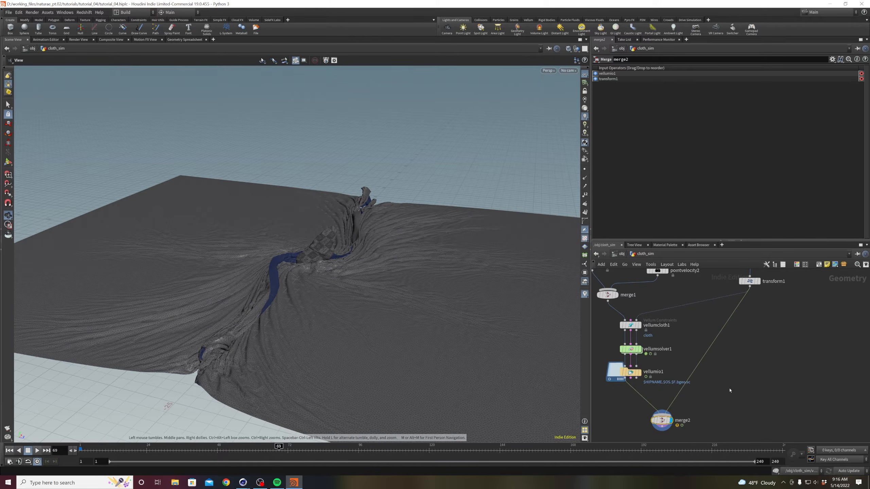
# - Inspect the merged cloth and rock from closer up, briefly play the animation and return to the first frame
pyautogui.scroll(4, 346, 213)
pyautogui.moveTo(346, 214); pyautogui.dragTo(343, 270)
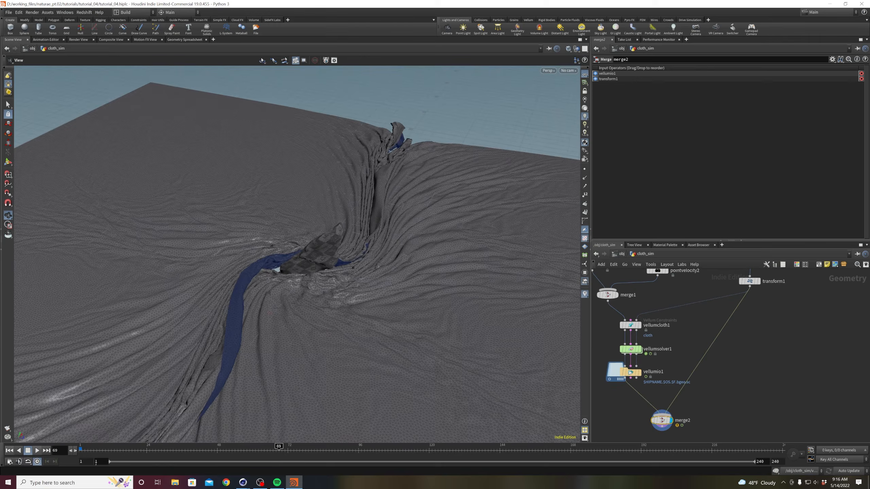
pyautogui.click(10, 451)
pyautogui.click(37, 450)
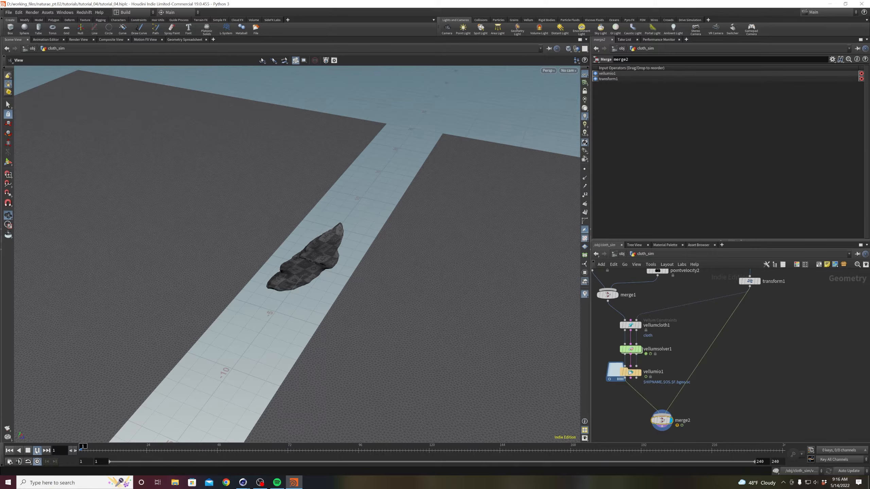
pyautogui.click(28, 450)
pyautogui.click(9, 451)
# - Render a viewport flipbook with the end frame set to 96 and move its MPlay window clear of the rock
pyautogui.click(8, 428)
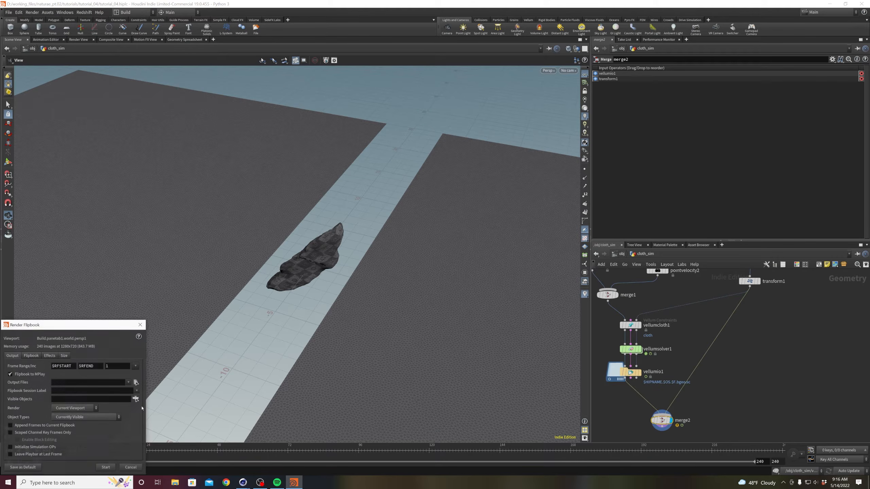
pyautogui.doubleClick(95, 366)
pyautogui.write('96')
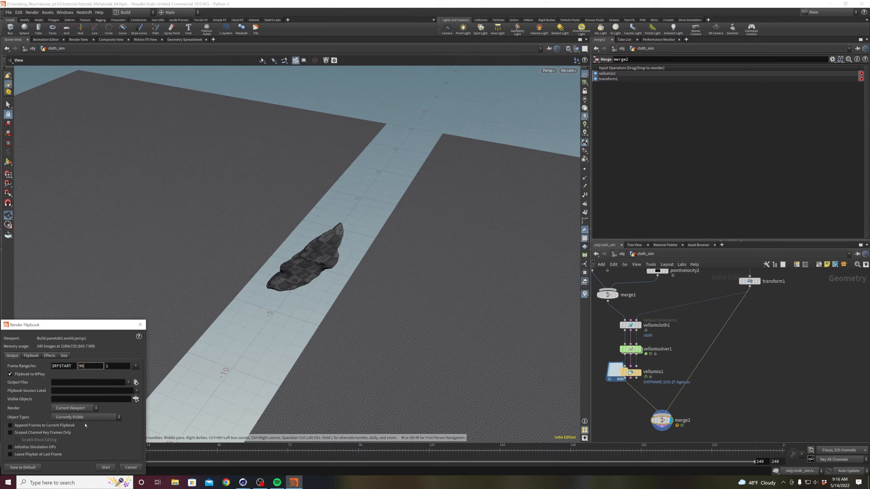
pyautogui.click(105, 467)
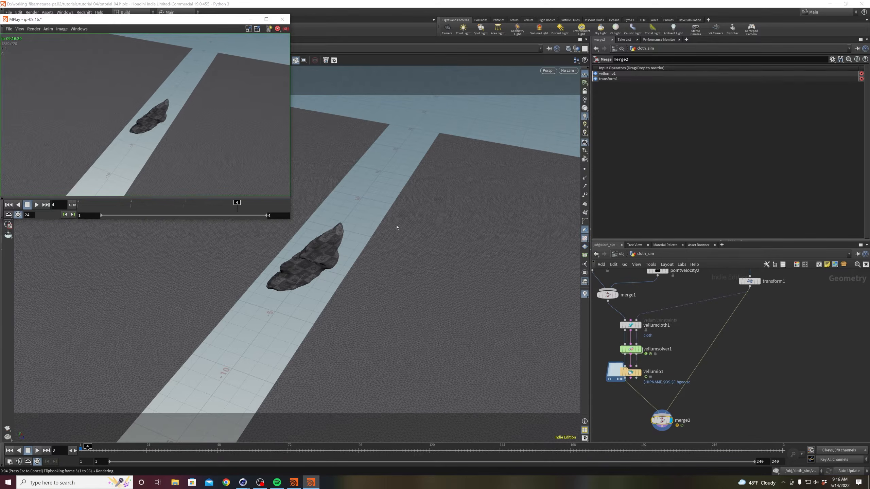
pyautogui.moveTo(215, 20); pyautogui.dragTo(477, 121)
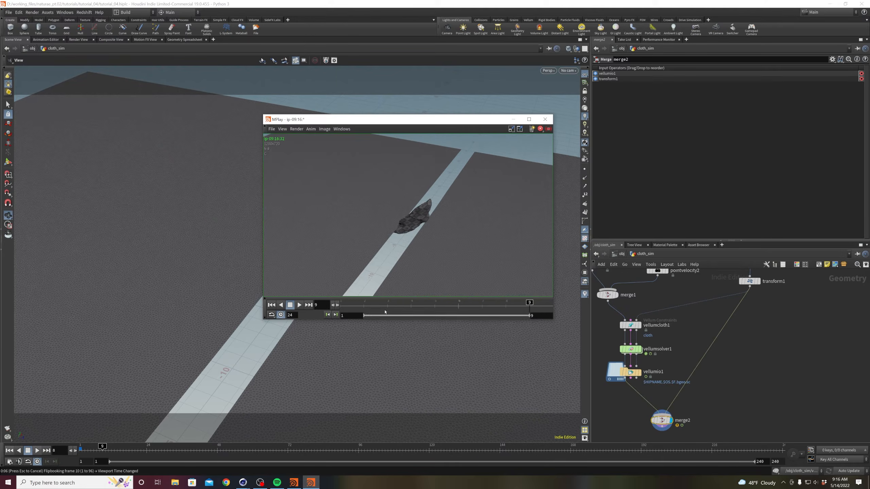
pyautogui.moveTo(393, 120); pyautogui.dragTo(514, 127)
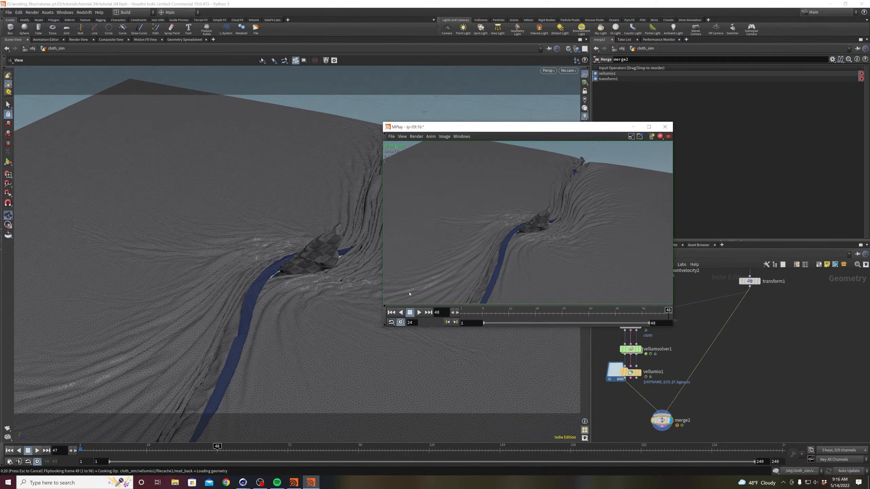
# - Play and scrub the flipbook in MPlay to review the cloth swirling around the rock, then close it
pyautogui.click(419, 312)
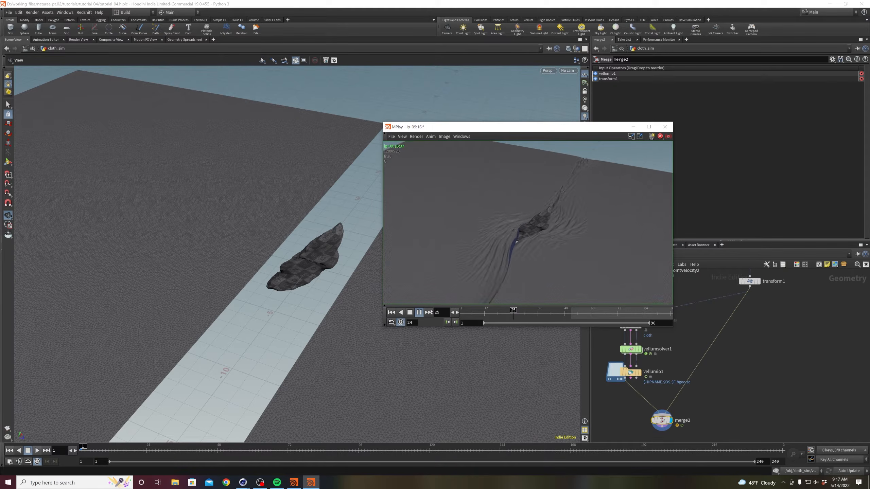
pyautogui.click(420, 313)
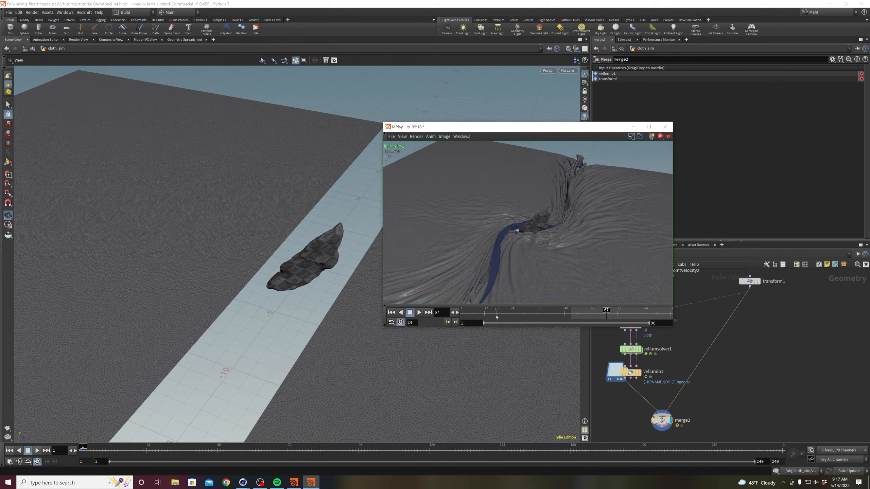
pyautogui.moveTo(496, 317); pyautogui.dragTo(460, 314)
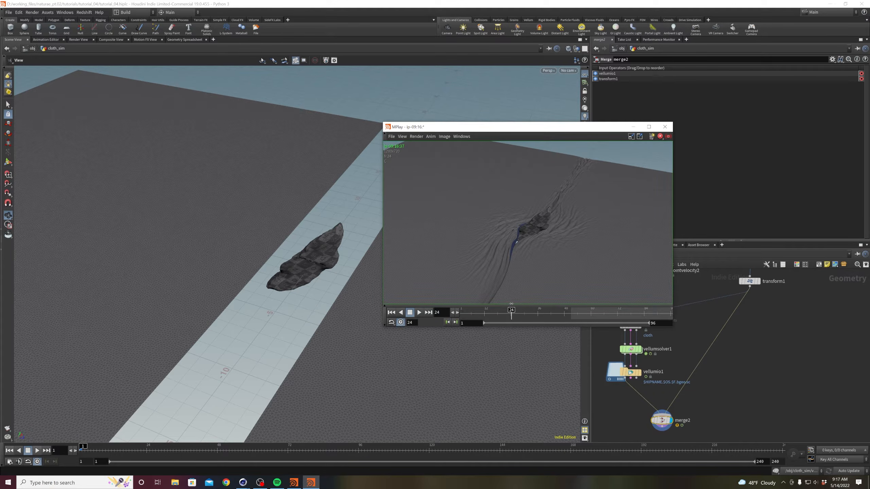
pyautogui.click(423, 315)
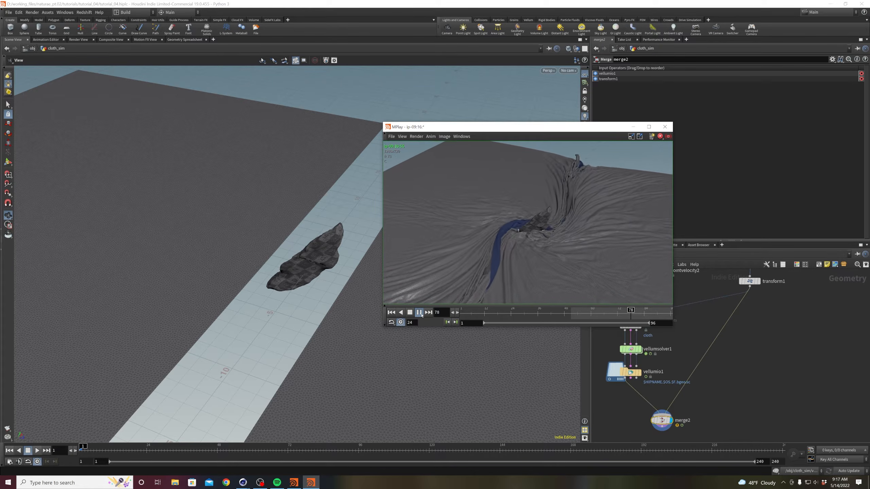
pyautogui.click(419, 312)
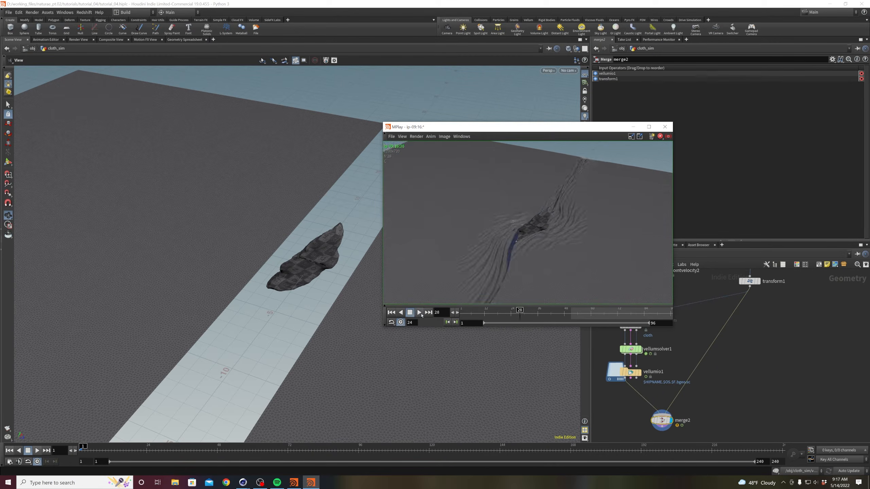
pyautogui.click(664, 127)
# - Add a Retime node and insert it on the wire between vellumio1 and merge2
pyautogui.moveTo(732, 410); pyautogui.dragTo(750, 365, button='middle')
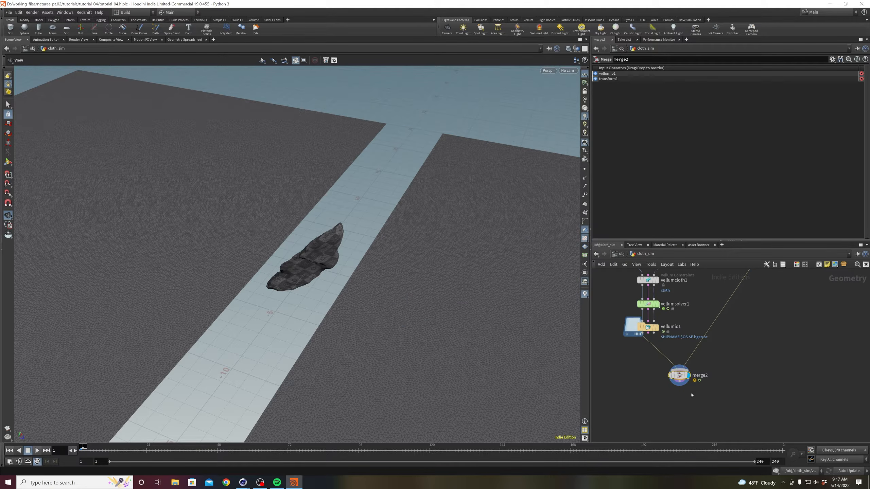
pyautogui.press('Tab')
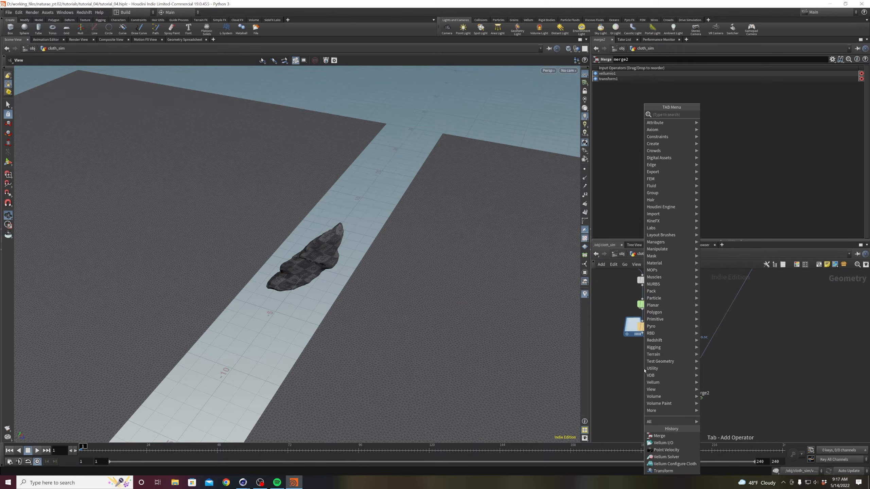
pyautogui.write('retime')
pyautogui.press('Return')
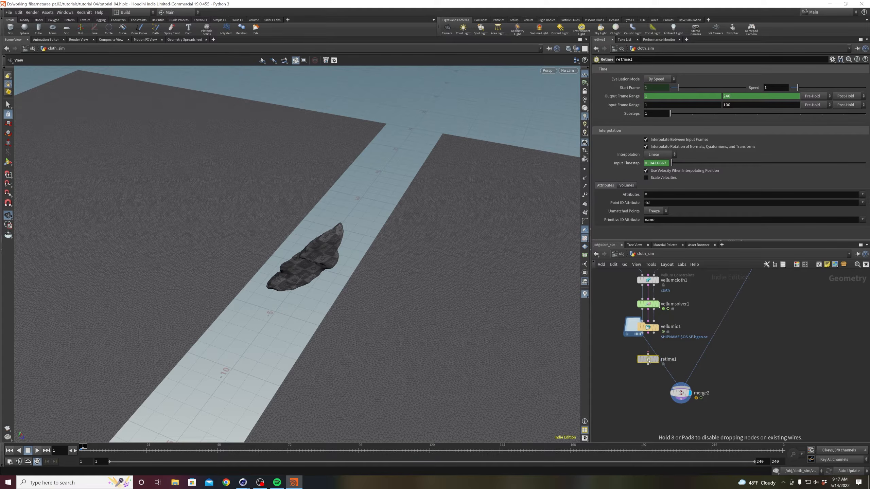
pyautogui.click(651, 356)
pyautogui.moveTo(651, 356); pyautogui.dragTo(641, 355)
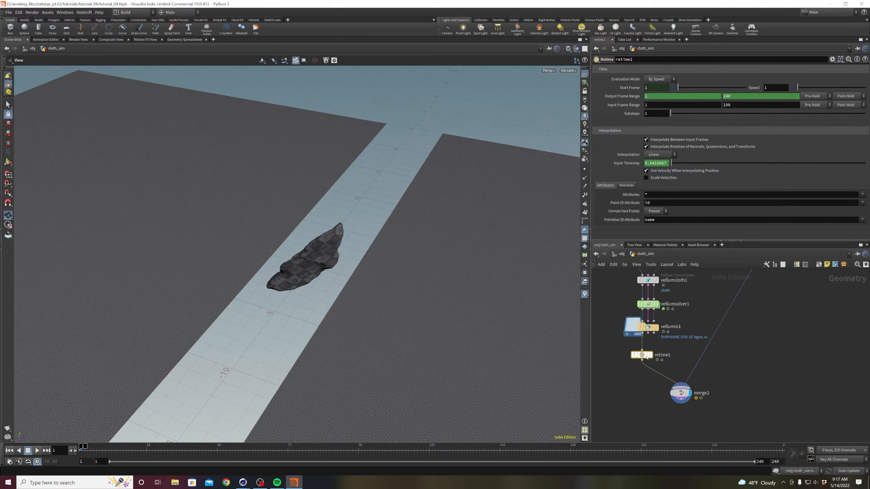
# - Go to frame 48 and try speeds of 0.5 and 0.1 on the Retime node
pyautogui.click(217, 448)
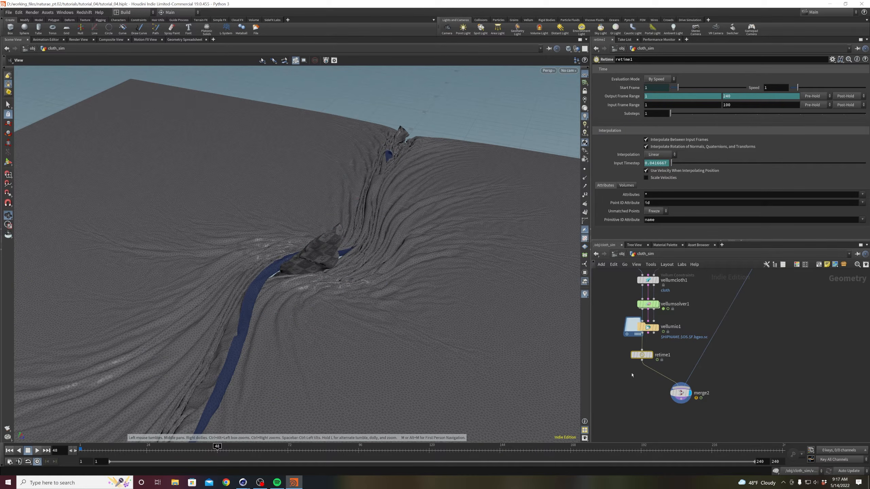
pyautogui.click(769, 89)
pyautogui.write('.5')
pyautogui.press('Return')
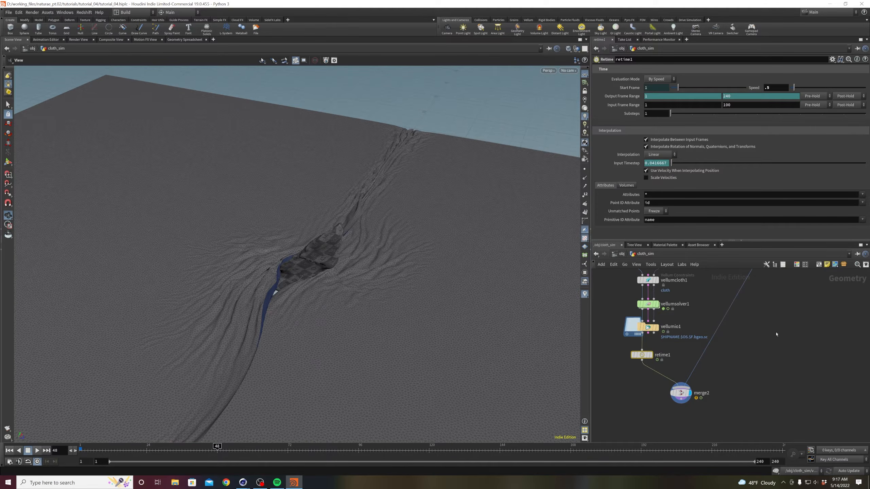
pyautogui.doubleClick(768, 87)
pyautogui.write('.1')
pyautogui.press('Return')
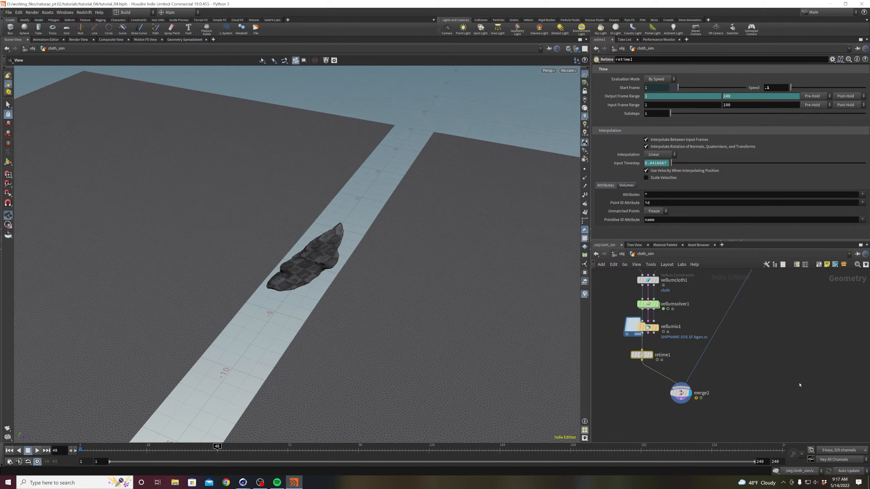
# - Set the Retime node's speed to 0.25 and play the slowed animation
pyautogui.doubleClick(773, 88)
pyautogui.write('.25')
pyautogui.press('Return')
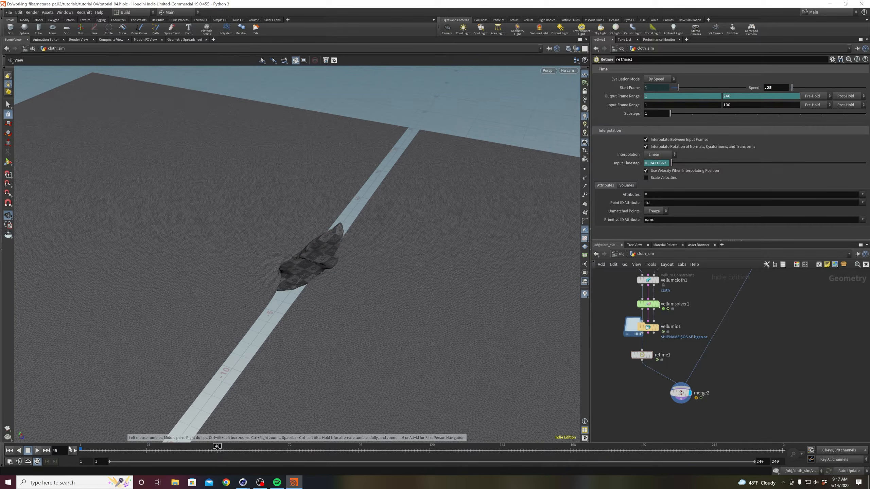
pyautogui.click(37, 451)
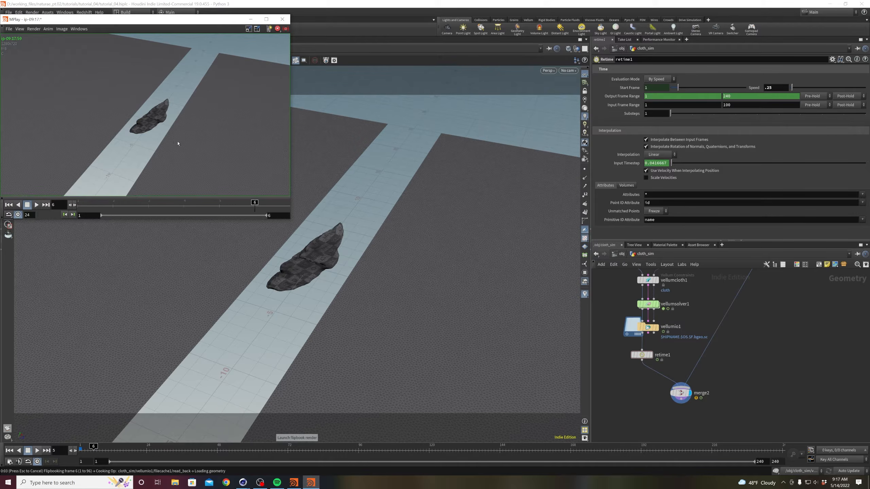
# - Close the 96-frame flipbook and render a new viewport flipbook with the end frame set to 240
pyautogui.click(282, 19)
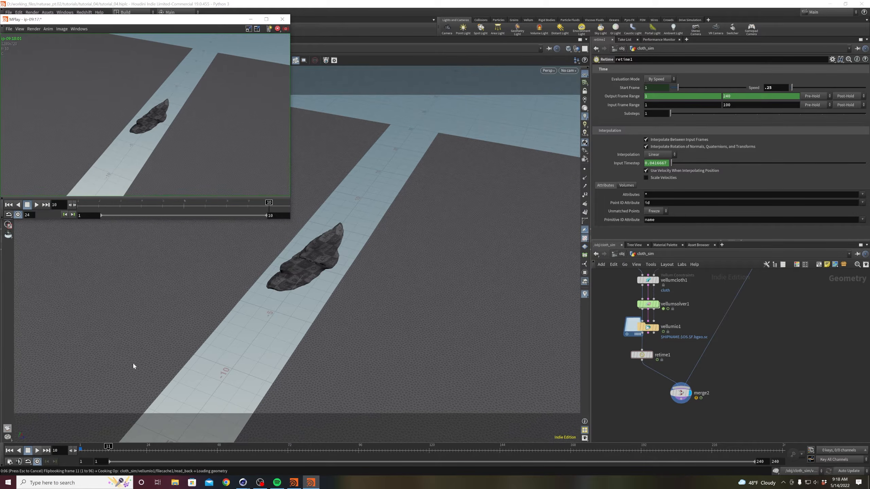
pyautogui.click(7, 429)
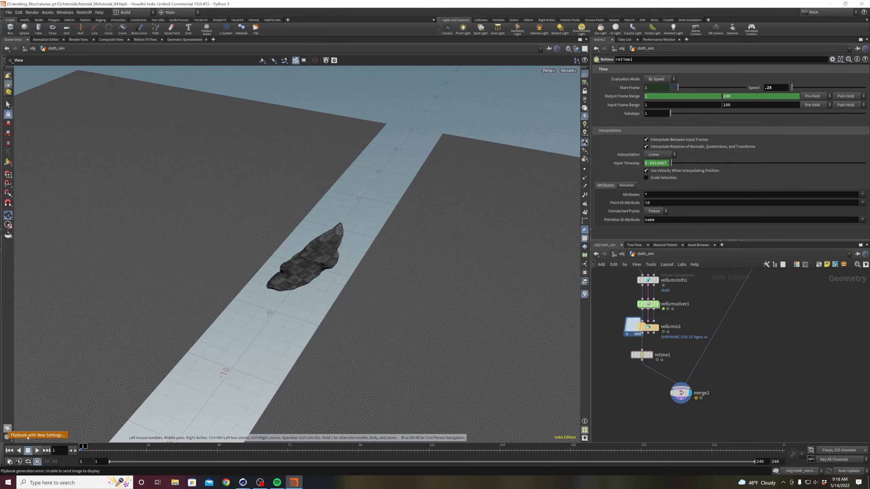
pyautogui.click(60, 434)
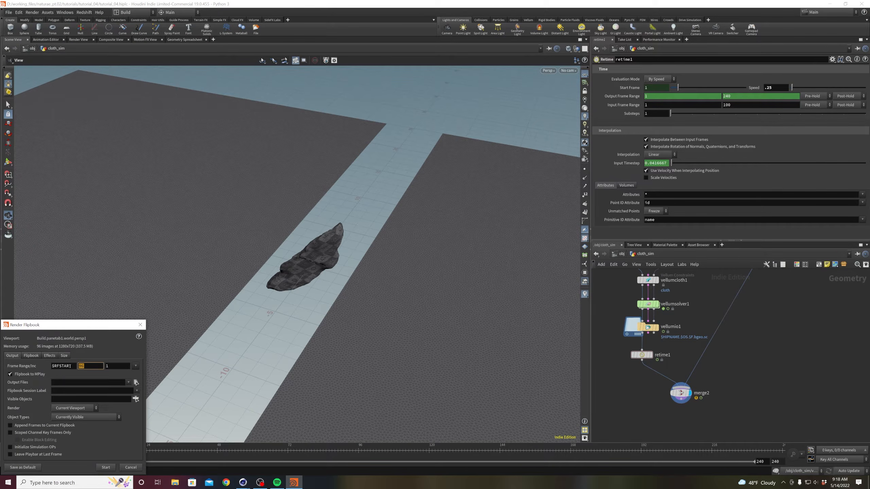
pyautogui.write('240')
pyautogui.click(106, 467)
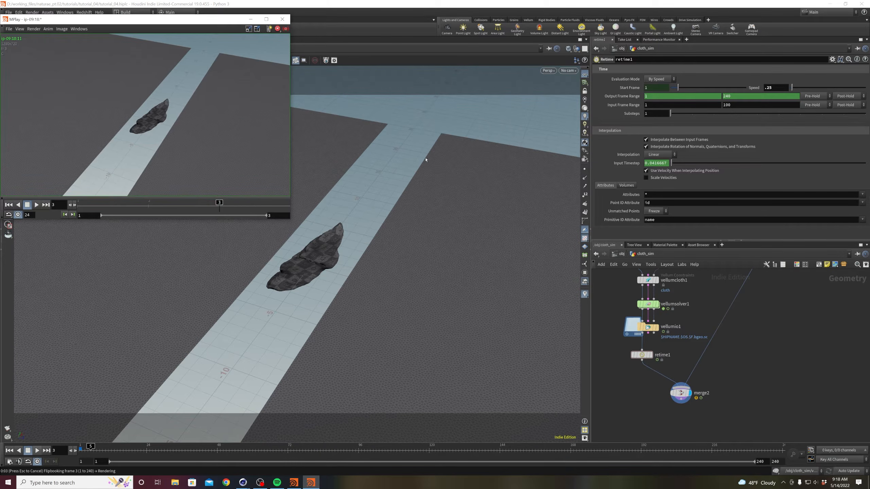
# - Move the MPlay window clear of the rock, play the retimed flipbook to review the slower motion, then close it
pyautogui.moveTo(160, 26); pyautogui.dragTo(268, 69)
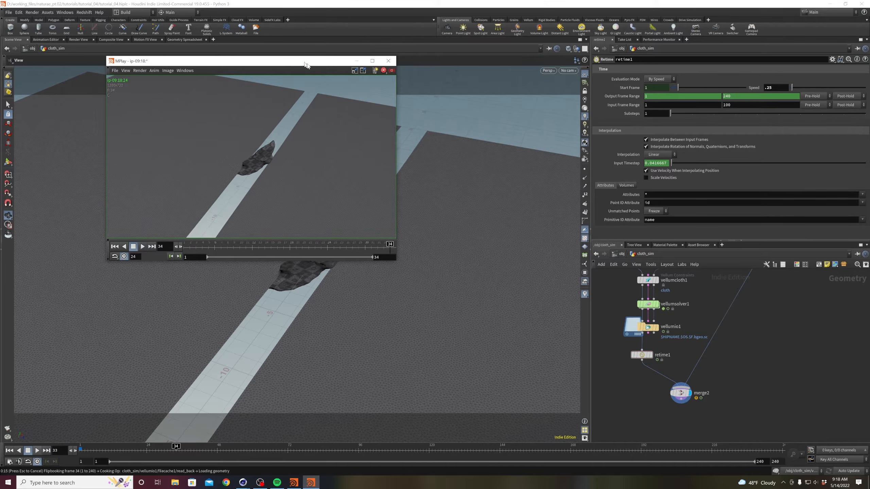
pyautogui.moveTo(307, 63); pyautogui.dragTo(341, 71)
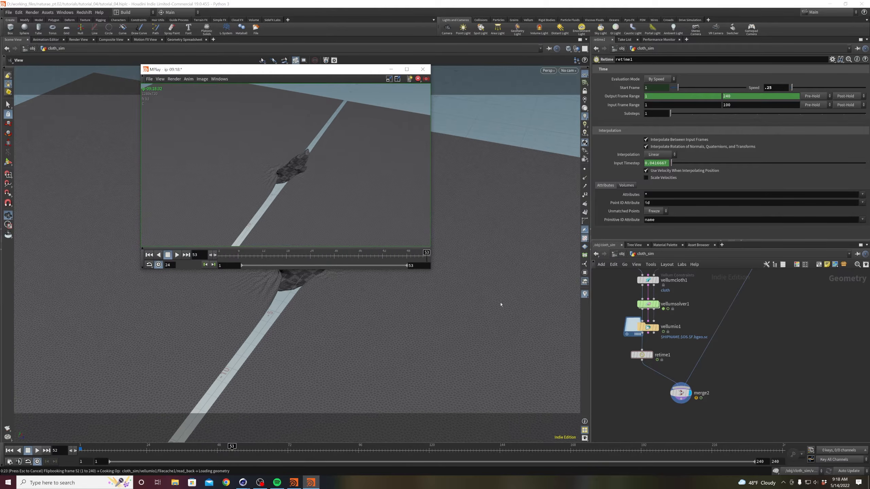
pyautogui.moveTo(324, 71); pyautogui.dragTo(498, 121)
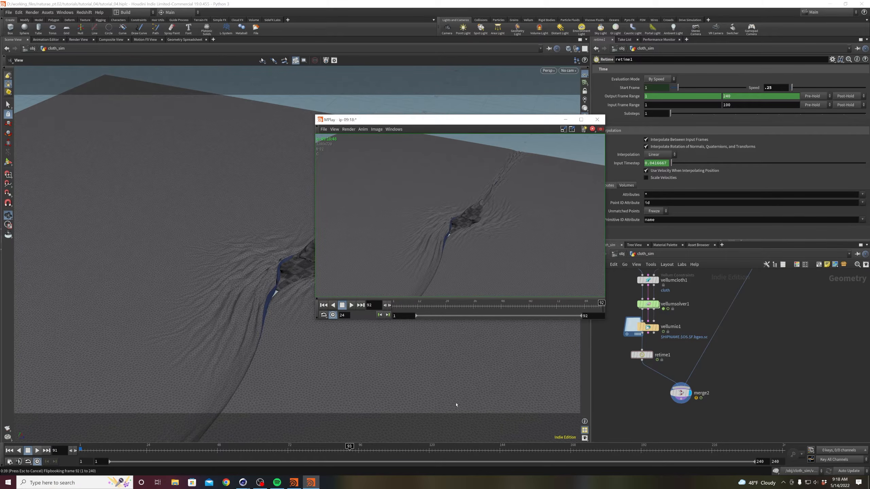
pyautogui.moveTo(462, 123); pyautogui.dragTo(517, 138)
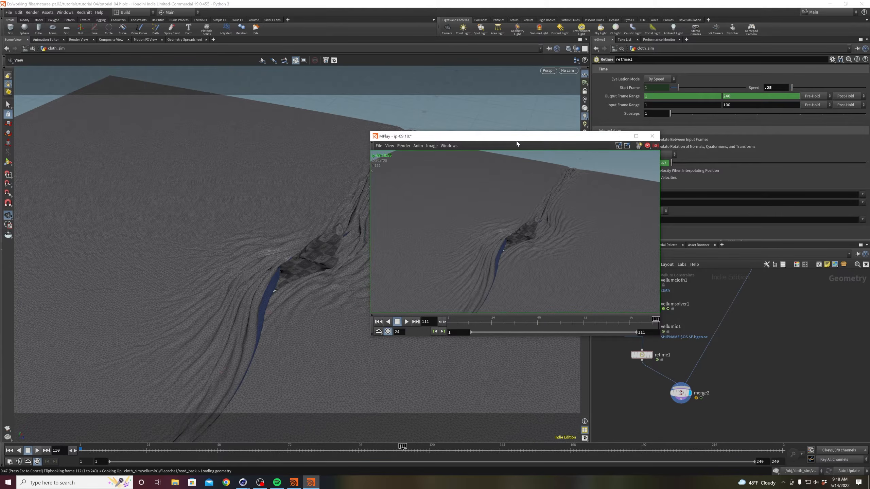
pyautogui.moveTo(517, 139); pyautogui.dragTo(577, 148)
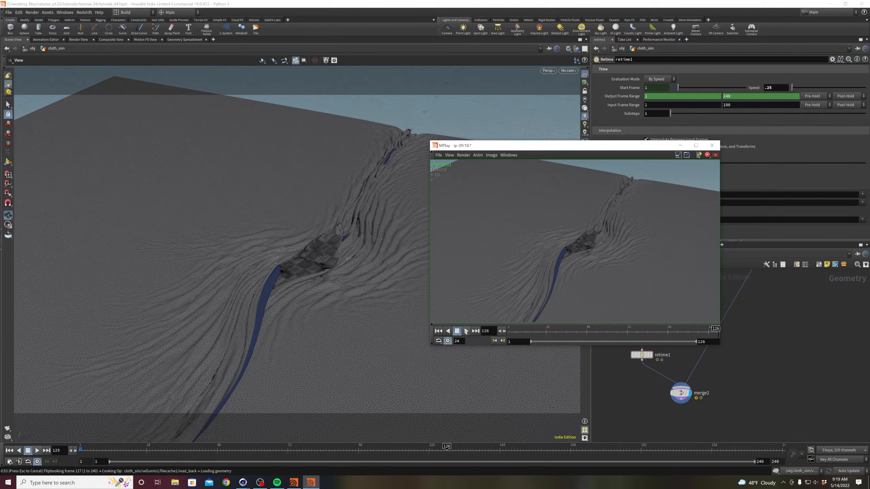
pyautogui.click(465, 331)
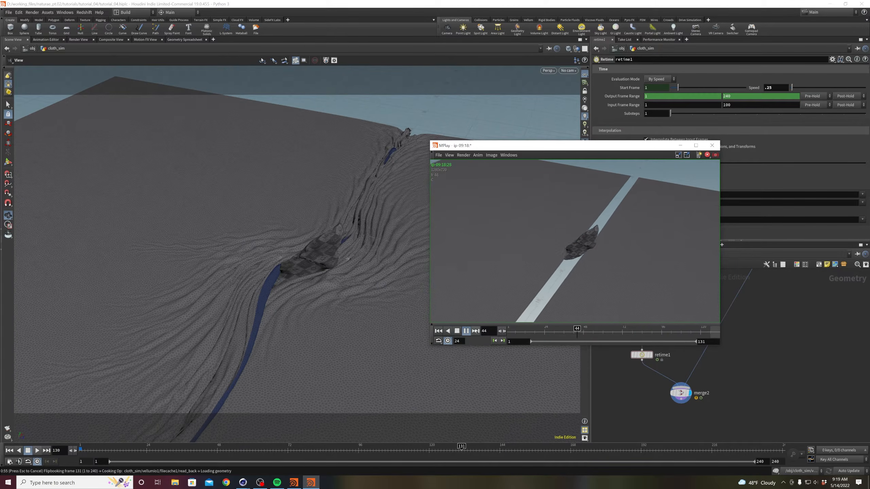
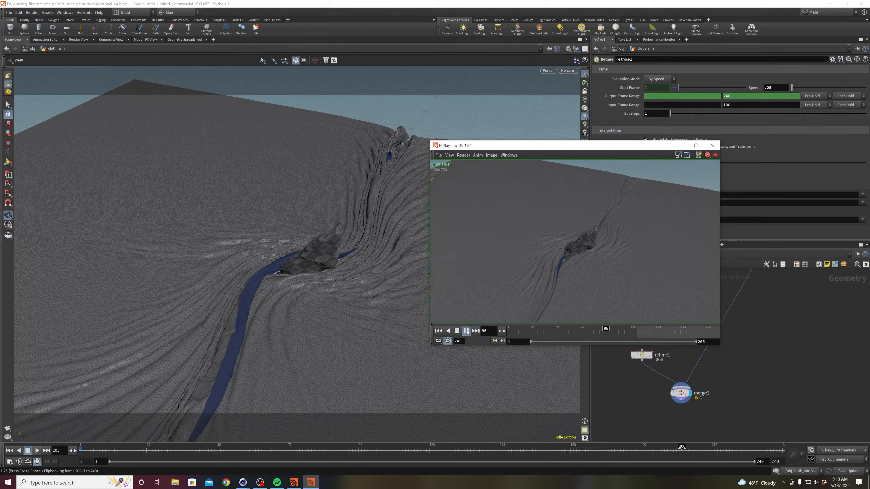
pyautogui.click(466, 331)
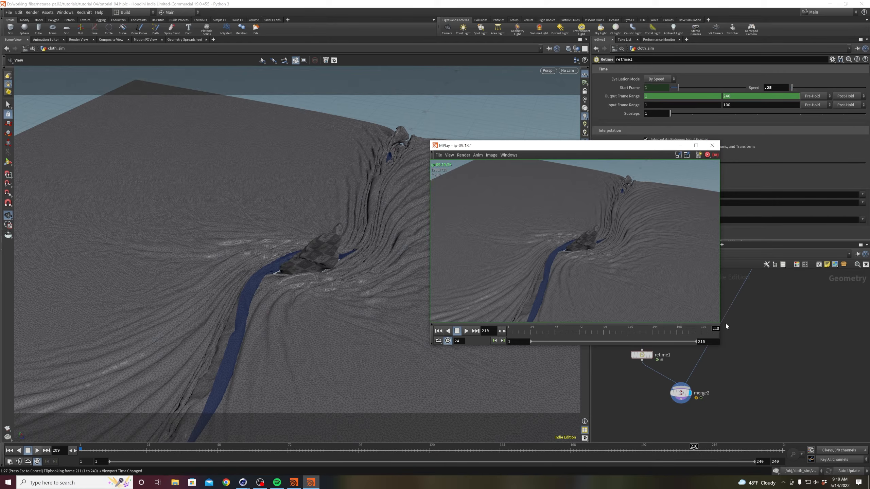
pyautogui.click(712, 146)
# - Examine the retimed cloth around the rock at several frames including 96, 120 and 240, also from close up
pyautogui.click(246, 448)
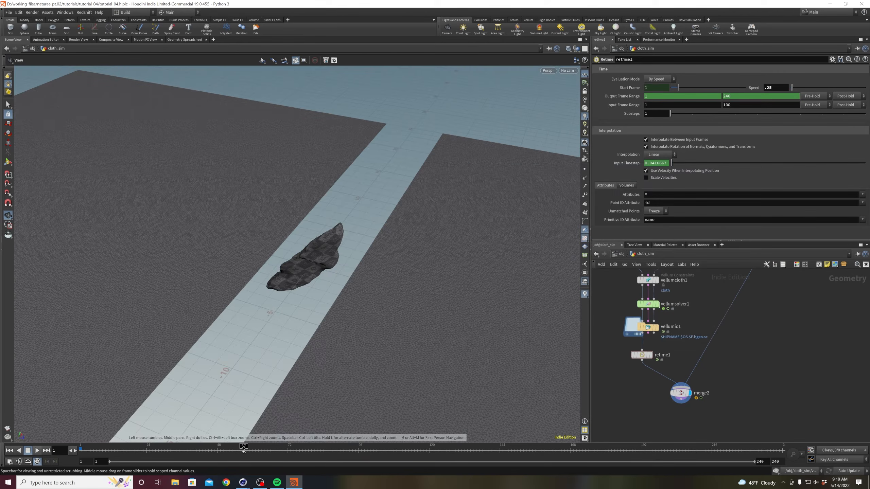
pyautogui.click(287, 448)
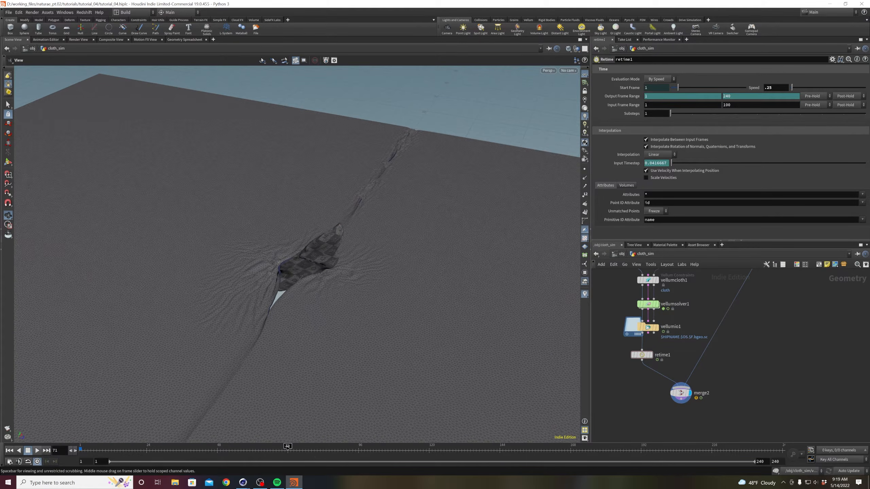
pyautogui.click(360, 449)
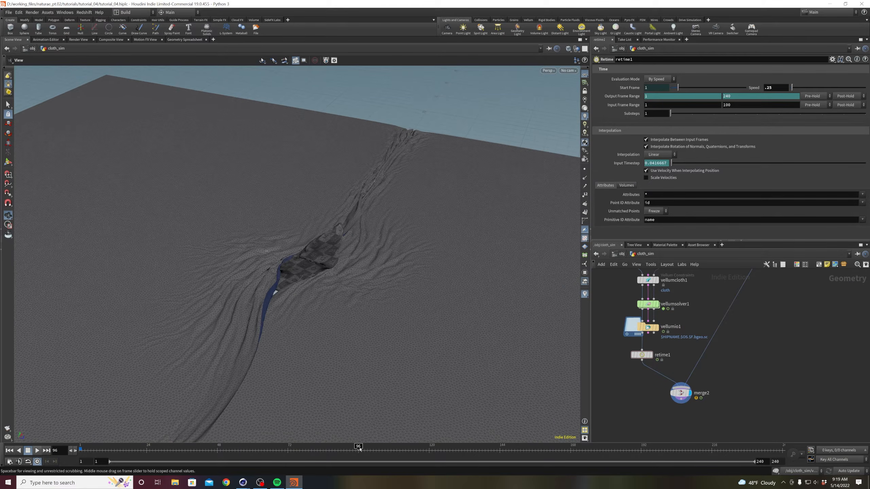
pyautogui.moveTo(305, 274); pyautogui.dragTo(362, 237, button='right')
pyautogui.moveTo(361, 237); pyautogui.dragTo(351, 226)
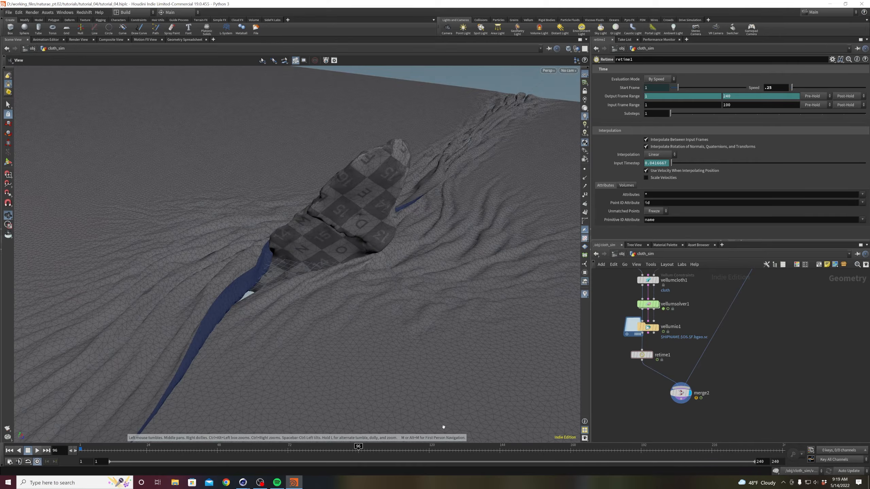
pyautogui.click(429, 449)
pyautogui.moveTo(342, 232)
pyautogui.mouseDown()
pyautogui.moveTo(336, 211)
pyautogui.moveTo(347, 246)
pyautogui.mouseUp()
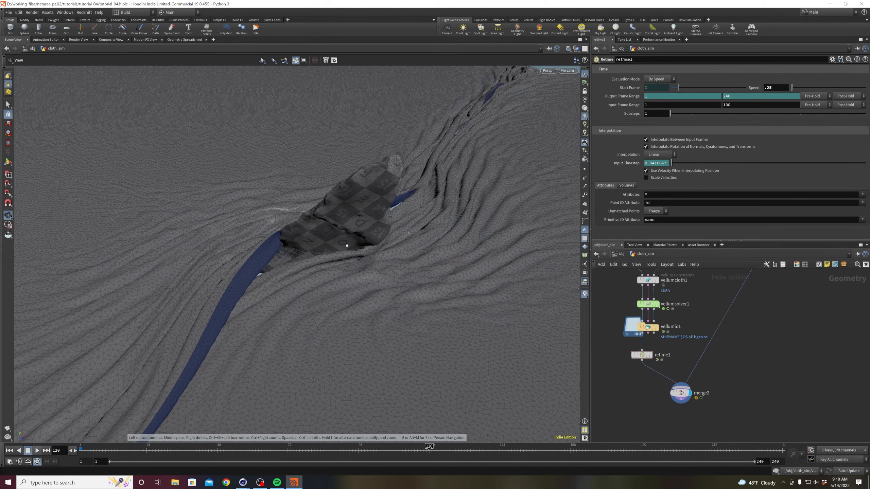
pyautogui.click(783, 449)
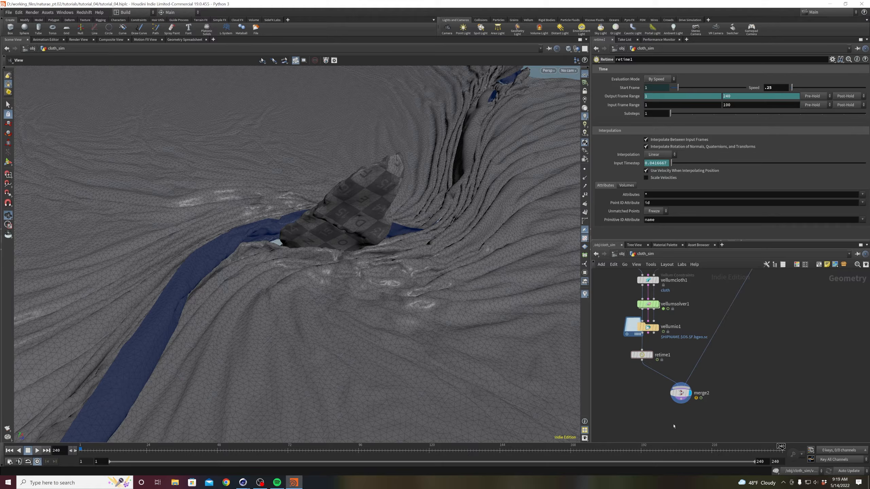
# - Move merge2 aside in the network and display the output of retime1
pyautogui.moveTo(673, 426); pyautogui.dragTo(672, 393, button='middle')
pyautogui.moveTo(672, 370); pyautogui.dragTo(694, 384)
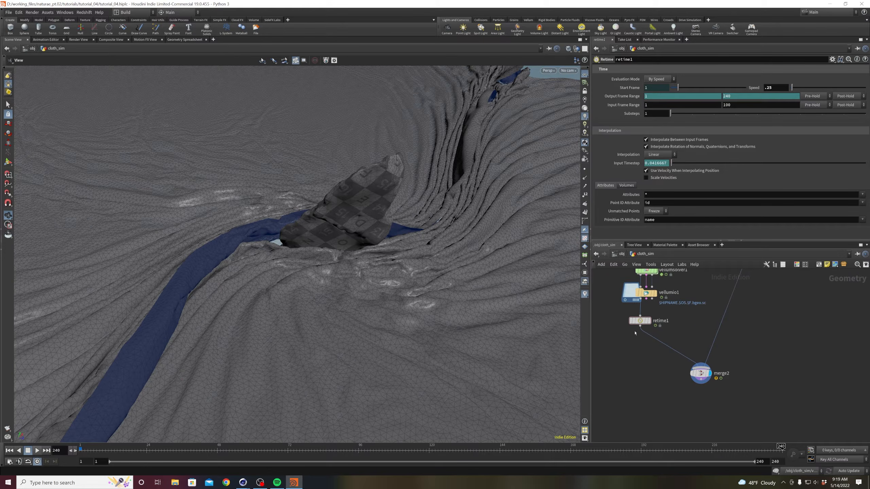
pyautogui.click(649, 321)
pyautogui.moveTo(642, 336); pyautogui.dragTo(656, 329, button='middle')
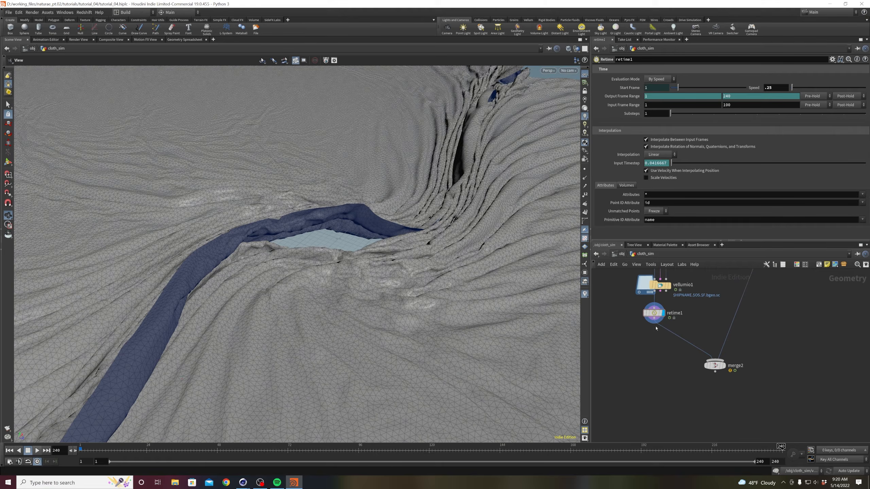
# - Add a ROP Alembic Output node beneath retime1, connected to it, and name the node cloth
pyautogui.moveTo(654, 319); pyautogui.dragTo(654, 368)
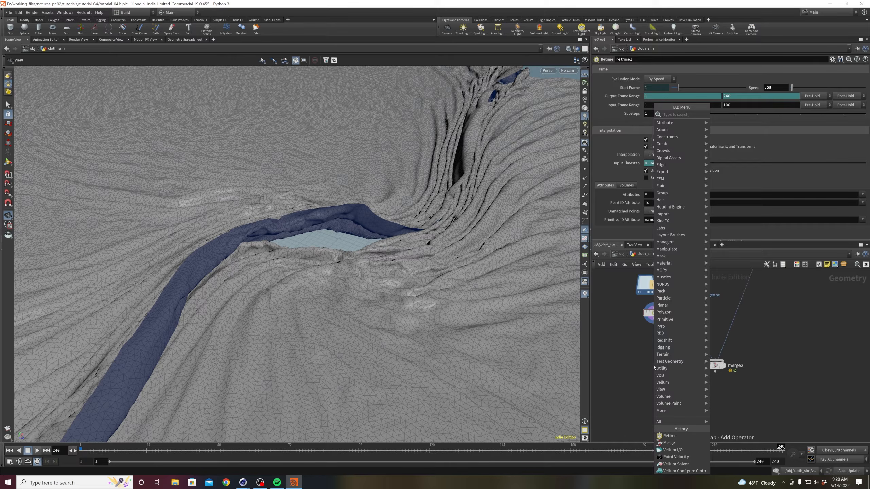
pyautogui.write('rop a')
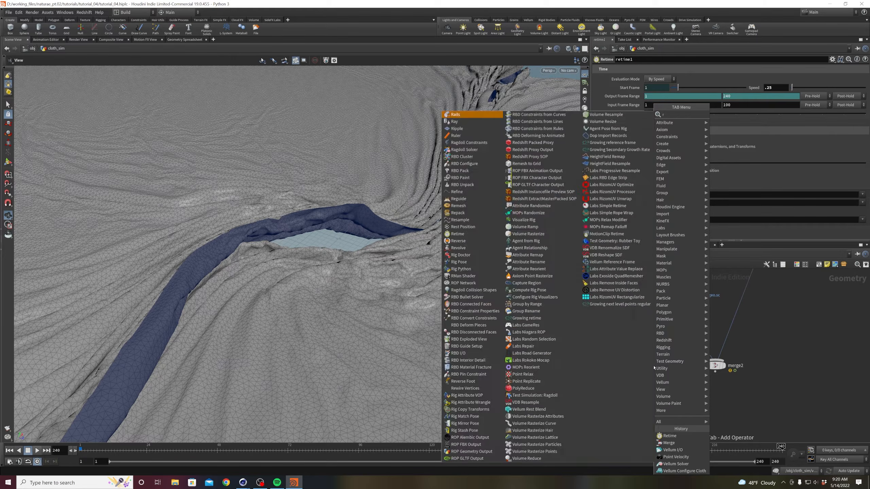
pyautogui.press('Return')
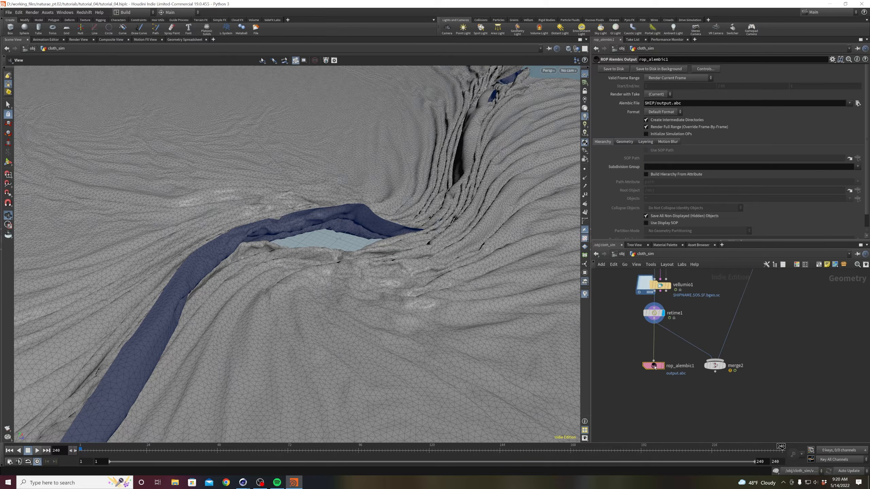
pyautogui.moveTo(676, 390); pyautogui.dragTo(649, 406, button='middle')
pyautogui.click(654, 382)
pyautogui.write('cloth')
pyautogui.press('Return')
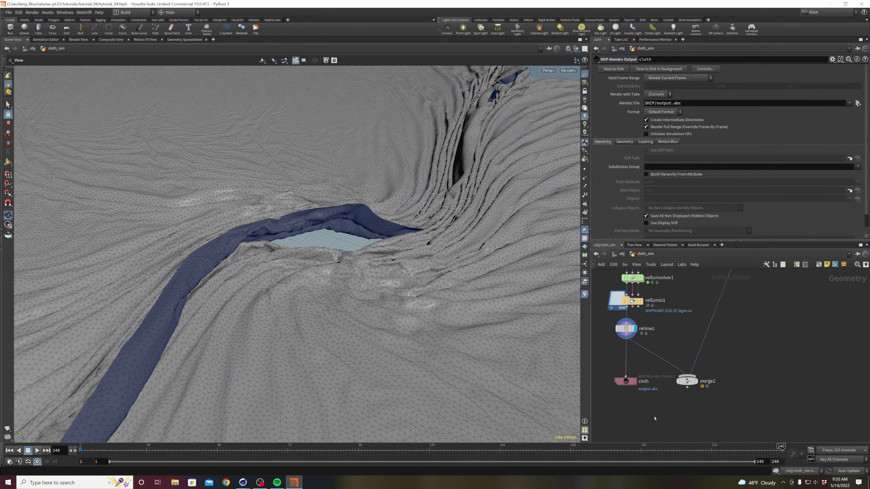
# - Set the cloth Alembic output to render a frame range, delete the start and end frame channels, and set the start frame to 120
pyautogui.moveTo(619, 364); pyautogui.dragTo(654, 374, button='middle')
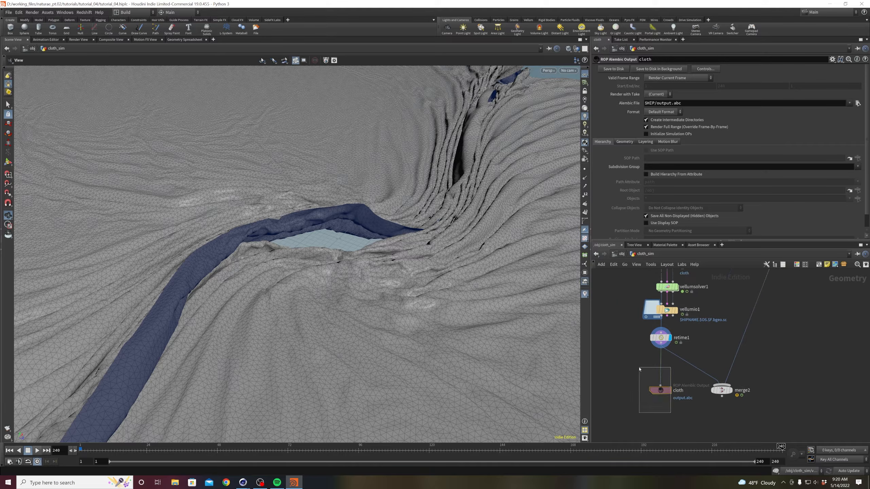
pyautogui.click(672, 79)
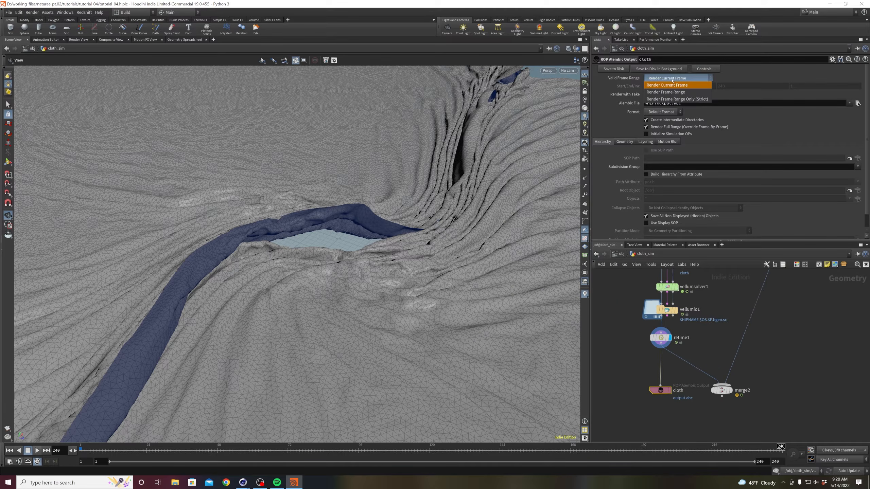
pyautogui.click(666, 85)
pyautogui.rightClick(662, 86)
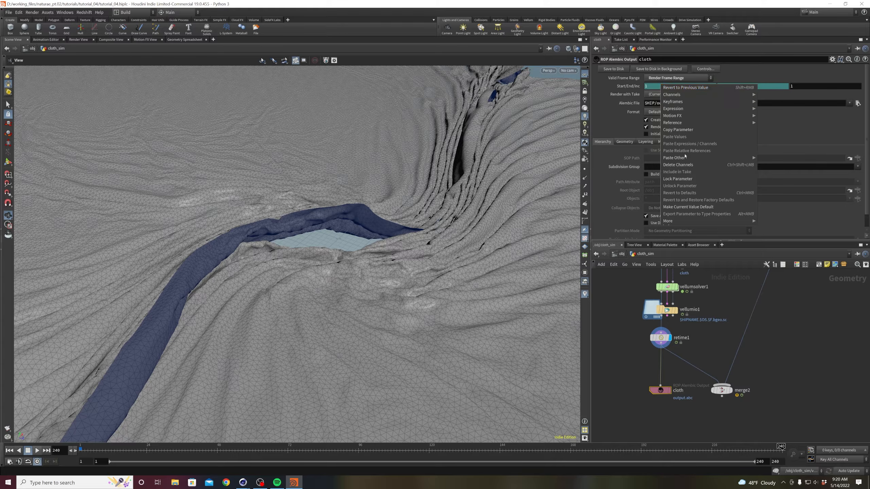
pyautogui.click(678, 164)
pyautogui.rightClick(732, 87)
pyautogui.click(746, 168)
pyautogui.click(652, 88)
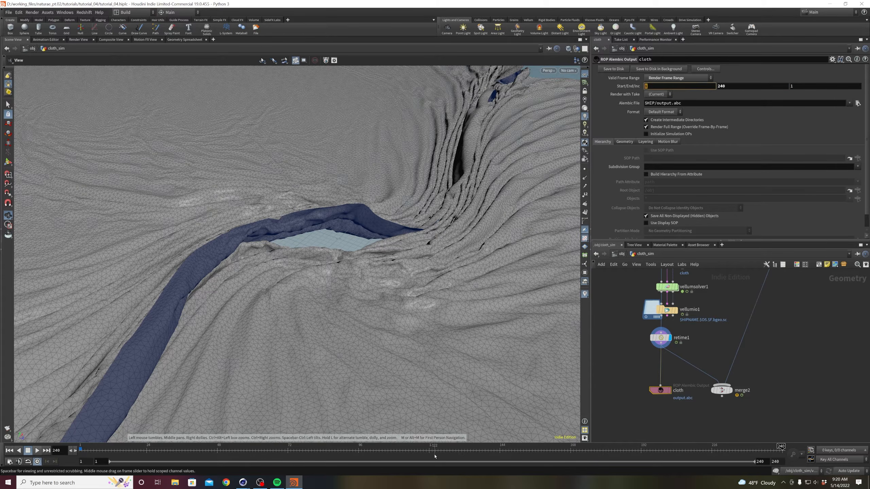
pyautogui.write('120')
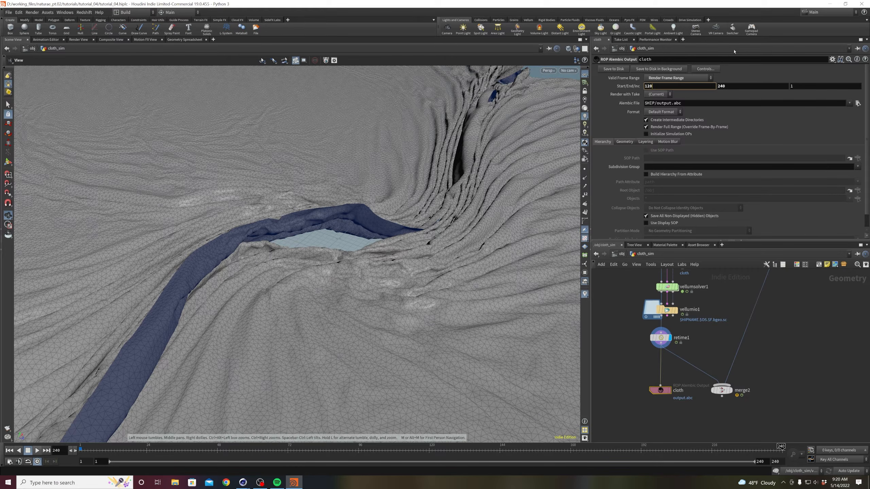
pyautogui.press('Return')
pyautogui.click(661, 141)
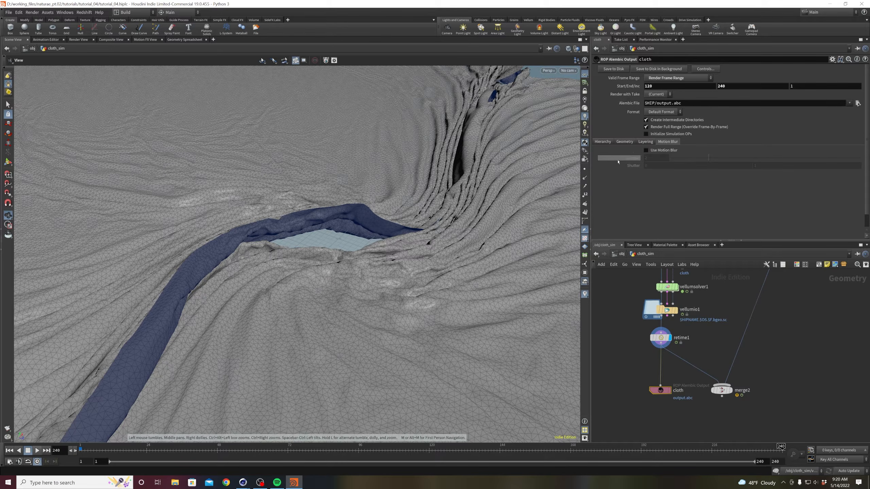
pyautogui.click(619, 141)
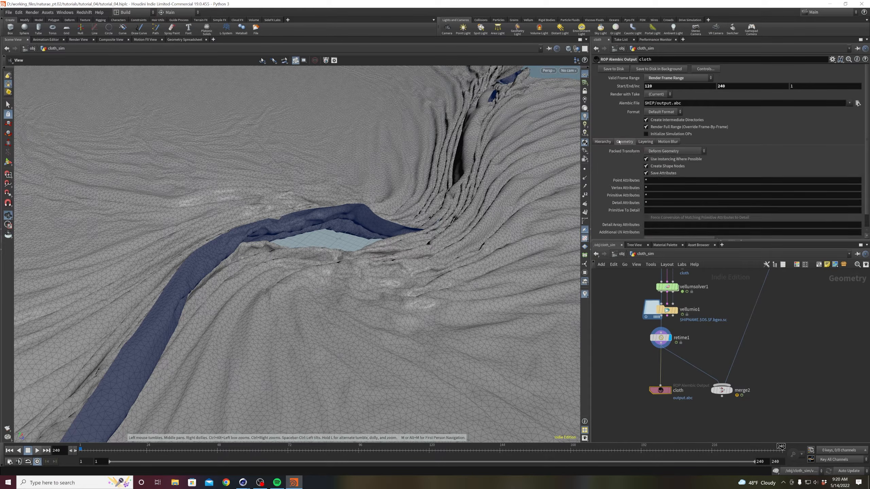
pyautogui.click(604, 142)
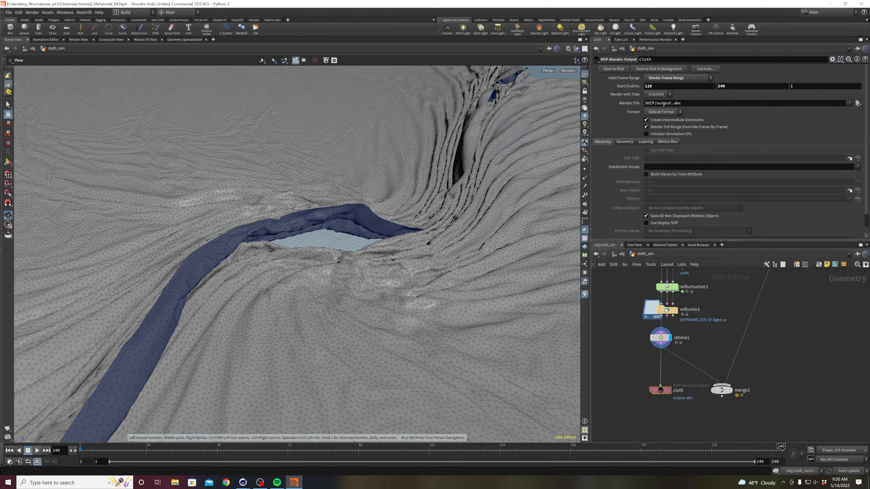
# - Set the cloth node's Alembic output file path to $HIP/alembic/$OS/$OS.abc
pyautogui.click(658, 104)
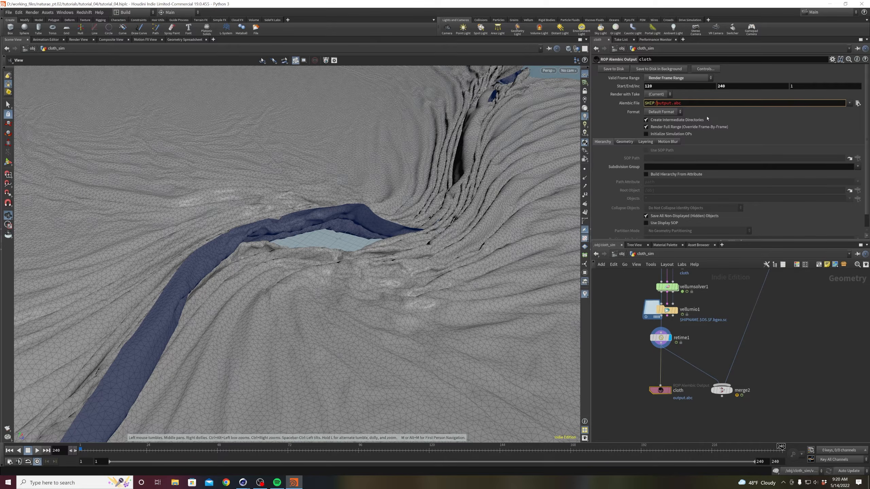
pyautogui.write('alembic/$')
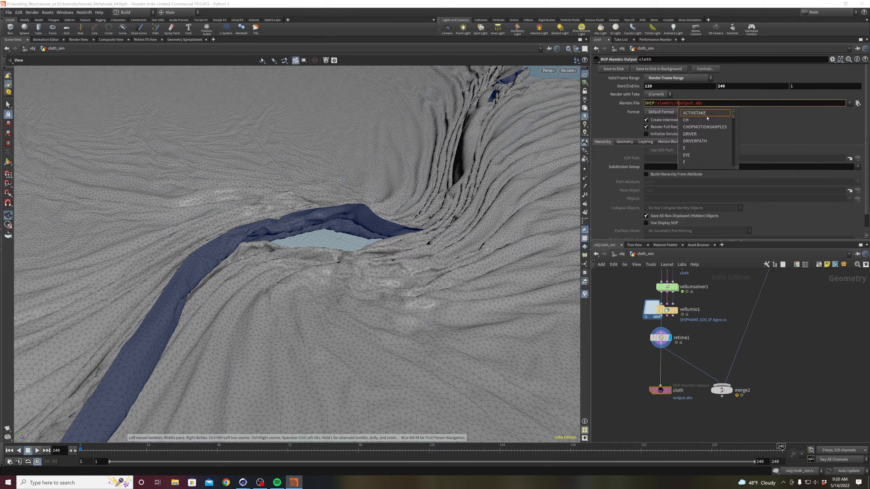
pyautogui.write('OS/')
pyautogui.moveTo(700, 103); pyautogui.dragTo(686, 103)
pyautogui.write('$OS')
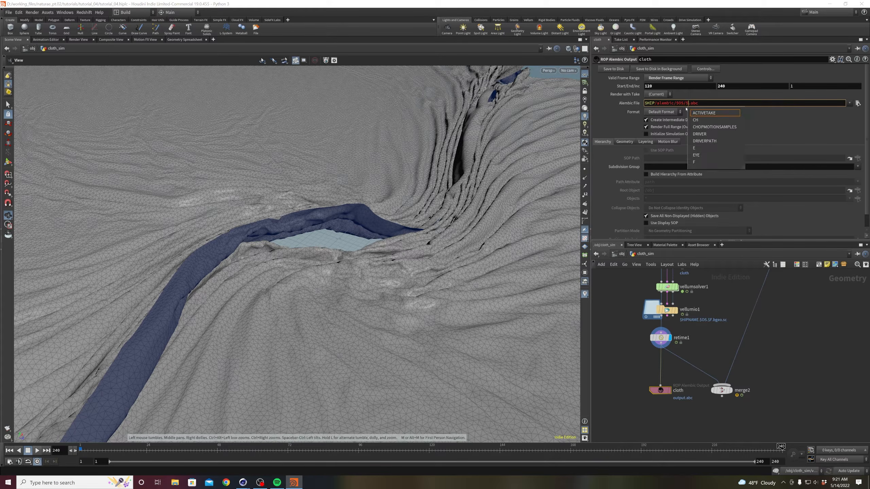
pyautogui.press('Return')
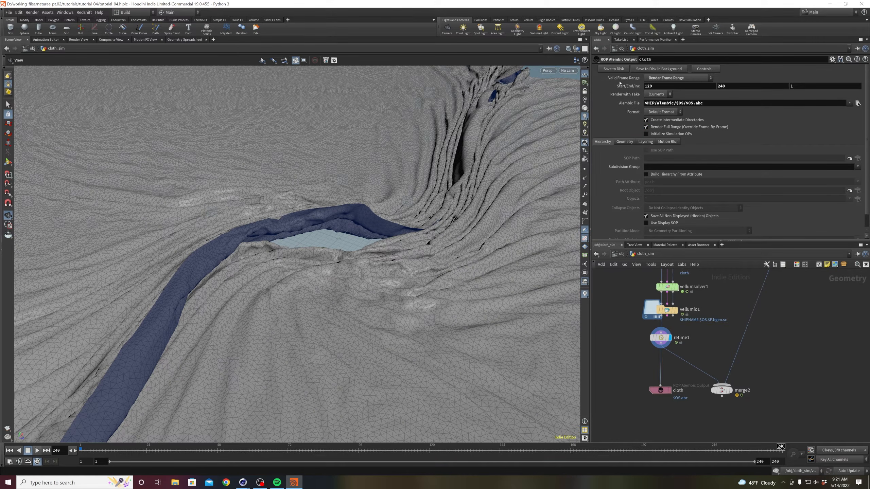
pyautogui.click(616, 69)
# - Examine the geometry information of retime1, including the attributes and groups the cloth carries
pyautogui.moveTo(648, 377); pyautogui.dragTo(647, 351, button='middle')
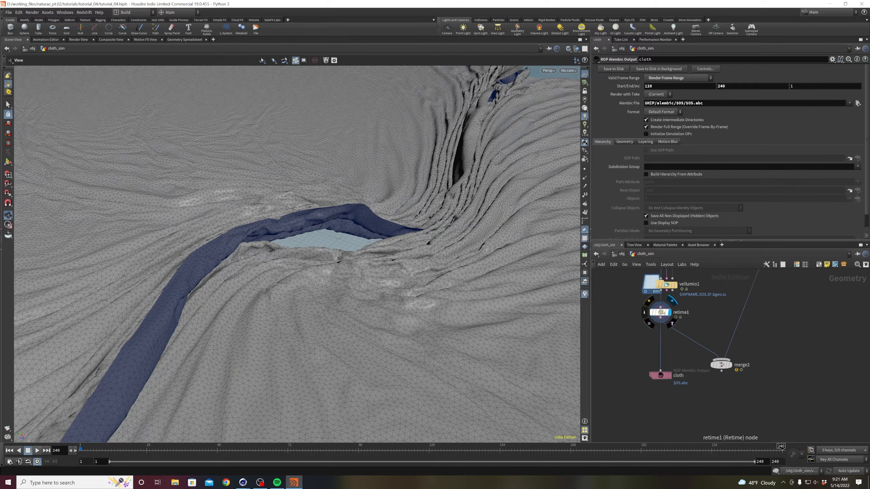
pyautogui.middleClick(661, 313)
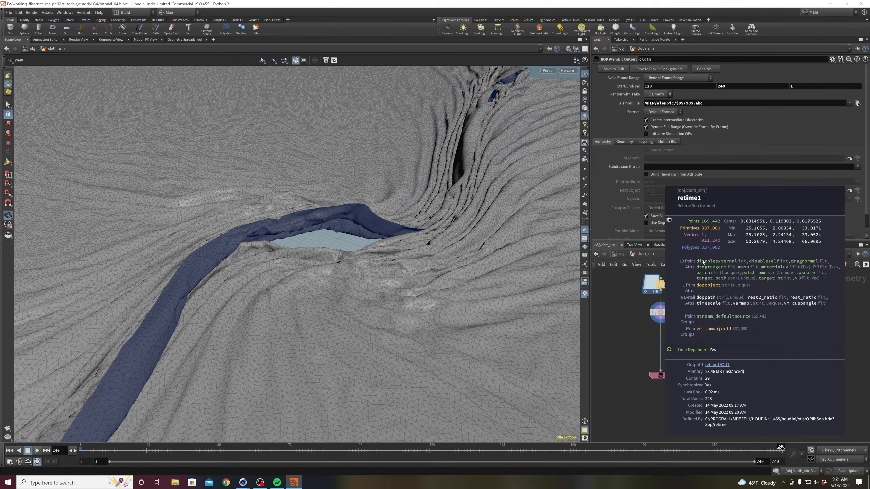
pyautogui.scroll(4, 788, 273)
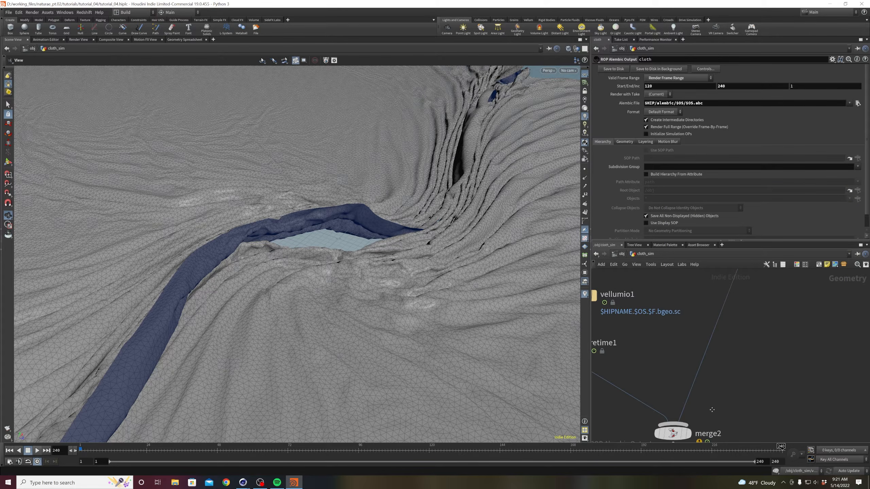
pyautogui.moveTo(711, 410); pyautogui.dragTo(806, 353, button='middle')
pyautogui.scroll(-1, 634, 315)
pyautogui.moveTo(634, 313); pyautogui.dragTo(636, 337, button='middle')
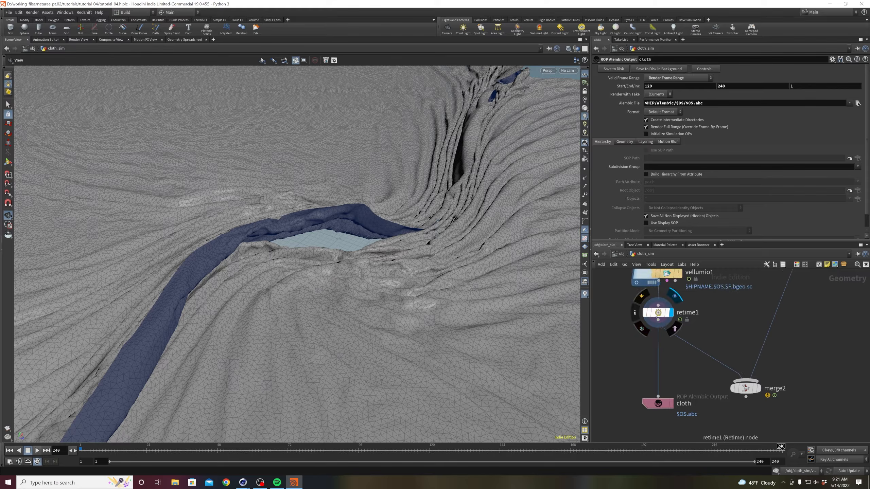
# - Examine the retime1 node's info for the attributes and groups its geometry carries
pyautogui.click(635, 313)
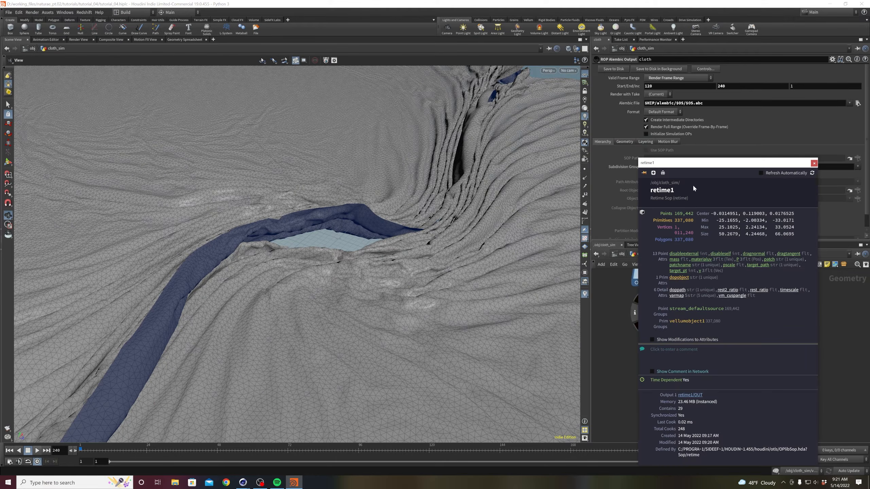
pyautogui.moveTo(696, 163); pyautogui.dragTo(673, 161)
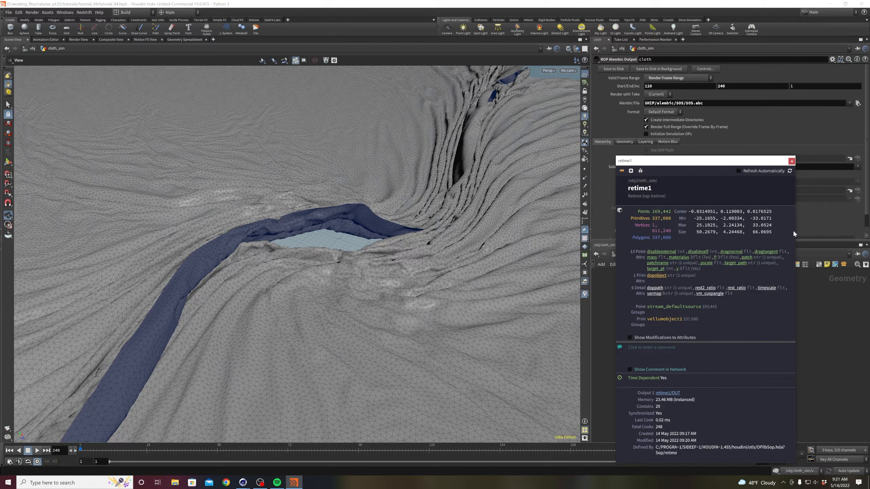
pyautogui.moveTo(686, 163); pyautogui.dragTo(424, 116)
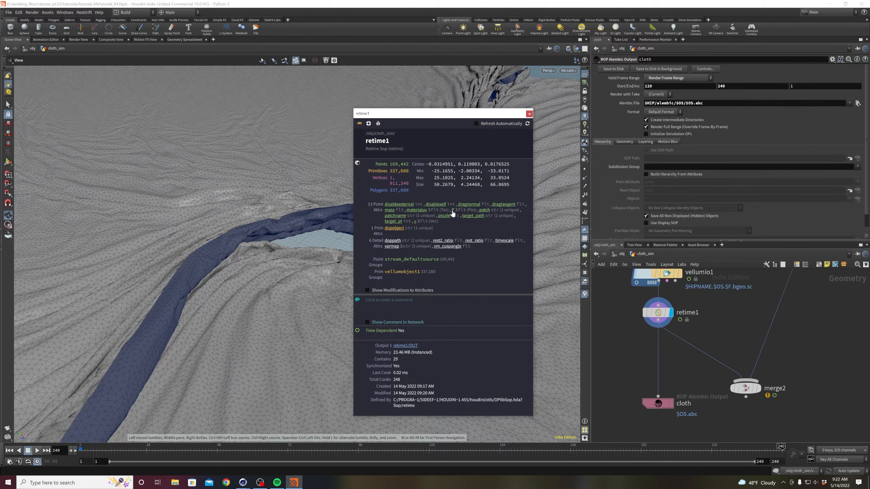
pyautogui.click(529, 114)
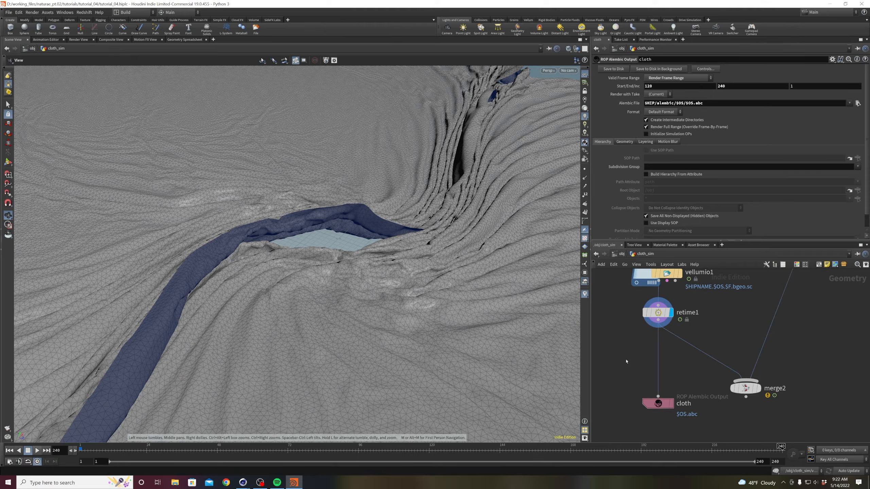
# - Add an Attribute Delete node between retime1 and the cloth Alembic output
pyautogui.press('Tab')
pyautogui.write('attribu')
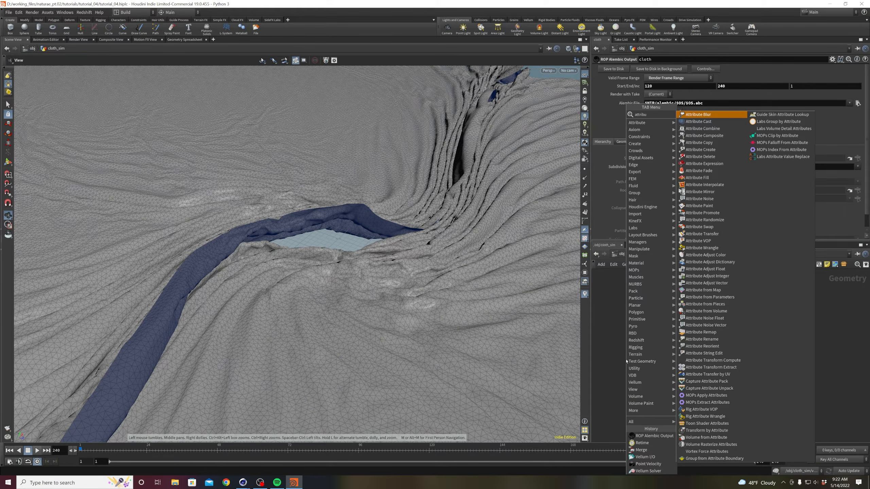
pyautogui.write('te de')
pyautogui.press('Return')
pyautogui.click(627, 361)
pyautogui.moveTo(626, 361); pyautogui.dragTo(658, 358)
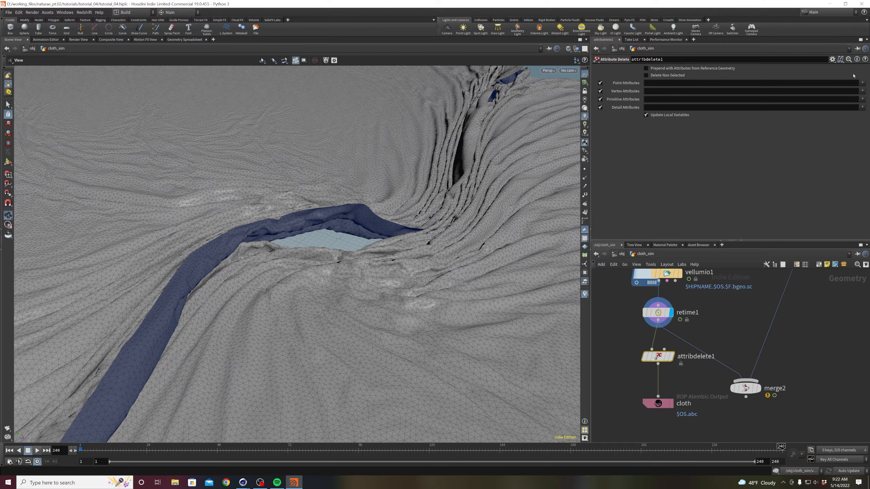
pyautogui.click(863, 83)
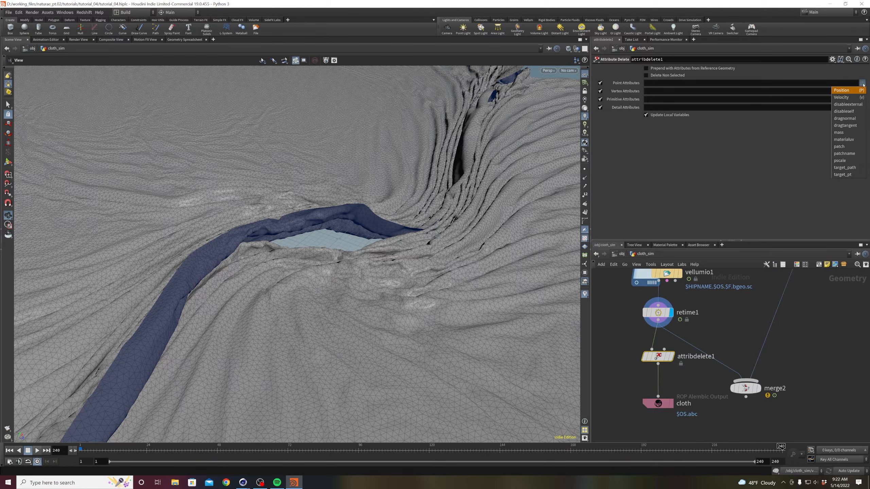
pyautogui.click(858, 97)
pyautogui.click(863, 83)
pyautogui.click(857, 105)
pyautogui.click(863, 84)
pyautogui.click(845, 126)
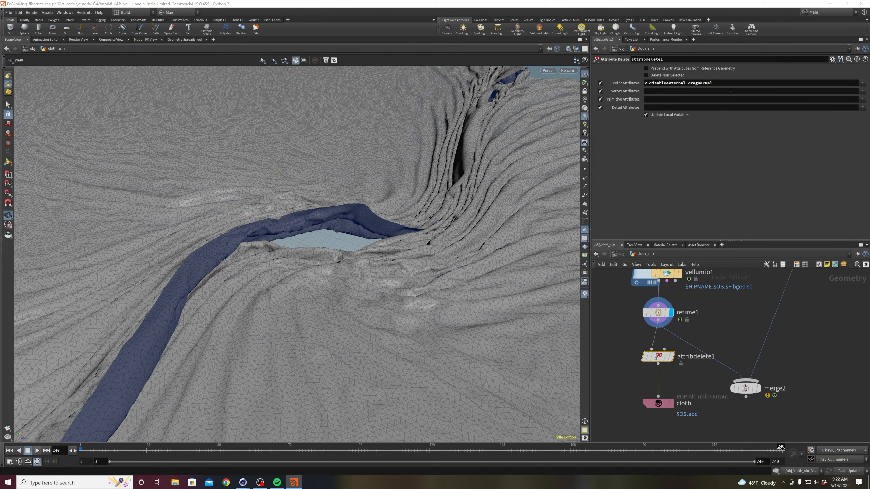
pyautogui.moveTo(716, 83); pyautogui.dragTo(644, 83)
pyautogui.press('BackSpace')
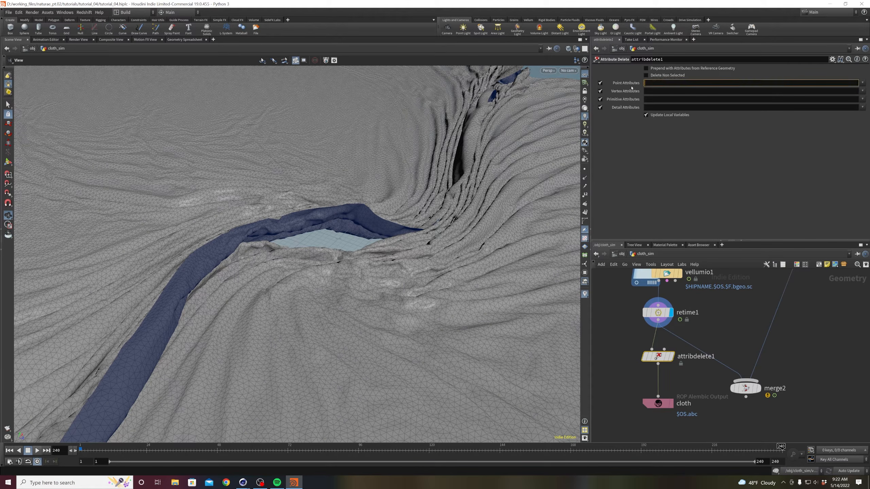
# - Set the point, vertex, primitive and detail attributes of attribdelete1 to * so all of them are deleted
pyautogui.click(812, 166)
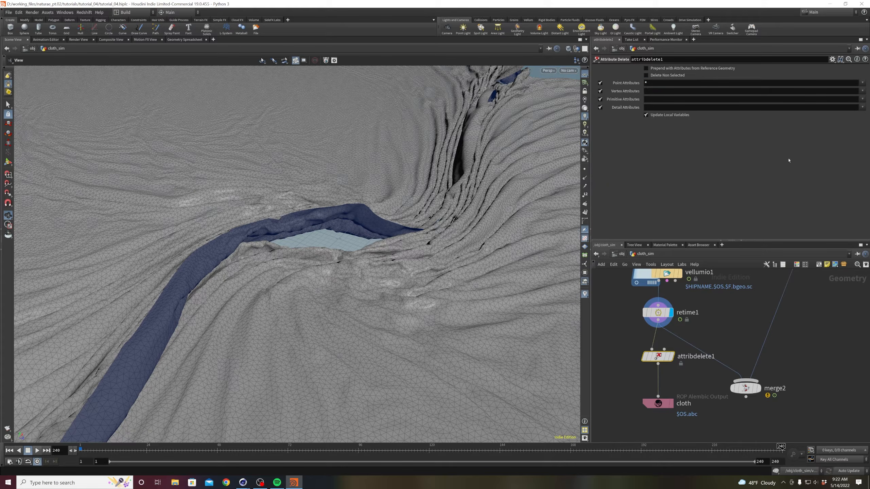
pyautogui.click(863, 84)
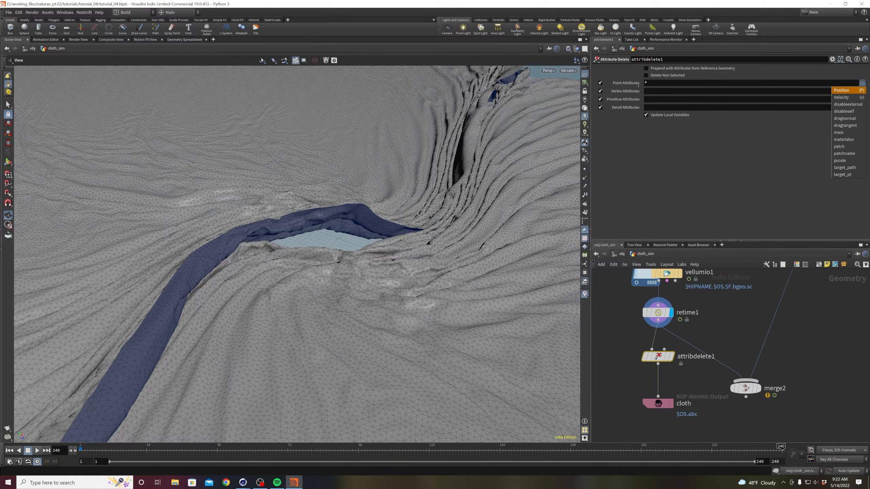
pyautogui.click(774, 142)
pyautogui.click(651, 90)
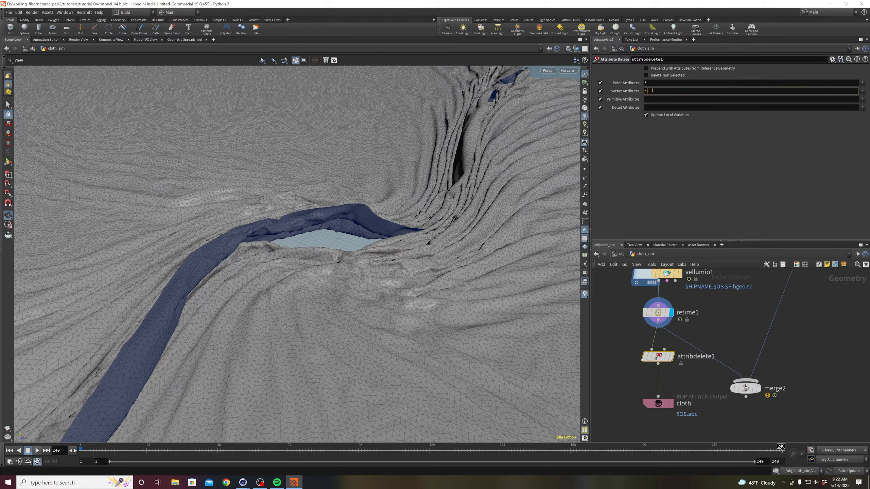
pyautogui.click(650, 99)
pyautogui.click(650, 106)
pyautogui.click(643, 155)
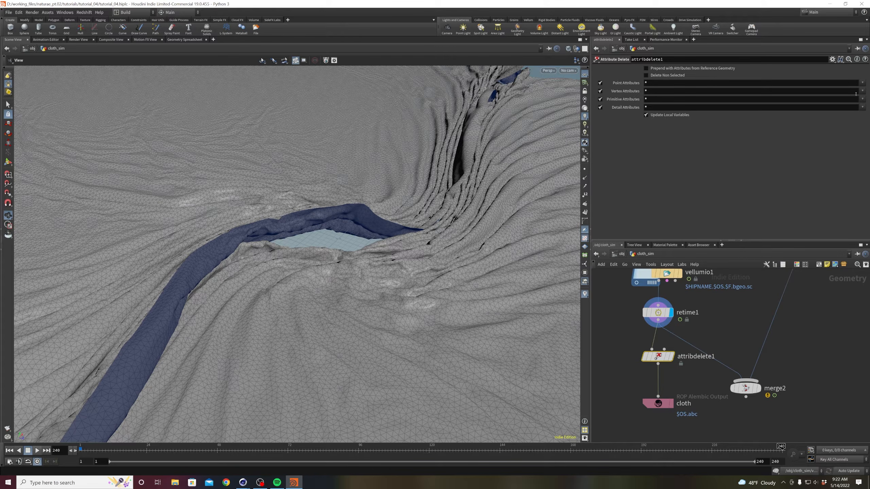
# - Add a Group Delete node between attribdelete1 and the cloth Alembic output
pyautogui.middleClick(660, 359)
pyautogui.press('Tab')
pyautogui.write('group de')
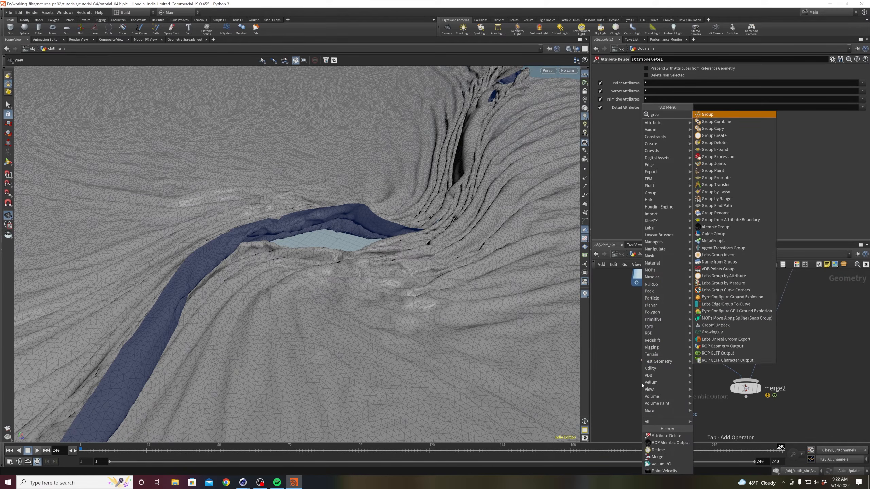
pyautogui.press('Return')
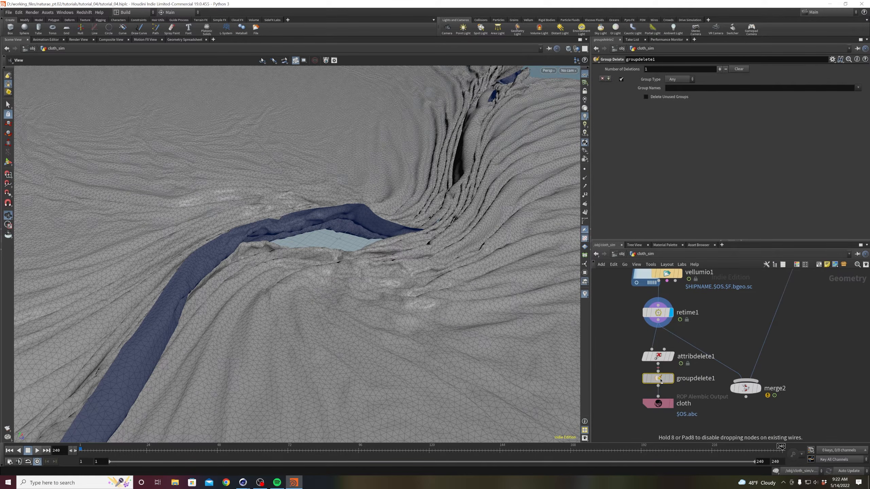
pyautogui.click(658, 386)
# - Set the group names of groupdelete1 to * and check the remaining attributes in the node's info
pyautogui.click(858, 88)
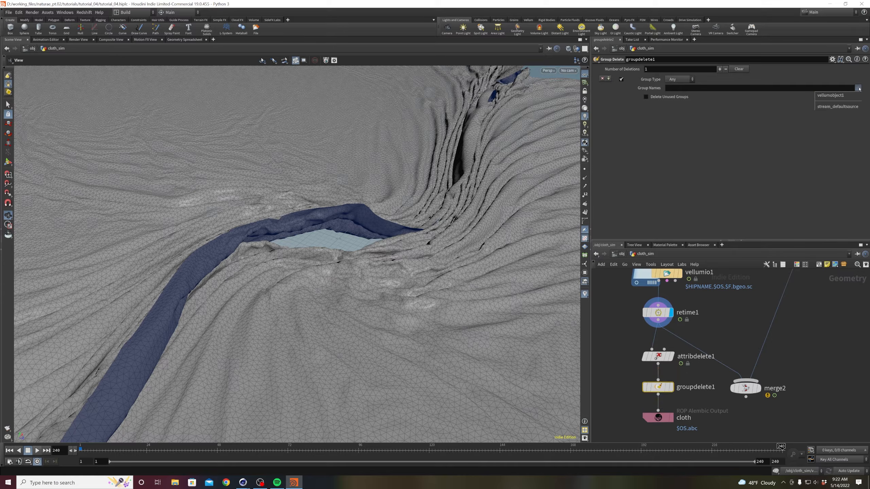
pyautogui.click(836, 97)
pyautogui.hotkey('ctrl', 'a')
pyautogui.write('*')
pyautogui.press('Return')
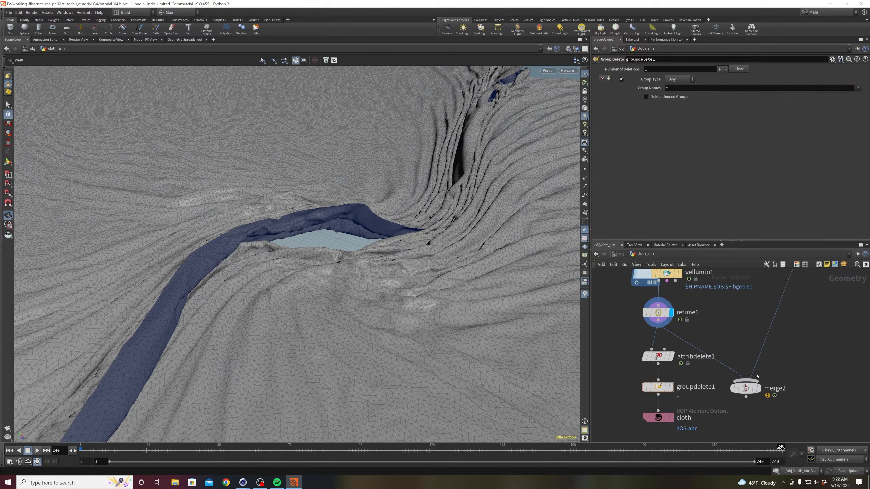
pyautogui.middleClick(708, 389)
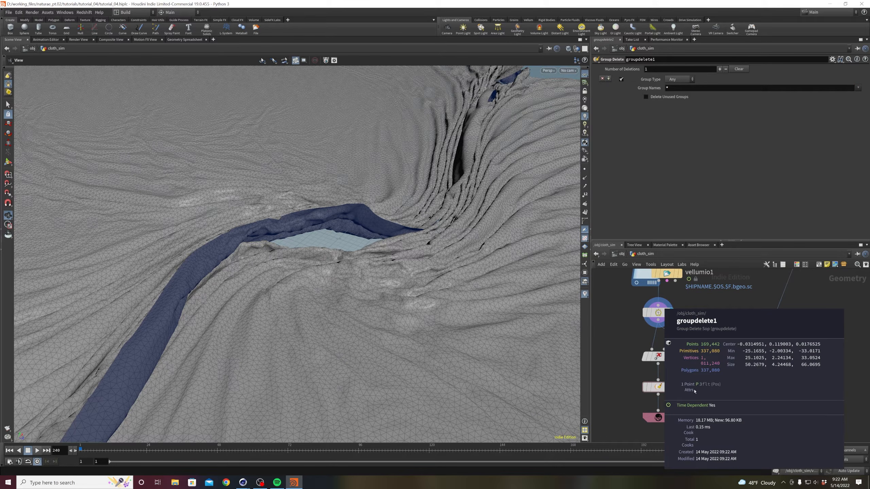
pyautogui.moveTo(689, 397); pyautogui.dragTo(689, 355, button='middle')
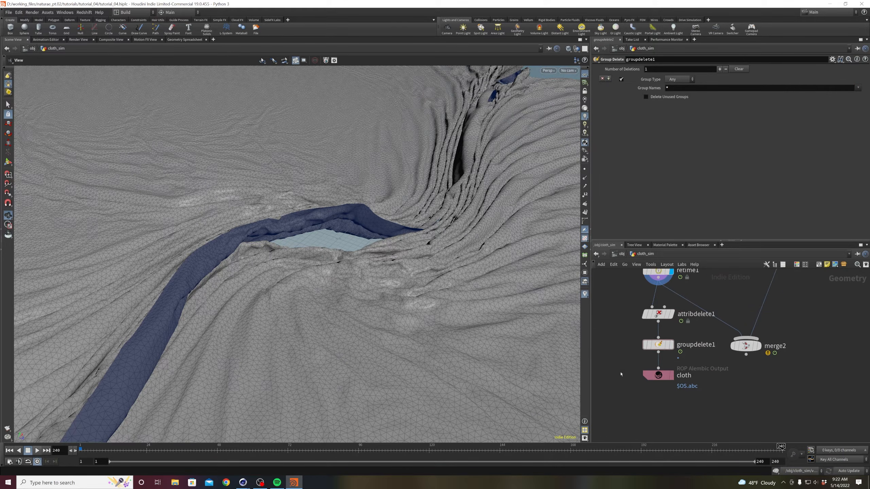
pyautogui.click(666, 376)
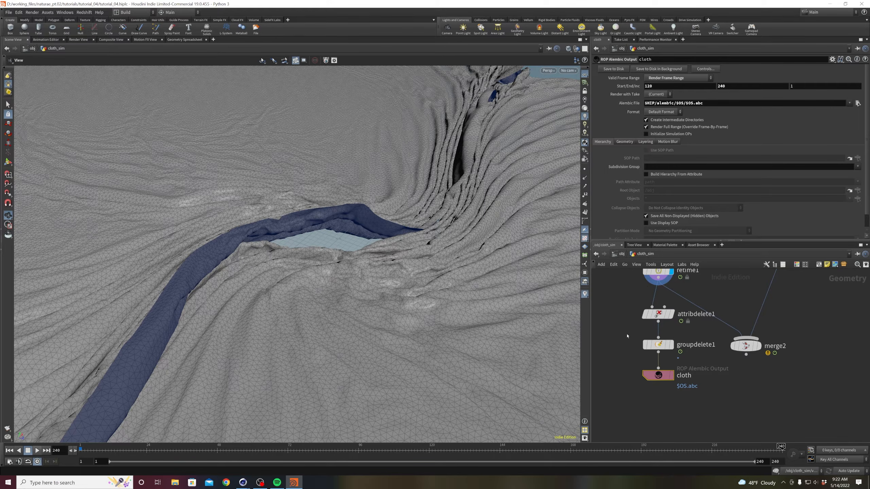
pyautogui.moveTo(365, 286); pyautogui.dragTo(339, 261, button='right')
pyautogui.moveTo(340, 261); pyautogui.dragTo(382, 330)
pyautogui.moveTo(381, 331); pyautogui.dragTo(383, 273, button='right')
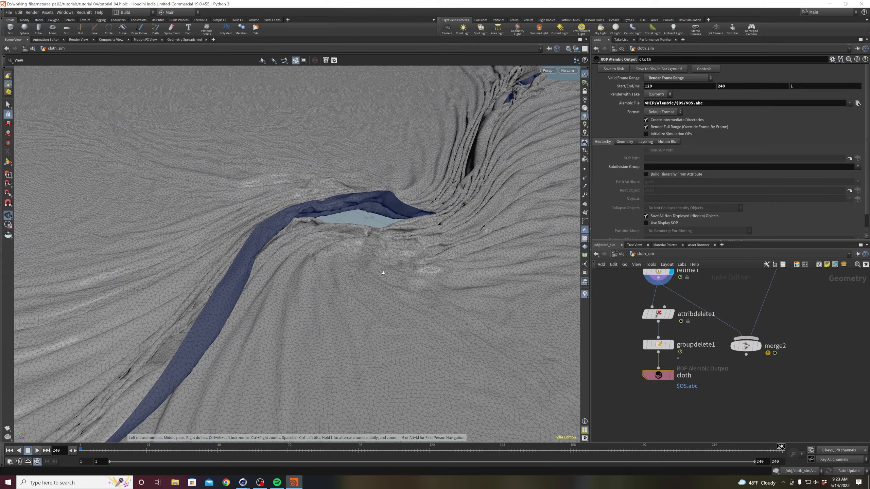
pyautogui.moveTo(385, 250); pyautogui.dragTo(385, 278, button='middle')
pyautogui.moveTo(395, 267); pyautogui.dragTo(356, 287, button='right')
pyautogui.moveTo(355, 286); pyautogui.dragTo(369, 242, button='middle')
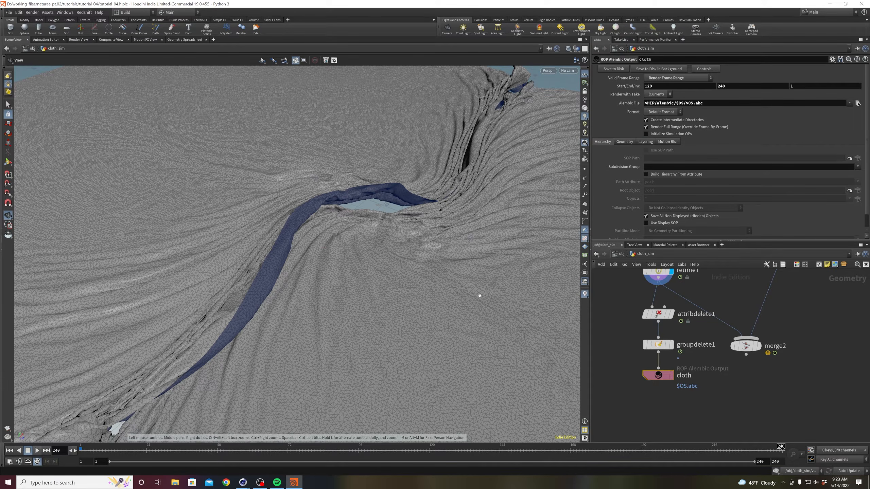
pyautogui.moveTo(627, 360); pyautogui.dragTo(647, 356, button='middle')
pyautogui.scroll(-1, 647, 355)
pyautogui.moveTo(416, 255); pyautogui.dragTo(391, 304, button='middle')
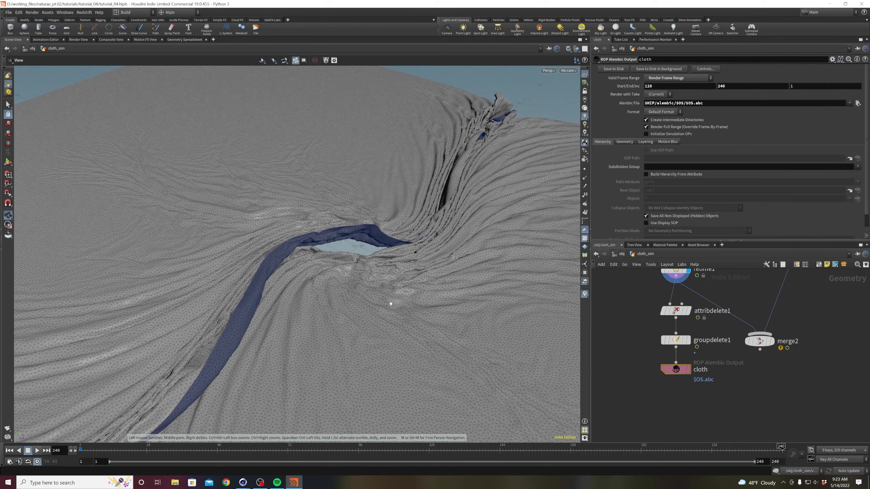
pyautogui.moveTo(391, 304); pyautogui.dragTo(369, 314, button='right')
pyautogui.moveTo(369, 315); pyautogui.dragTo(377, 290, button='middle')
pyautogui.moveTo(682, 384); pyautogui.dragTo(712, 392, button='middle')
# - Move the cloth output node aside and place a Scatter node below groupdelete1
pyautogui.moveTo(708, 378); pyautogui.dragTo(765, 391)
pyautogui.scroll(-2, 649, 355)
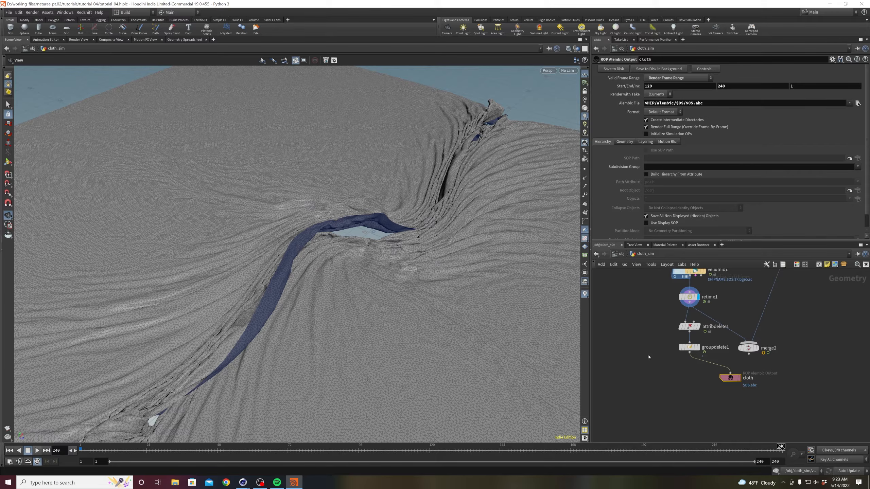
pyautogui.moveTo(648, 357); pyautogui.dragTo(664, 341, button='middle')
pyautogui.click(641, 350)
pyautogui.press('Tab')
pyautogui.write('scat')
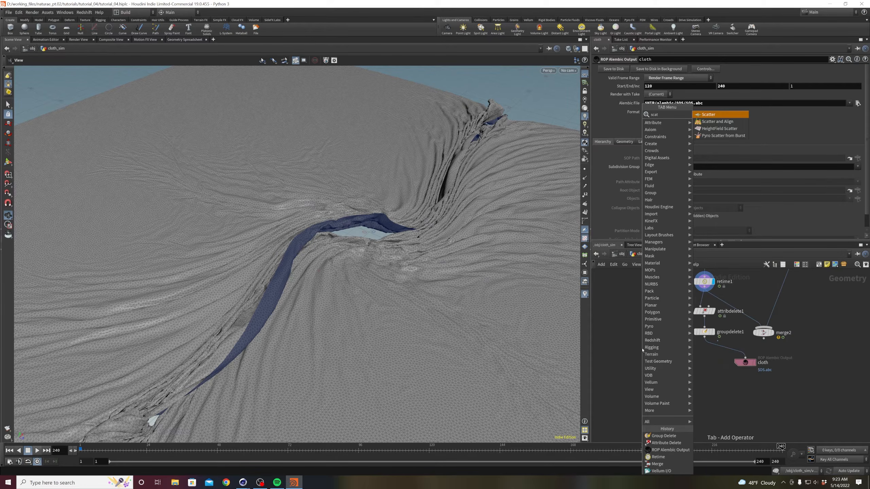
pyautogui.press('Return')
pyautogui.click(657, 358)
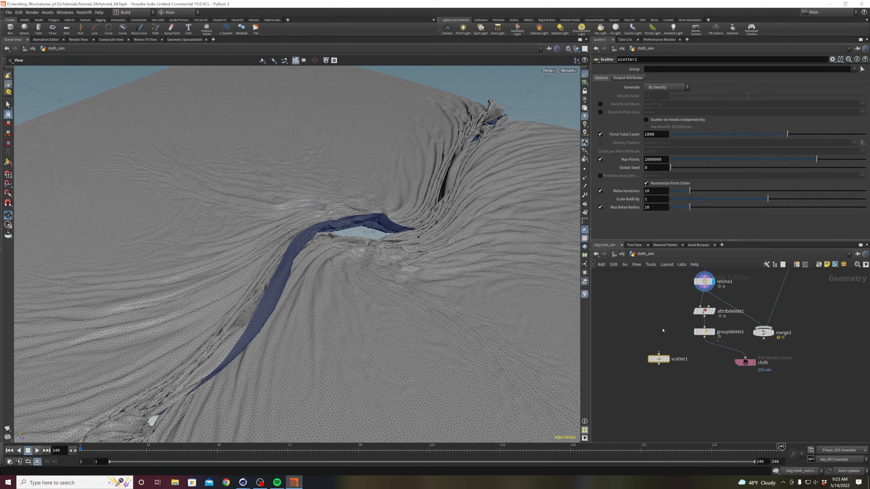
# - Connect the output of groupdelete1 to scatter1 and display the scattered points in the viewport
pyautogui.moveTo(664, 359)
pyautogui.moveTo(664, 359); pyautogui.dragTo(651, 374)
pyautogui.click(648, 367)
pyautogui.click(704, 337)
pyautogui.click(657, 372)
pyautogui.moveTo(665, 397); pyautogui.dragTo(625, 353)
pyautogui.moveTo(472, 287); pyautogui.dragTo(470, 255)
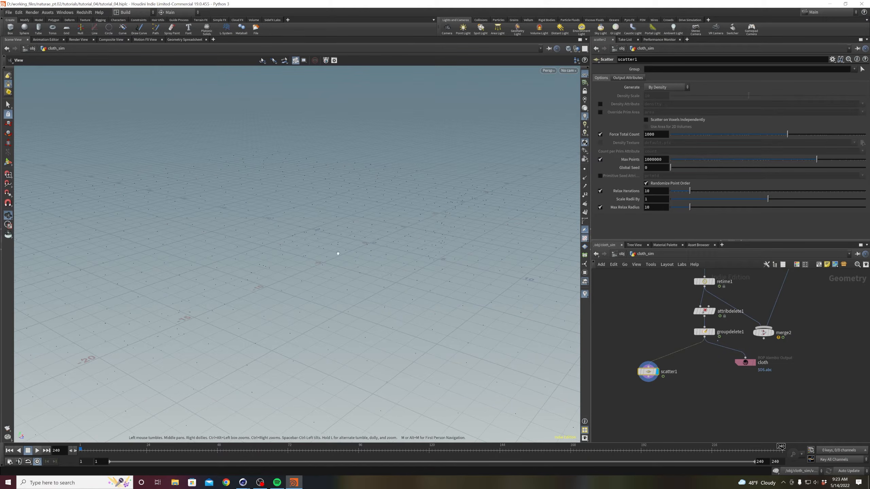
pyautogui.moveTo(450, 272); pyautogui.dragTo(456, 295)
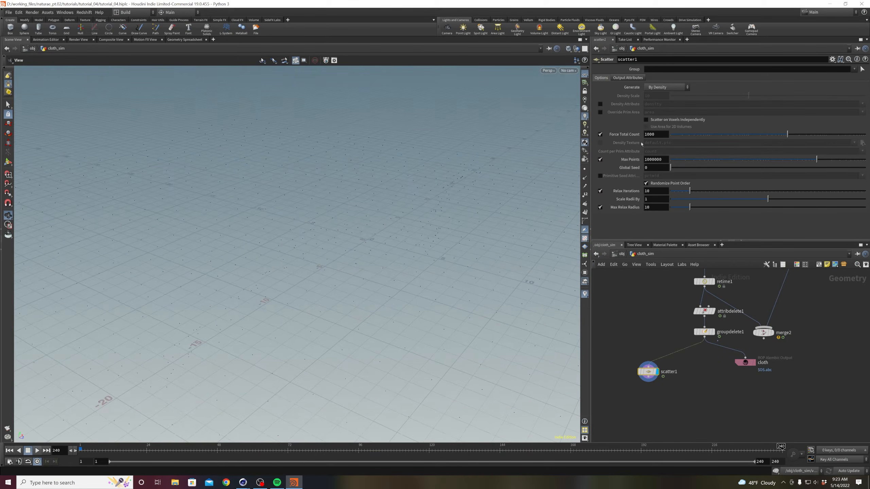
# - Turn off Relax Iterations on scatter1 and set its Force Total Count to 100000
pyautogui.click(600, 191)
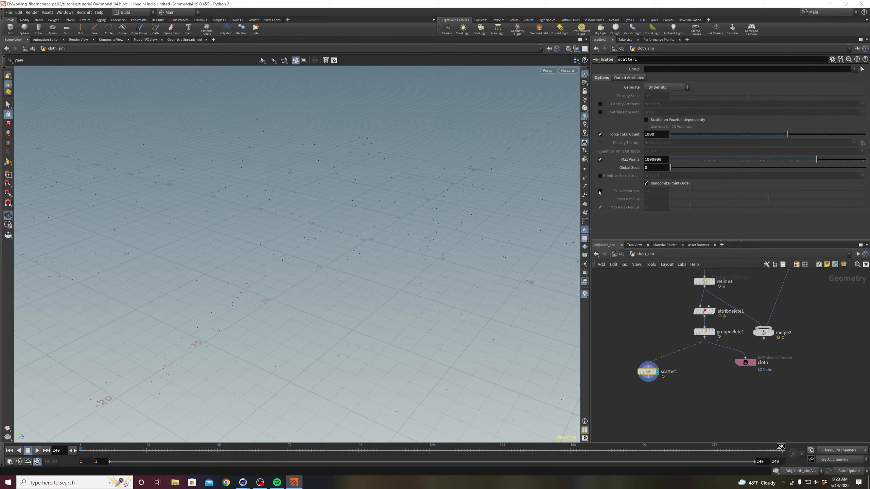
pyautogui.click(660, 137)
pyautogui.write('00')
pyautogui.press('Return')
# - Scrub and play the timeline to examine how the scattered points behave over time, and return to frame 1
pyautogui.moveTo(425, 291)
pyautogui.mouseDown()
pyautogui.moveTo(422, 263)
pyautogui.moveTo(421, 276)
pyautogui.mouseUp()
pyautogui.moveTo(89, 449); pyautogui.dragTo(204, 447)
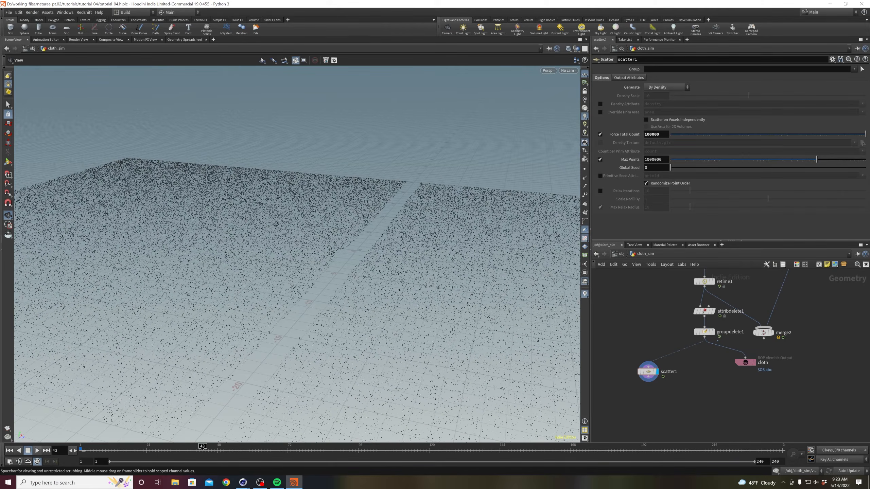
pyautogui.click(37, 450)
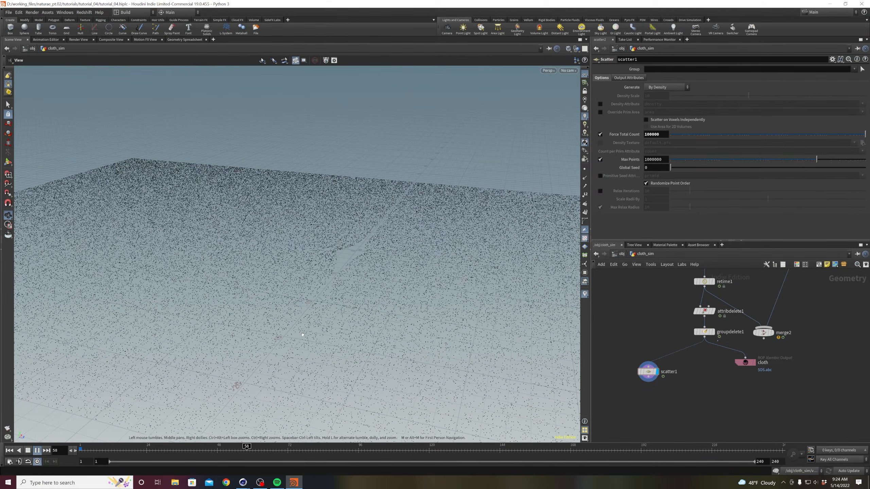
pyautogui.click(37, 450)
pyautogui.moveTo(245, 451)
pyautogui.mouseDown()
pyautogui.moveTo(221, 452)
pyautogui.moveTo(242, 452)
pyautogui.mouseUp()
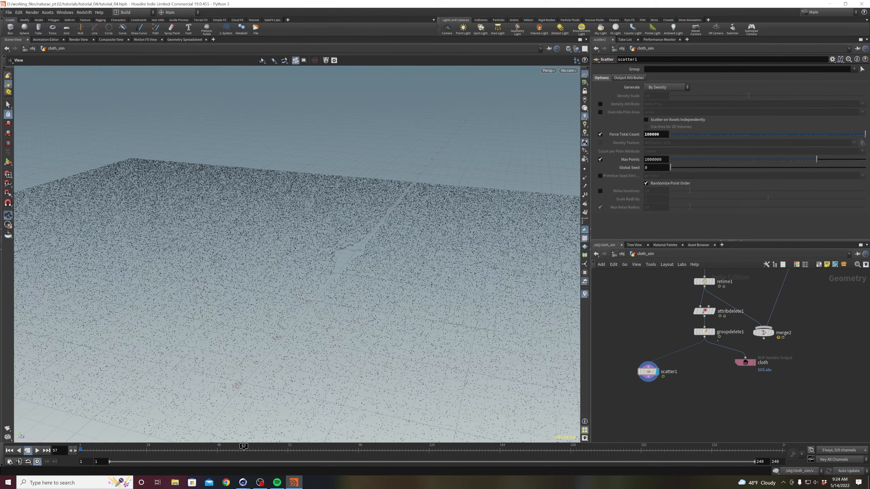
pyautogui.click(7, 451)
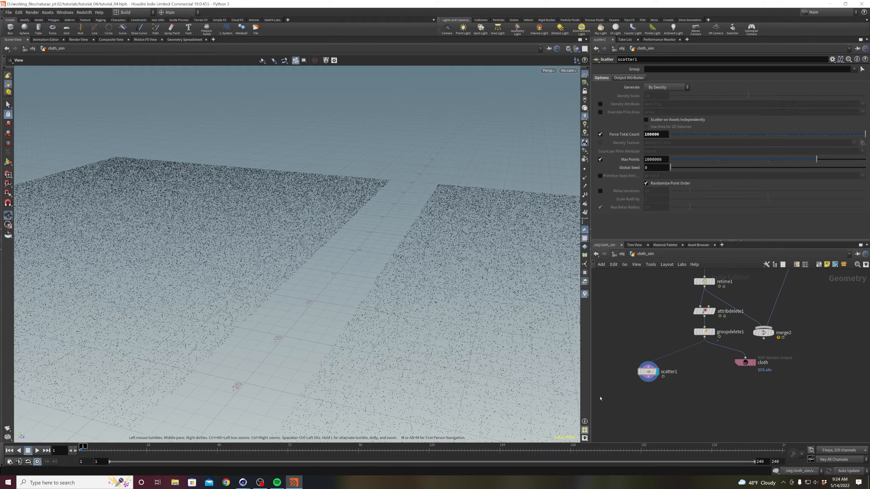
# - Insert a Time Shift node on the connection between groupdelete1 and scatter1
pyautogui.press('Tab')
pyautogui.write('time')
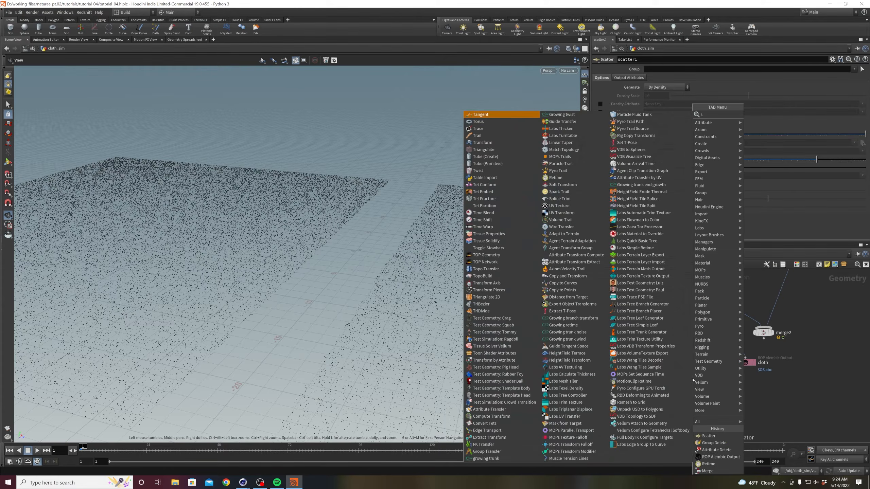
pyautogui.press('Down')
pyautogui.press('Return')
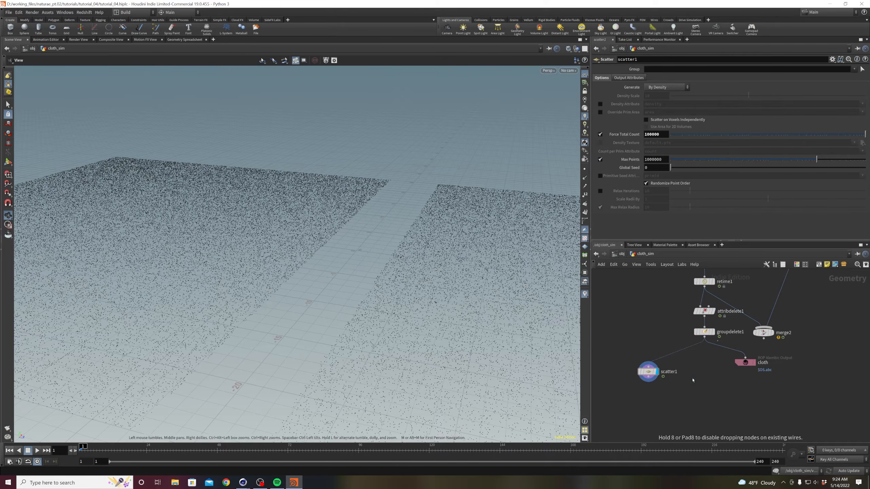
pyautogui.click(690, 363)
pyautogui.moveTo(691, 363); pyautogui.dragTo(686, 353)
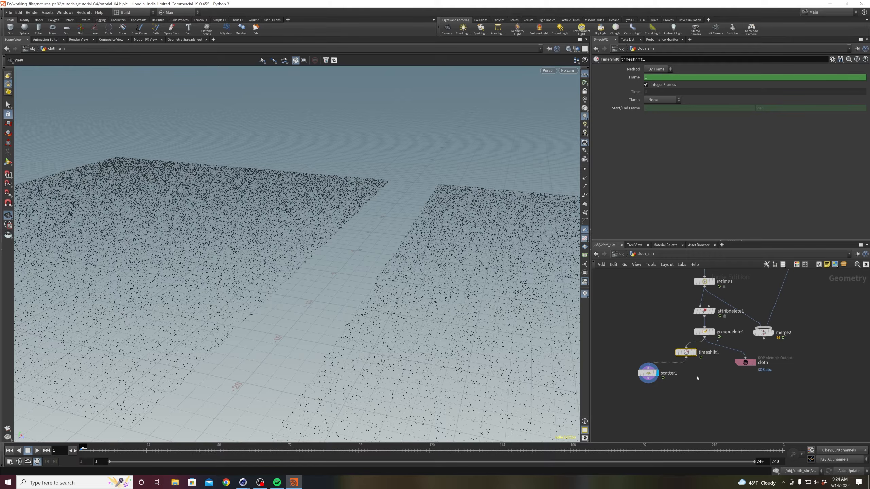
# - Delete the channels on timeshift1's Frame parameter and move the node directly above scatter1
pyautogui.rightClick(666, 78)
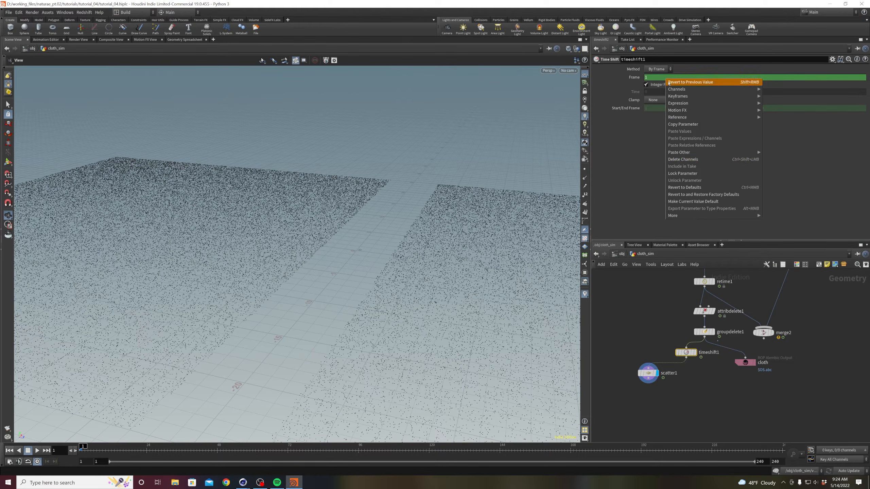
pyautogui.click(679, 161)
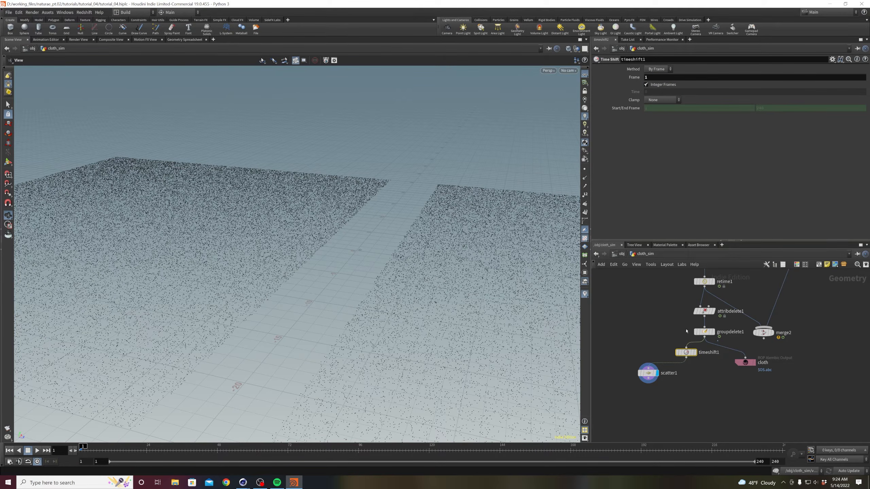
pyautogui.moveTo(686, 356); pyautogui.dragTo(651, 347)
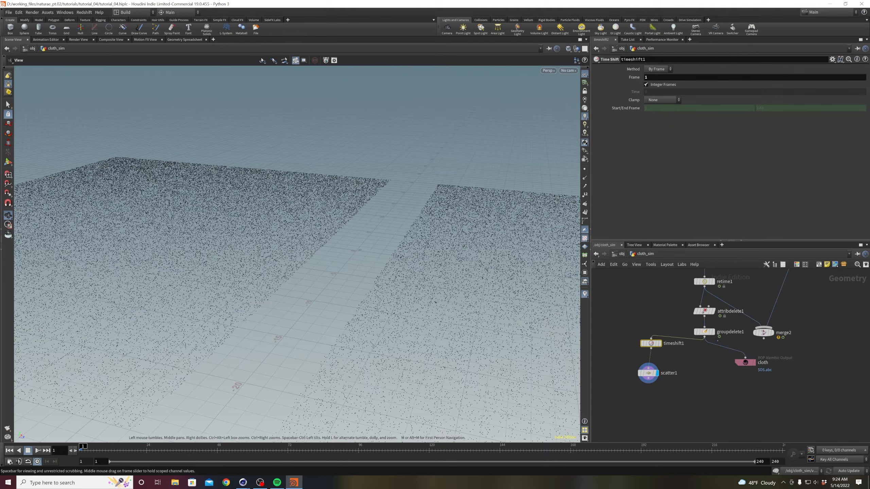
# - Try timeshift1 at frame 100, scrub the timeline, and set its Frame back to 1
pyautogui.click(652, 78)
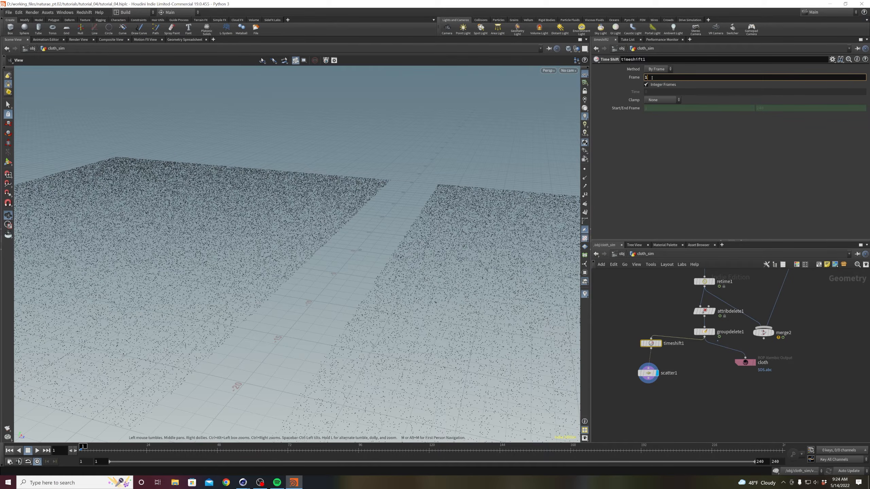
pyautogui.press('Return')
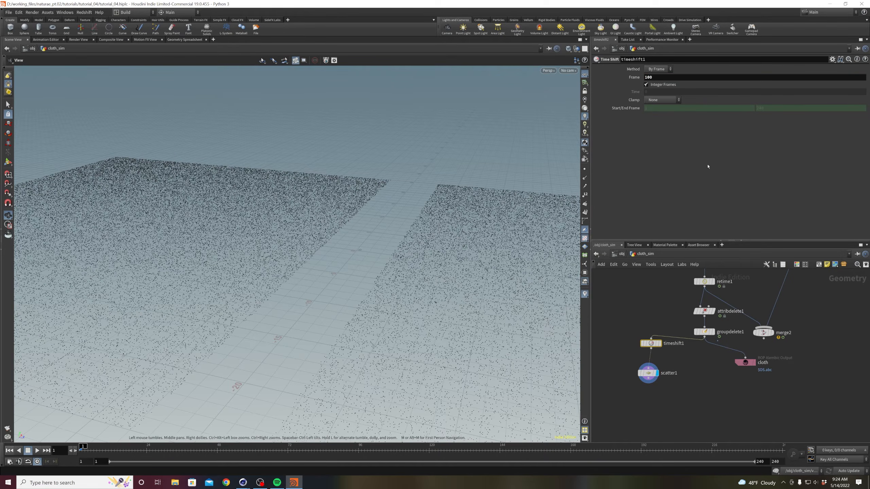
pyautogui.moveTo(187, 450)
pyautogui.mouseDown()
pyautogui.moveTo(263, 445)
pyautogui.moveTo(77, 447)
pyautogui.mouseUp()
pyautogui.doubleClick(656, 78)
pyautogui.write('1')
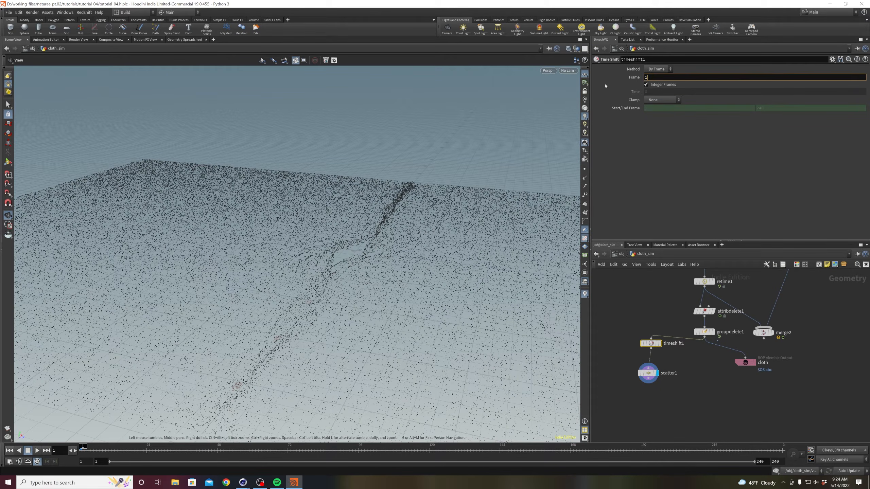
pyautogui.click(610, 374)
# - Align timeshift1 and scatter1 in a vertical column beneath groupdelete1
pyautogui.moveTo(652, 344); pyautogui.dragTo(648, 349)
pyautogui.moveTo(682, 382); pyautogui.dragTo(682, 375, button='middle')
pyautogui.moveTo(680, 383); pyautogui.dragTo(646, 351)
pyautogui.click(677, 404)
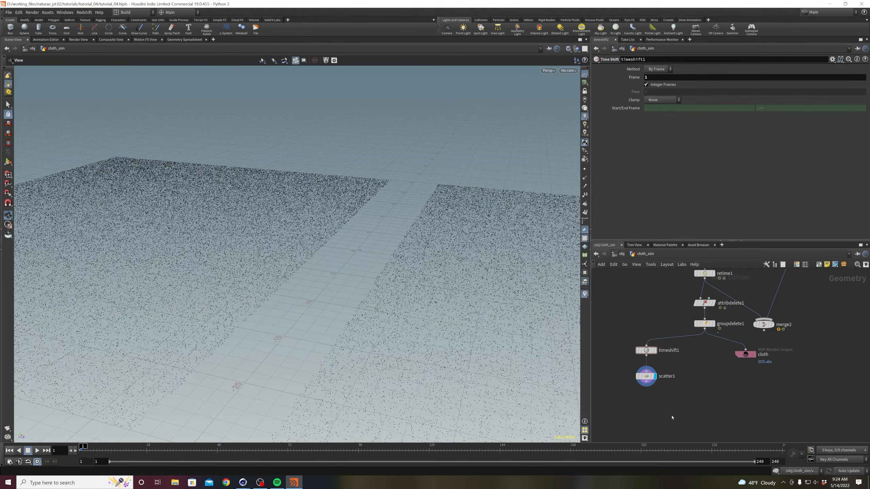
# - Add a Point Deform node below scatter1
pyautogui.press('Tab')
pyautogui.write('point def')
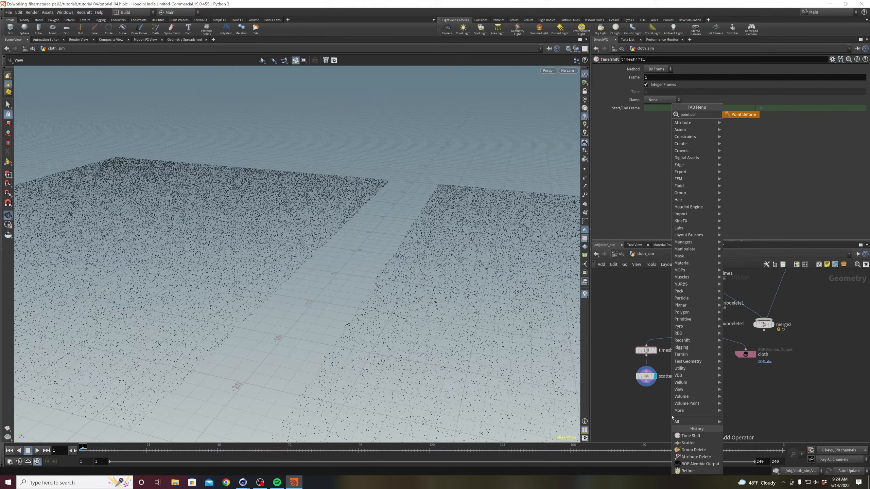
pyautogui.press('Return')
pyautogui.click(672, 416)
pyautogui.moveTo(678, 398); pyautogui.dragTo(677, 381, button='middle')
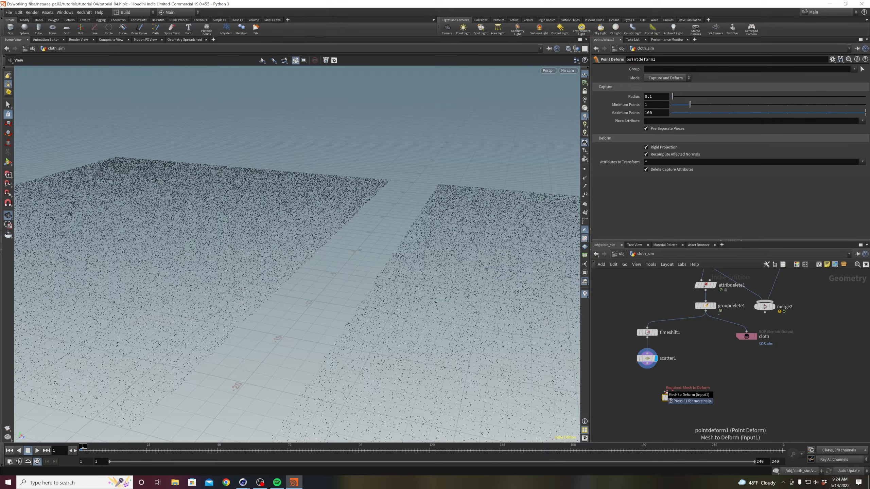
# - Feed scatter1, timeshift1 and groupdelete1 into pointdeform1's mesh, rest and deformed lattice inputs respectively, and display pointdeform1
pyautogui.moveTo(666, 393); pyautogui.dragTo(647, 378)
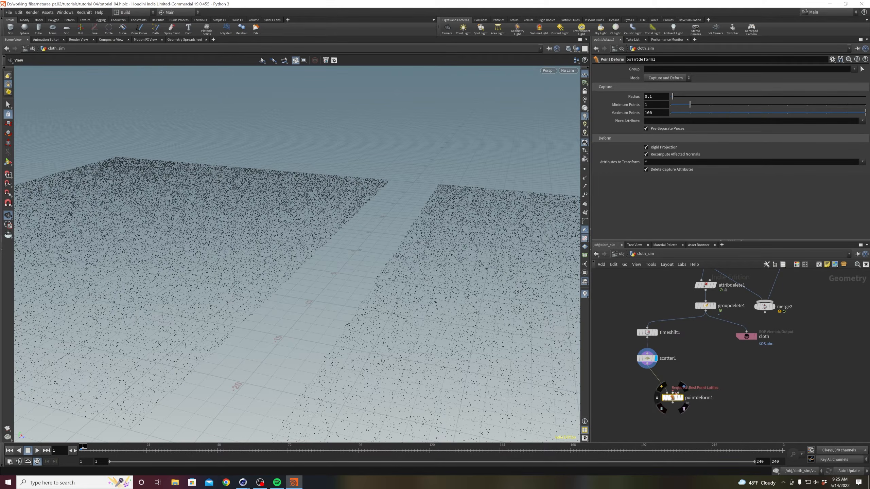
pyautogui.moveTo(673, 394); pyautogui.dragTo(625, 359)
pyautogui.click(649, 338)
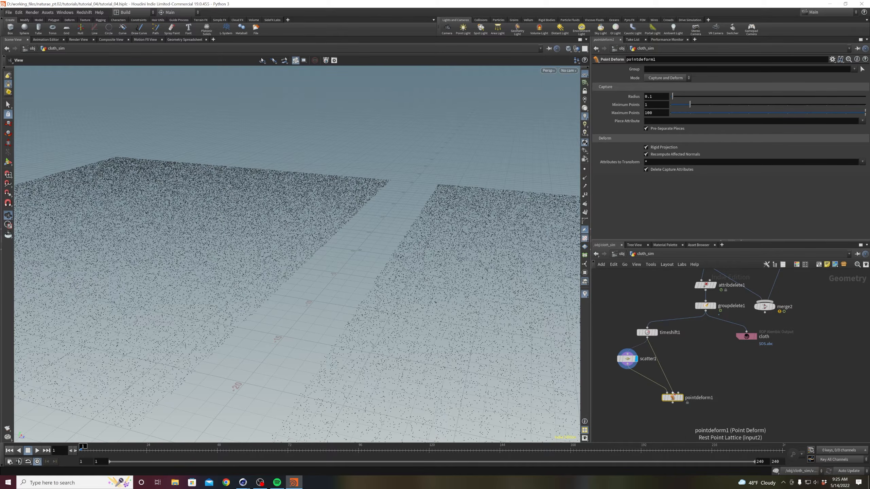
pyautogui.moveTo(679, 393); pyautogui.dragTo(705, 315)
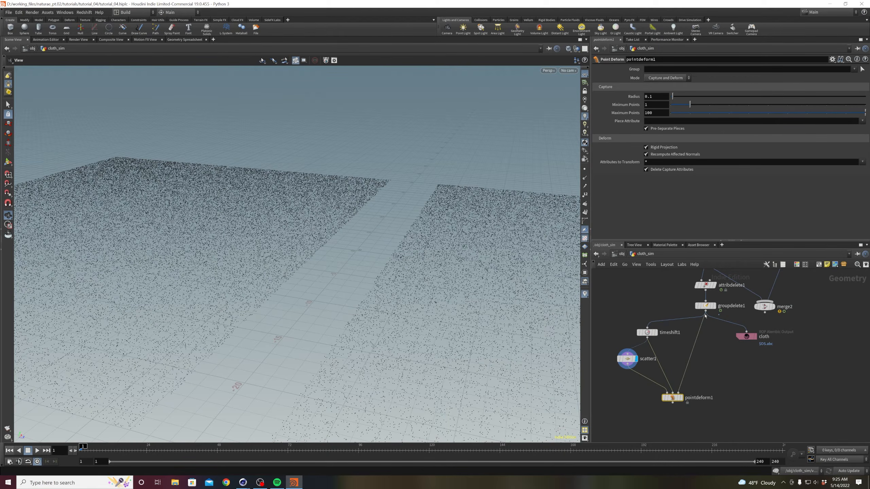
pyautogui.click(684, 408)
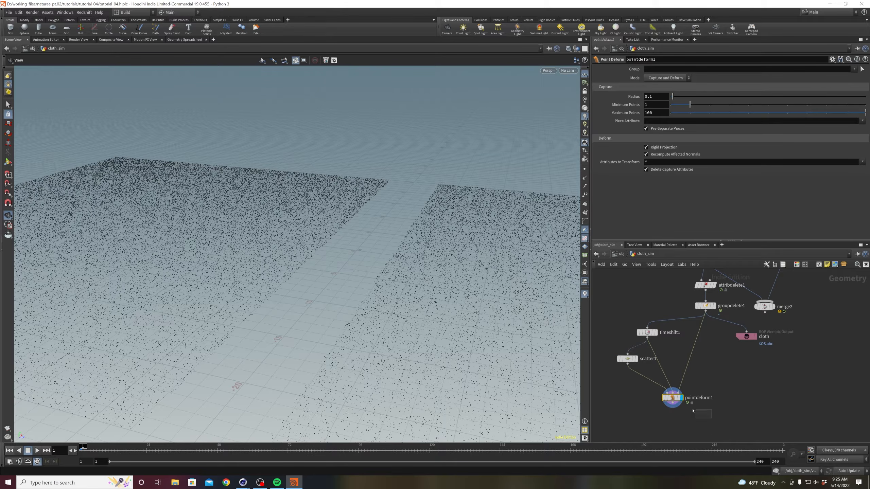
# - Play and scrub the timeline to examine how the scattered points follow the moving cloth
pyautogui.click(38, 450)
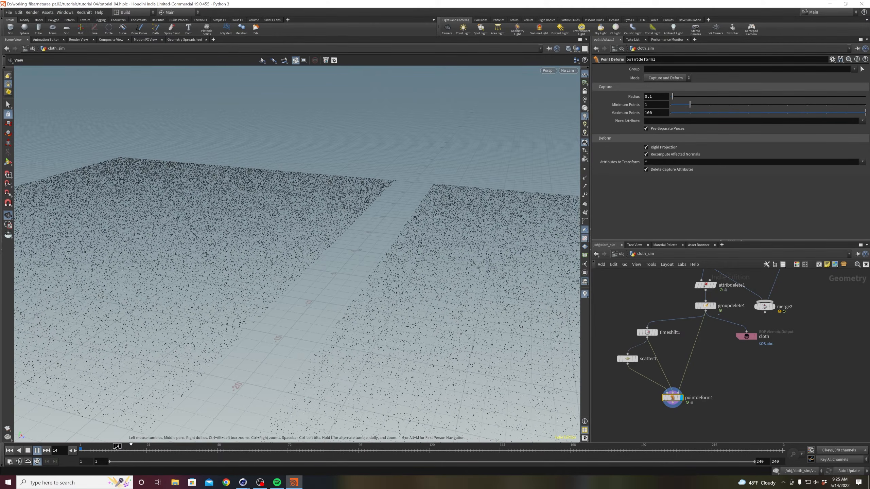
pyautogui.click(37, 451)
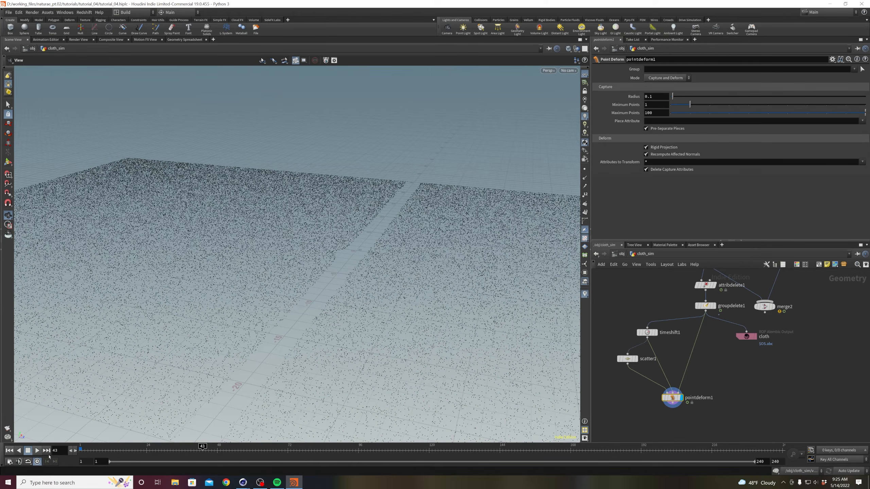
pyautogui.click(37, 451)
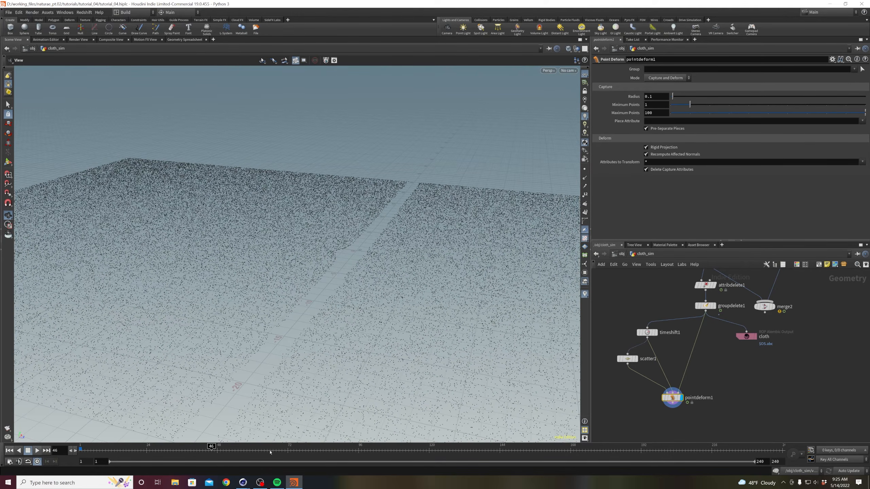
pyautogui.click(281, 446)
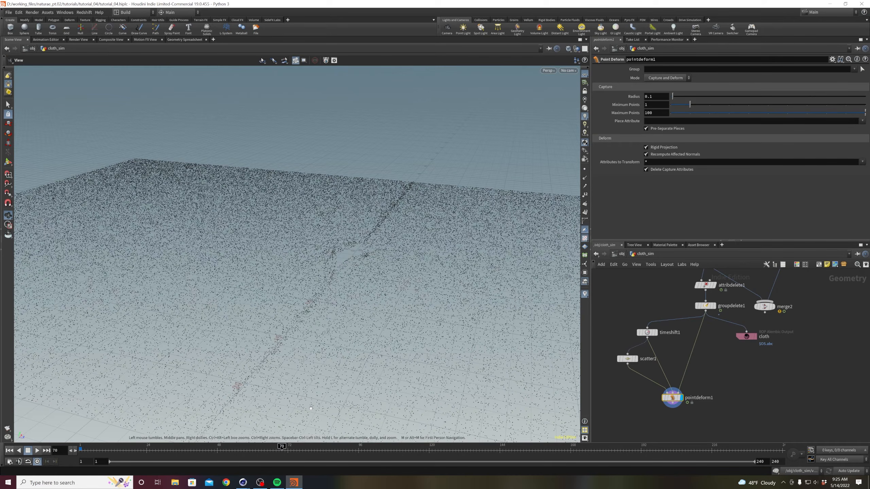
pyautogui.click(338, 451)
pyautogui.moveTo(367, 259); pyautogui.dragTo(347, 279)
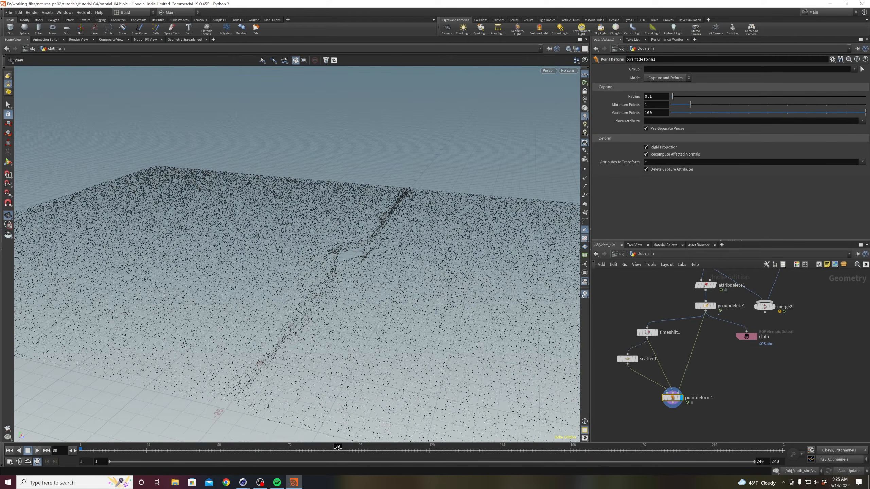
# - Show particles as Lit Spheres in the viewport and step through the animation to frame 121 to inspect the cloth's crease
pyautogui.rightClick(585, 142)
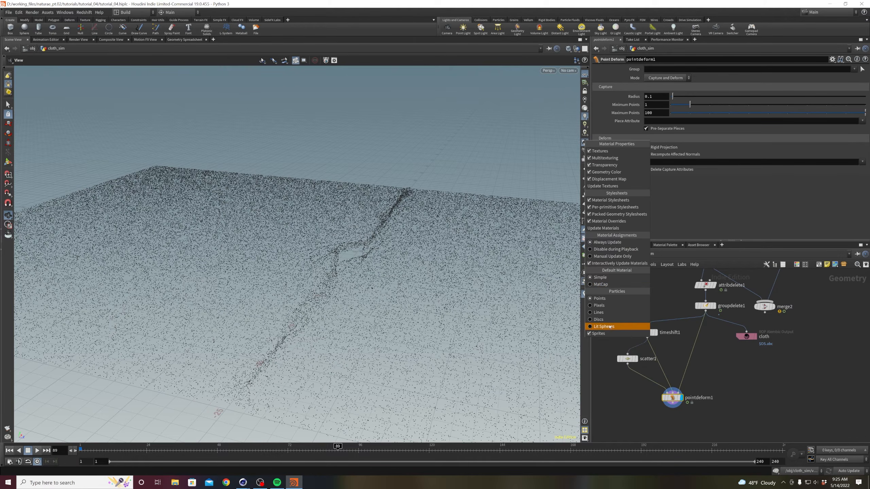
pyautogui.click(609, 327)
pyautogui.moveTo(390, 275); pyautogui.dragTo(401, 273)
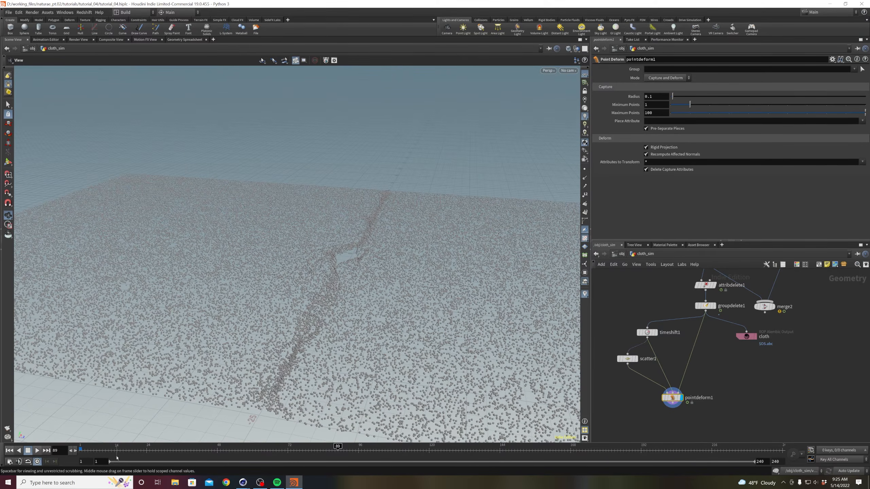
pyautogui.click(38, 451)
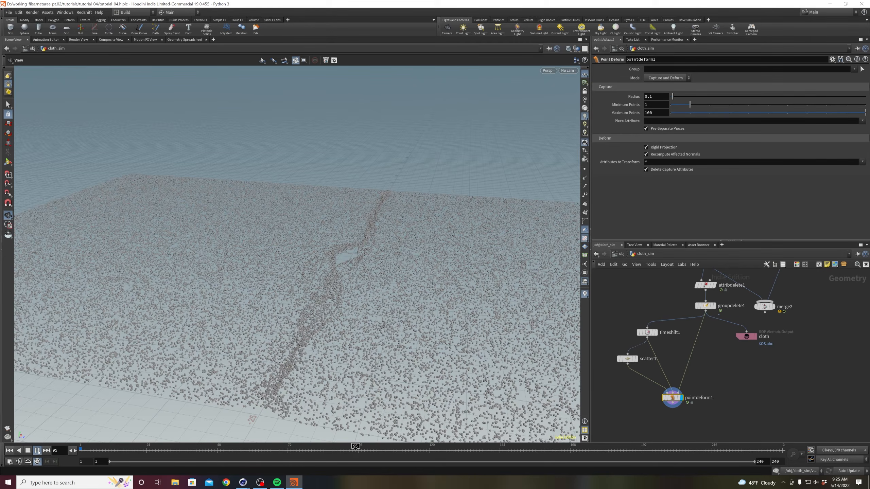
pyautogui.click(38, 452)
pyautogui.click(433, 450)
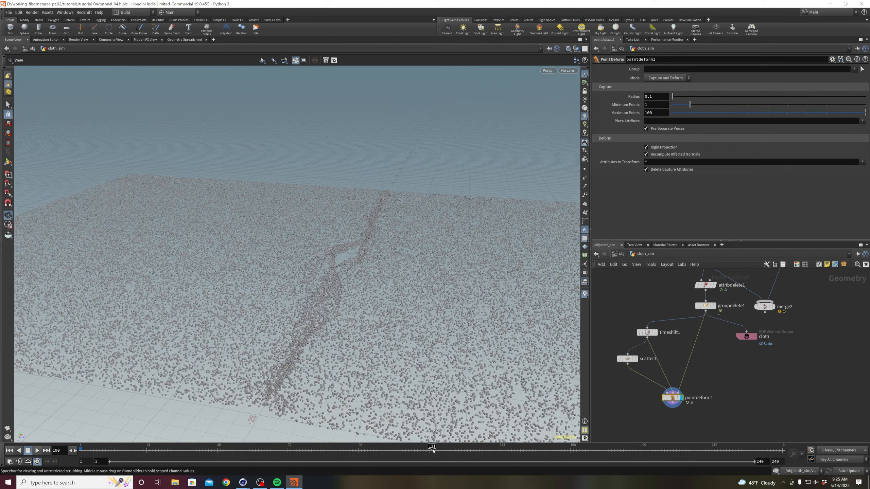
pyautogui.scroll(3, 375, 260)
pyautogui.moveTo(375, 260)
pyautogui.mouseDown()
pyautogui.moveTo(384, 243)
pyautogui.moveTo(375, 262)
pyautogui.mouseUp()
# - Move pointdeform1 down and insert an Attribute Create node between scatter1 and pointdeform1
pyautogui.moveTo(673, 405); pyautogui.dragTo(673, 424)
pyautogui.click(623, 389)
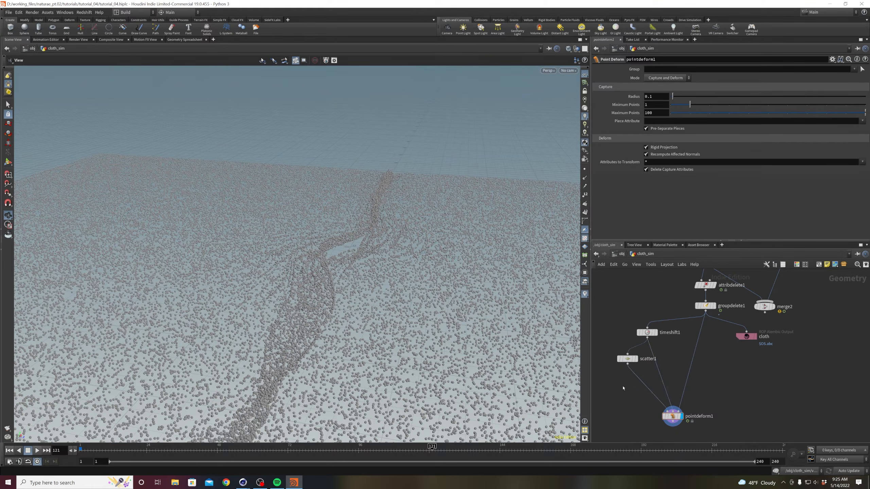
pyautogui.press('Tab')
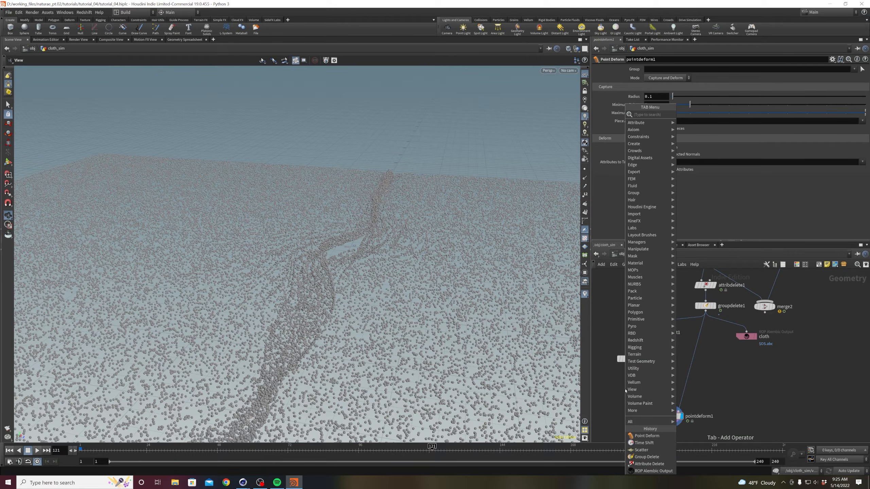
pyautogui.write('attribute cre')
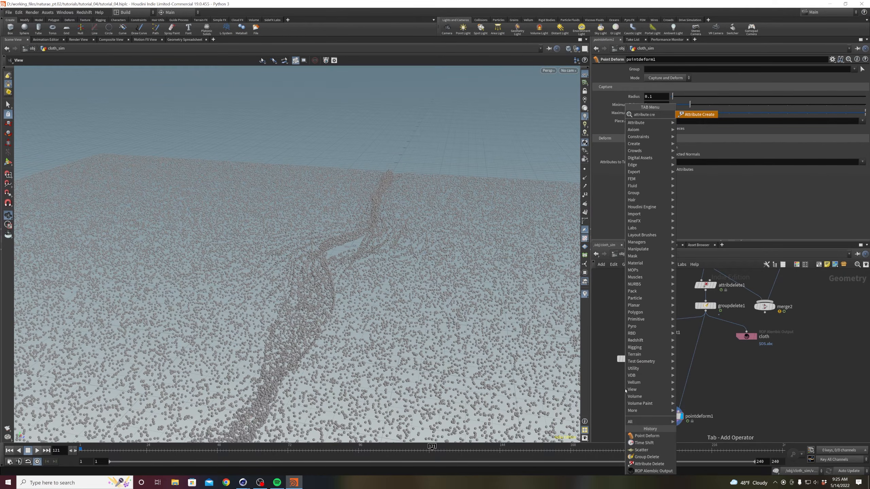
pyautogui.press('Return')
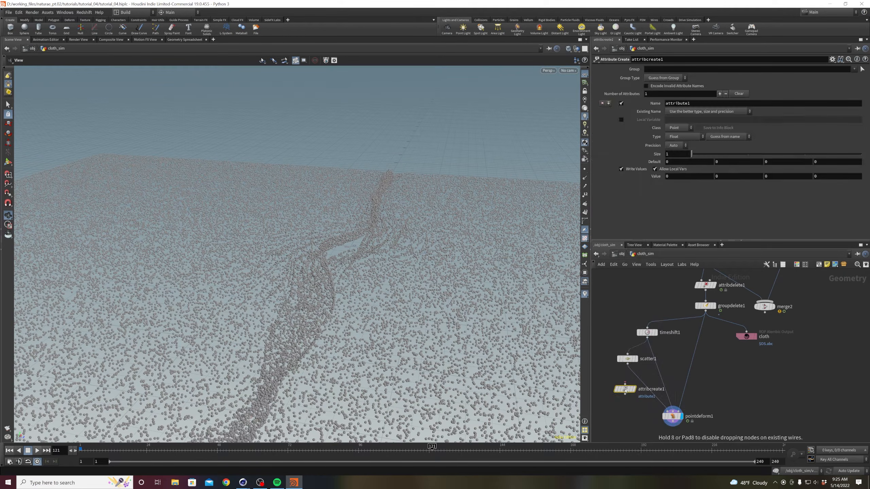
pyautogui.click(632, 379)
pyautogui.moveTo(634, 379); pyautogui.dragTo(628, 381)
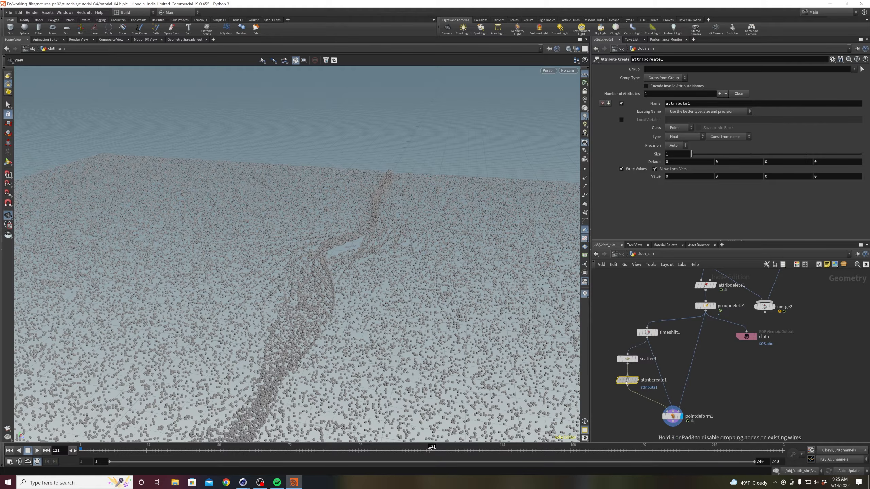
# - Name the attribute on attribcreate1 pscale and set its first value component to 1
pyautogui.doubleClick(715, 103)
pyautogui.write('pscale')
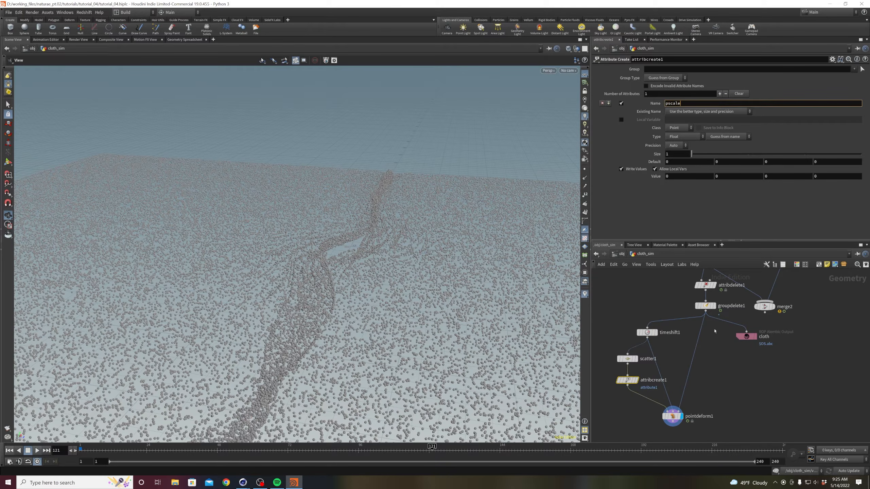
pyautogui.click(784, 421)
pyautogui.moveTo(782, 420); pyautogui.dragTo(795, 388, button='middle')
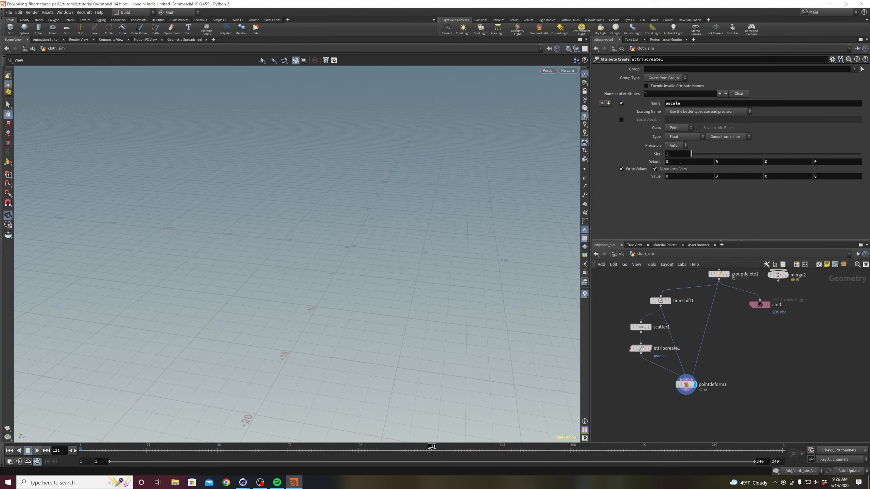
pyautogui.click(681, 176)
pyautogui.write('1')
pyautogui.press('Return')
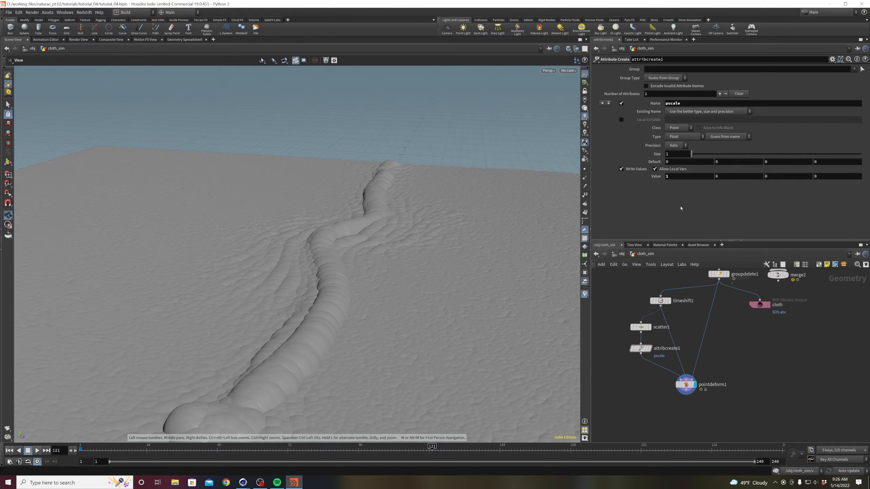
# - Reduce the pscale value on attribcreate1 to .1
pyautogui.moveTo(666, 404); pyautogui.dragTo(684, 377, button='middle')
pyautogui.moveTo(679, 177); pyautogui.dragTo(630, 176)
pyautogui.write('.1')
pyautogui.press('Return')
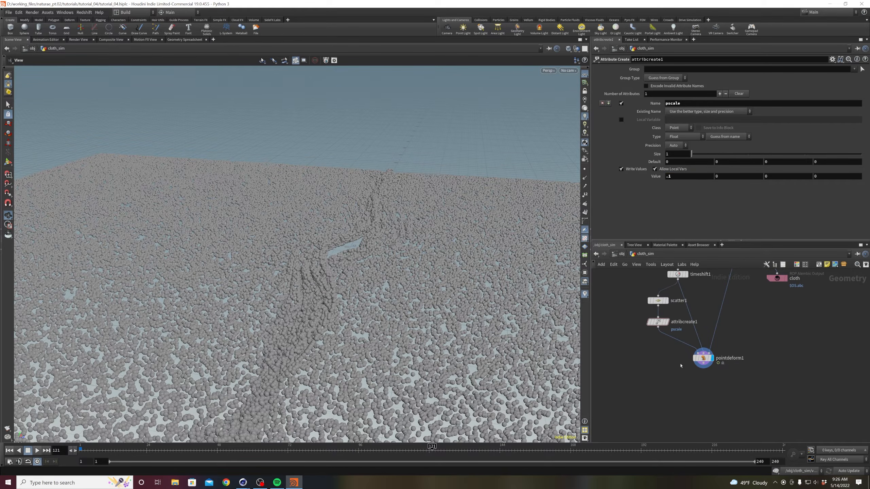
# - Insert an Attribute Randomize node between attribcreate1 and pointdeform1, aligned below attribcreate1
pyautogui.press('Tab')
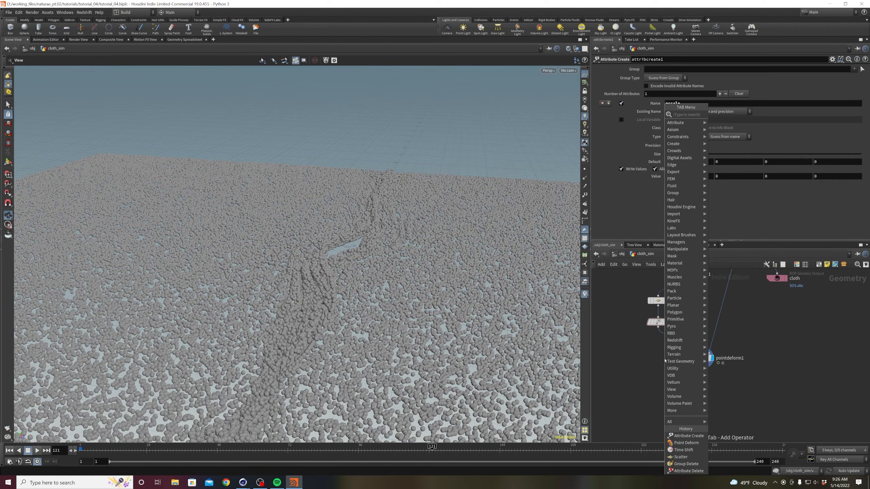
pyautogui.write('attribute r')
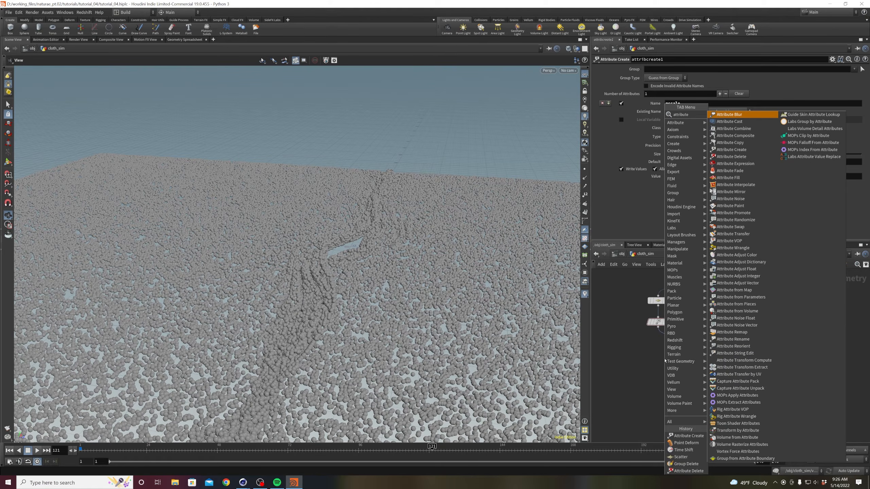
pyautogui.press('Return')
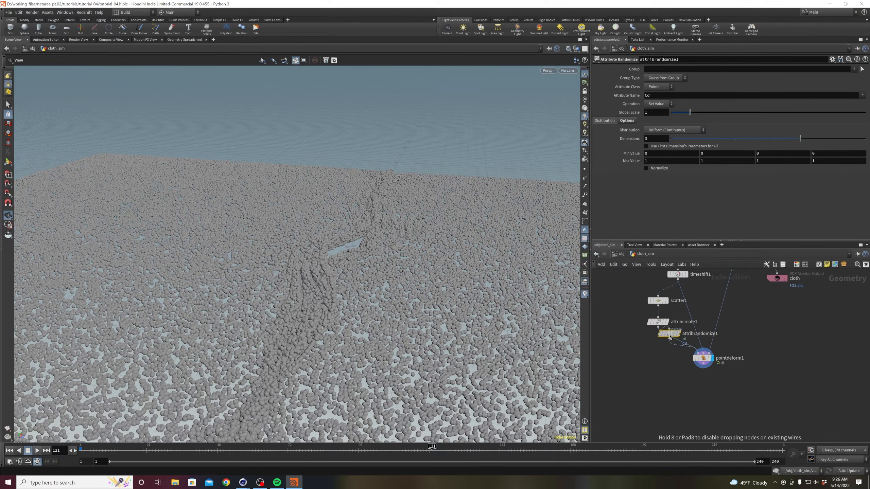
pyautogui.click(669, 342)
pyautogui.moveTo(670, 342); pyautogui.dragTo(658, 341)
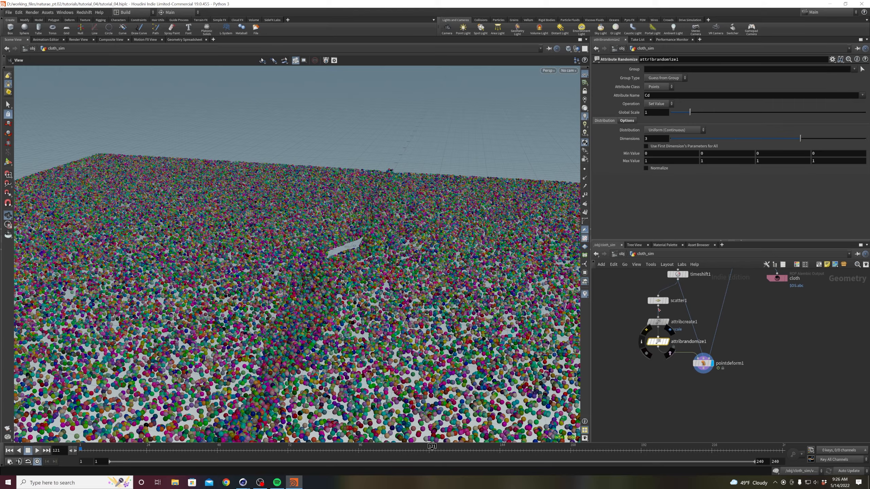
# - Set the attribute name on attribrandomize1 to pscale and its dimensions to 1
pyautogui.click(648, 95)
pyautogui.write('psac')
pyautogui.press('BackSpace')
pyautogui.press('BackSpace')
pyautogui.write('cale')
pyautogui.press('Return')
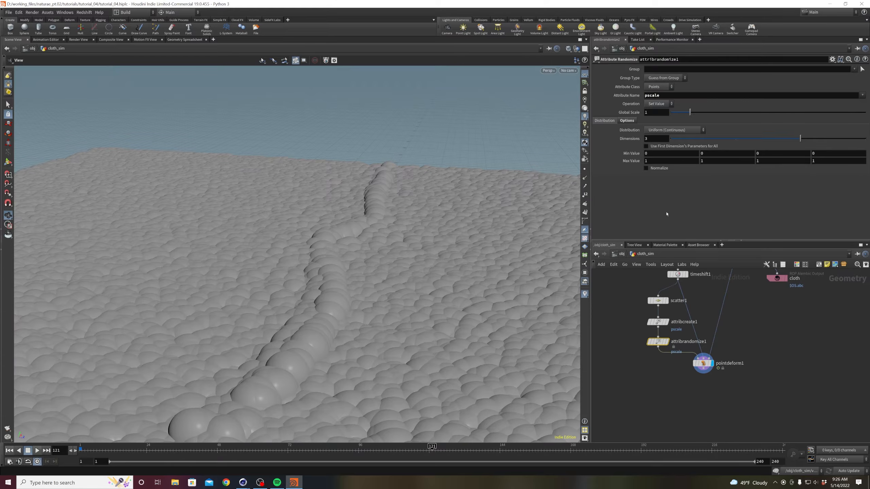
pyautogui.doubleClick(647, 138)
pyautogui.write('1')
pyautogui.press('Return')
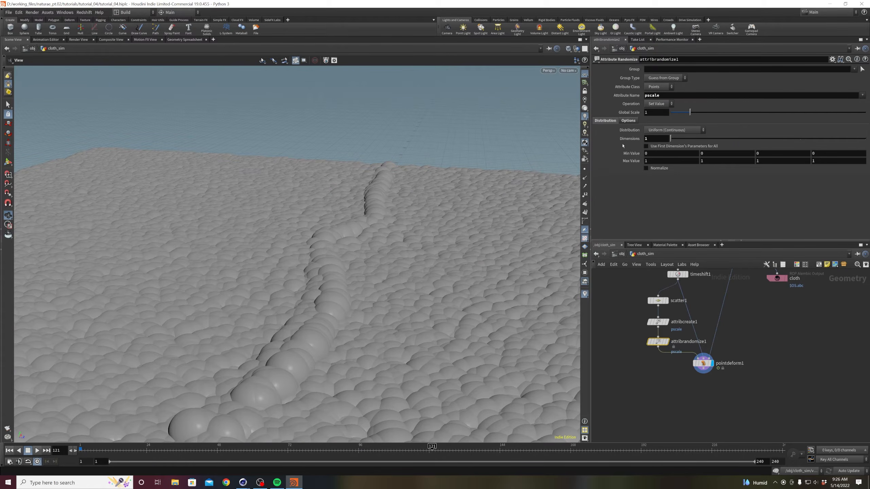
# - Set the randomized pscale's minimum value to .001 and its maximum value to .1
pyautogui.doubleClick(651, 149)
pyautogui.write('.001')
pyautogui.press('Return')
pyautogui.doubleClick(656, 154)
pyautogui.write('.1')
pyautogui.press('Return')
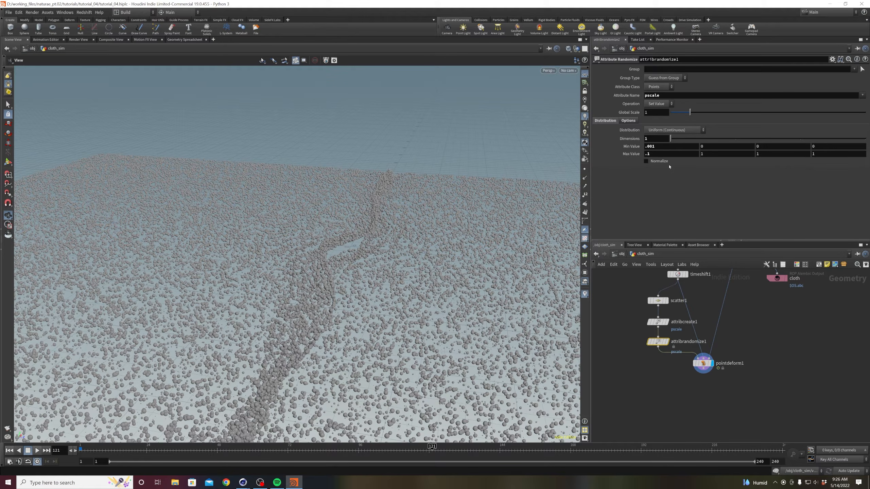
# - Switch the distribution to Custom Ramp, setting the ramp's last point to .1 and its first point to .001
pyautogui.click(673, 130)
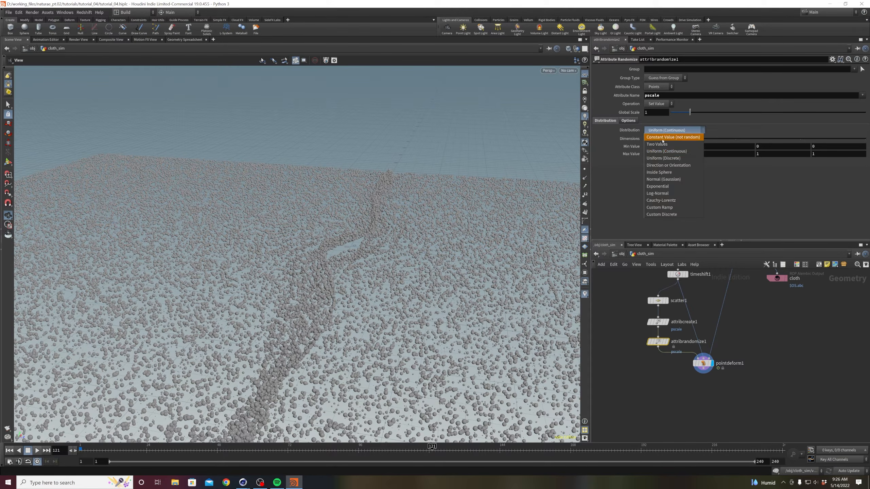
pyautogui.click(664, 207)
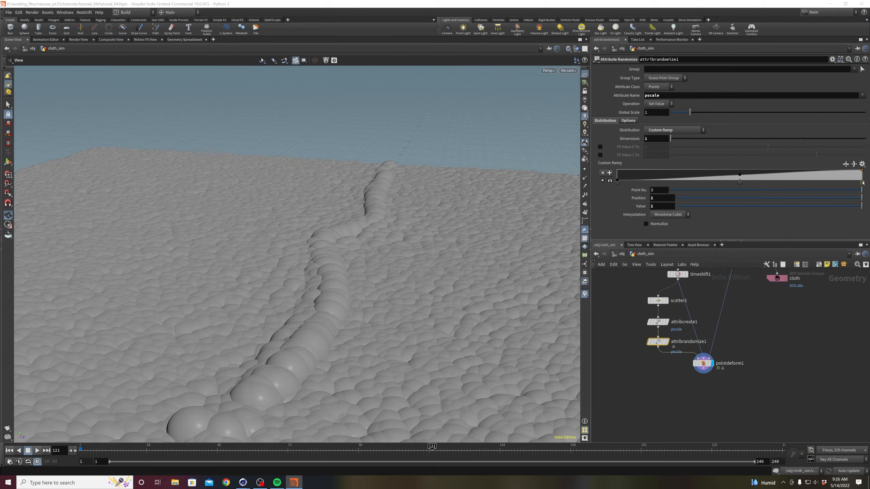
pyautogui.doubleClick(655, 206)
pyautogui.write('.1')
pyautogui.press('Return')
pyautogui.click(617, 182)
pyautogui.doubleClick(660, 206)
pyautogui.write('.001')
pyautogui.press('Return')
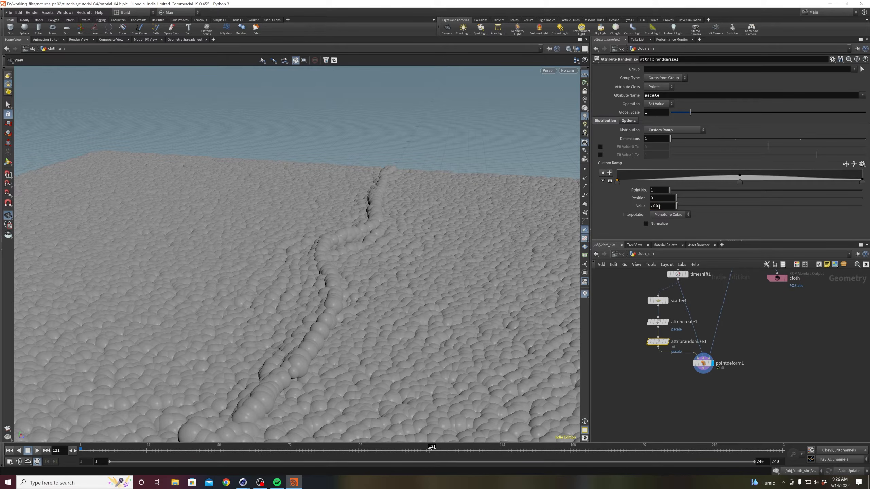
# - Set the ramp's middle point to a value of .005 and shift it to position about 0.77
pyautogui.click(739, 182)
pyautogui.doubleClick(660, 206)
pyautogui.write('.00')
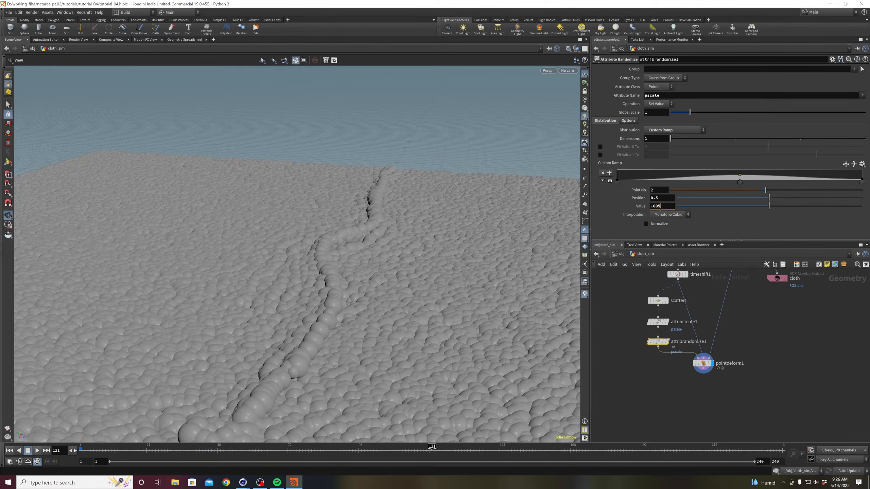
pyautogui.write('5')
pyautogui.press('Return')
pyautogui.moveTo(740, 182); pyautogui.dragTo(798, 183)
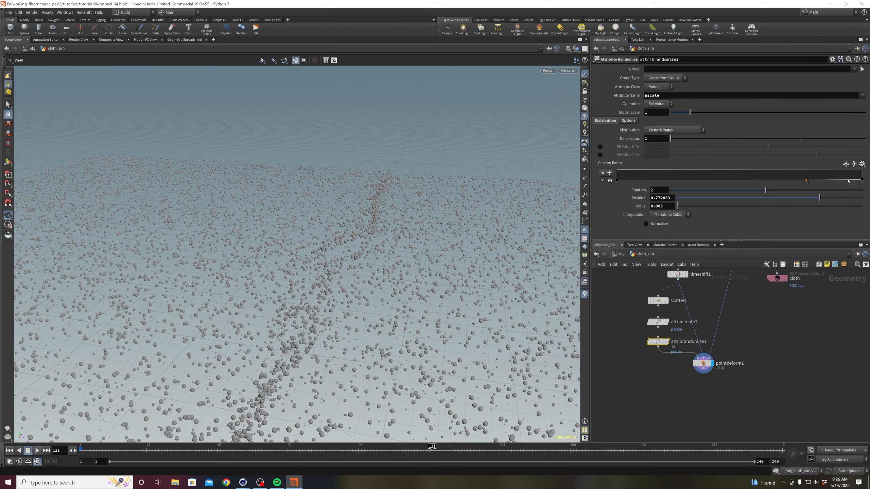
# - Set the ramp's last point to 0.2, then shift the middle point to position about 0.92 and lower its value
pyautogui.click(862, 180)
pyautogui.moveTo(700, 206); pyautogui.dragTo(694, 205)
pyautogui.write('2')
pyautogui.press('Return')
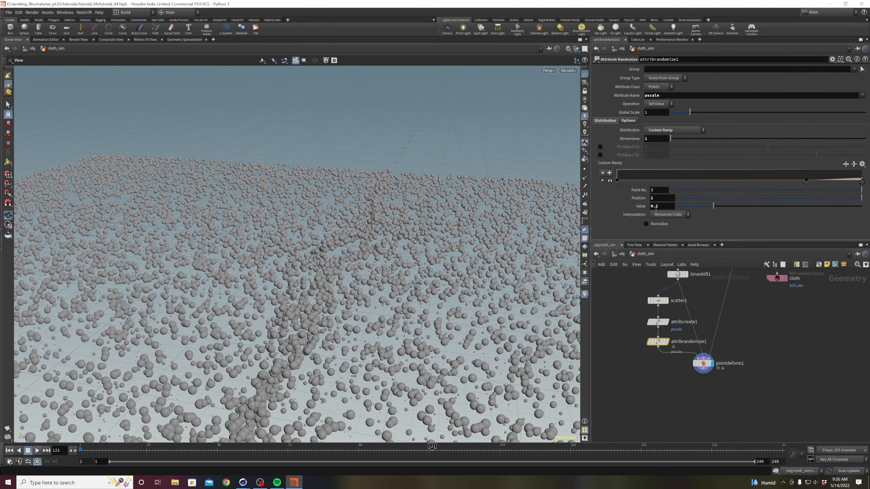
pyautogui.moveTo(806, 181); pyautogui.dragTo(843, 183)
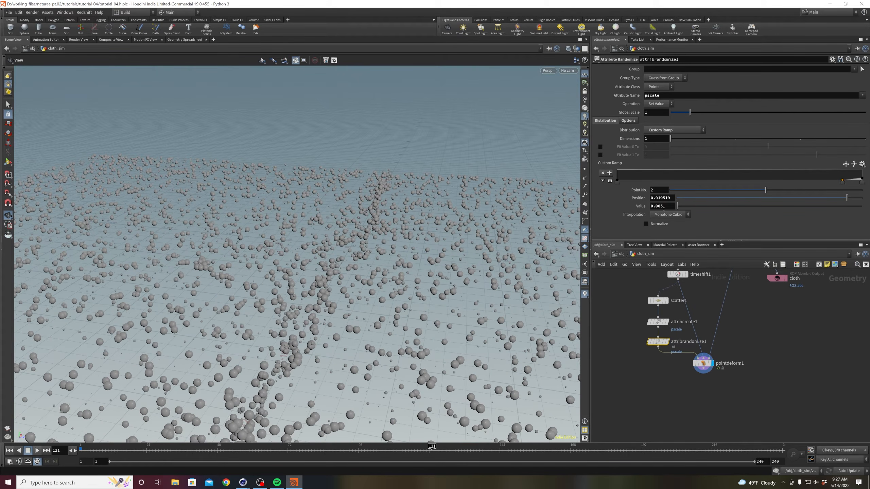
pyautogui.write('1')
pyautogui.press('Return')
# - Try slightly larger values for the first point of the pscale ramp on attribrandomize1
pyautogui.click(617, 181)
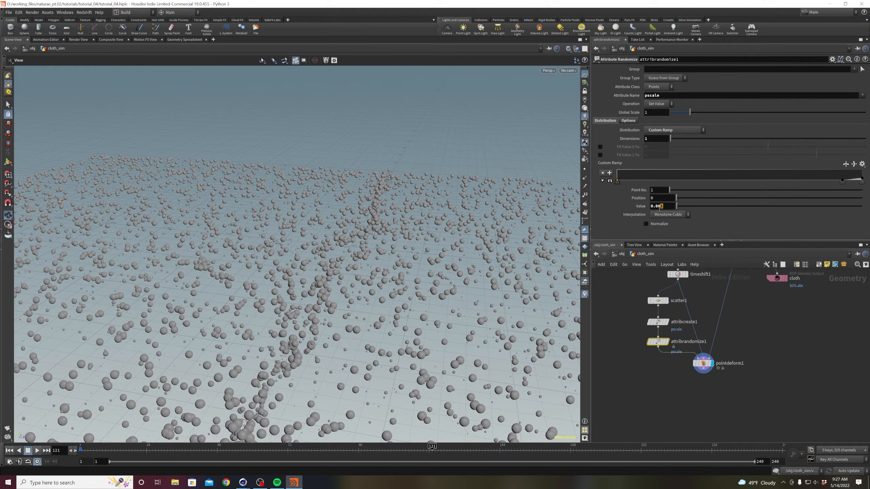
pyautogui.write('8')
pyautogui.press('Return')
pyautogui.write('9')
pyautogui.press('Return')
pyautogui.moveTo(617, 181); pyautogui.dragTo(613, 186)
pyautogui.write('1')
pyautogui.press('Return')
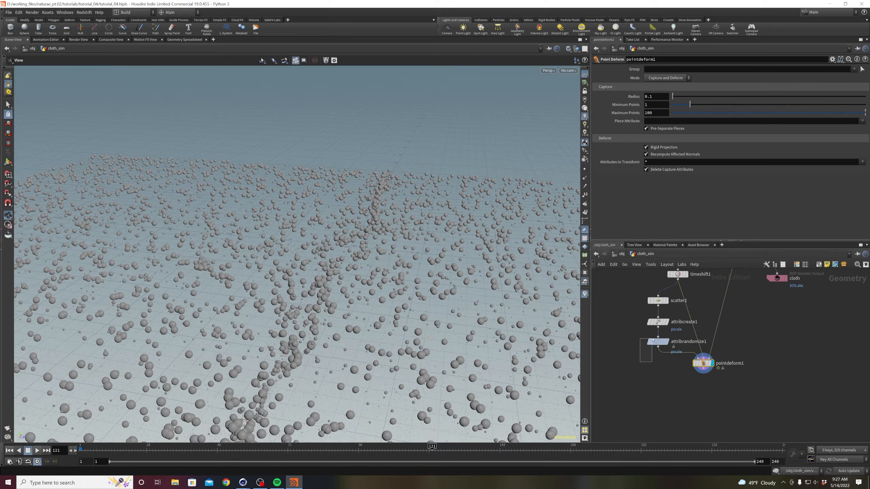
# - Raise the ramp's first point and set its value to 0.09
pyautogui.moveTo(618, 181); pyautogui.dragTo(618, 179)
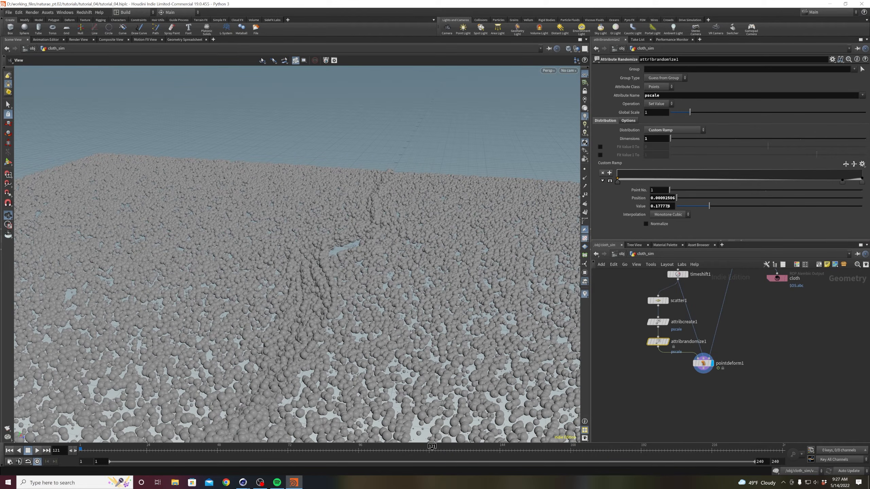
pyautogui.doubleClick(655, 206)
pyautogui.write('0.09')
pyautogui.press('Return')
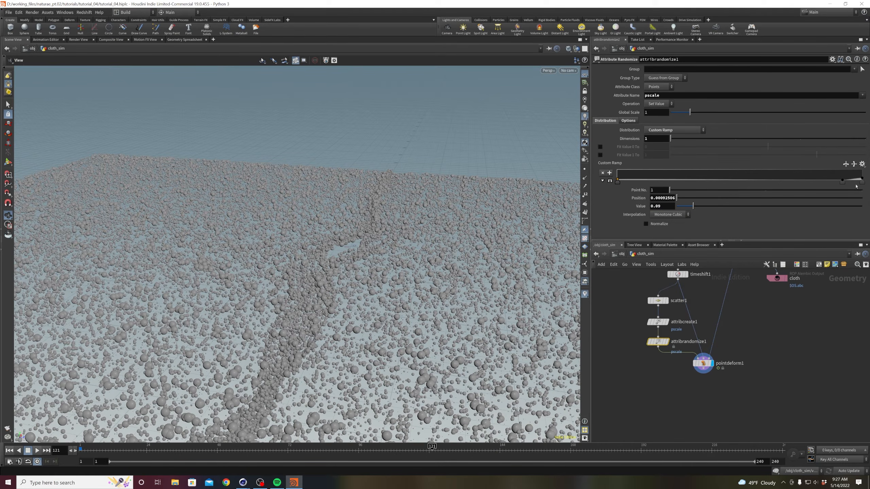
# - Move the ramp's middle point to position about 0.86 with value 0, and inspect the particle sizes at frame 112
pyautogui.moveTo(844, 184); pyautogui.dragTo(868, 179)
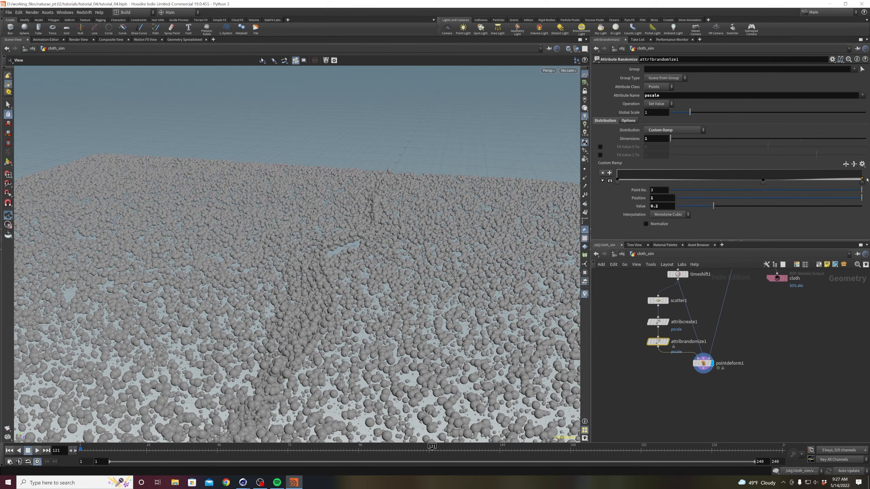
pyautogui.moveTo(763, 181); pyautogui.dragTo(827, 182)
pyautogui.moveTo(800, 429); pyautogui.dragTo(800, 392, button='middle')
pyautogui.moveTo(377, 293); pyautogui.dragTo(311, 299)
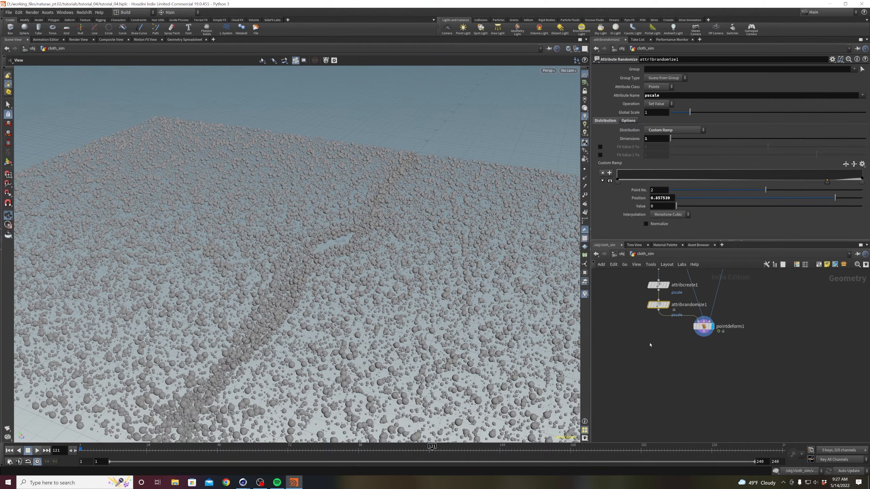
pyautogui.moveTo(348, 450); pyautogui.dragTo(406, 450)
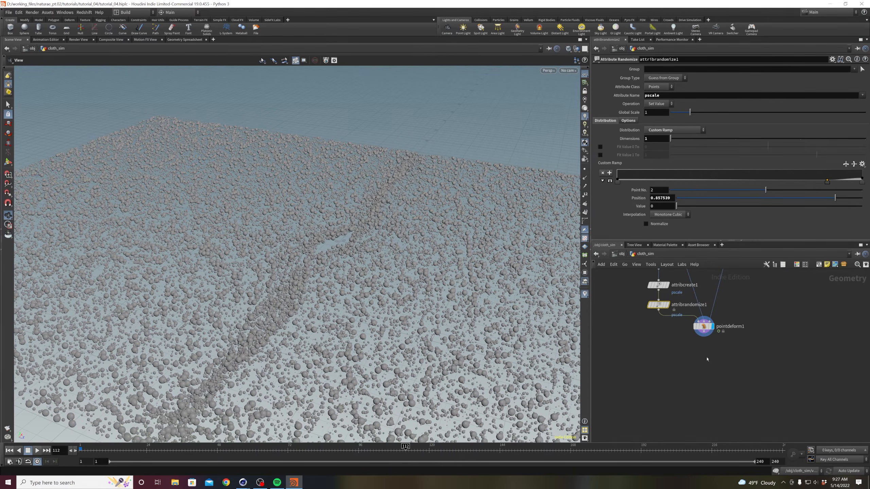
# - Add a Box node in the empty area beside pointdeform1
pyautogui.moveTo(707, 359); pyautogui.dragTo(728, 397, button='middle')
pyautogui.moveTo(655, 373); pyautogui.dragTo(683, 370, button='middle')
pyautogui.click(662, 361)
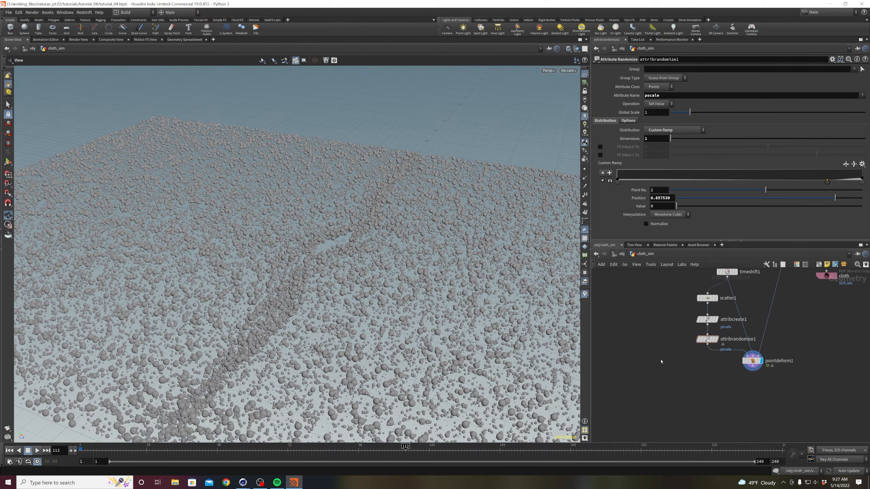
pyautogui.press('Tab')
pyautogui.write('box')
pyautogui.press('Return')
pyautogui.click(661, 362)
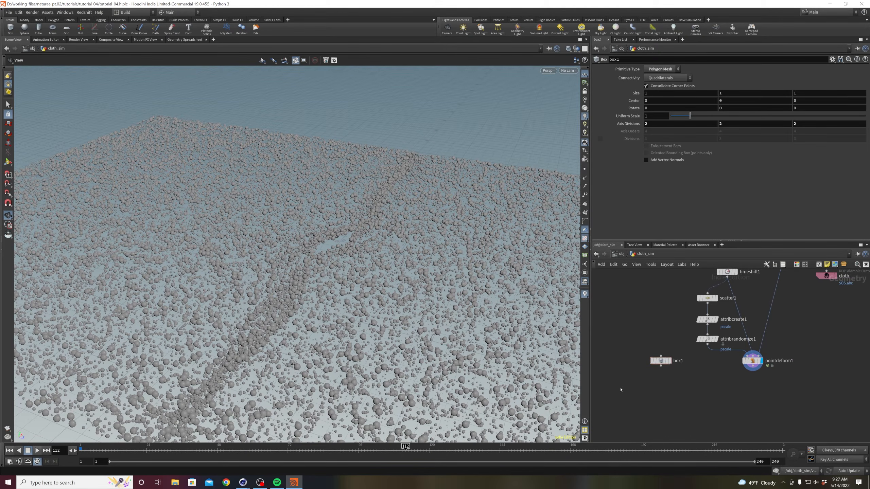
# - Add a Test Geometry: Pig Head node in the empty area of the network, away from pointdeform1
pyautogui.press('Tab')
pyautogui.write('pighea')
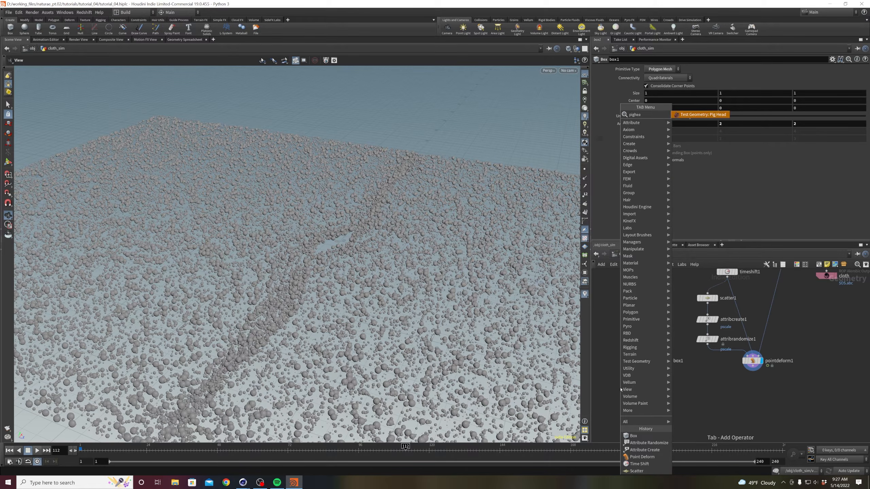
pyautogui.press('Return')
pyautogui.click(621, 389)
pyautogui.moveTo(711, 442); pyautogui.dragTo(704, 399, button='middle')
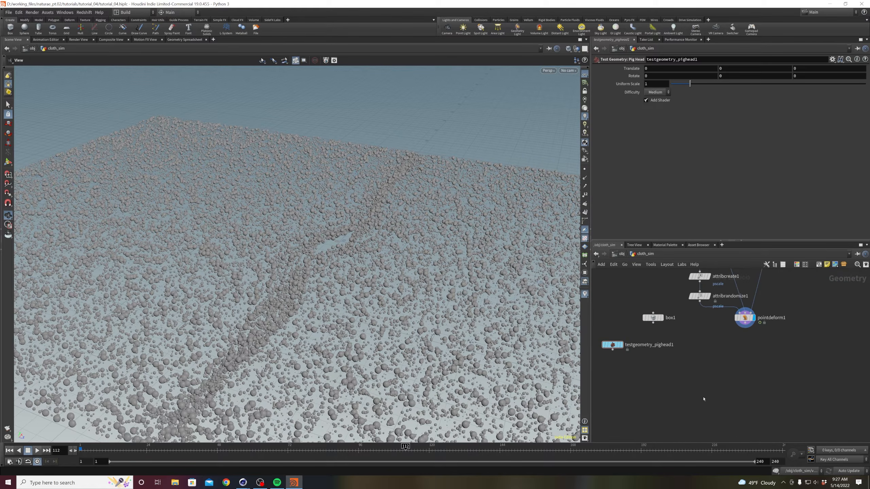
# - Add a Copy to Points node and connect pointdeform1 to its target points input
pyautogui.press('Tab')
pyautogui.write('copy')
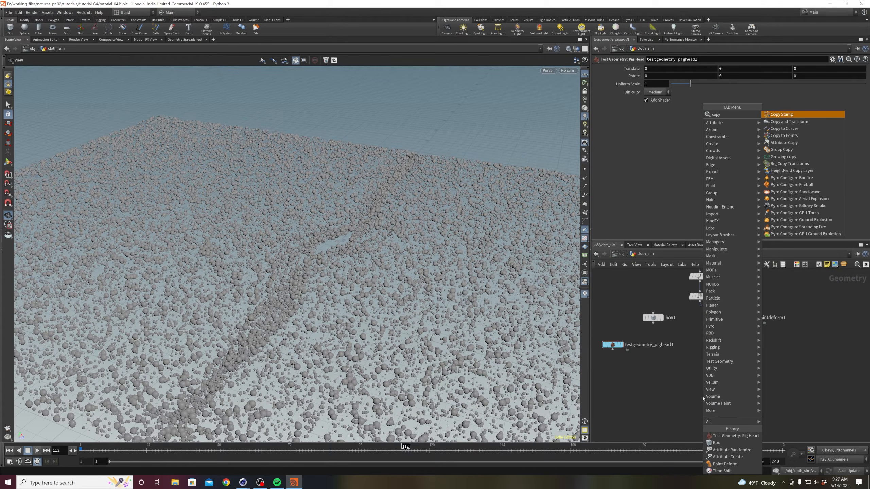
pyautogui.write('topo')
pyautogui.press('Return')
pyautogui.click(704, 398)
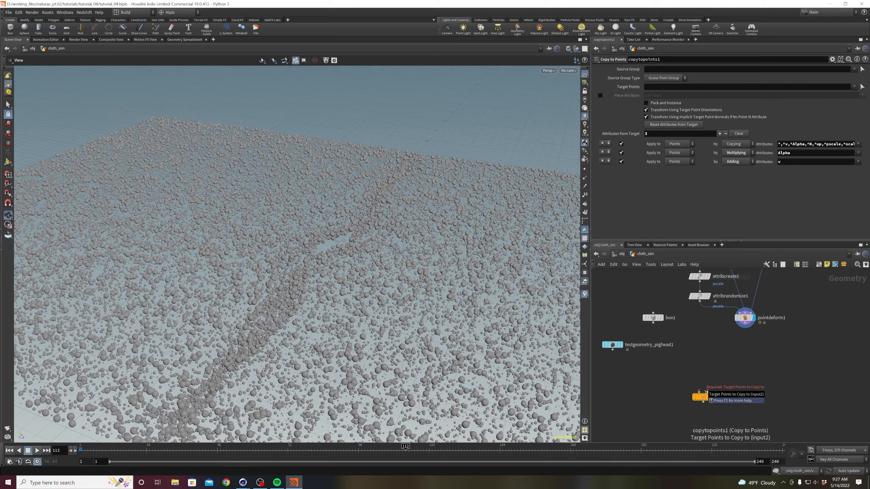
pyautogui.moveTo(707, 392); pyautogui.dragTo(745, 323)
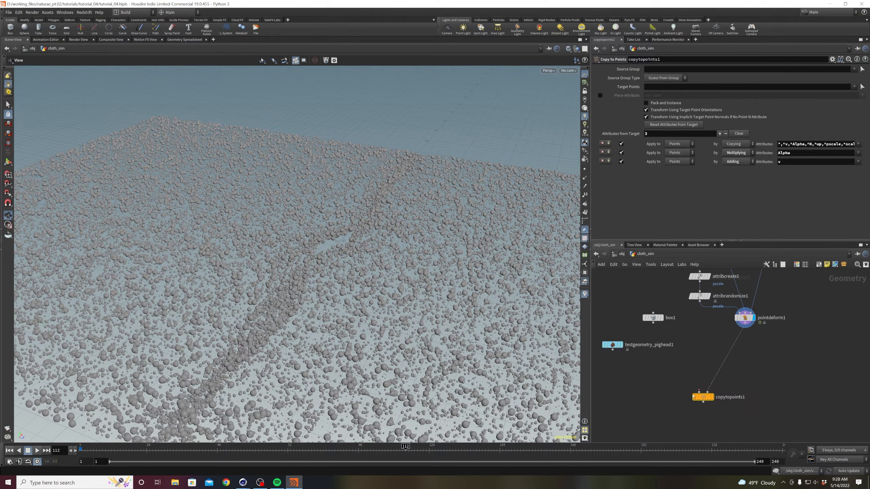
# - Merge testgeometry_pighead1 and box1 and feed the merge into the geometry input of copytopoints1
pyautogui.moveTo(653, 318); pyautogui.dragTo(699, 391)
pyautogui.click(648, 383)
# - Enable Pack and Instance on copytopoints1 and display its output to inspect the copies
pyautogui.click(703, 397)
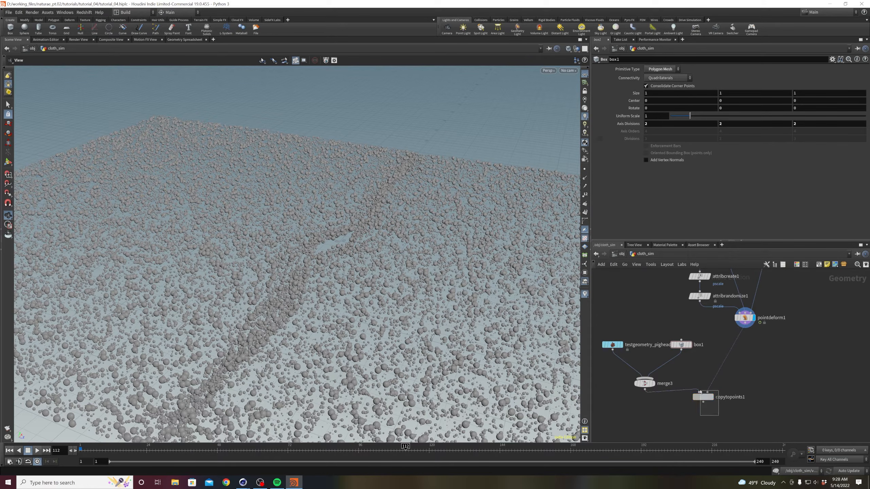
pyautogui.click(648, 104)
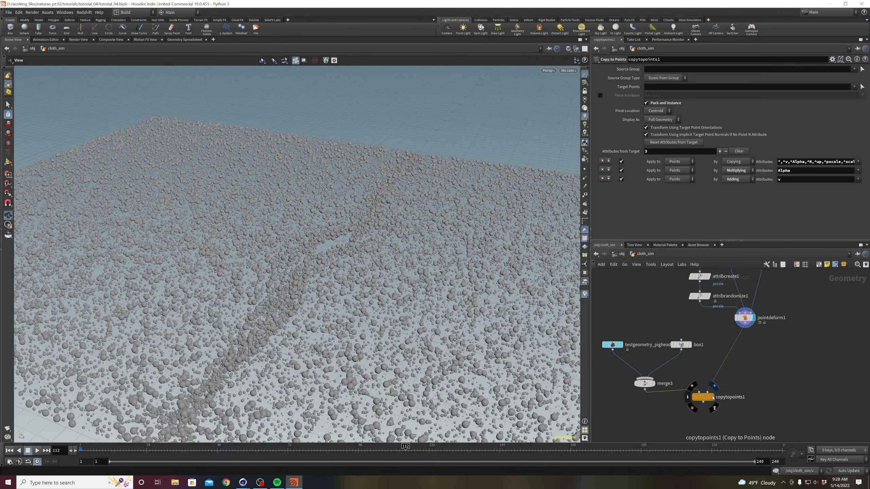
pyautogui.click(714, 386)
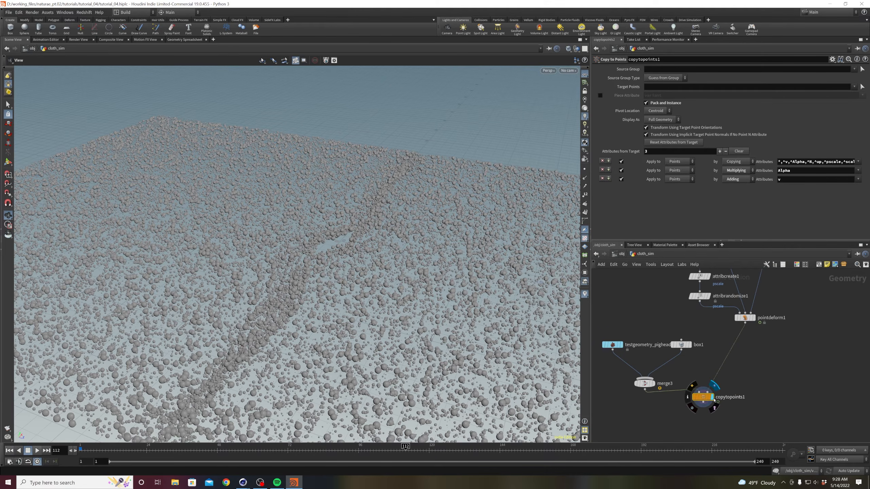
pyautogui.moveTo(440, 339); pyautogui.dragTo(394, 358)
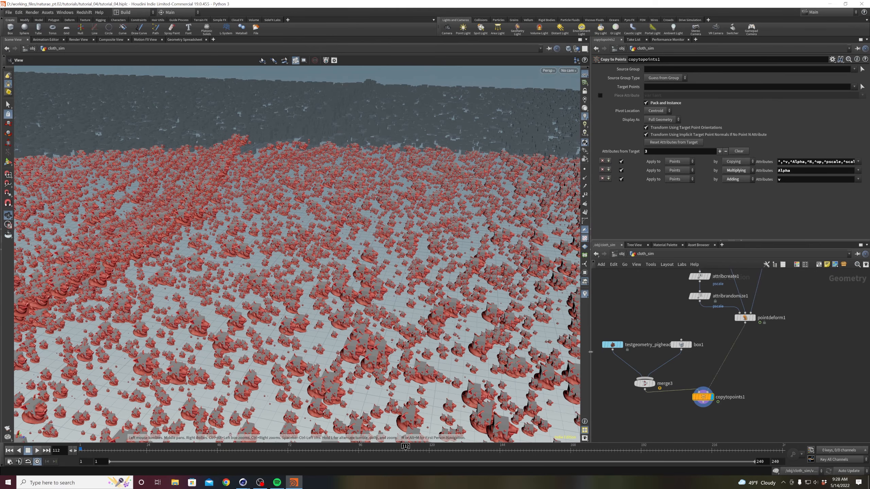
# - Wire testgeometry_pighead1 directly into copytopoints1, move pointdeform1 down, and delete box1 and merge3
pyautogui.moveTo(612, 350); pyautogui.dragTo(688, 393)
pyautogui.moveTo(363, 297); pyautogui.dragTo(339, 295)
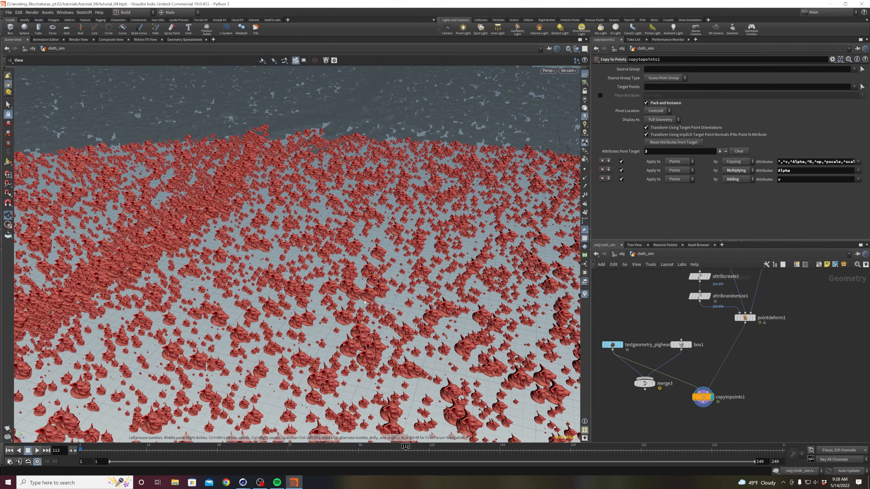
pyautogui.moveTo(665, 326); pyautogui.dragTo(674, 373, button='middle')
pyautogui.moveTo(753, 365); pyautogui.dragTo(772, 393)
pyautogui.click(689, 392)
pyautogui.press('Delete')
pyautogui.click(652, 431)
pyautogui.press('Delete')
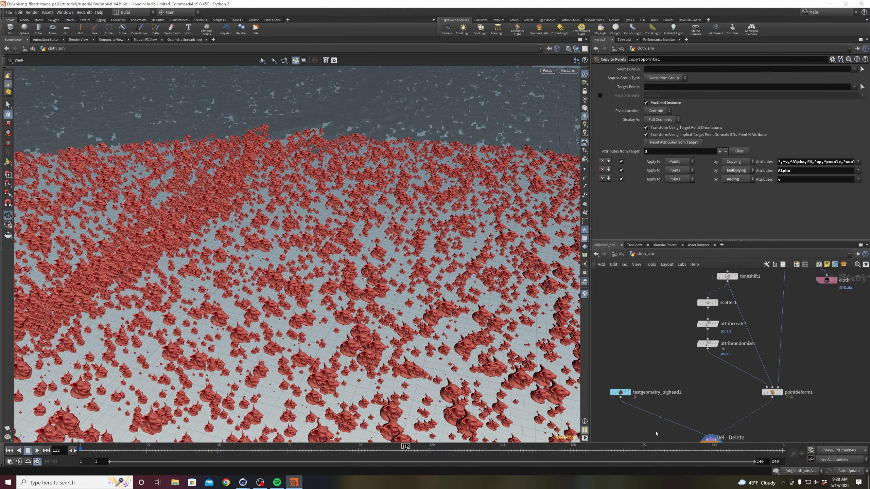
# - Add an Attribute Create node and insert it between attribrandomize1 and pointdeform1
pyautogui.press('Tab')
pyautogui.write('a')
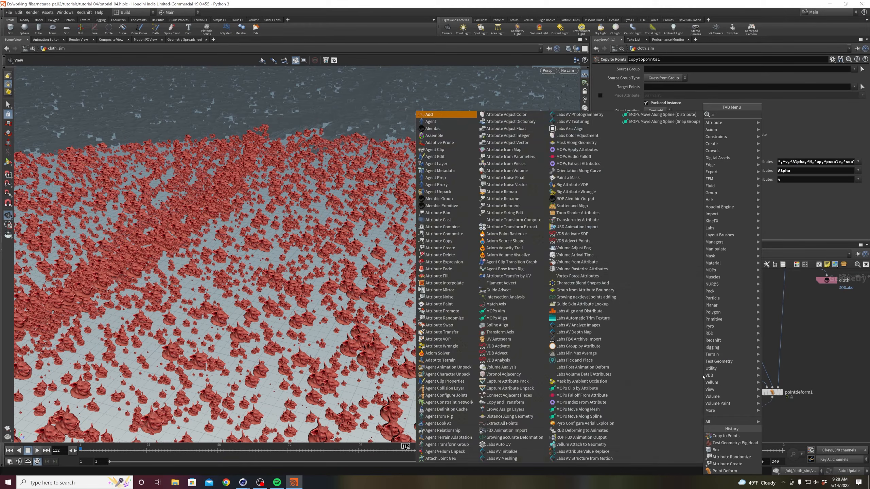
pyautogui.write('ttribute crea')
pyautogui.press('Return')
pyautogui.click(704, 377)
pyautogui.moveTo(703, 377); pyautogui.dragTo(720, 364)
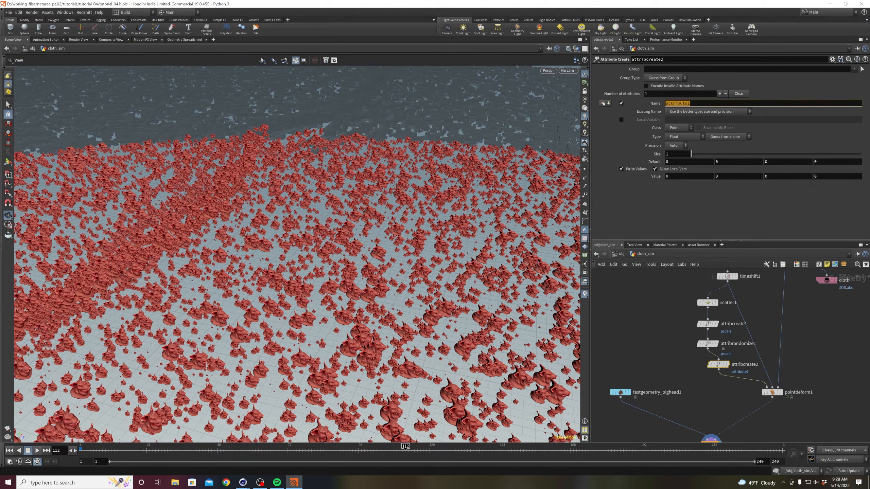
# - Name the attribute on attribcreate2 orient, set its size to 4, and align the node under attribrandomize1
pyautogui.write('orient')
pyautogui.click(672, 154)
pyautogui.press('Return')
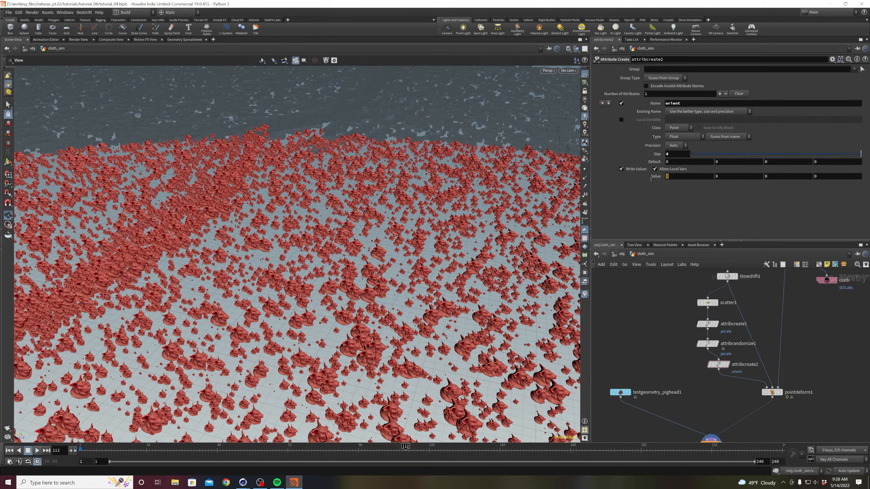
pyautogui.moveTo(726, 367); pyautogui.dragTo(715, 368)
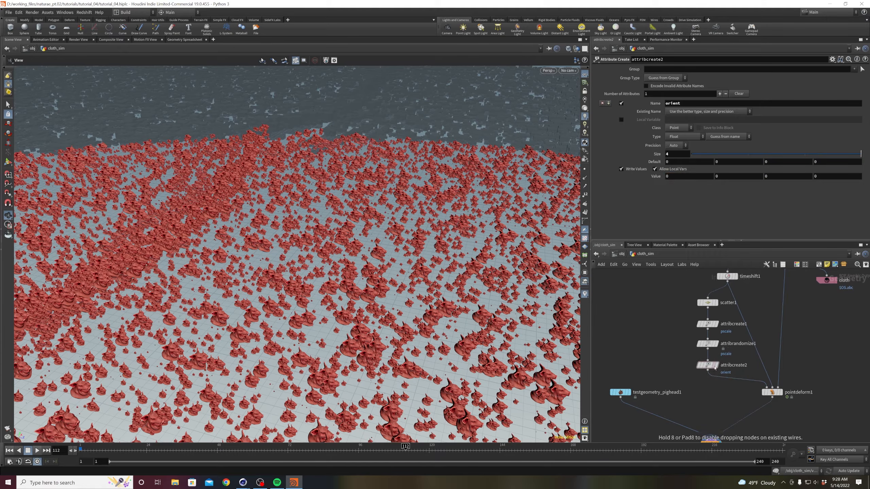
# - Add an Attribute Randomize node and insert it between attribcreate2 and pointdeform1
pyautogui.press('Tab')
pyautogui.write('attribrand')
pyautogui.press('Return')
pyautogui.click(712, 389)
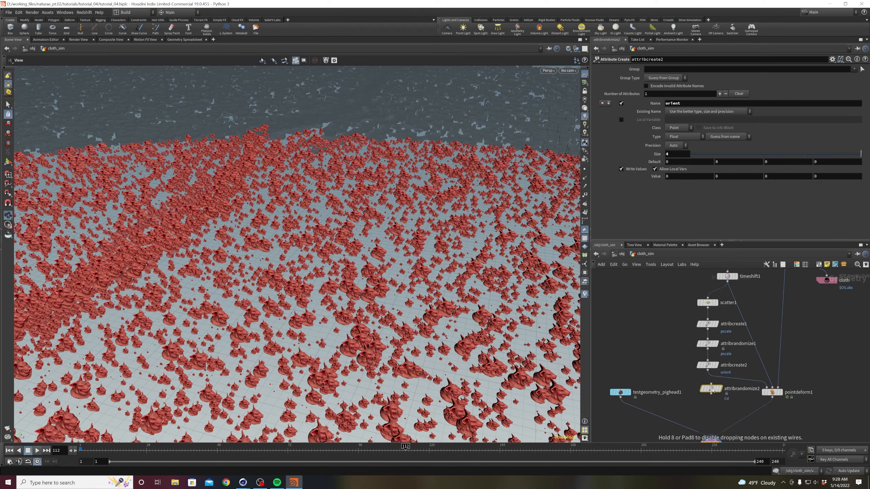
pyautogui.moveTo(712, 390); pyautogui.dragTo(713, 386)
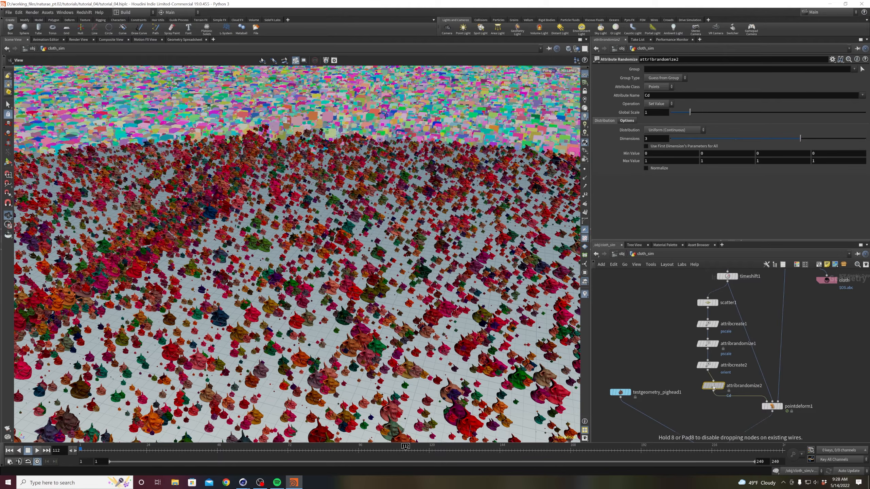
# - Set attribrandomize2 to randomize the orient attribute with 4 dimensions
pyautogui.moveTo(658, 96); pyautogui.dragTo(619, 98)
pyautogui.write('or')
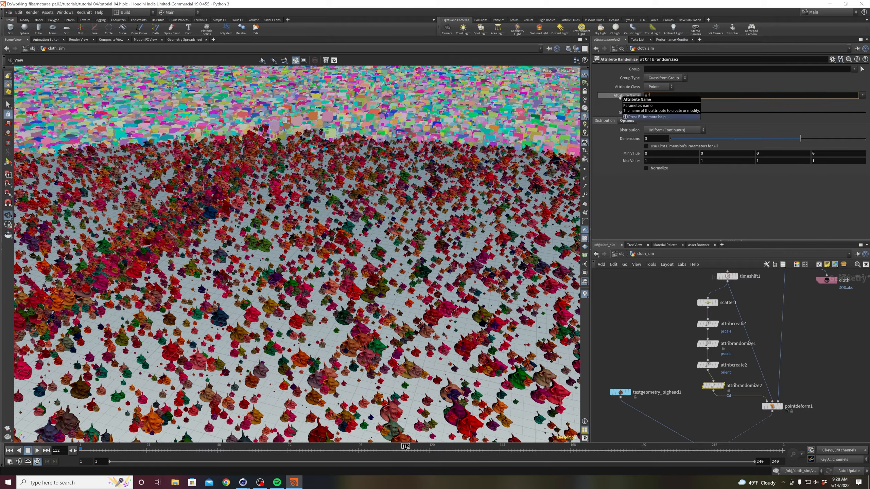
pyautogui.write('ient')
pyautogui.press('Return')
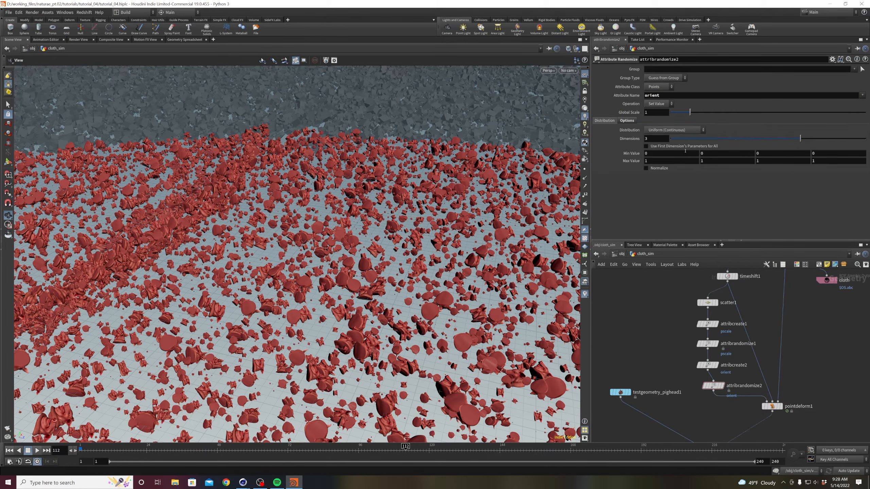
pyautogui.click(667, 130)
pyautogui.click(666, 130)
pyautogui.doubleClick(651, 139)
pyautogui.write('4')
pyautogui.press('Return')
# - Scrub the timeline and inspect the randomly oriented pig head copies on the moving cloth from several angles
pyautogui.moveTo(655, 336); pyautogui.dragTo(657, 301, button='middle')
pyautogui.moveTo(337, 317)
pyautogui.mouseDown()
pyautogui.moveTo(347, 303)
pyautogui.moveTo(322, 284)
pyautogui.moveTo(313, 292)
pyautogui.mouseUp()
pyautogui.click(424, 449)
pyautogui.moveTo(424, 448); pyautogui.dragTo(487, 446)
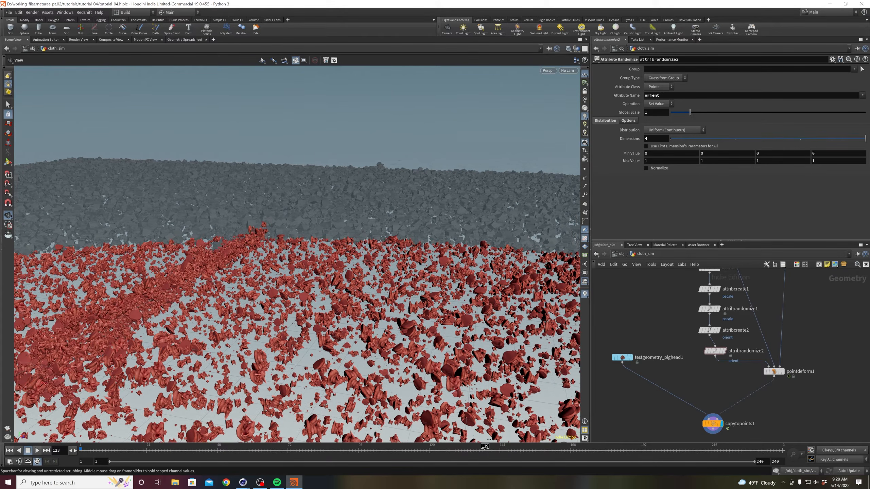
pyautogui.moveTo(365, 287); pyautogui.dragTo(350, 343, button='right')
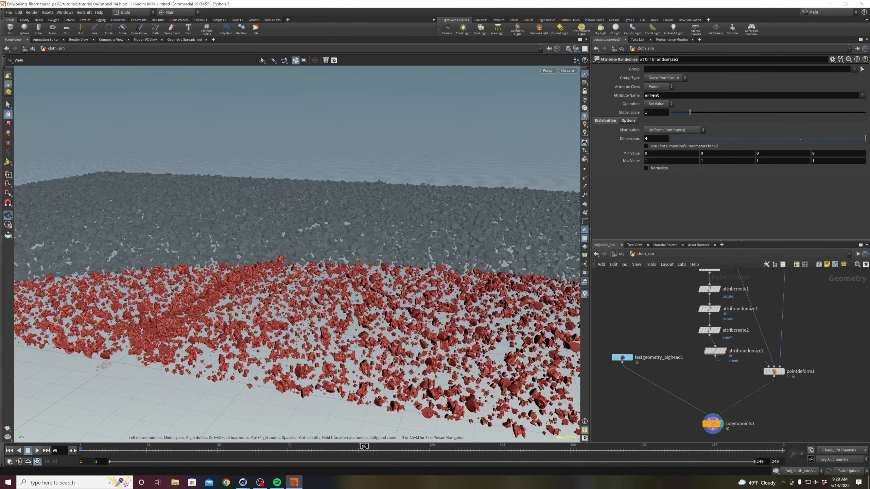
pyautogui.moveTo(410, 320); pyautogui.dragTo(406, 348)
pyautogui.moveTo(407, 348); pyautogui.dragTo(405, 322, button='right')
pyautogui.moveTo(406, 322); pyautogui.dragTo(398, 353, button='middle')
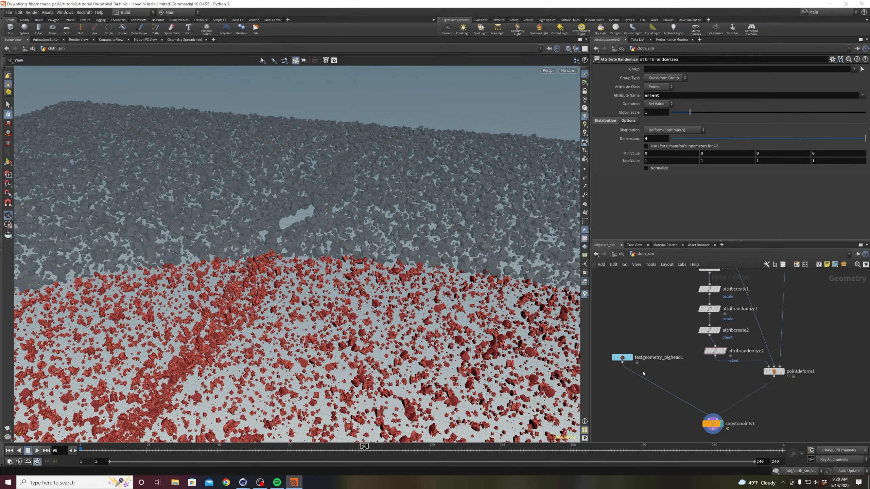
pyautogui.moveTo(647, 332); pyautogui.dragTo(654, 330, button='middle')
pyautogui.scroll(-2, 654, 331)
pyautogui.scroll(2, 654, 330)
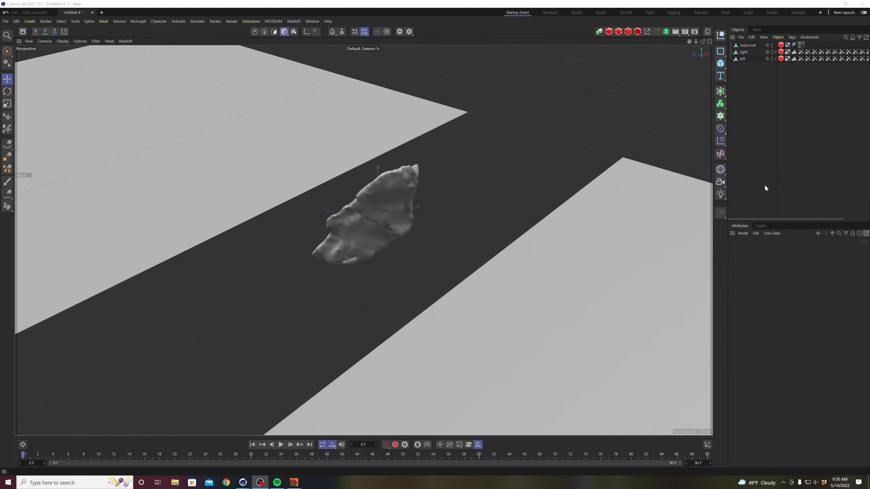
# - In Cinema 4D, open the project settings and set the frame rate to 24 FPS
pyautogui.keyDown('alt'); pyautogui.moveTo(515, 252); pyautogui.dragTo(533, 241, button='middle'); pyautogui.keyUp('alt')
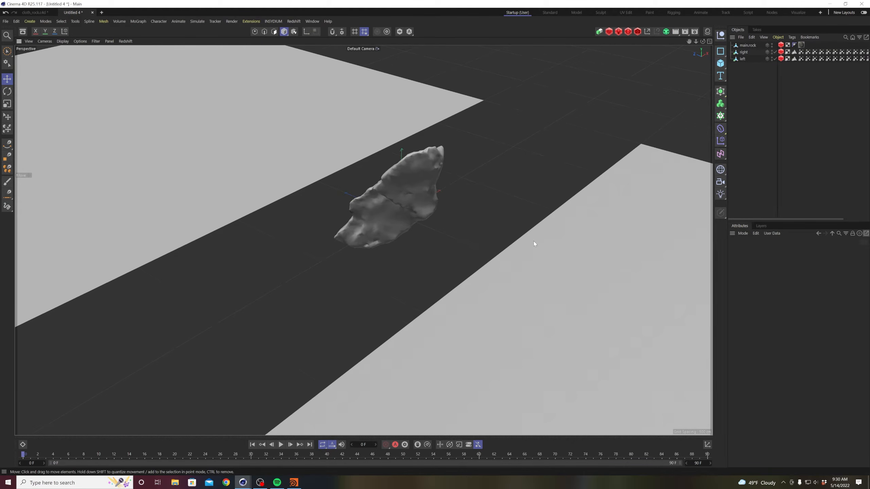
pyautogui.keyDown('alt'); pyautogui.moveTo(388, 209); pyautogui.dragTo(377, 226); pyautogui.keyUp('alt')
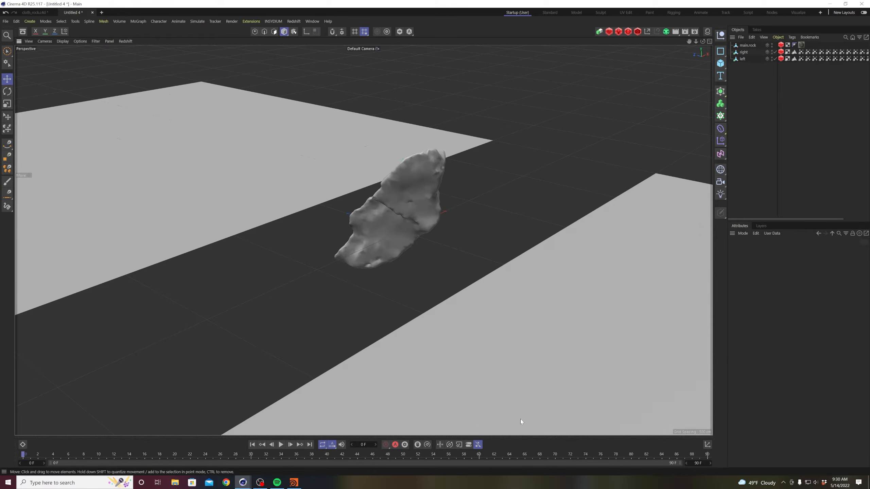
pyautogui.hotkey('ctrl', 'd')
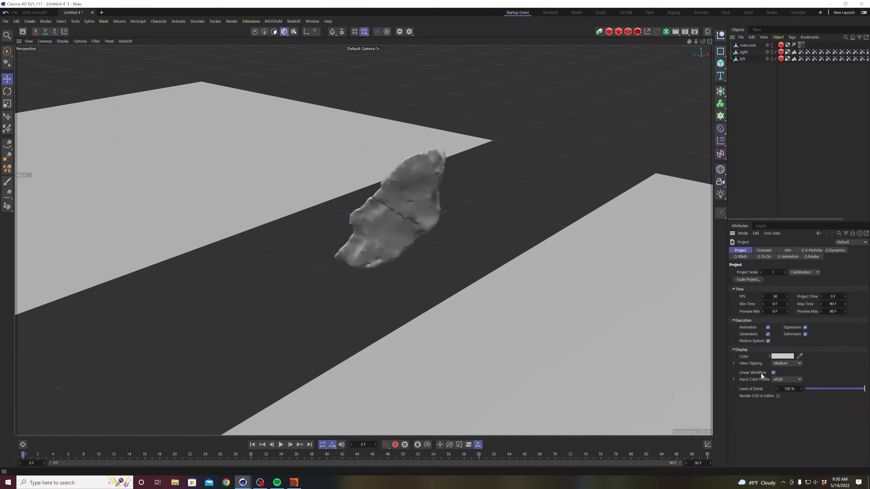
pyautogui.click(778, 296)
pyautogui.write('24')
pyautogui.press('Return')
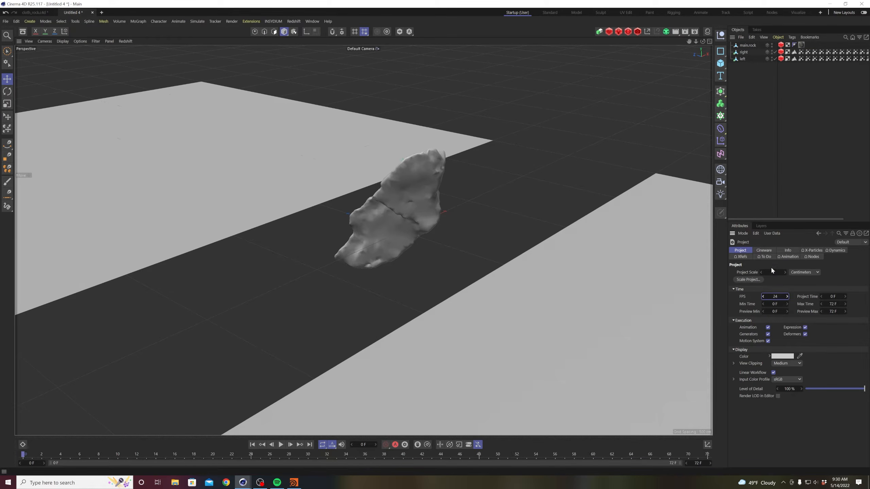
# - Select the left and right Alembic objects and toggle each off and back on to check the two cloth pieces
pyautogui.click(742, 59)
pyautogui.click(743, 52)
pyautogui.click(775, 51)
pyautogui.click(775, 52)
pyautogui.click(775, 59)
pyautogui.click(776, 59)
pyautogui.keyDown('alt'); pyautogui.moveTo(565, 330); pyautogui.dragTo(552, 352); pyautogui.keyUp('alt')
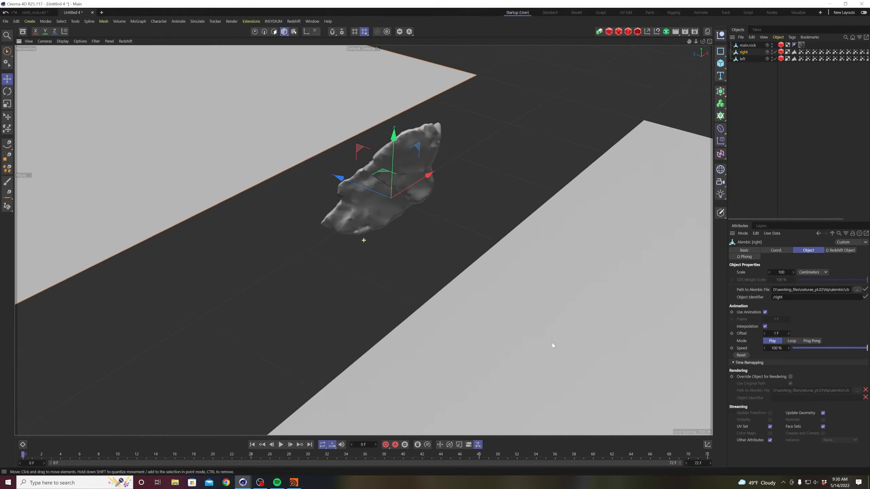
pyautogui.keyDown('alt'); pyautogui.moveTo(553, 346); pyautogui.dragTo(565, 330, button='middle'); pyautogui.keyUp('alt')
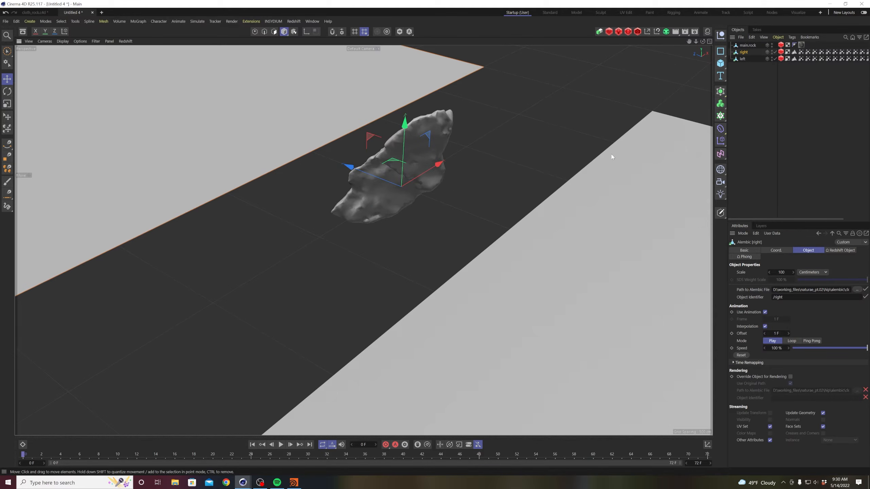
# - Extend the project timeline to 240 frames and scrub the cloth animation to frame 145
pyautogui.moveTo(187, 455); pyautogui.dragTo(651, 413)
pyautogui.click(698, 463)
pyautogui.write('240')
pyautogui.press('Return')
pyautogui.moveTo(318, 457); pyautogui.dragTo(437, 447)
# - Deselect the right Alembic, hide the workplane in the viewport, and disable the left cloth Alembic
pyautogui.keyDown('alt'); pyautogui.moveTo(404, 198); pyautogui.dragTo(396, 229, button='middle'); pyautogui.keyUp('alt')
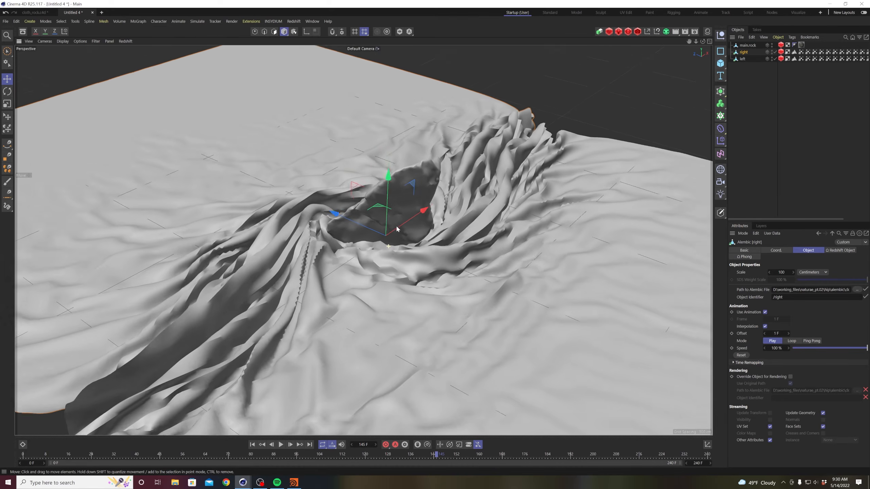
pyautogui.keyDown('alt'); pyautogui.moveTo(396, 229); pyautogui.dragTo(404, 226, button='right'); pyautogui.keyUp('alt')
pyautogui.keyDown('alt'); pyautogui.moveTo(404, 226); pyautogui.dragTo(365, 231); pyautogui.keyUp('alt')
pyautogui.click(769, 146)
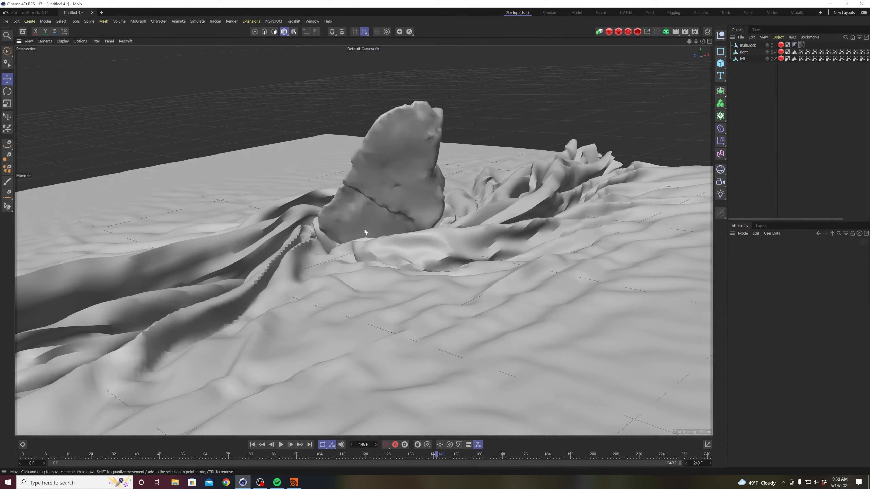
pyautogui.click(96, 41)
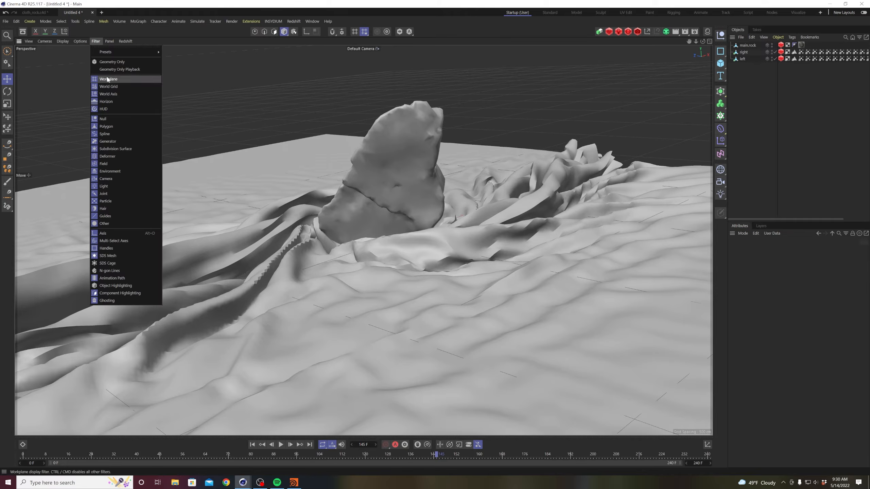
pyautogui.click(120, 79)
pyautogui.keyDown('alt'); pyautogui.moveTo(399, 196); pyautogui.dragTo(420, 223); pyautogui.keyUp('alt')
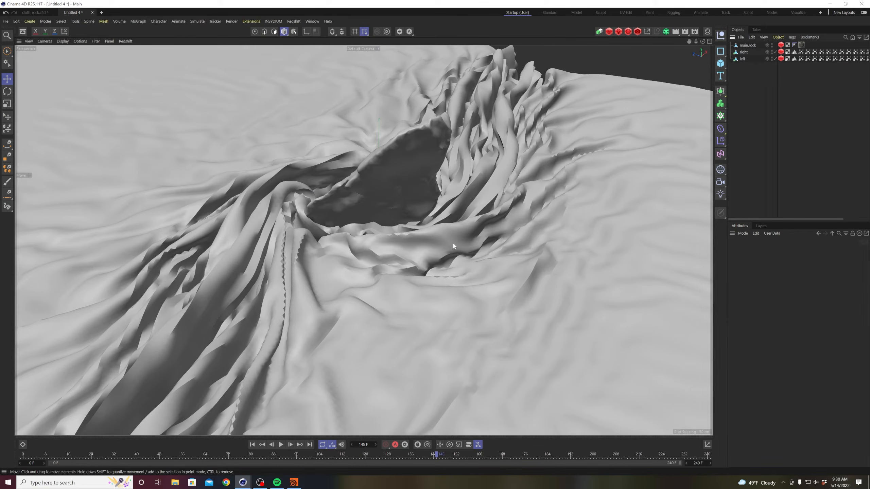
pyautogui.click(775, 59)
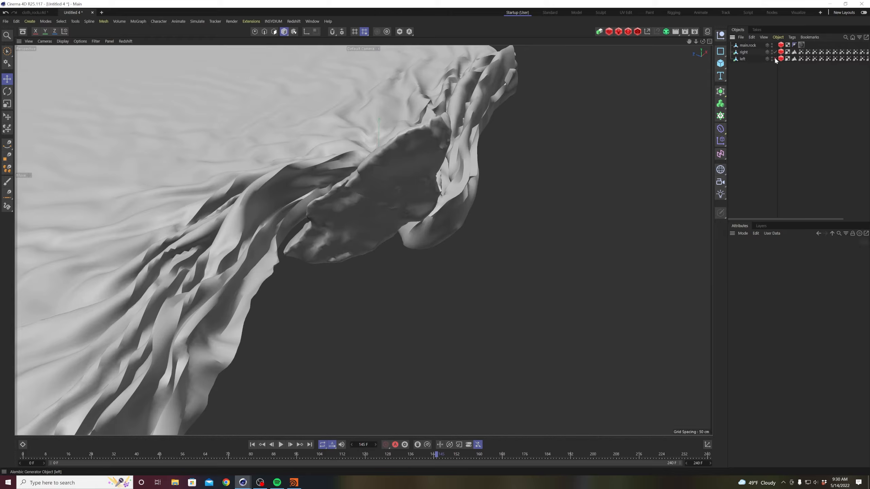
pyautogui.keyDown('alt'); pyautogui.moveTo(392, 214); pyautogui.dragTo(558, 254, button='middle'); pyautogui.keyUp('alt')
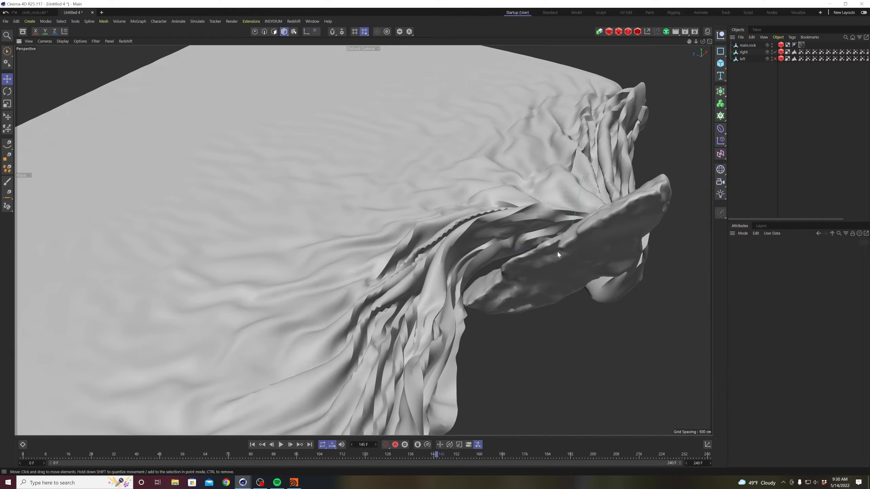
# - Create a cube inside a Cloner and distribute the clones in Object mode over the right cloth Alembic
pyautogui.click(719, 66)
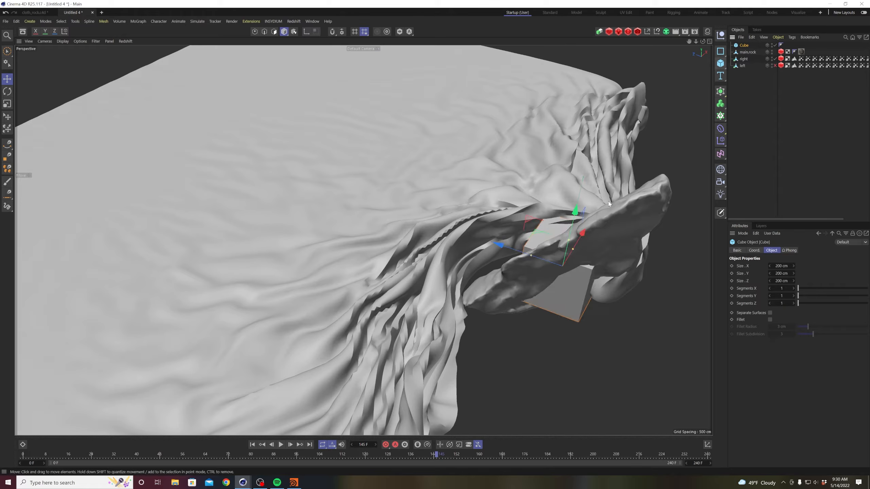
pyautogui.moveTo(721, 116); pyautogui.dragTo(735, 124)
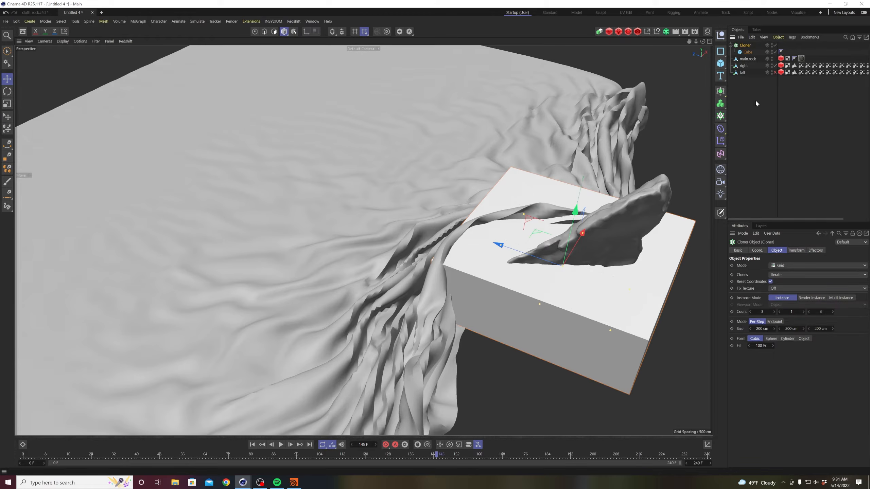
pyautogui.click(773, 266)
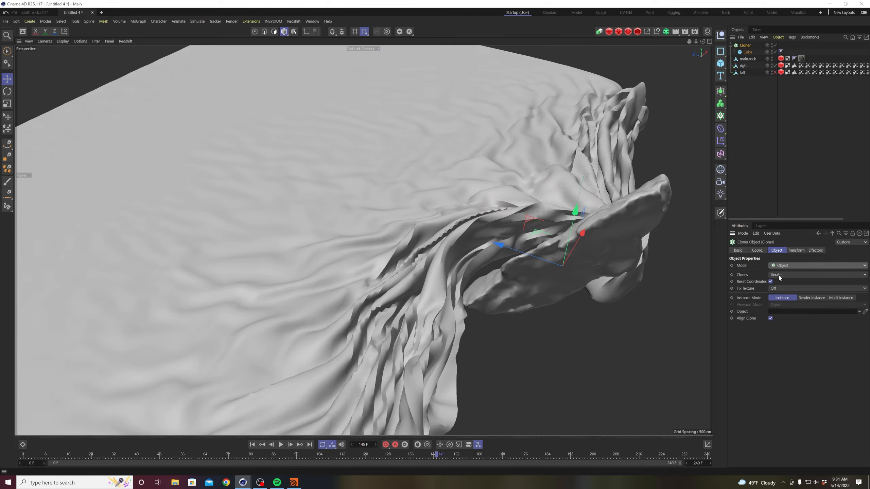
pyautogui.moveTo(744, 65); pyautogui.dragTo(798, 311)
pyautogui.moveTo(414, 454); pyautogui.dragTo(435, 453)
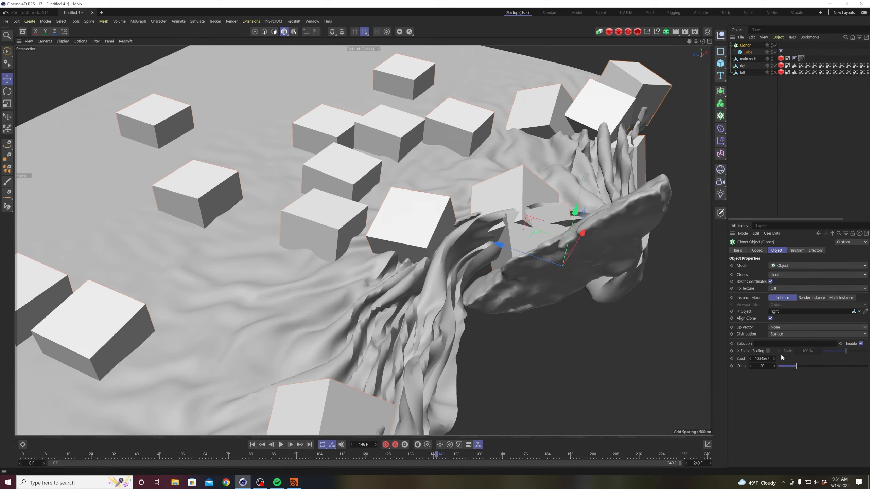
# - Scale the cube down to roughly half size and set the Cloner's count to 500
pyautogui.press('t')
pyautogui.moveTo(602, 164); pyautogui.dragTo(510, 163)
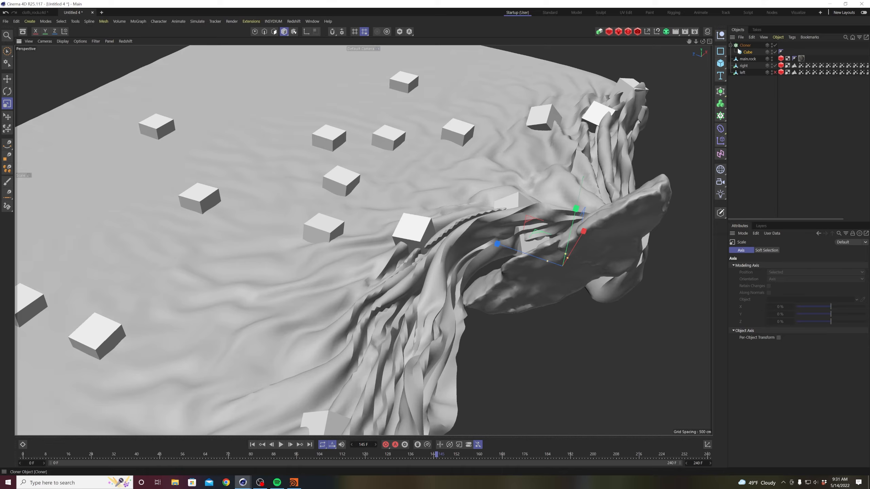
pyautogui.click(744, 46)
pyautogui.doubleClick(762, 366)
pyautogui.write('500')
pyautogui.press('Return')
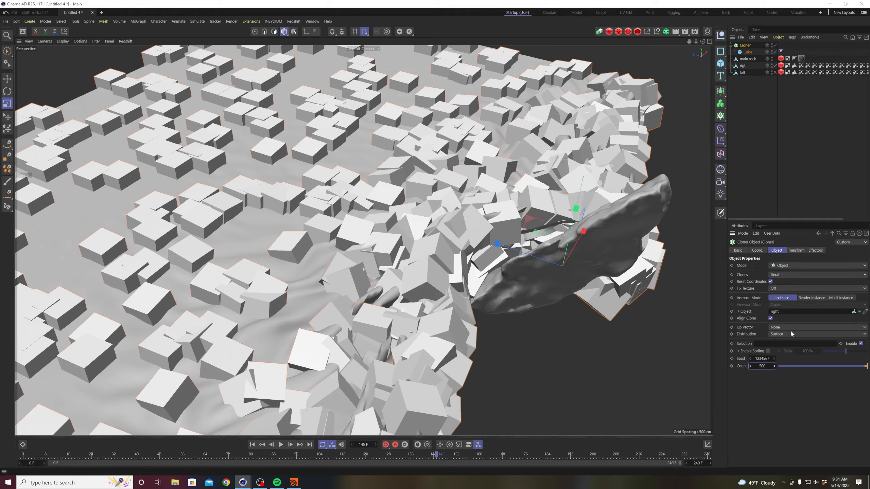
# - Switch the Cloner's instance mode to Multi-Instance and set its count to 20000
pyautogui.click(840, 298)
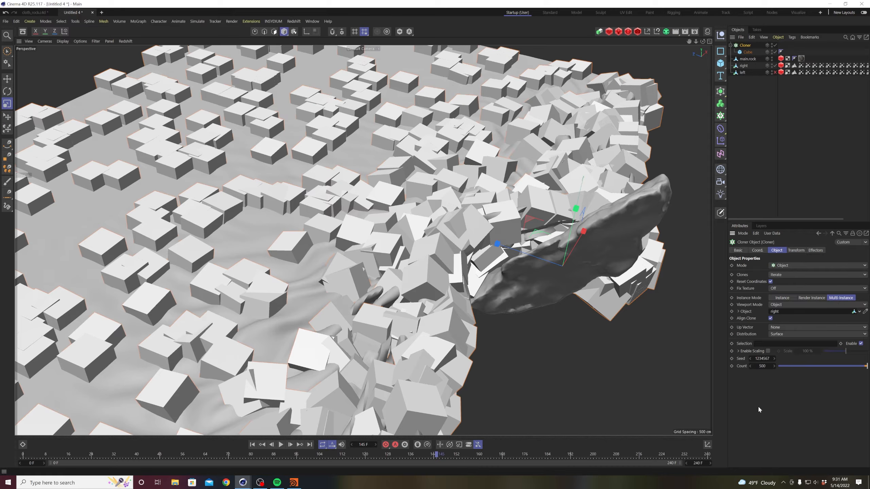
pyautogui.doubleClick(763, 366)
pyautogui.write('20000')
pyautogui.press('Return')
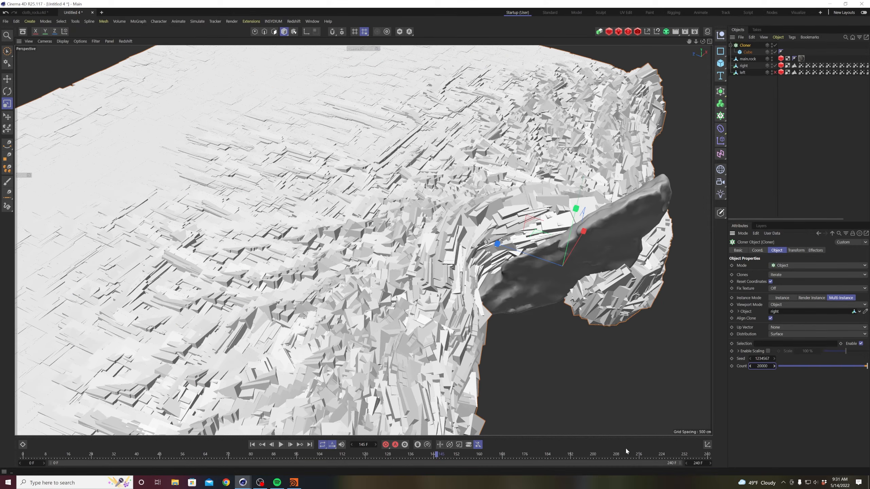
# - Scrub the animation to frame 121 to check how the clones follow the cloth, and open the Cloner's effector list
pyautogui.moveTo(181, 453)
pyautogui.mouseDown()
pyautogui.moveTo(504, 447)
pyautogui.moveTo(289, 459)
pyautogui.moveTo(504, 458)
pyautogui.moveTo(439, 461)
pyautogui.mouseUp()
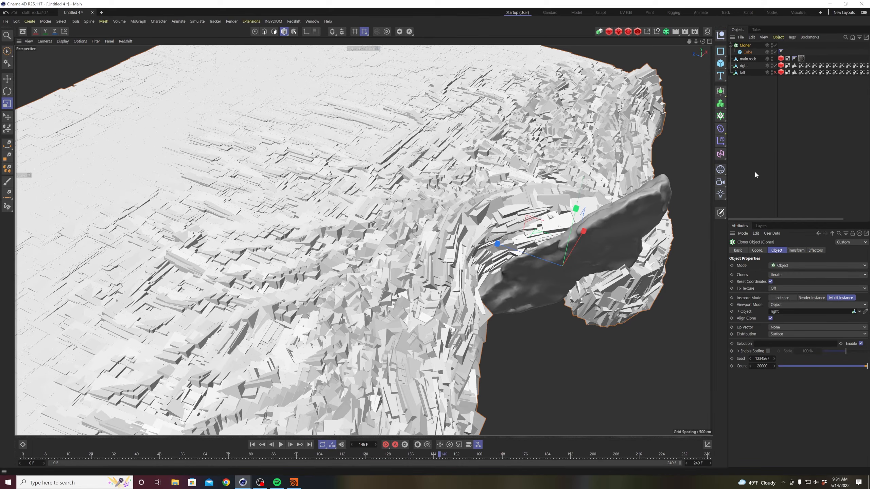
pyautogui.moveTo(363, 456); pyautogui.dragTo(368, 455)
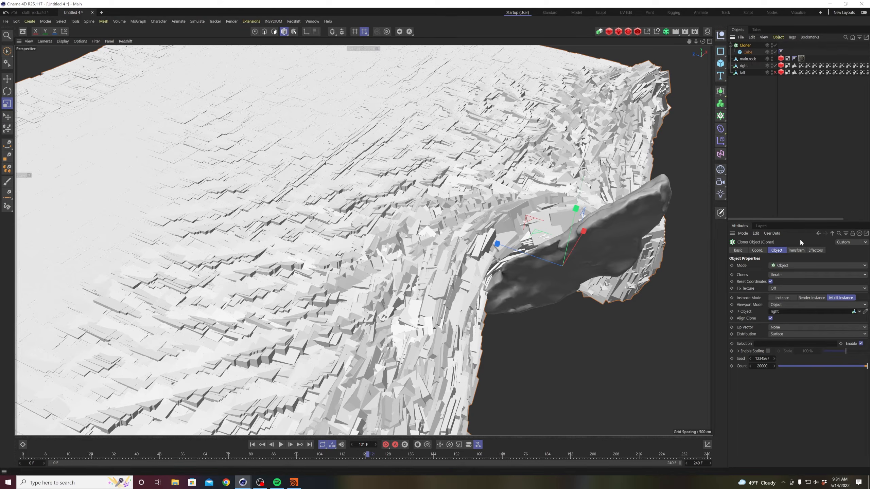
pyautogui.click(815, 250)
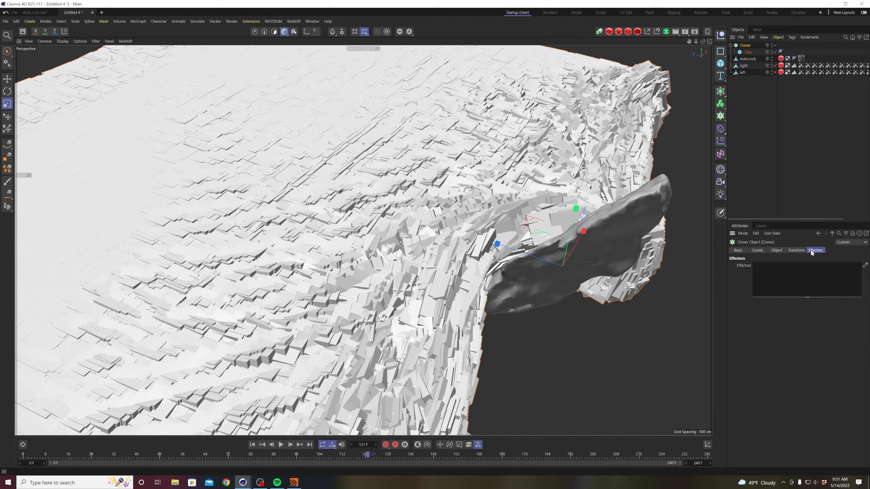
# - Add a Random effector for the Cloner and turn off its position variation
pyautogui.click(720, 145)
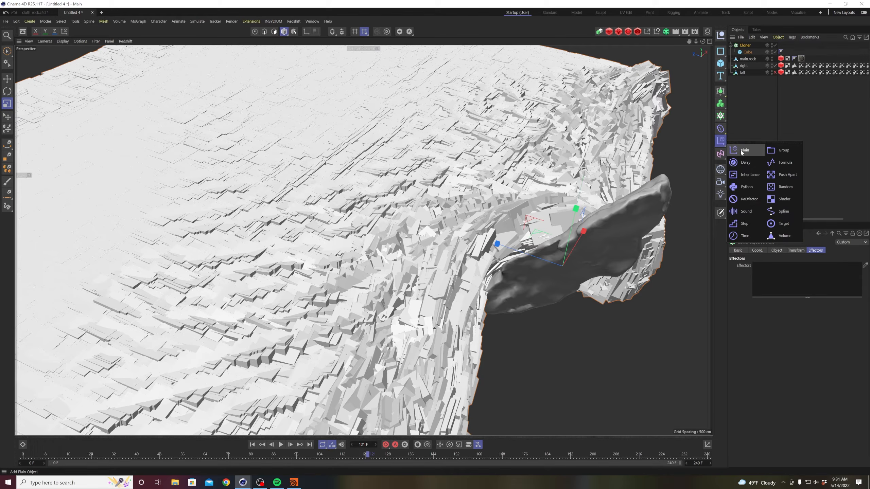
pyautogui.click(786, 187)
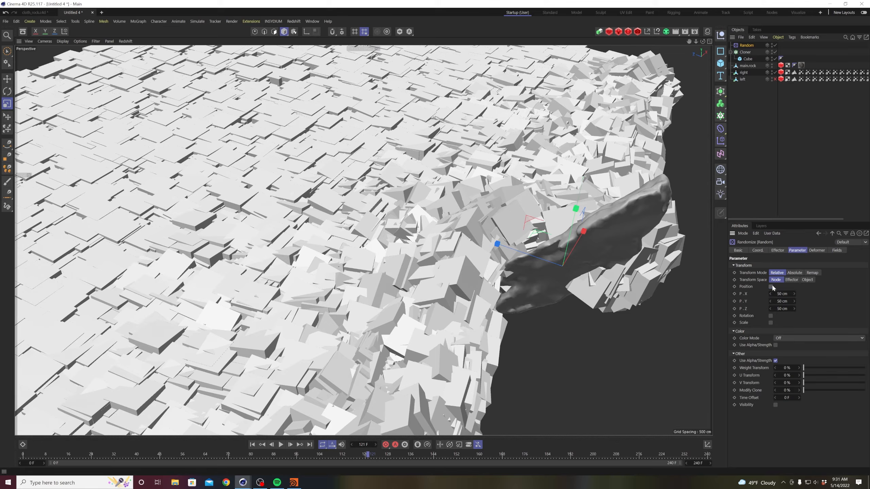
pyautogui.click(771, 287)
# - Enable rotation on the Random effector and set its H, P and B values to 360°
pyautogui.click(771, 293)
pyautogui.click(782, 301)
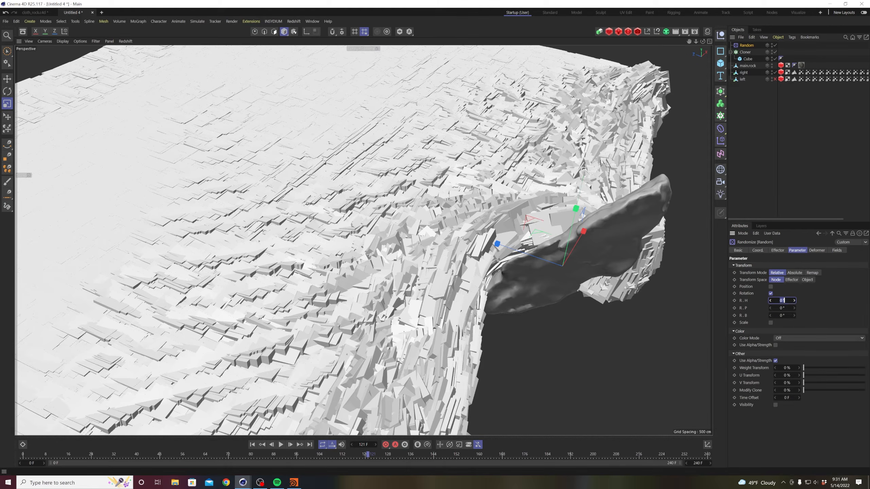
pyautogui.write('360')
pyautogui.press('Tab')
pyautogui.write('360')
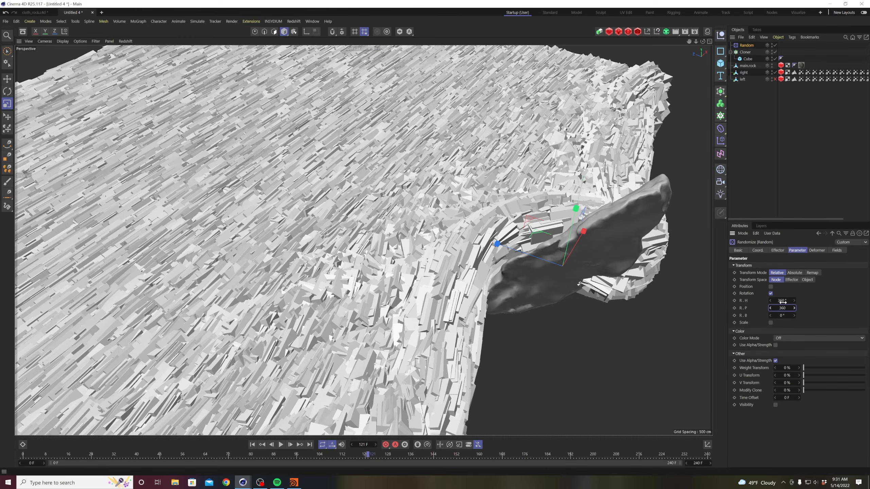
pyautogui.press('Tab')
pyautogui.write('360')
pyautogui.press('Return')
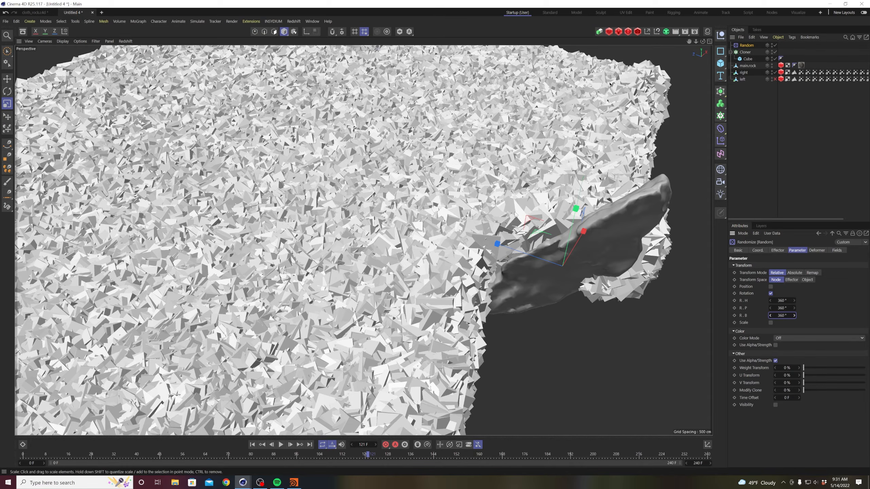
# - Enable uniform scale variation on the Random effector and set the scale to 1
pyautogui.click(771, 323)
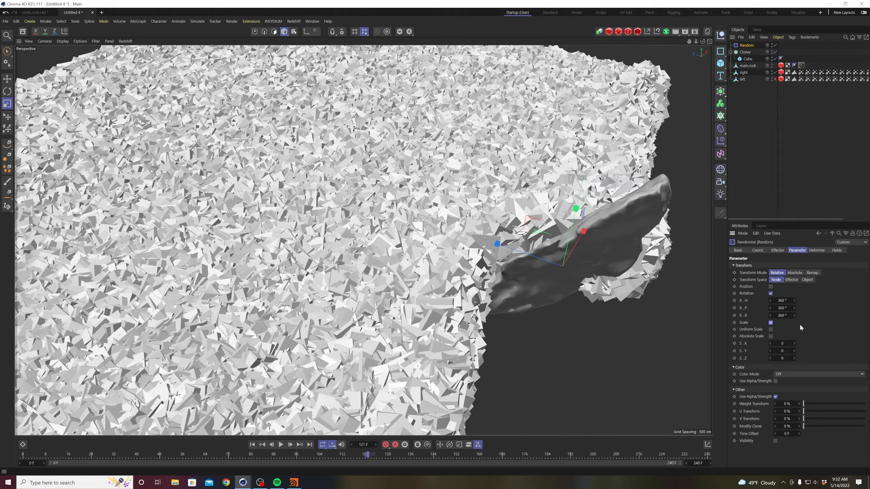
pyautogui.click(771, 329)
pyautogui.click(782, 344)
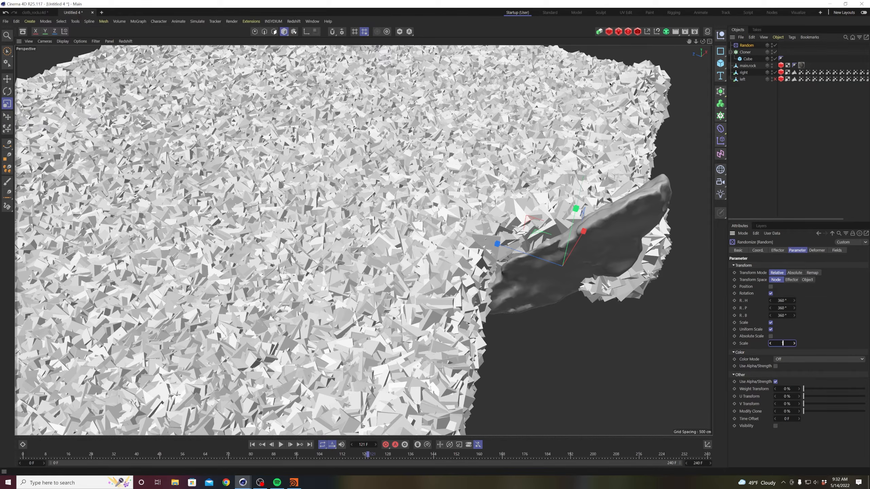
pyautogui.write('1')
pyautogui.press('Return')
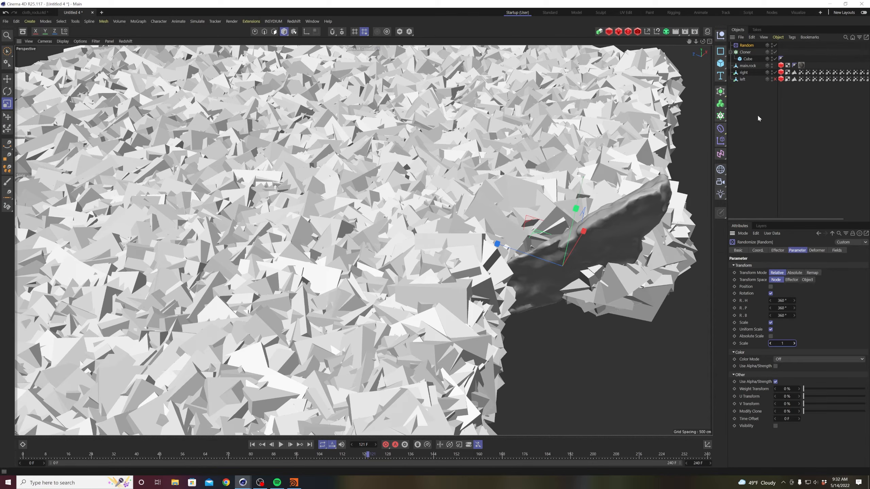
# - Scale down the cube inside the Cloner so that the clones become small pieces scattered over the cloth
pyautogui.click(744, 59)
pyautogui.press('t')
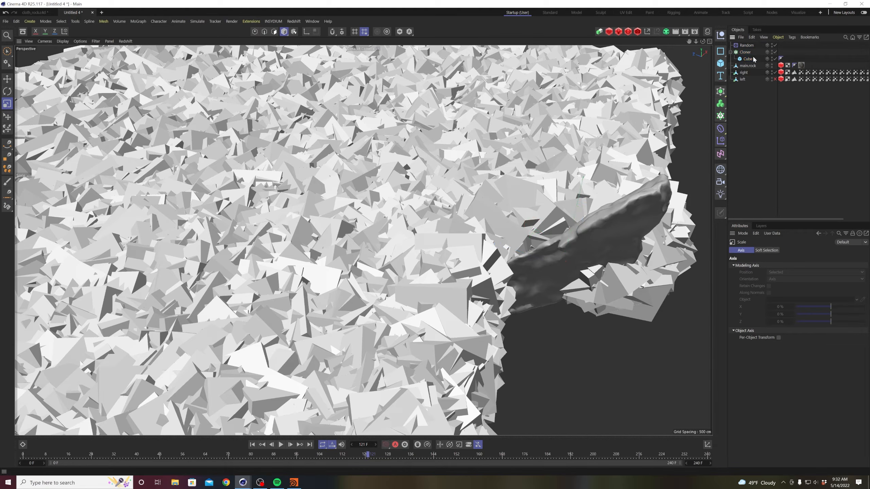
pyautogui.moveTo(544, 123)
pyautogui.mouseDown()
pyautogui.moveTo(354, 273)
pyautogui.moveTo(398, 255)
pyautogui.moveTo(377, 254)
pyautogui.mouseUp()
pyautogui.click(734, 122)
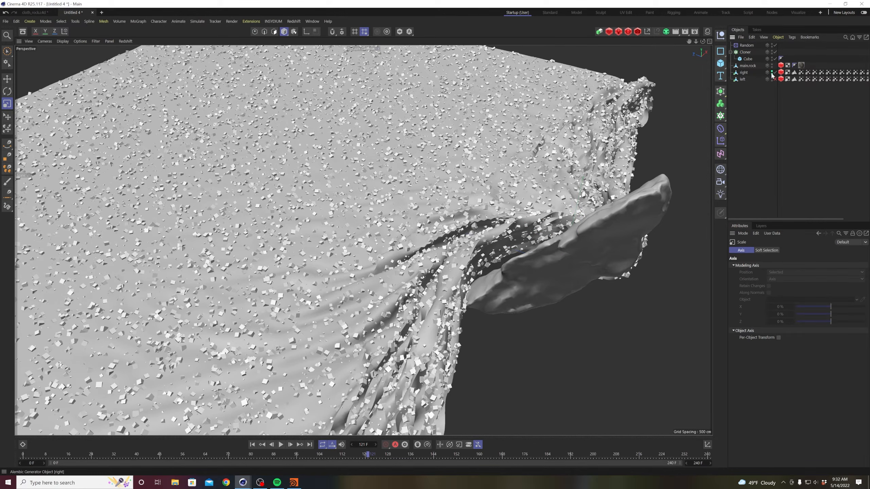
# - Hide the right cloth in the viewport and play the animation up to frame 125 to check how the clones move
pyautogui.click(771, 73)
pyautogui.moveTo(358, 452); pyautogui.dragTo(255, 457)
pyautogui.click(281, 444)
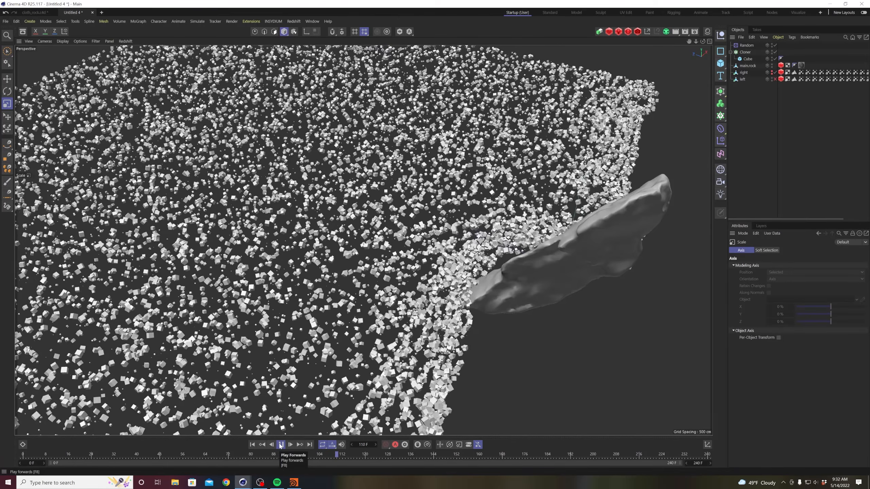
pyautogui.click(280, 445)
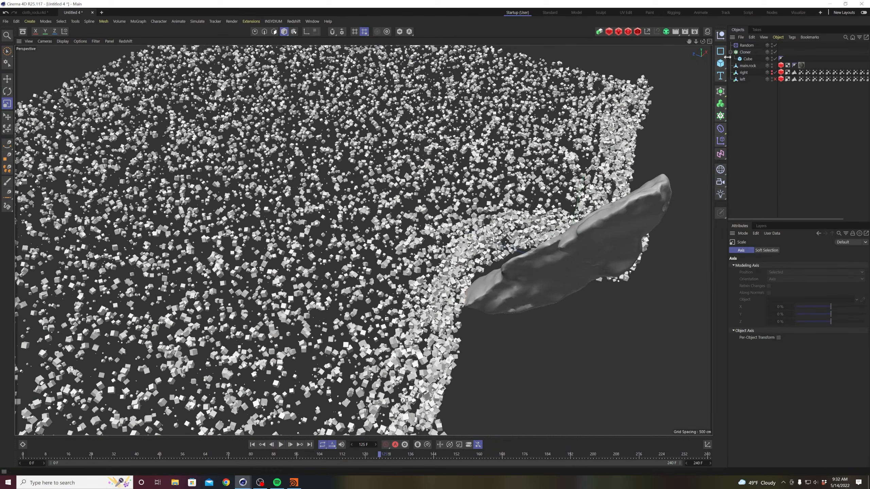
# - Set the Cloner's count to 200000 and play the animation to frame 132 to check the denser scatter
pyautogui.click(744, 51)
pyautogui.click(776, 250)
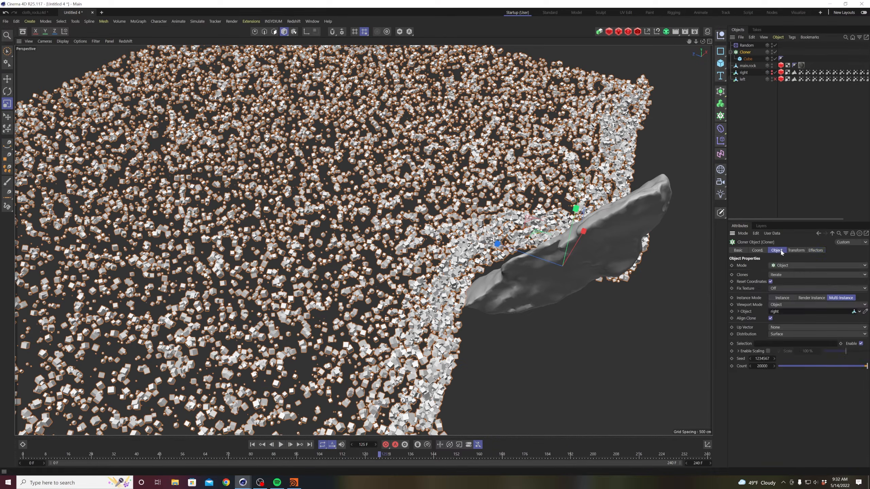
pyautogui.doubleClick(762, 366)
pyautogui.write('200000')
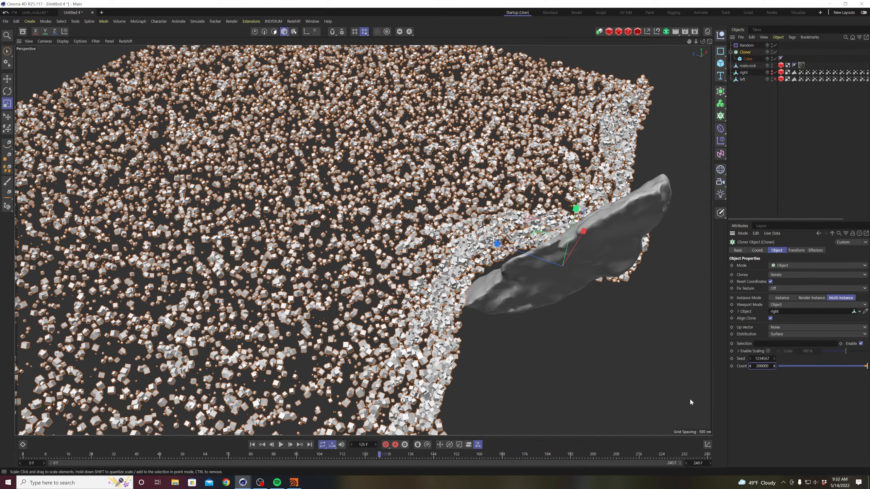
pyautogui.scroll(4, 475, 262)
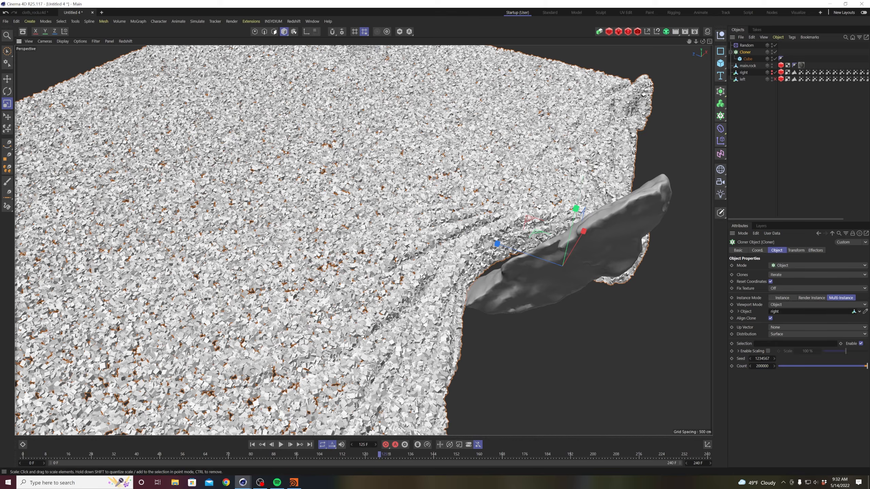
pyautogui.scroll(-4, 475, 262)
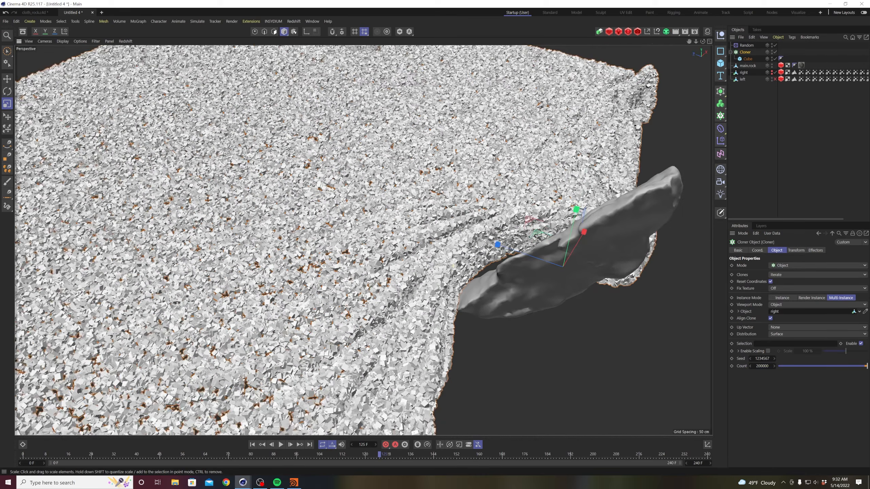
pyautogui.click(280, 445)
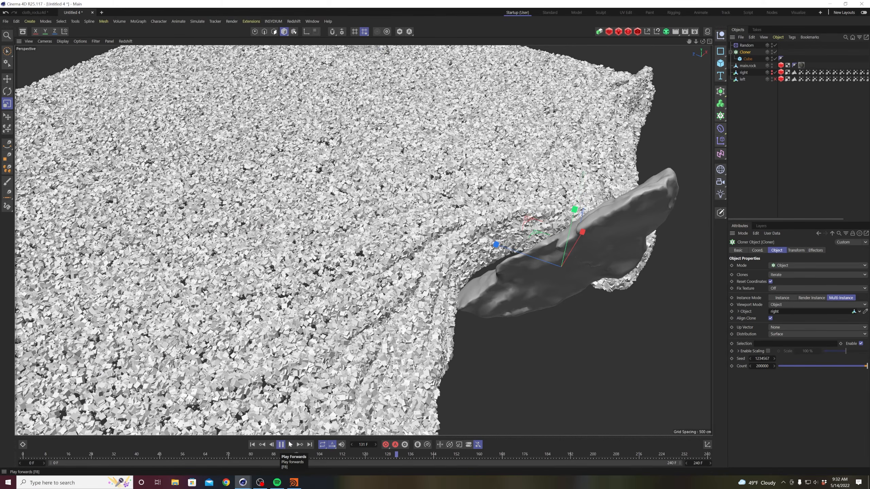
pyautogui.click(289, 444)
# - Set the Cloner's count to 400000 and inspect the clone coverage around the rock
pyautogui.click(763, 366)
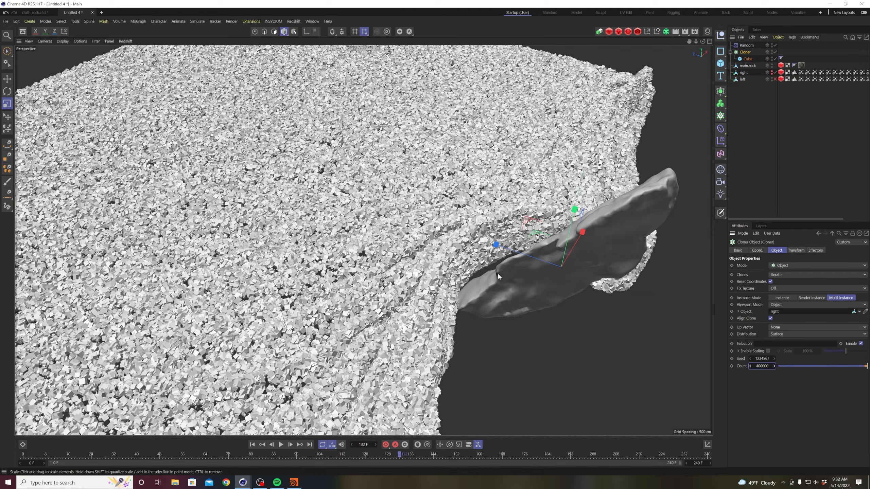
pyautogui.click(772, 159)
pyautogui.keyDown('alt'); pyautogui.moveTo(456, 292); pyautogui.dragTo(452, 293, button='right'); pyautogui.keyUp('alt')
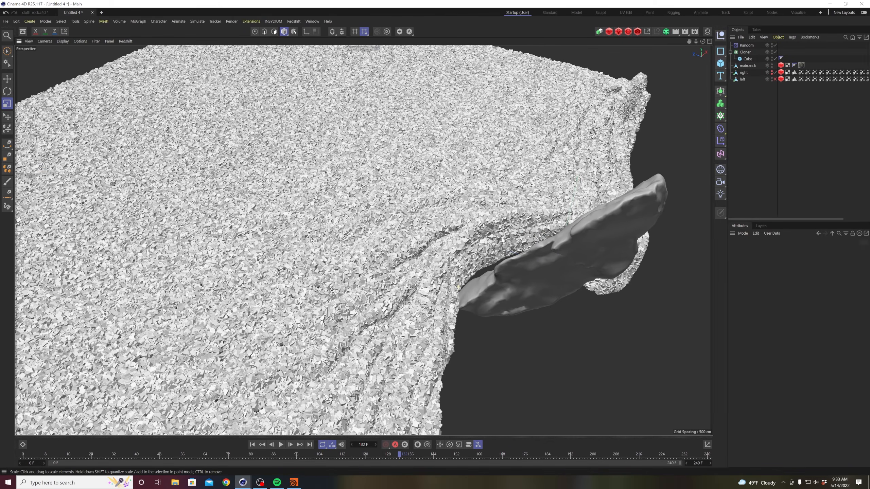
pyautogui.scroll(4, 507, 254)
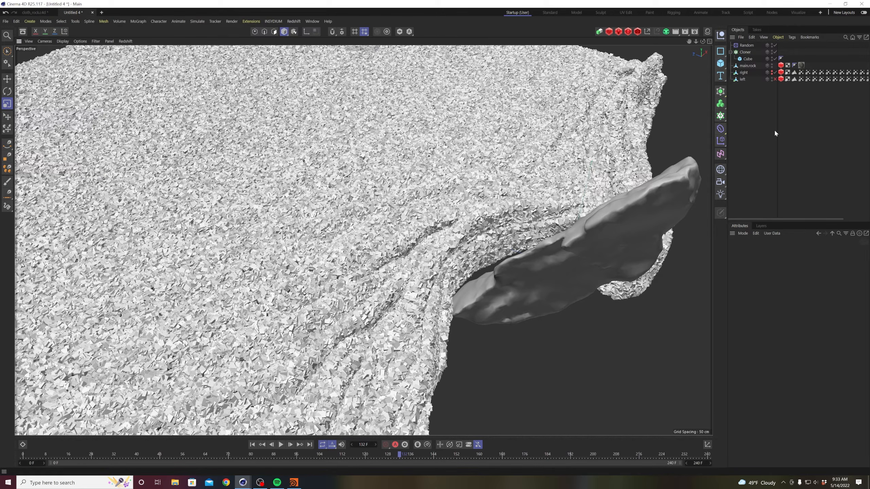
# - Disable the Cloner and make the right cloth visible in the viewport again
pyautogui.click(742, 53)
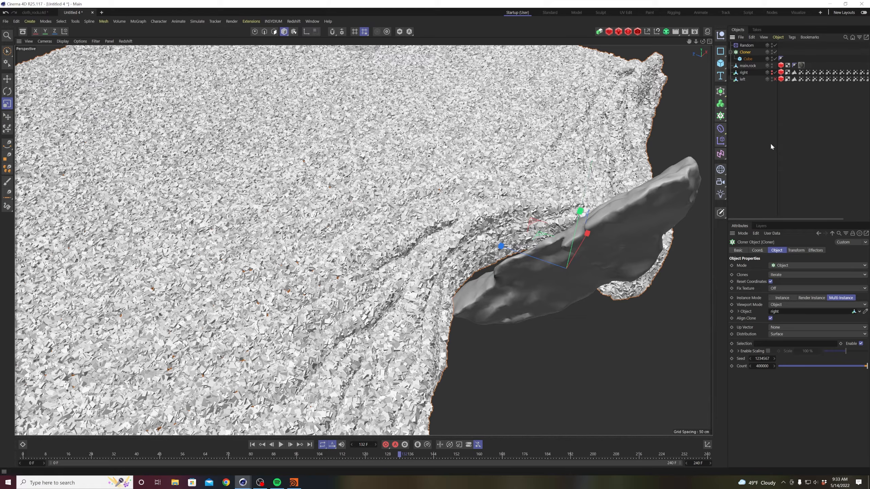
pyautogui.click(775, 52)
pyautogui.click(760, 113)
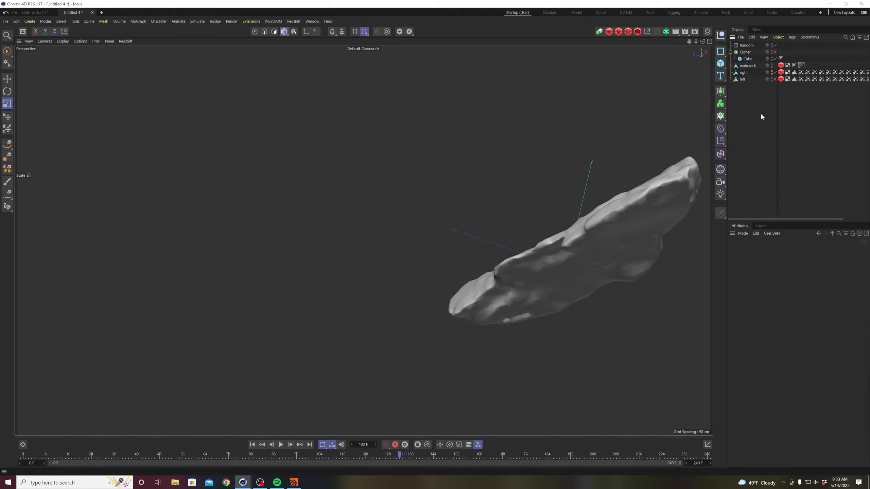
pyautogui.keyDown('alt'); pyautogui.click(771, 73); pyautogui.keyUp('alt')
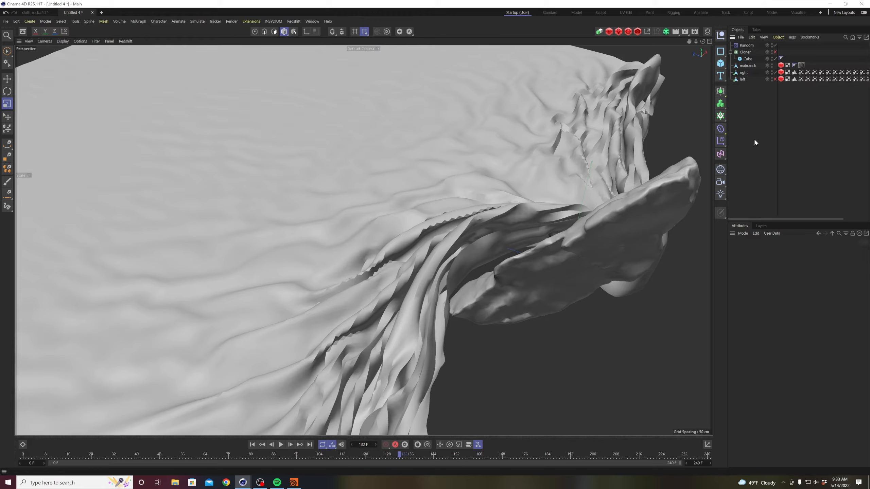
# - In the cloth_rock.c4d scene, expand the scatter rocks.left group and copy all of its Aset_rock_mossy meshes
pyautogui.click(35, 12)
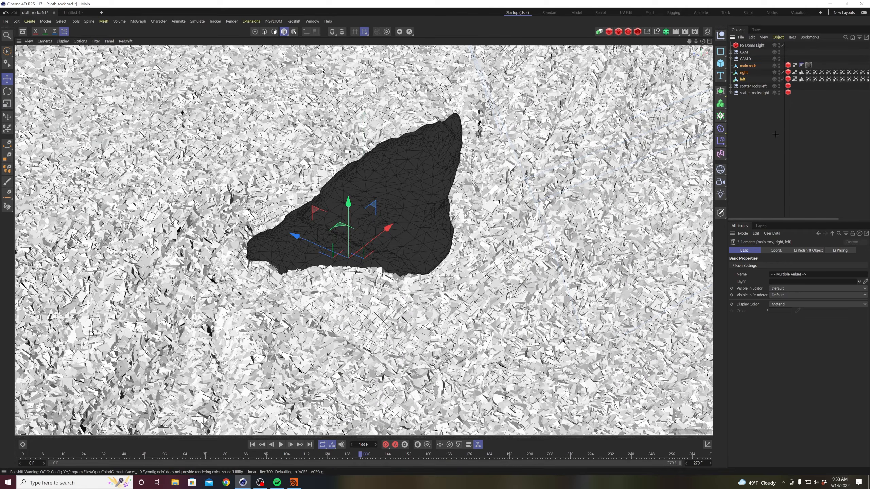
pyautogui.click(776, 134)
pyautogui.click(730, 86)
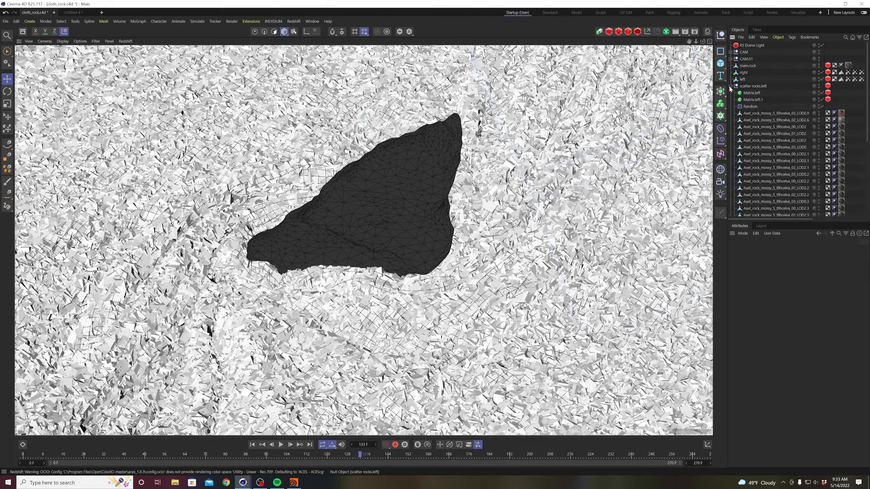
pyautogui.click(775, 116)
pyautogui.scroll(-8, 775, 124)
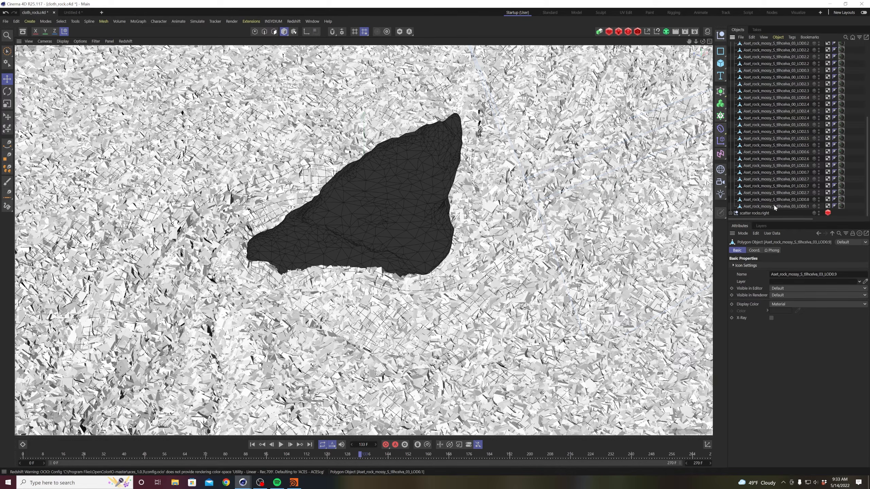
pyautogui.scroll(3, 772, 195)
pyautogui.scroll(5, 801, 121)
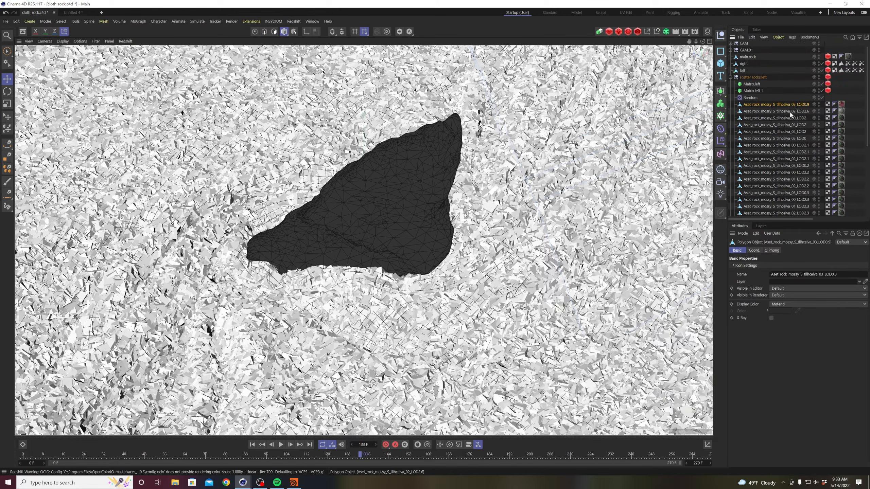
pyautogui.scroll(-6, 784, 137)
pyautogui.keyDown('shift'); pyautogui.click(766, 207); pyautogui.keyUp('shift')
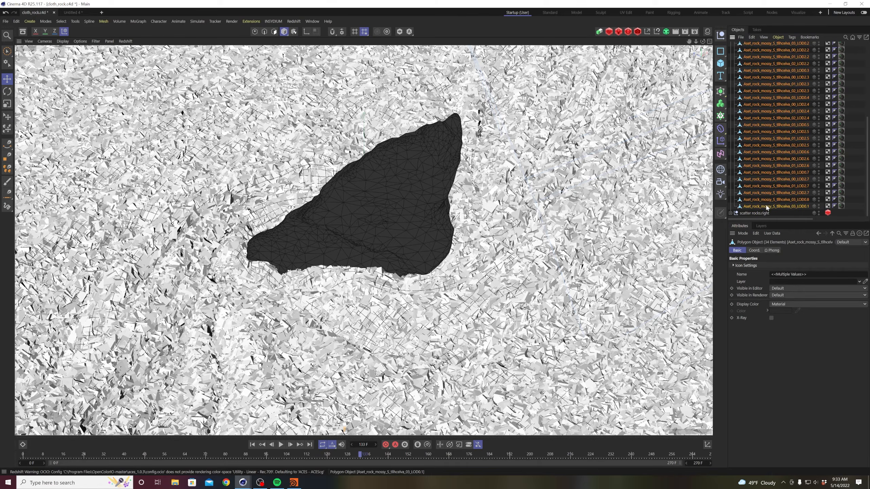
# - Paste the copied rock meshes into the Untitled 4 scene and group them under a null named rocks
pyautogui.click(75, 12)
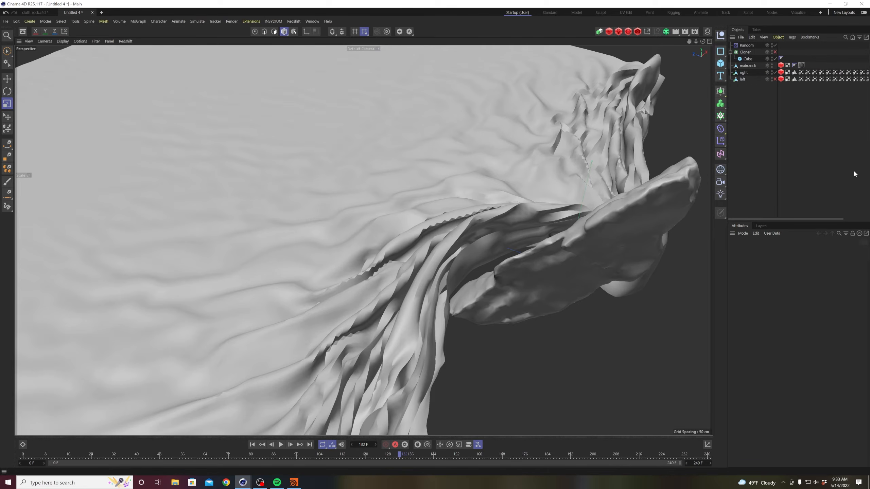
pyautogui.hotkey('ctrl', 'v')
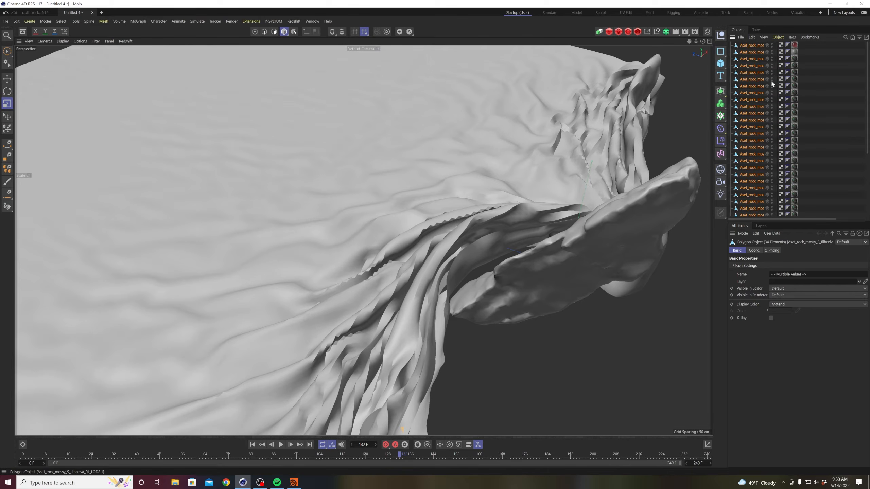
pyautogui.hotkey('alt', 'g')
pyautogui.doubleClick(745, 45)
pyautogui.write('rocks')
pyautogui.press('Return')
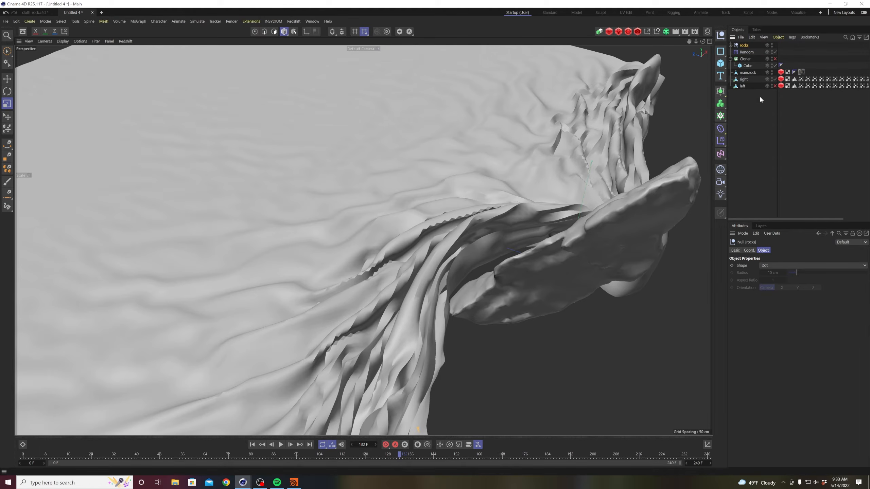
# - Delete the Cloner with its cube and add a Redshift Matrix Scatter object
pyautogui.click(745, 59)
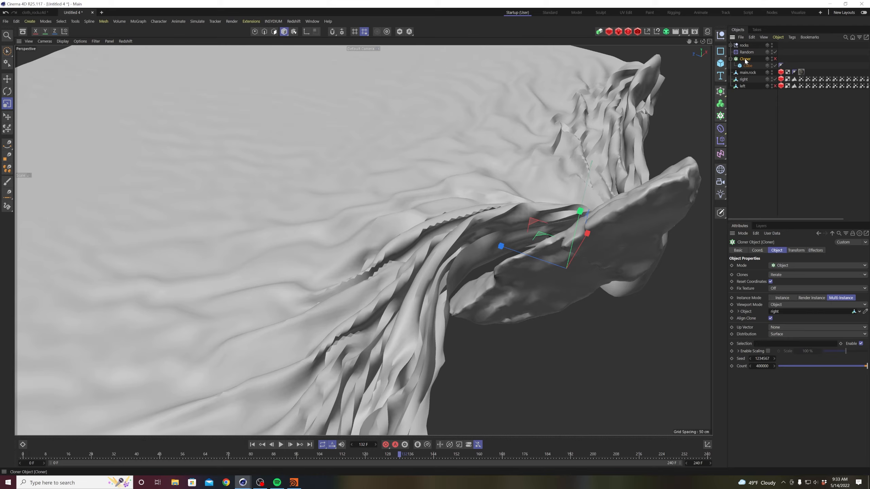
pyautogui.press('Delete')
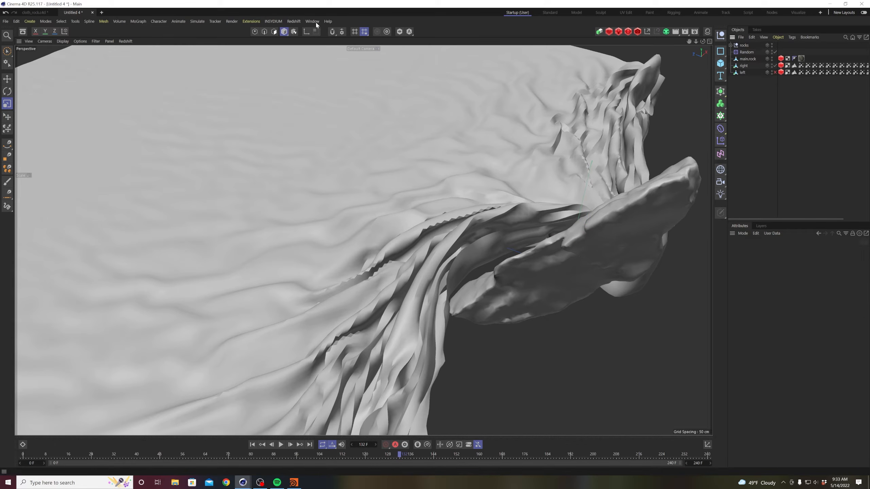
pyautogui.click(295, 21)
pyautogui.moveTo(302, 32)
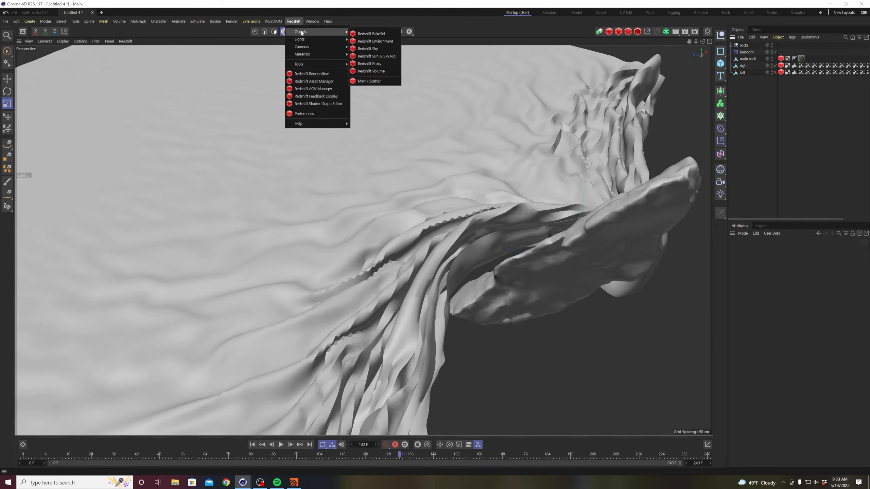
pyautogui.click(373, 81)
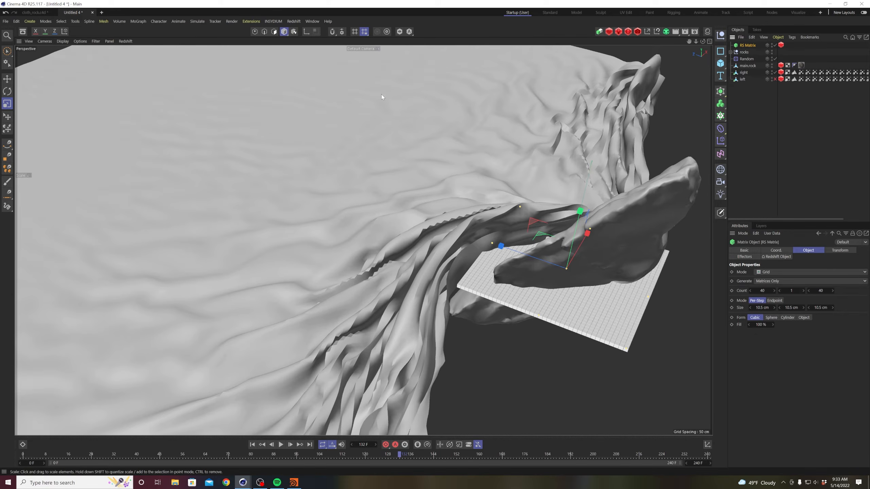
# - Set the RS Matrix to Object mode, distribute it on the right cloth, and set its count to 200000
pyautogui.click(784, 273)
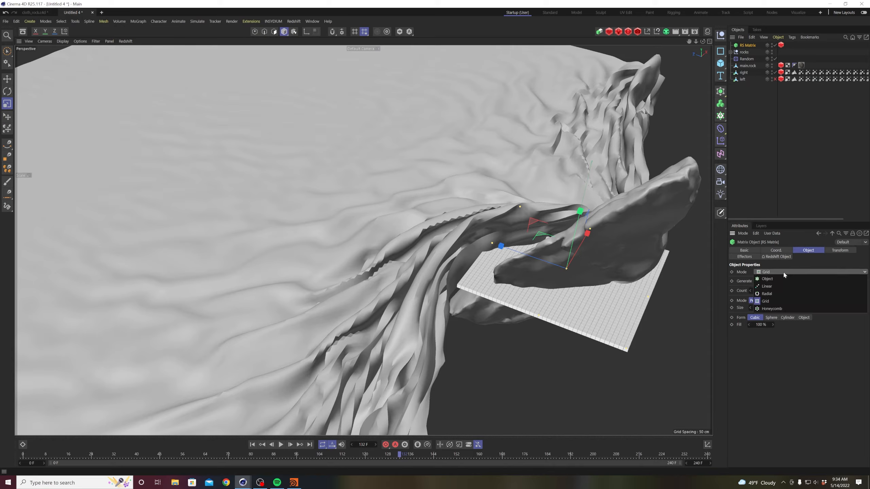
pyautogui.click(782, 279)
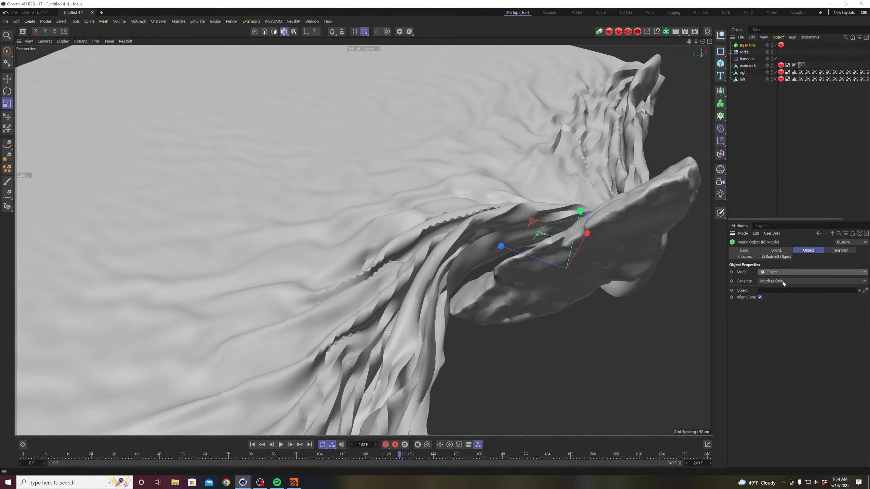
pyautogui.moveTo(744, 73)
pyautogui.mouseDown()
pyautogui.moveTo(798, 270)
pyautogui.moveTo(785, 290)
pyautogui.mouseUp()
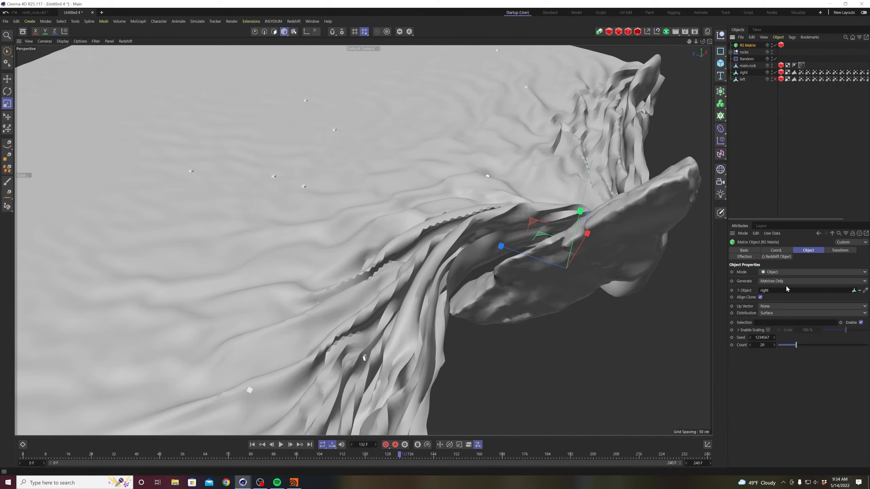
pyautogui.click(762, 345)
pyautogui.write('200000')
pyautogui.press('Return')
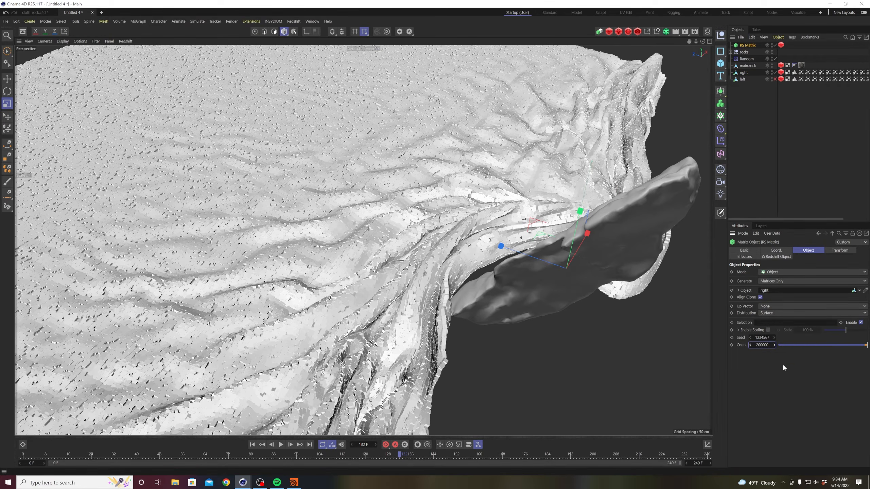
# - Scrub the timeline to check the matrix on the cloth, raise its count to 400000, and go to frame 144
pyautogui.click(431, 456)
pyautogui.moveTo(441, 453); pyautogui.dragTo(393, 455)
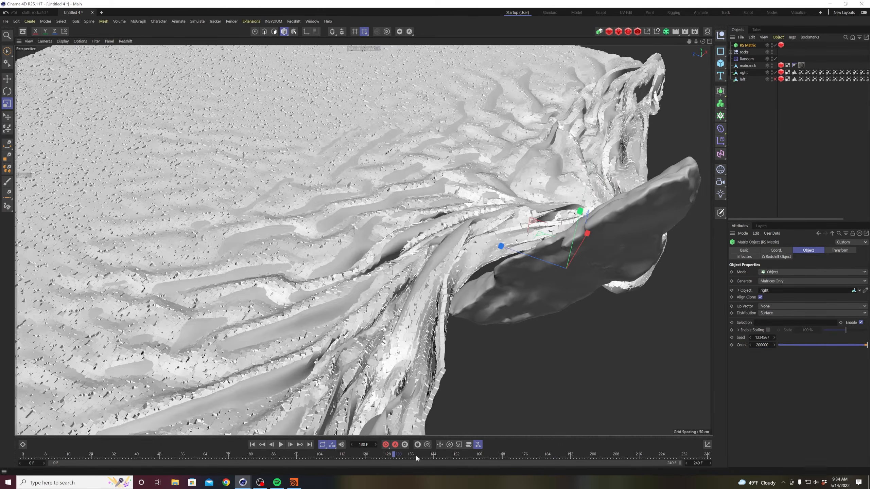
pyautogui.click(422, 456)
pyautogui.doubleClick(762, 345)
pyautogui.click(756, 344)
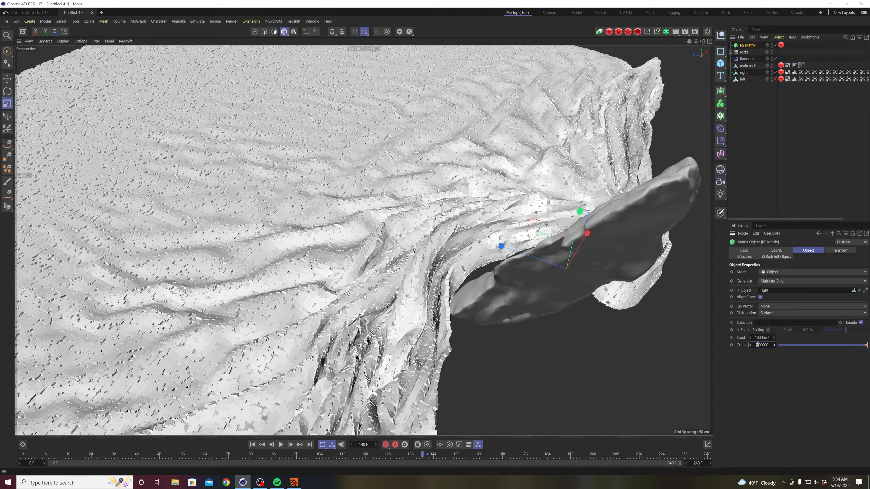
pyautogui.moveTo(434, 455)
pyautogui.mouseDown()
pyautogui.moveTo(481, 455)
pyautogui.moveTo(433, 455)
pyautogui.mouseUp()
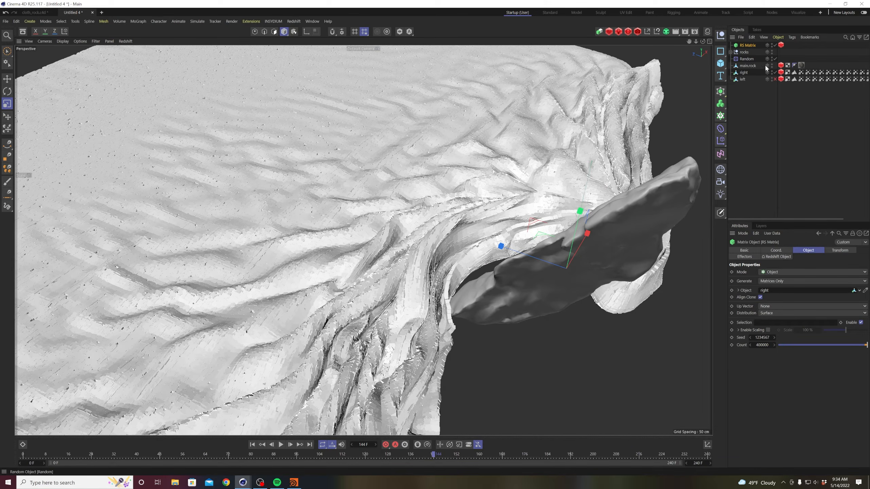
# - Hide the right cloth object so only the matrix points cover it
pyautogui.keyDown('alt'); pyautogui.doubleClick(772, 74); pyautogui.keyUp('alt')
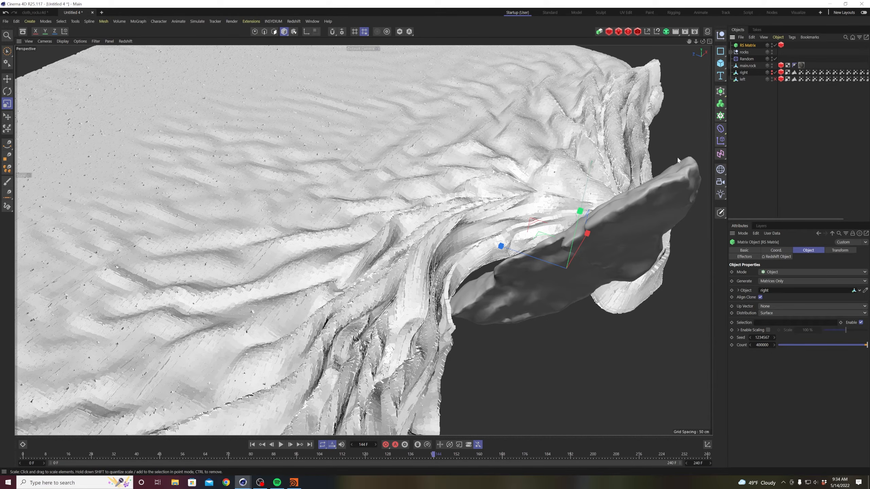
pyautogui.click(748, 88)
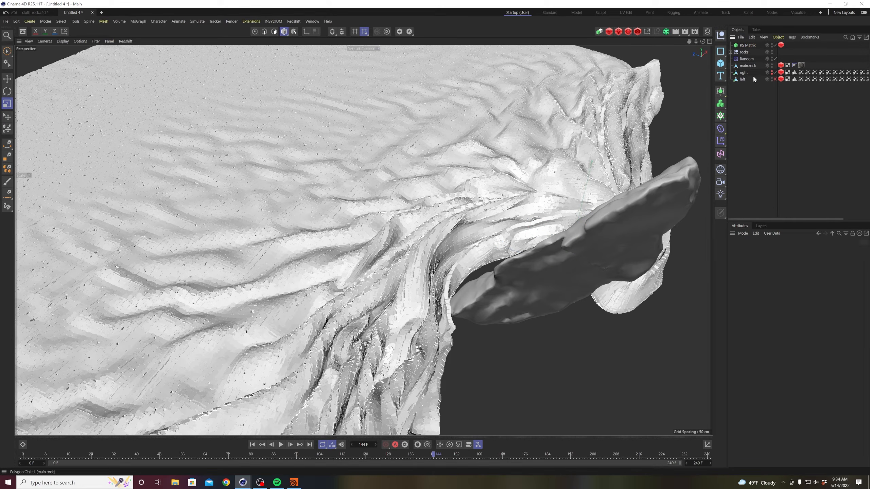
# - In the RS Matrix's Redshift Object tag, set the particle mode to Custom Objects
pyautogui.click(751, 46)
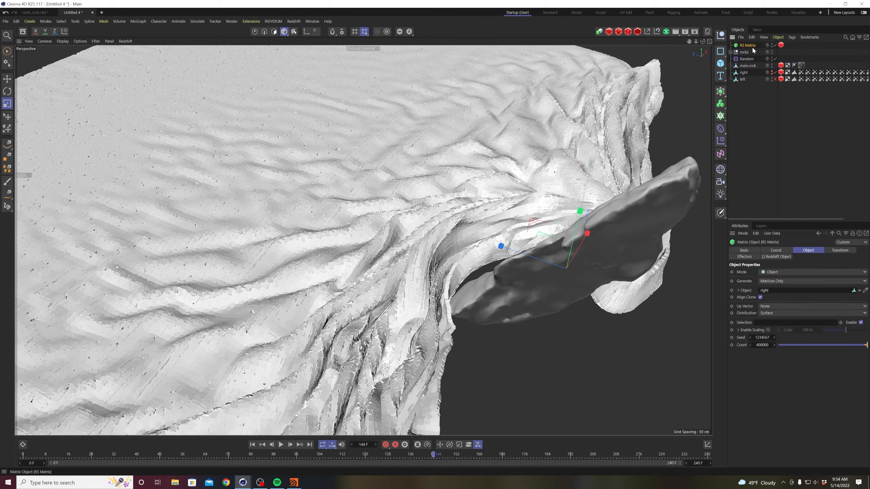
pyautogui.click(781, 45)
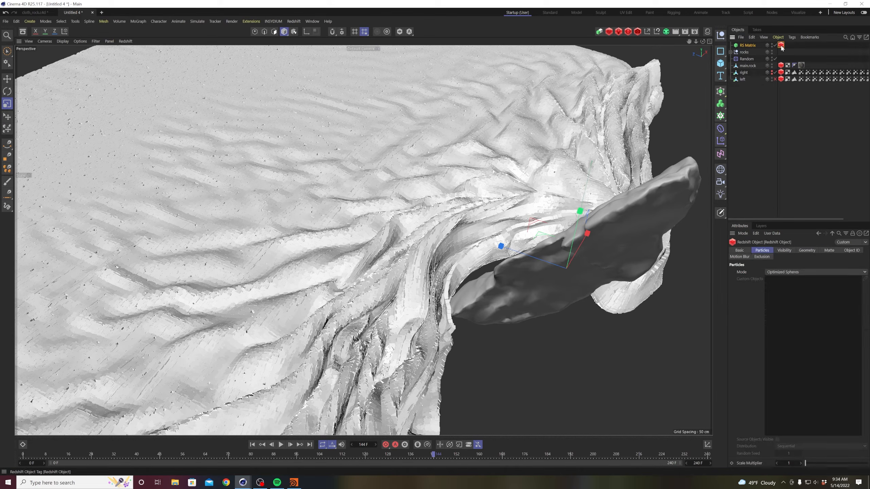
pyautogui.click(783, 273)
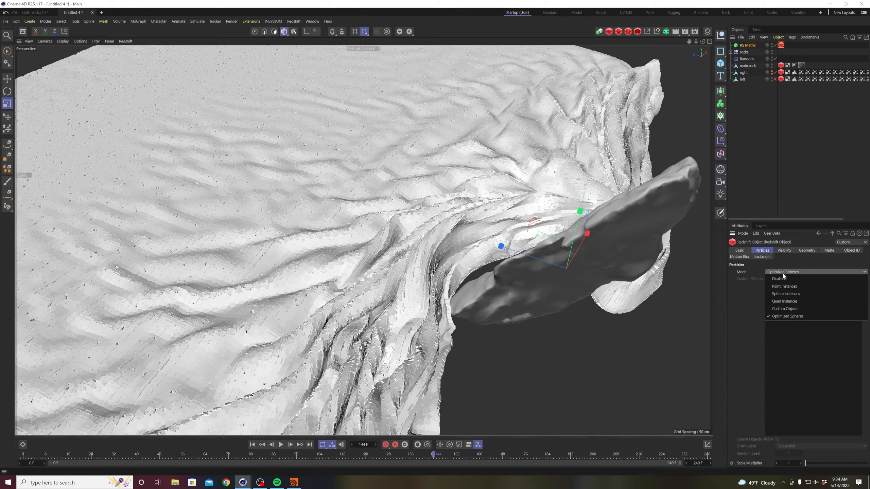
pyautogui.click(785, 309)
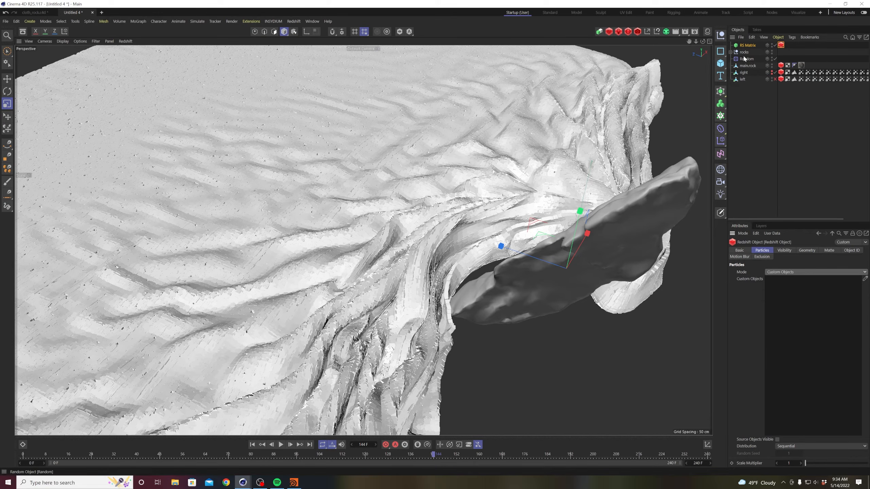
# - Select all Aset_rock_mossy meshes in the rocks group and add them to the Redshift Object tag's custom objects
pyautogui.click(731, 52)
pyautogui.click(751, 60)
pyautogui.scroll(-5, 752, 97)
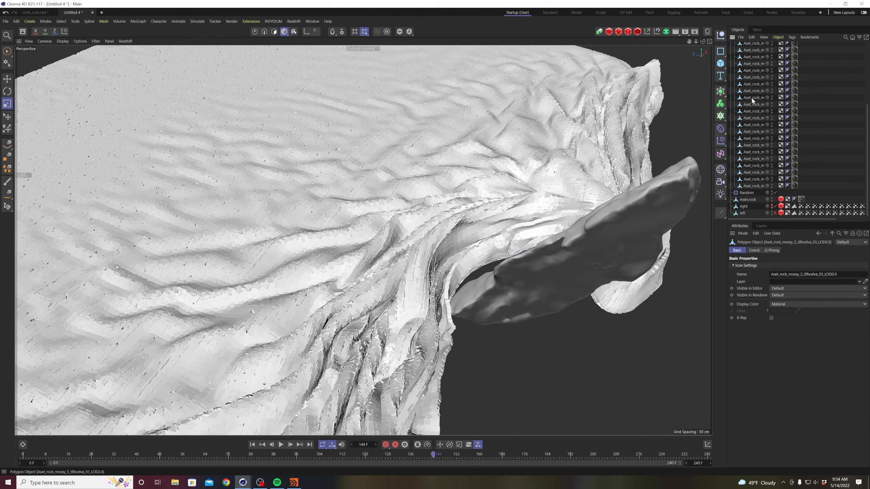
pyautogui.keyDown('shift'); pyautogui.click(750, 184); pyautogui.keyUp('shift')
pyautogui.scroll(5, 771, 116)
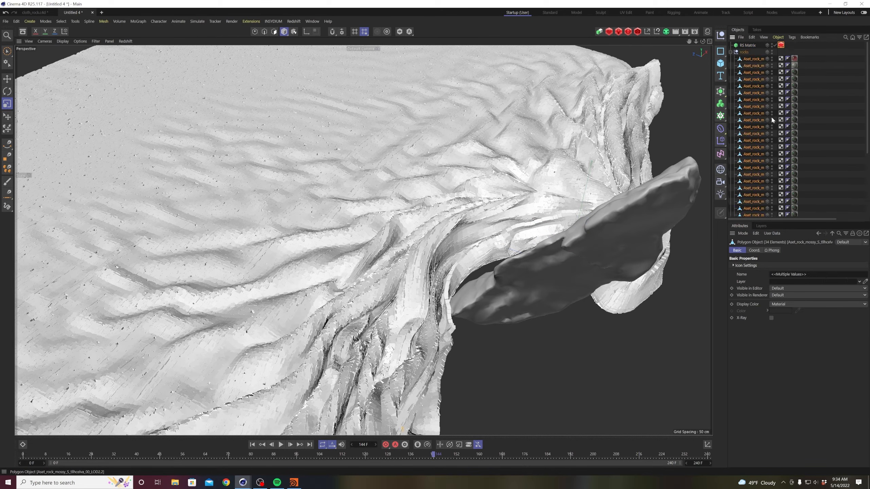
pyautogui.click(781, 45)
pyautogui.moveTo(746, 181); pyautogui.dragTo(820, 358)
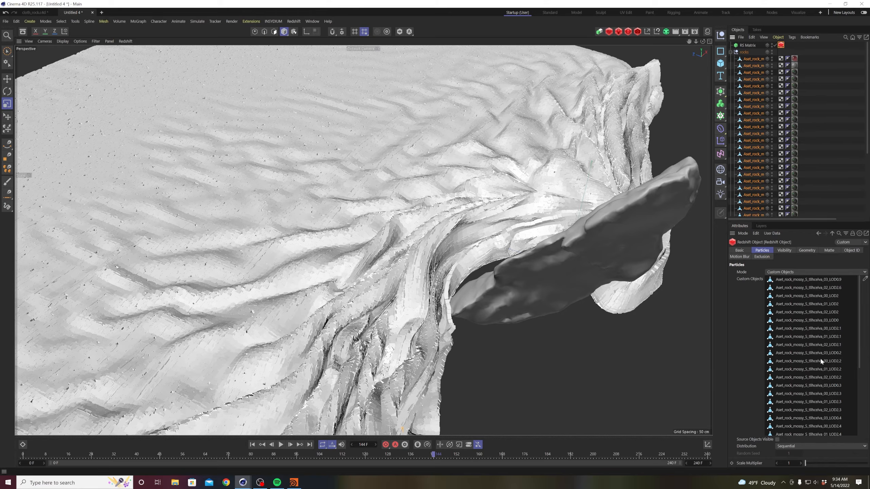
# - Set the custom objects' distribution to Random and collapse the rocks group
pyautogui.click(785, 447)
pyautogui.click(789, 460)
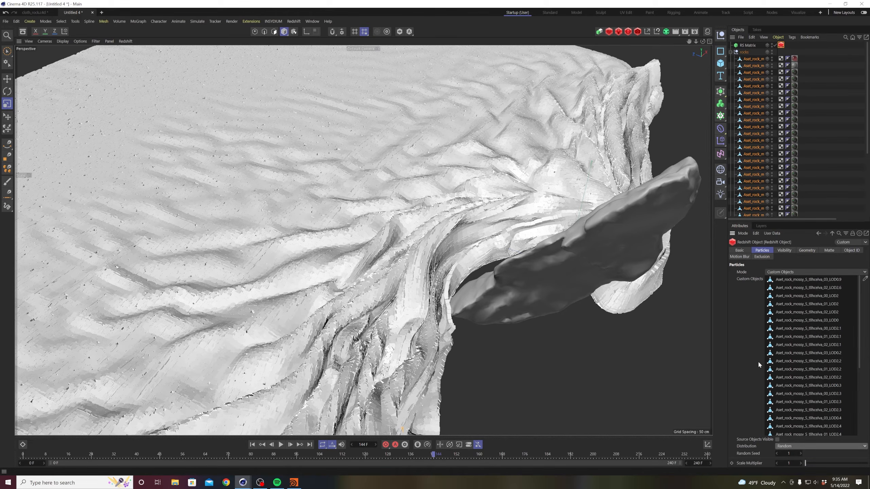
pyautogui.click(730, 52)
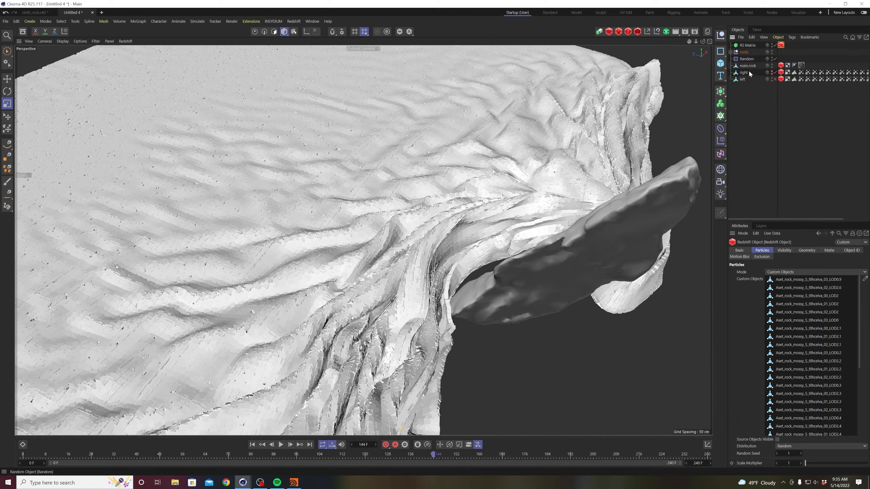
pyautogui.click(767, 115)
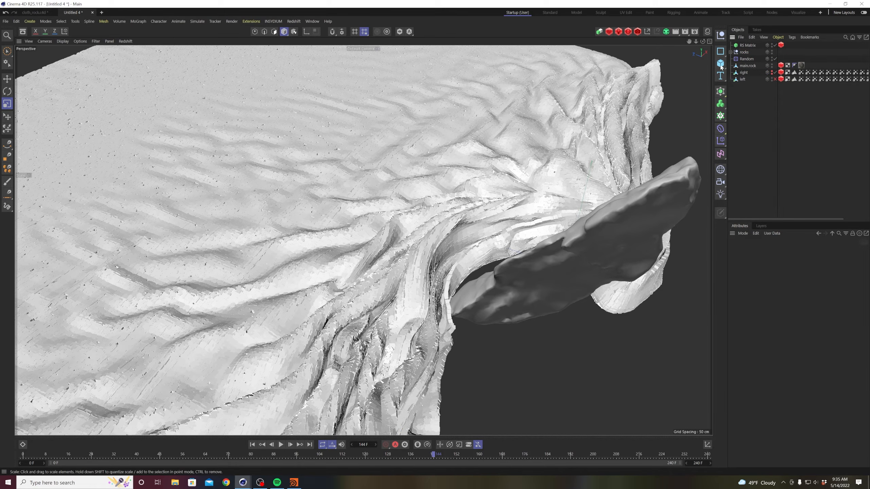
# - Assign the existing Random effector to the RS Matrix and inspect the scattered points near the rock
pyautogui.click(746, 58)
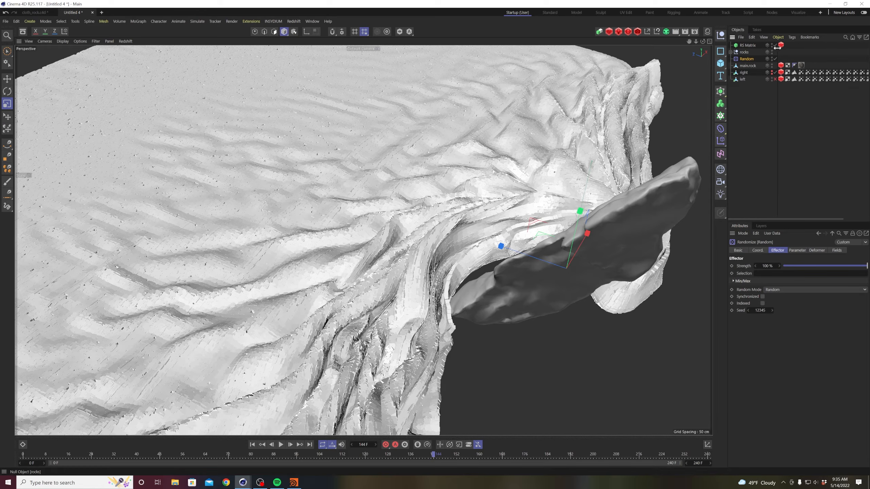
pyautogui.click(748, 45)
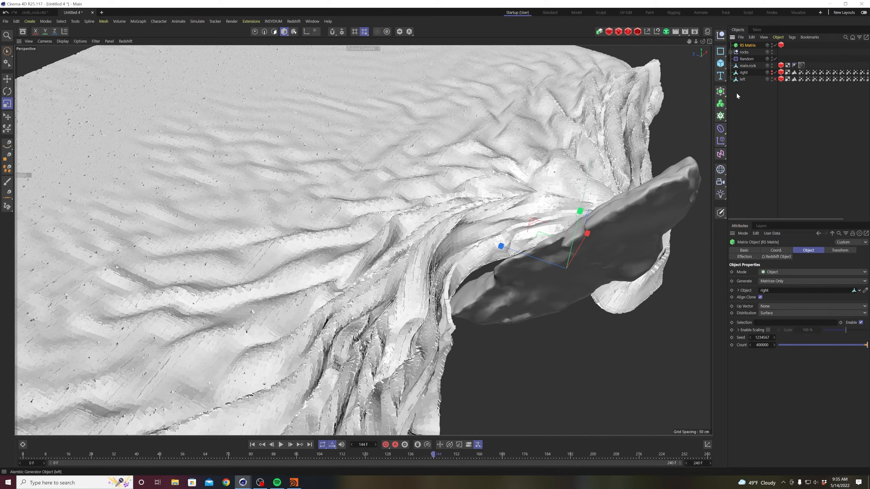
pyautogui.click(746, 257)
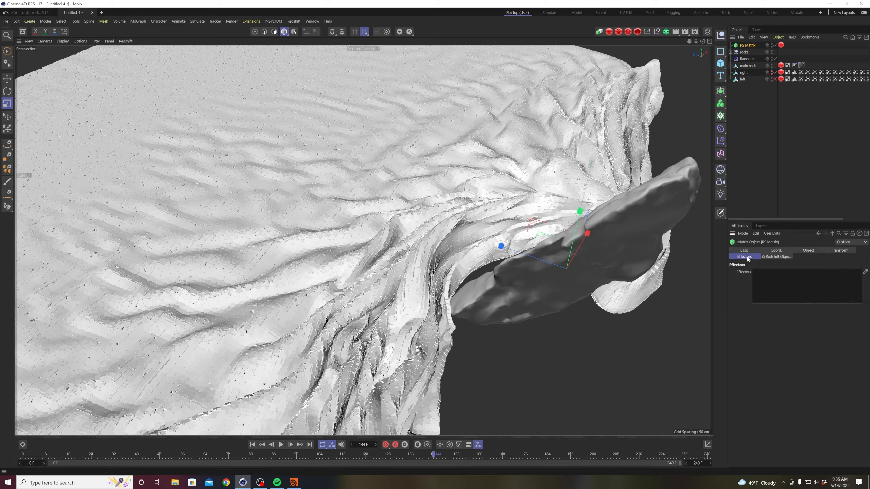
pyautogui.moveTo(747, 58); pyautogui.dragTo(781, 293)
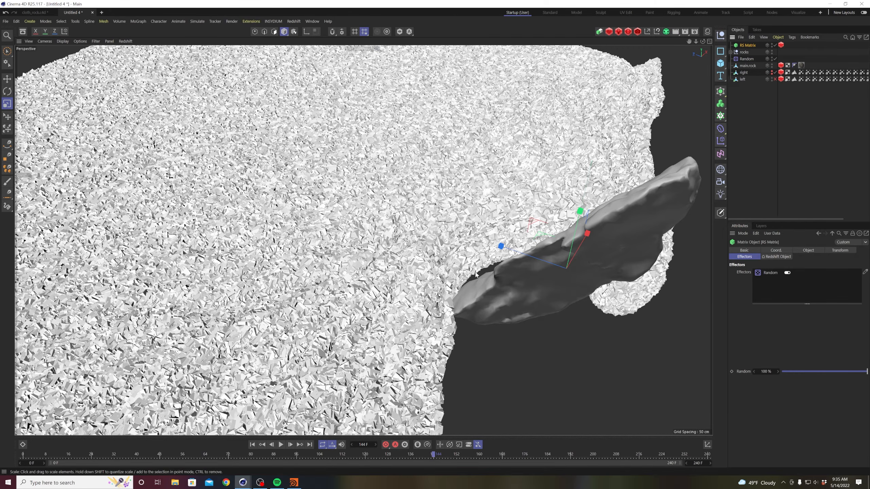
pyautogui.scroll(3, 484, 276)
pyautogui.keyDown('alt'); pyautogui.moveTo(483, 276); pyautogui.dragTo(498, 279); pyautogui.keyUp('alt')
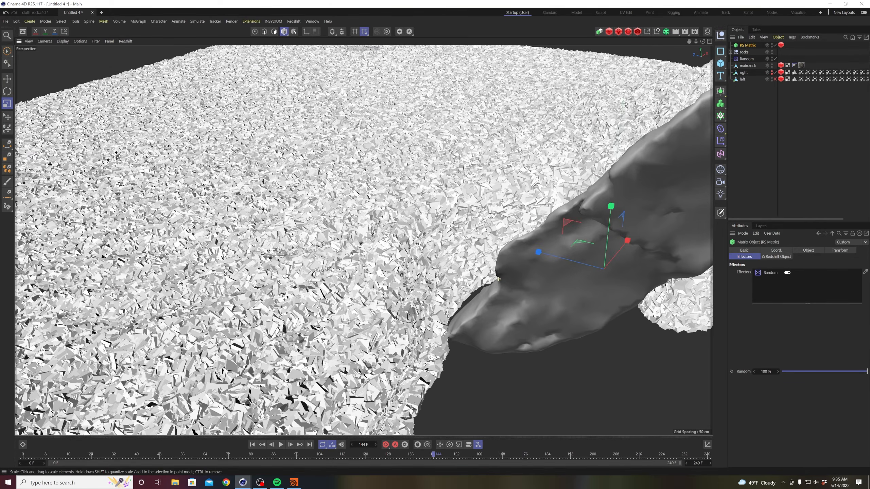
# - Save the scene as tutorial_04 in the tutorial_04 folder
pyautogui.hotkey('ctrl', 's')
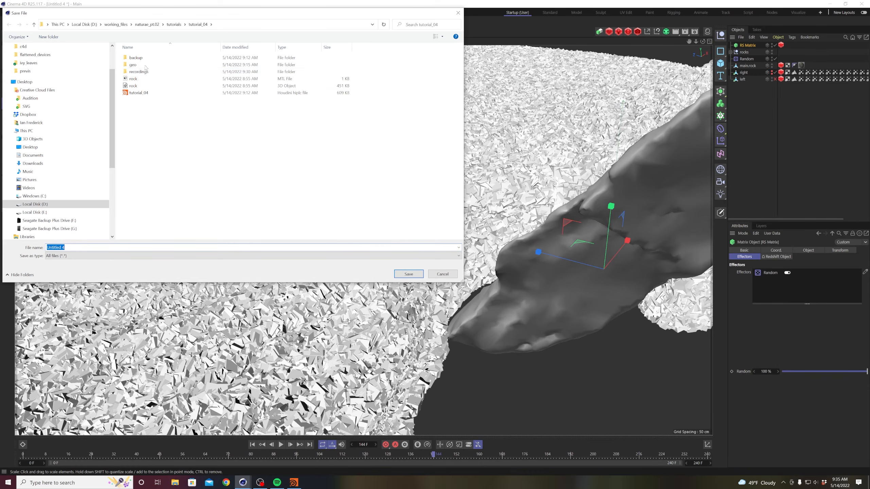
pyautogui.write('tuto')
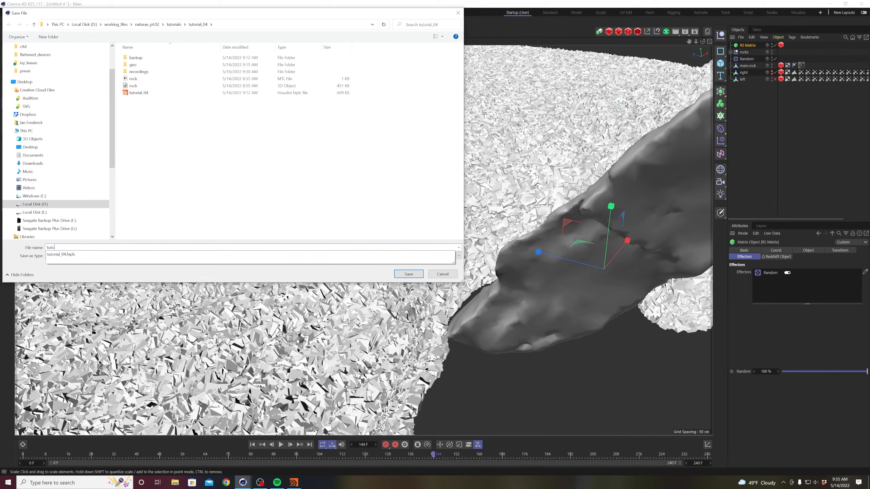
pyautogui.write('rial_04')
pyautogui.press('Return')
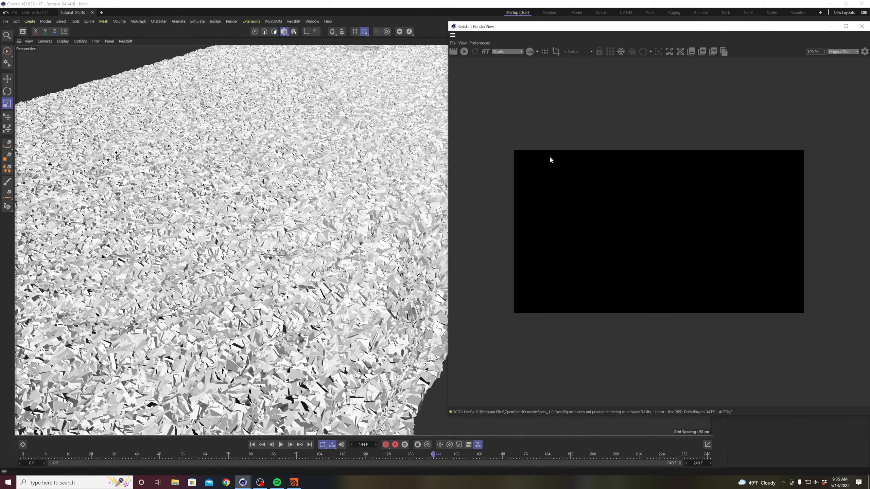
# - Start the live render in the Redshift RenderView, move its window clear of the object list, and check the render output settings
pyautogui.click(464, 51)
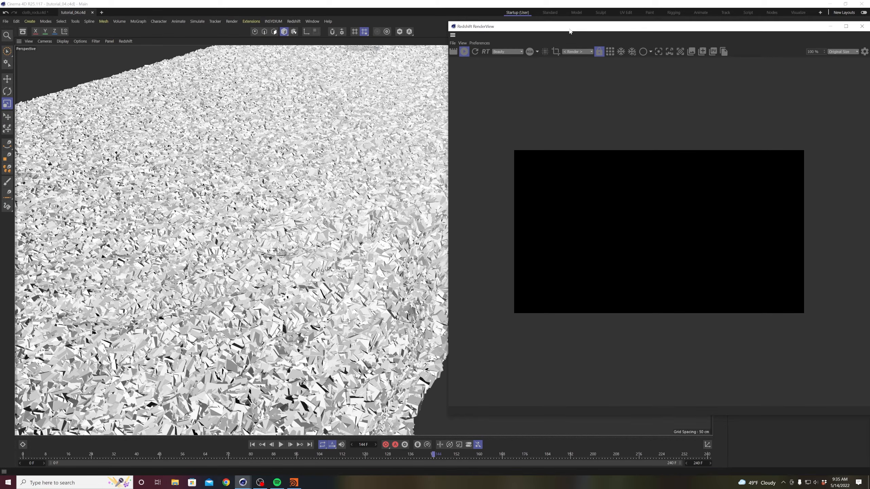
pyautogui.moveTo(581, 30); pyautogui.dragTo(527, 36)
pyautogui.scroll(3, 588, 240)
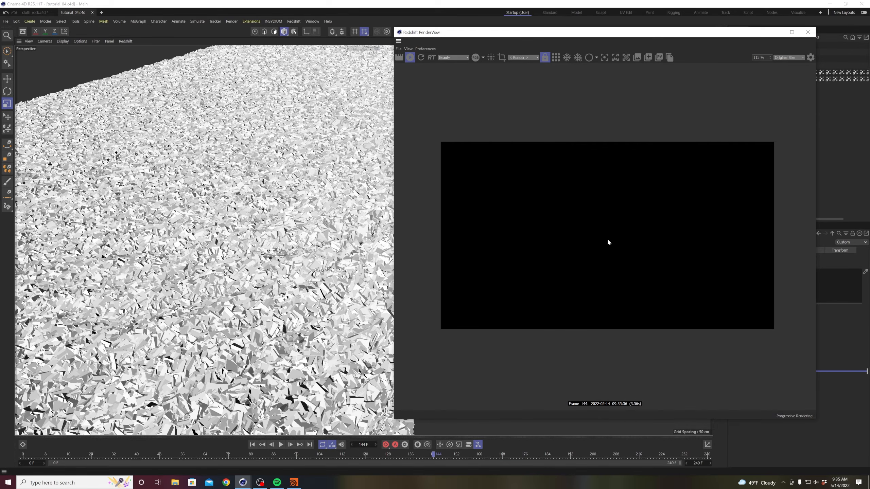
pyautogui.moveTo(584, 29); pyautogui.dragTo(597, 108)
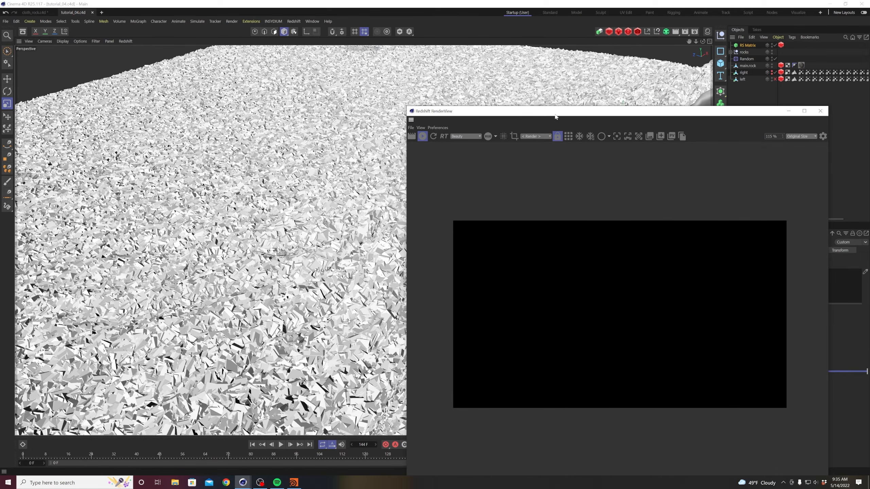
pyautogui.moveTo(555, 114); pyautogui.dragTo(457, 80)
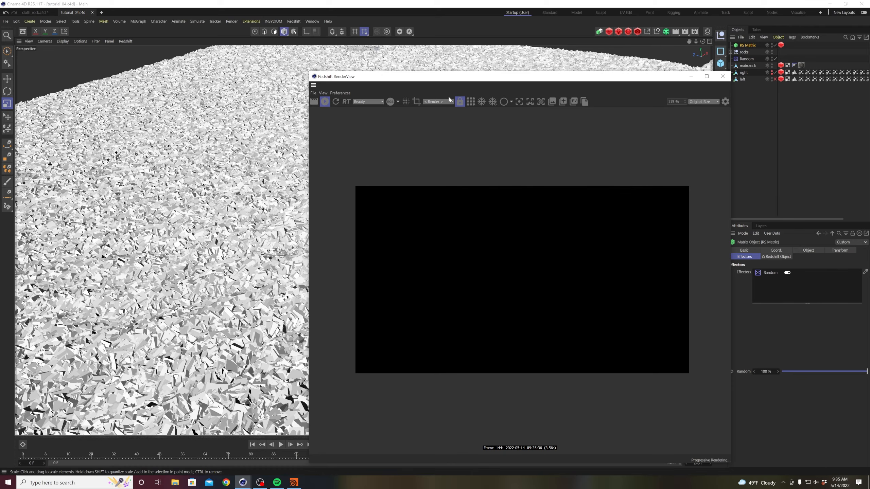
pyautogui.click(696, 33)
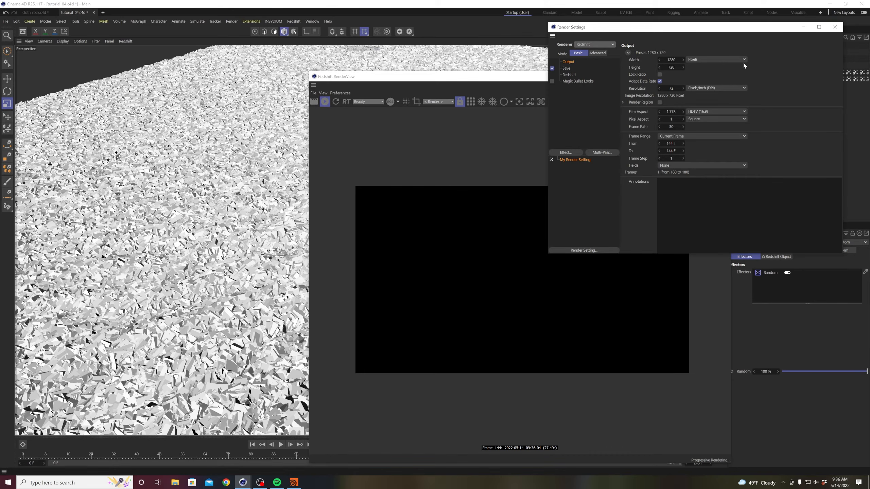
pyautogui.click(835, 27)
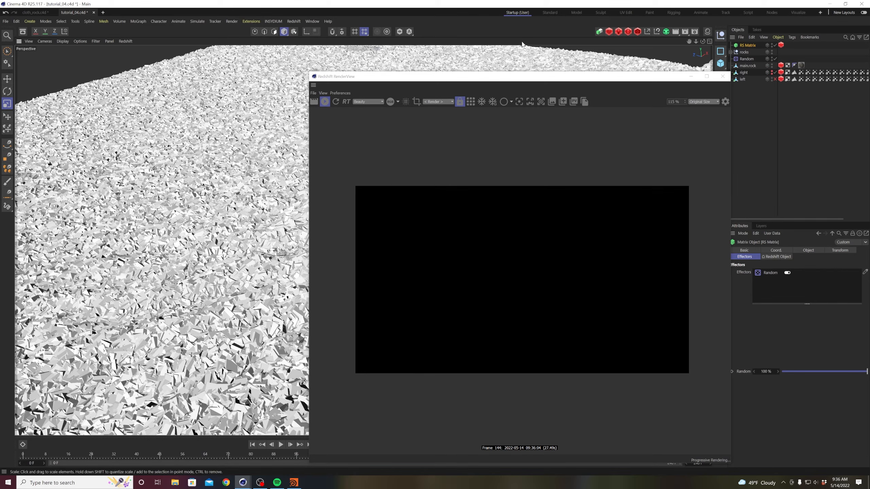
# - Add a Redshift Sun & Sky Rig to the scene and shift the RenderView window clear of the object list
pyautogui.click(294, 22)
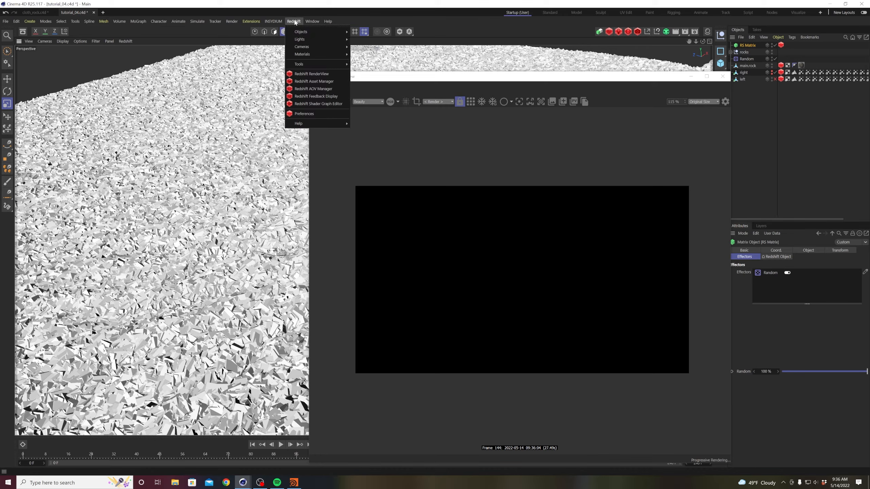
pyautogui.moveTo(306, 32)
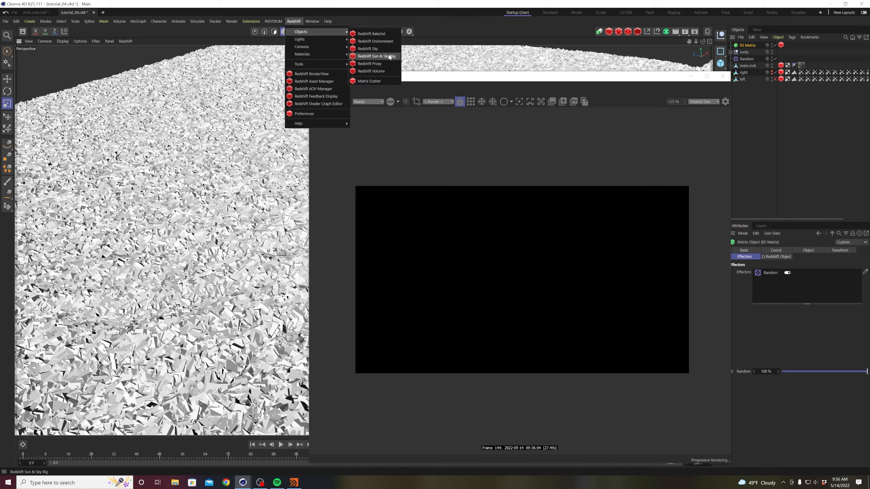
pyautogui.click(389, 56)
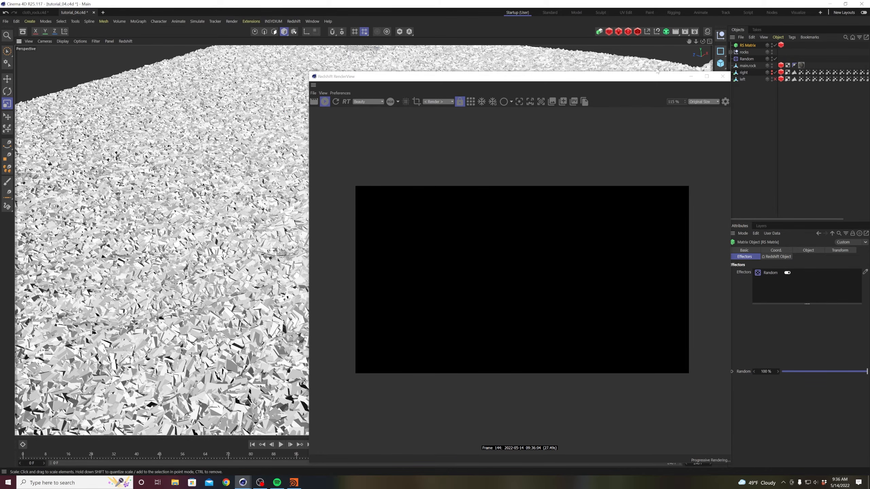
pyautogui.moveTo(633, 79); pyautogui.dragTo(598, 79)
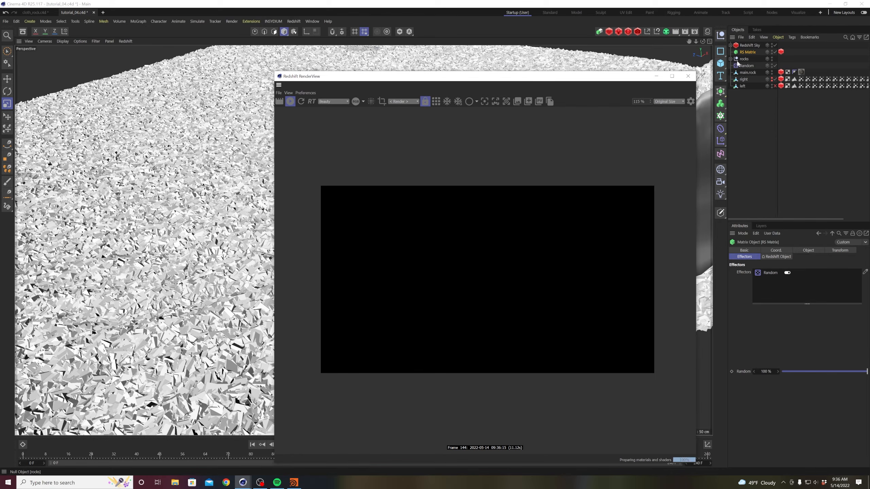
# - Pause and minimise the RenderView, and move all the rock meshes out of the rocks group to directly below the RS Matrix
pyautogui.click(730, 59)
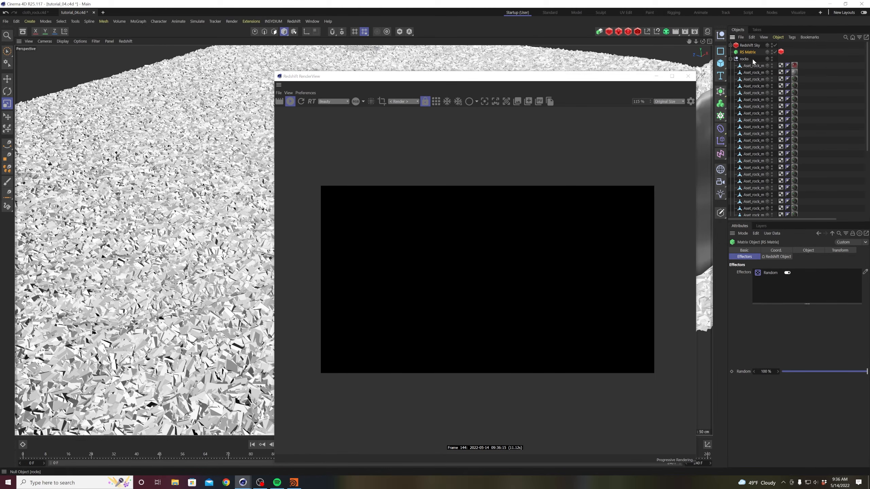
pyautogui.click(291, 102)
pyautogui.click(655, 76)
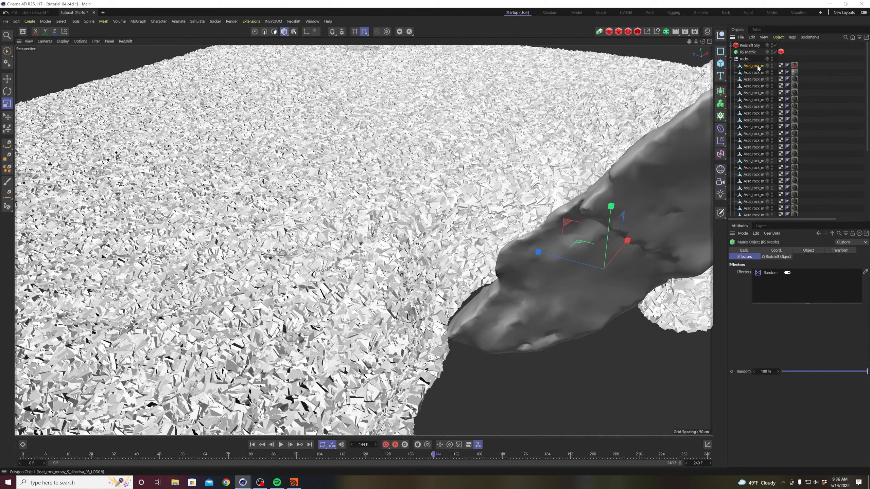
pyautogui.click(759, 69)
pyautogui.scroll(-5, 759, 90)
pyautogui.keyDown('shift'); pyautogui.click(752, 186); pyautogui.keyUp('shift')
pyautogui.scroll(5, 755, 171)
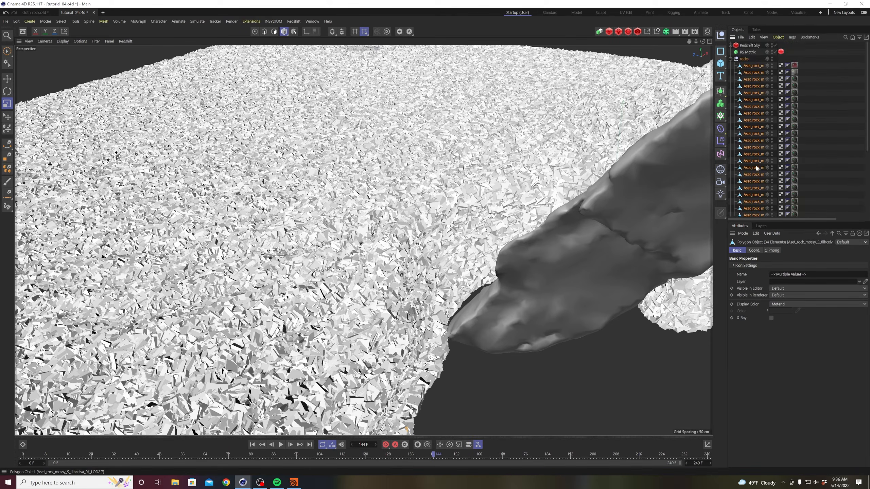
pyautogui.moveTo(749, 76); pyautogui.dragTo(745, 53)
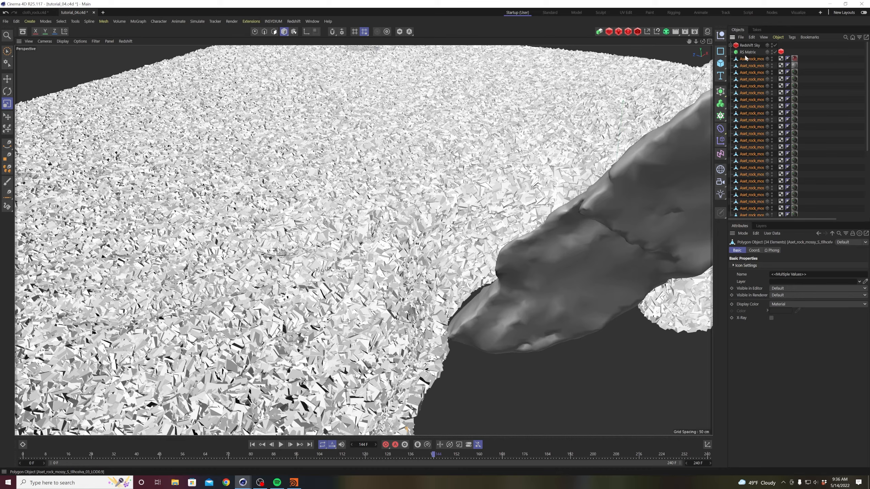
# - Check the custom objects in the RS Matrix's Redshift Object tag against the ungrouped rock meshes in the object list
pyautogui.click(748, 52)
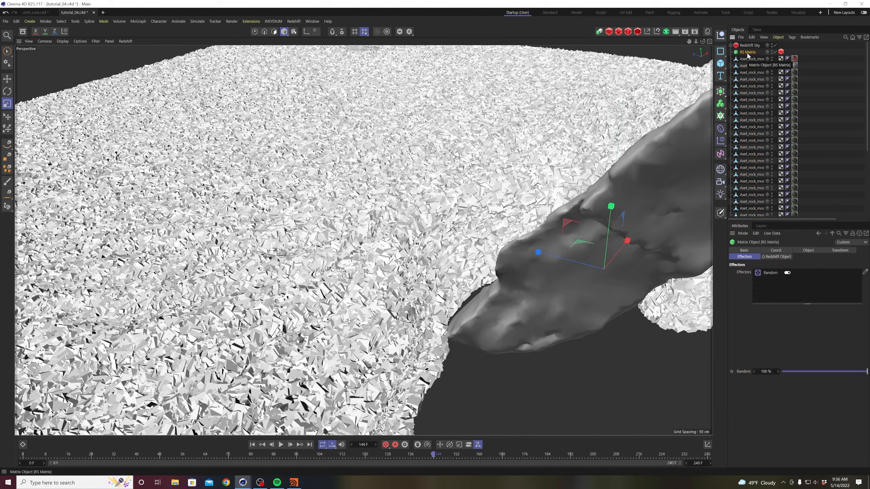
pyautogui.click(781, 52)
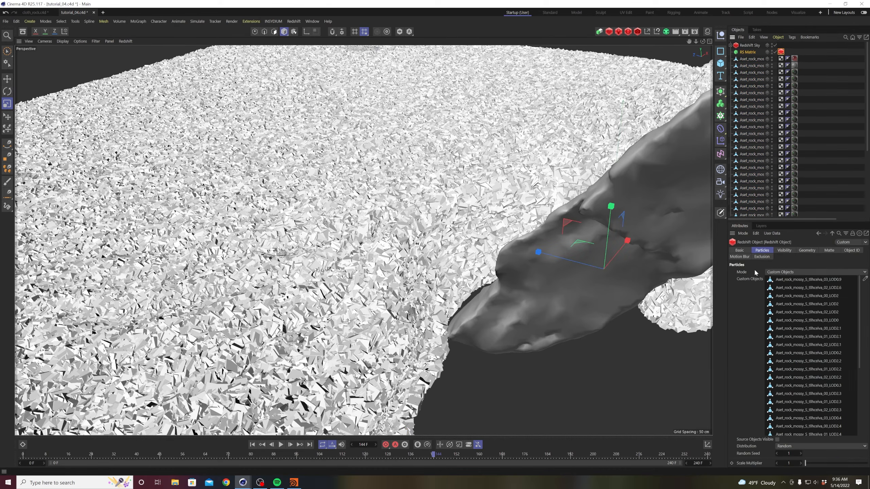
pyautogui.scroll(-5, 763, 178)
pyautogui.click(760, 178)
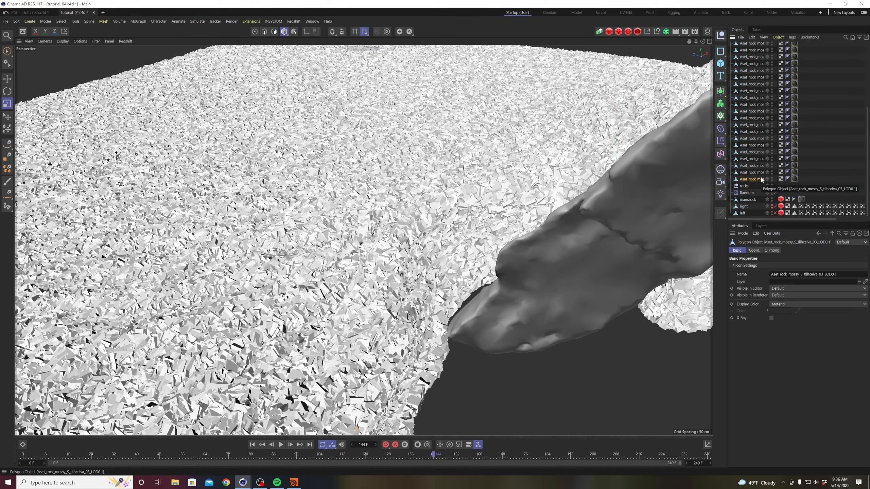
pyautogui.scroll(5, 760, 175)
pyautogui.scroll(-5, 764, 108)
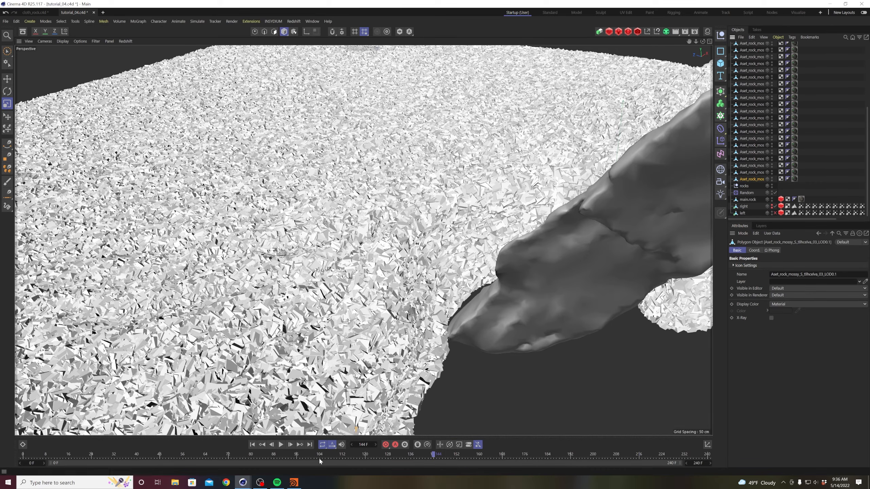
# - Restore the Redshift RenderView, restart its live render, and move the window away from the object list
pyautogui.moveTo(276, 487)
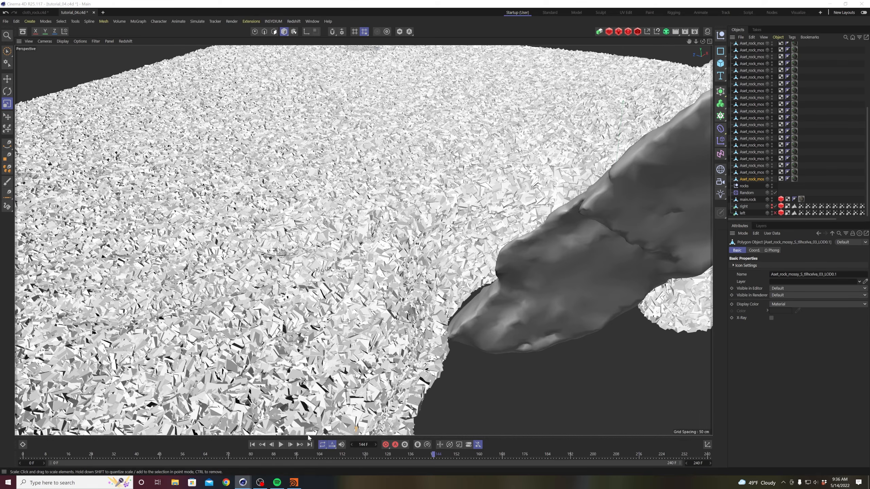
pyautogui.click(308, 438)
pyautogui.click(290, 101)
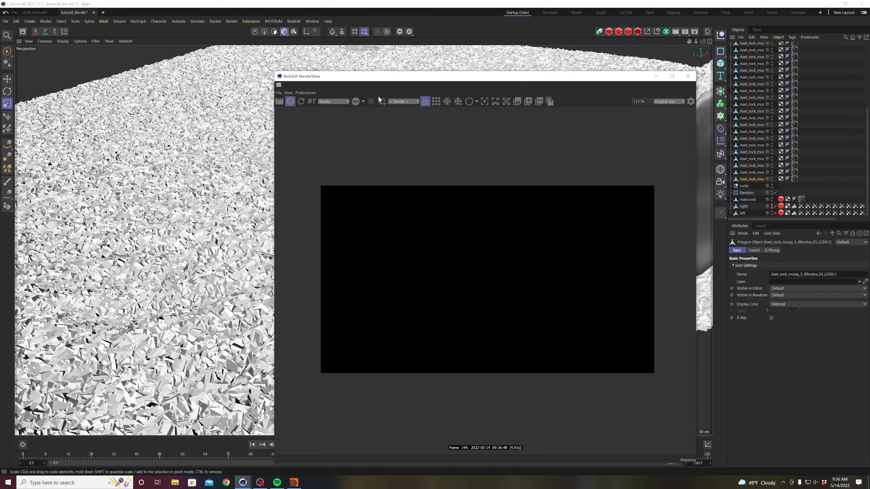
pyautogui.moveTo(382, 78); pyautogui.dragTo(361, 79)
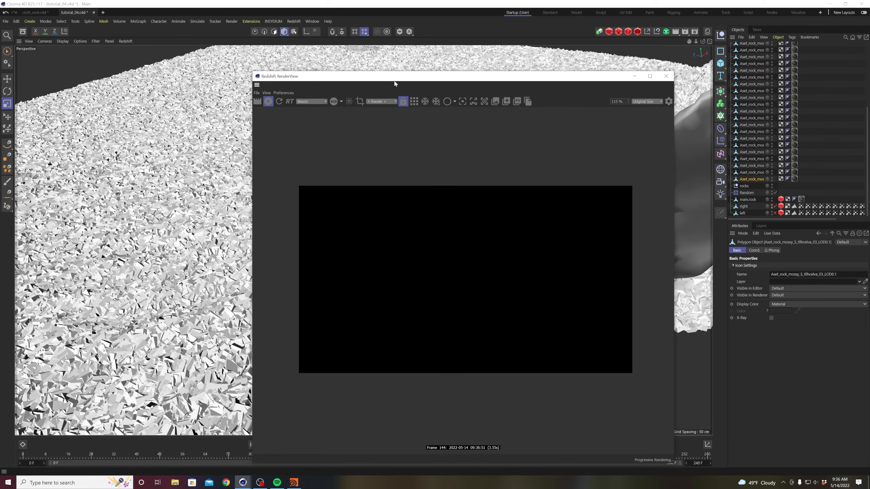
pyautogui.moveTo(394, 81); pyautogui.dragTo(339, 57)
pyautogui.scroll(5, 757, 87)
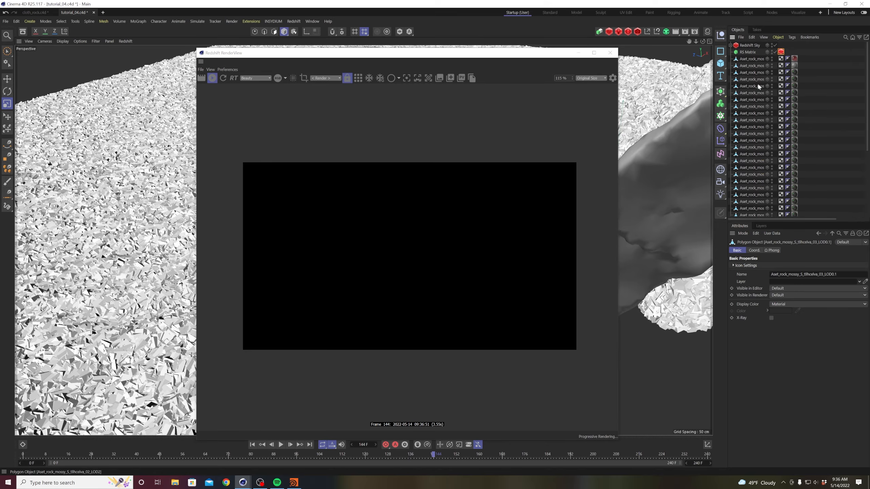
# - Try scale multipliers of 10 and 20 in the RS Matrix's Redshift Object tag, and disable the RS Matrix
pyautogui.click(750, 52)
pyautogui.click(781, 52)
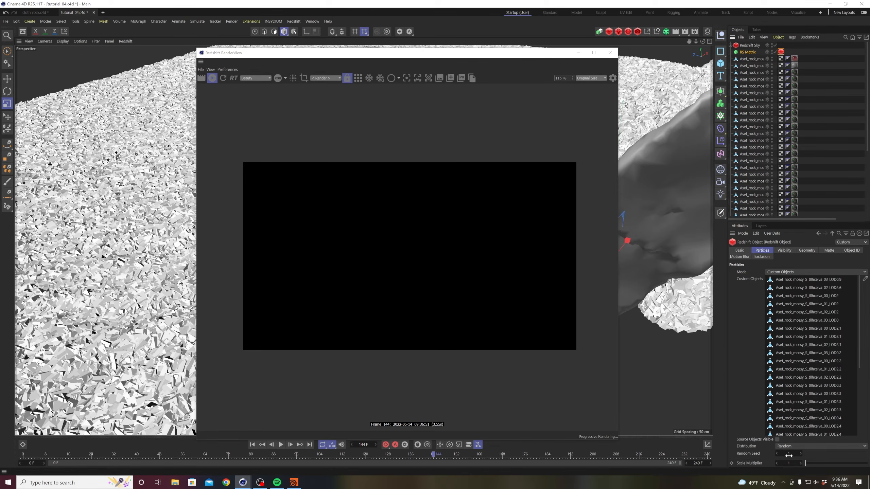
pyautogui.click(789, 463)
pyautogui.write('10')
pyautogui.press('Return')
pyautogui.doubleClick(791, 464)
pyautogui.write('20')
pyautogui.press('Return')
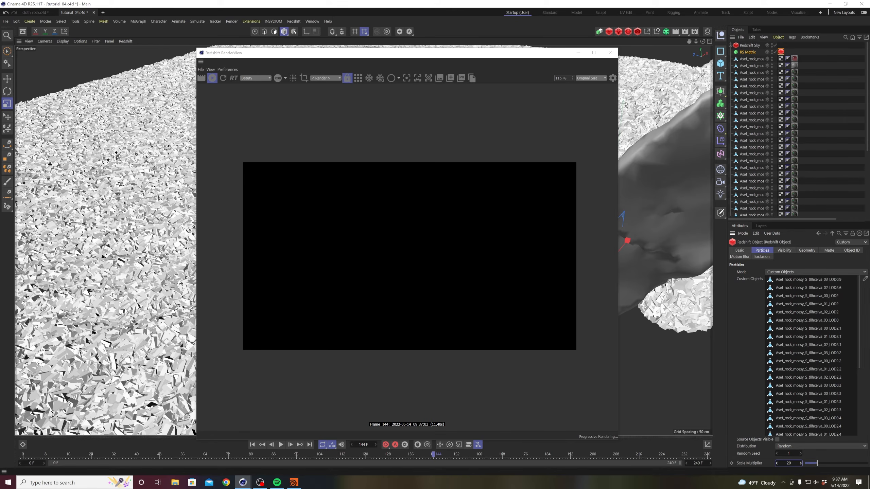
pyautogui.click(749, 46)
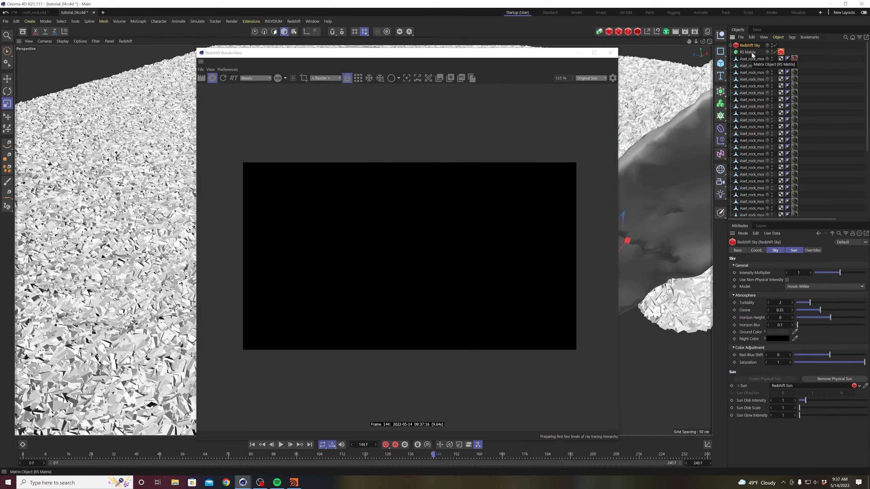
pyautogui.click(775, 52)
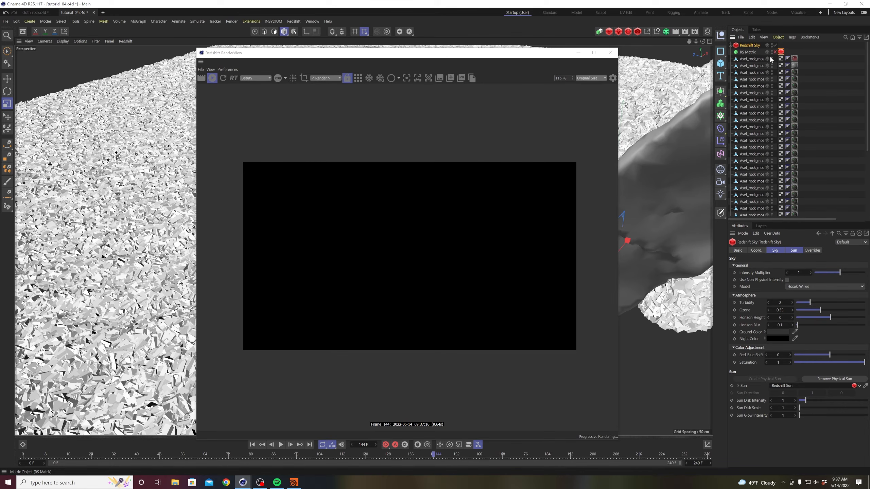
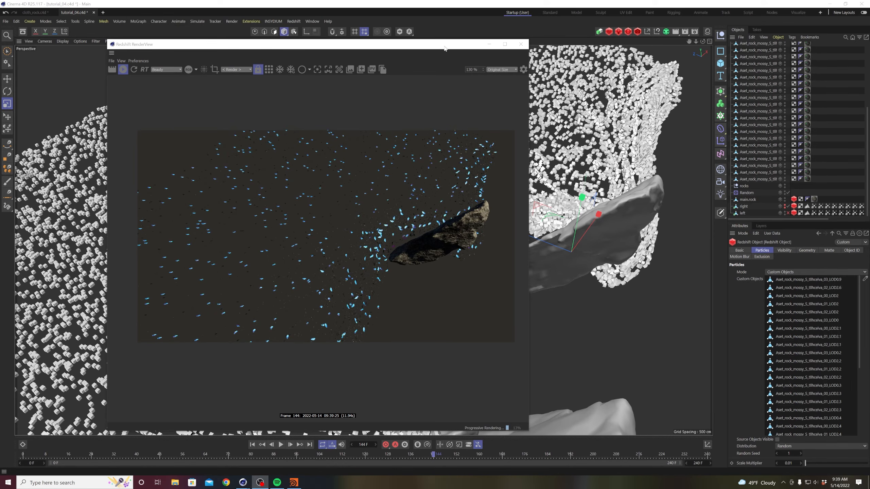
# - Try a scale multiplier of 1 in the RS Matrix's Redshift Object tag, and settle on 0.02
pyautogui.moveTo(445, 47); pyautogui.dragTo(448, 46)
pyautogui.scroll(5, 787, 125)
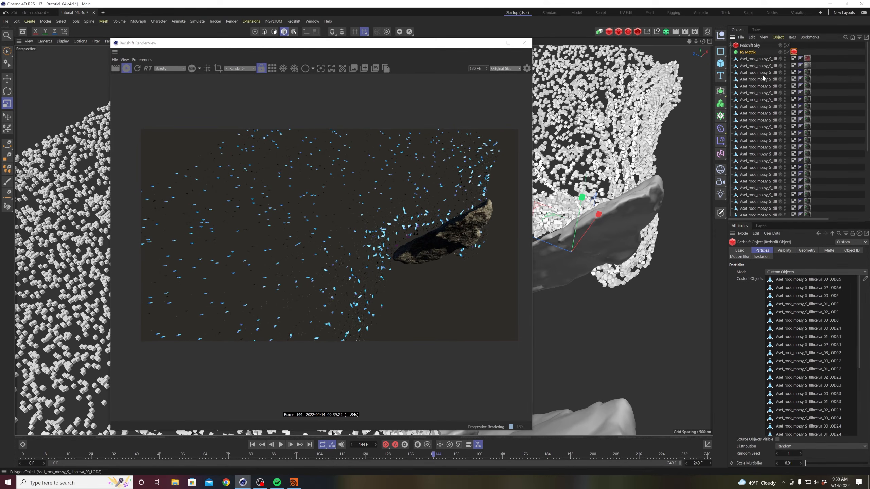
pyautogui.click(750, 51)
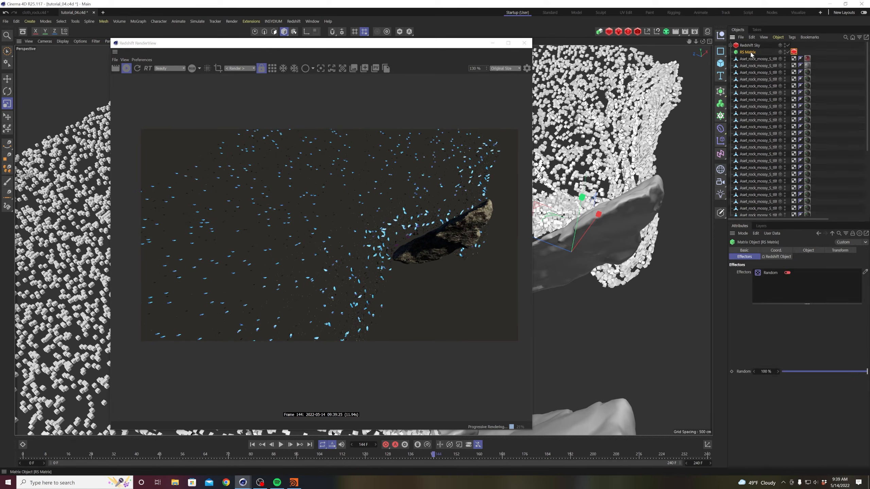
pyautogui.click(793, 52)
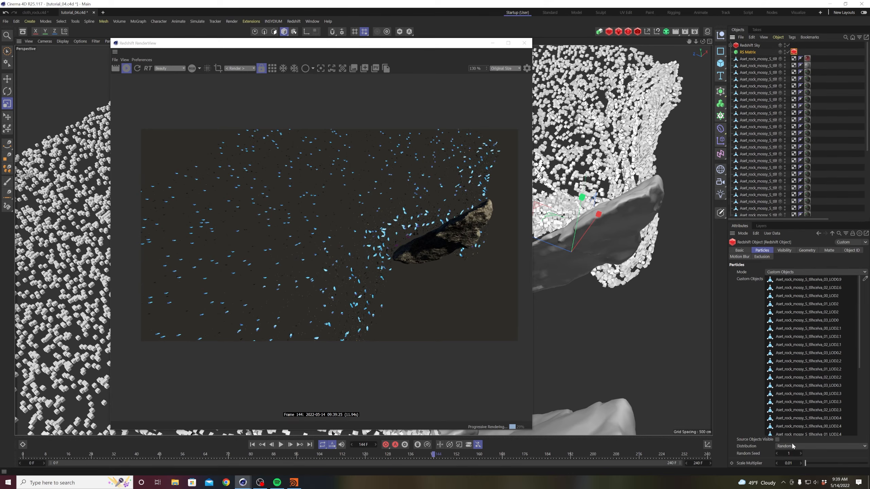
pyautogui.doubleClick(792, 463)
pyautogui.write('1')
pyautogui.press('Return')
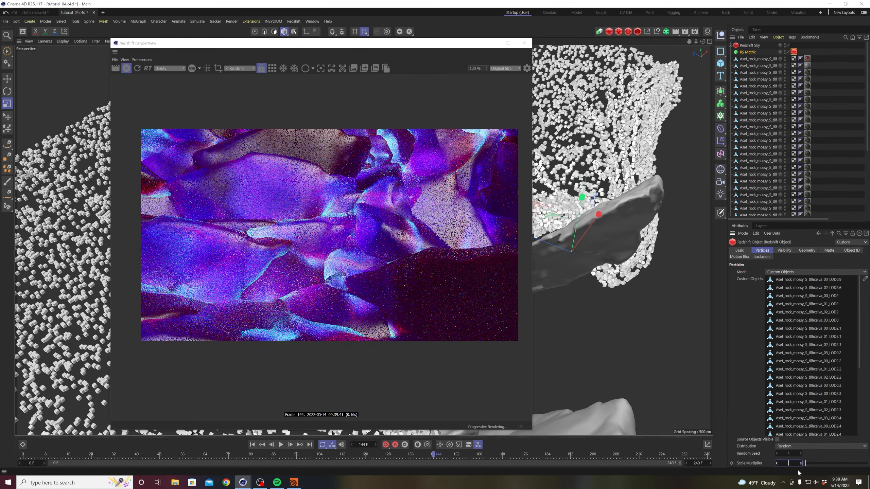
pyautogui.write('0.02')
pyautogui.press('Return')
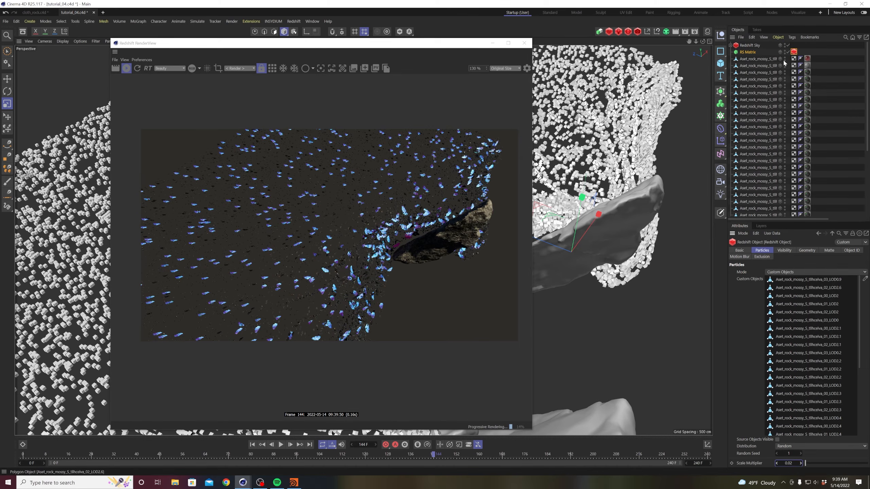
# - Enable the Random effector on the RS Matrix and set the matrix count to 400000
pyautogui.click(776, 53)
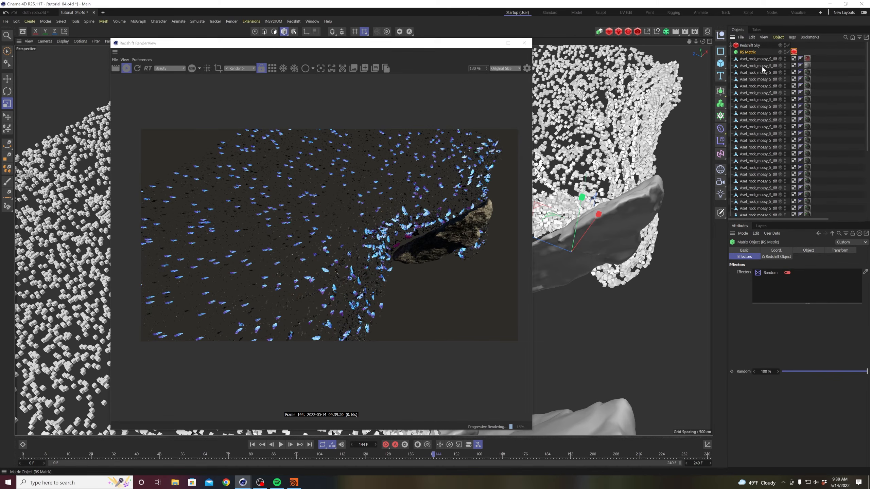
pyautogui.click(787, 273)
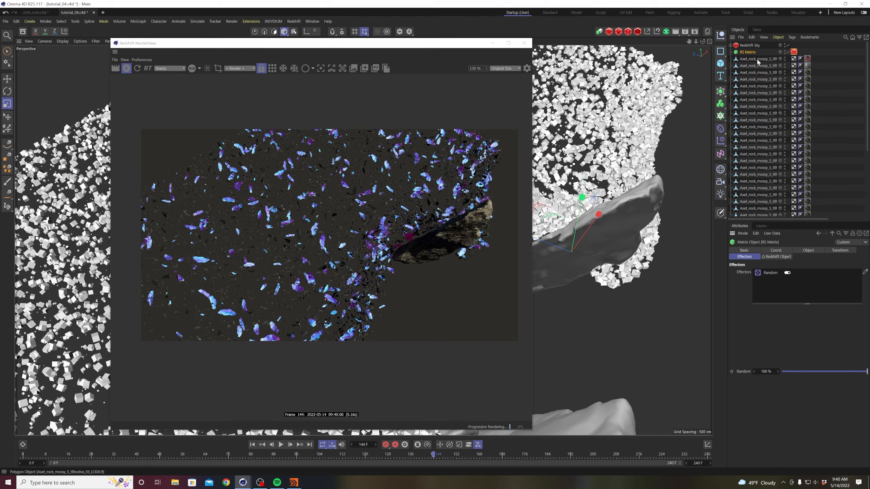
pyautogui.click(807, 251)
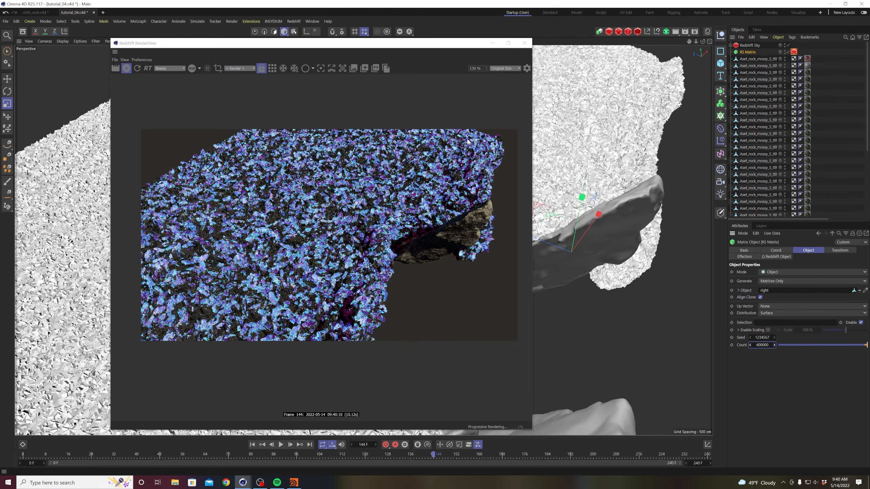
# - Delete the first rock mesh in the object list, the one ending in 03_LOD0.9, and inspect the scattered rocks in the render
pyautogui.click(759, 60)
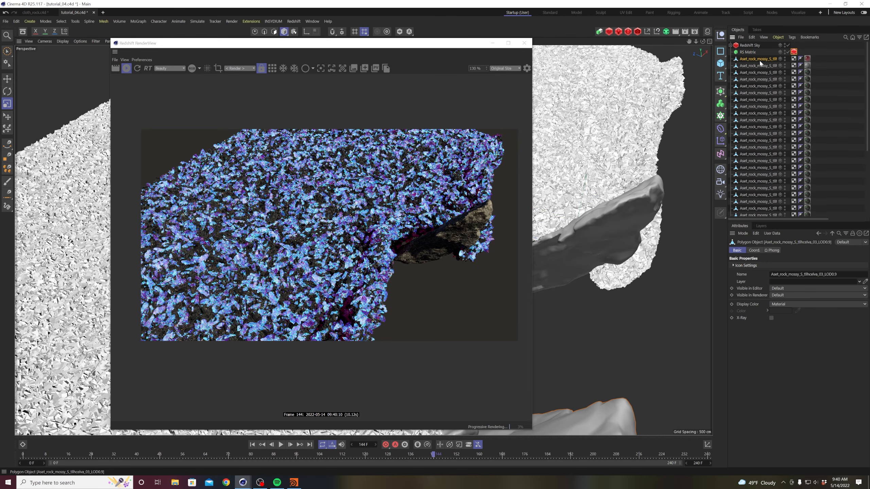
pyautogui.press('Delete')
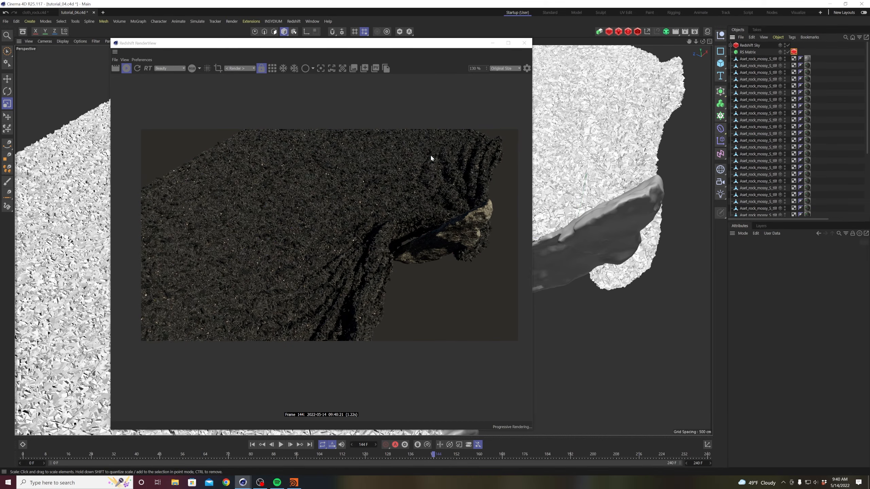
pyautogui.scroll(2, 369, 210)
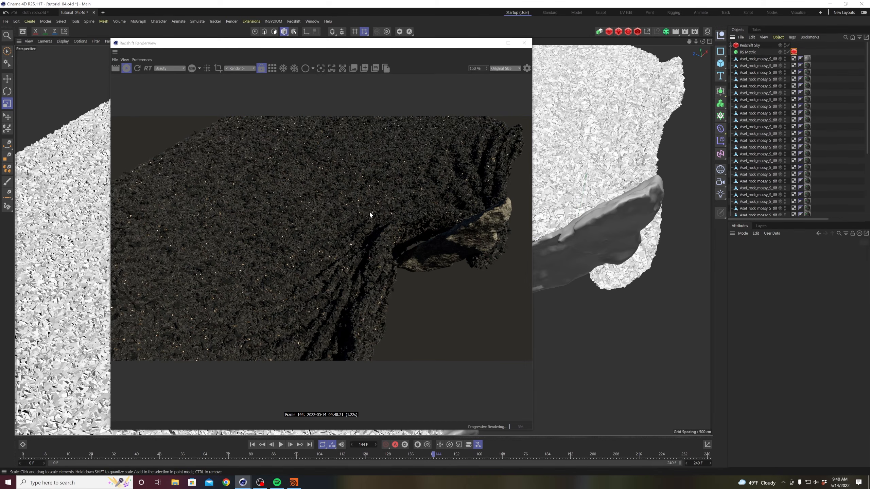
pyautogui.scroll(-2, 369, 210)
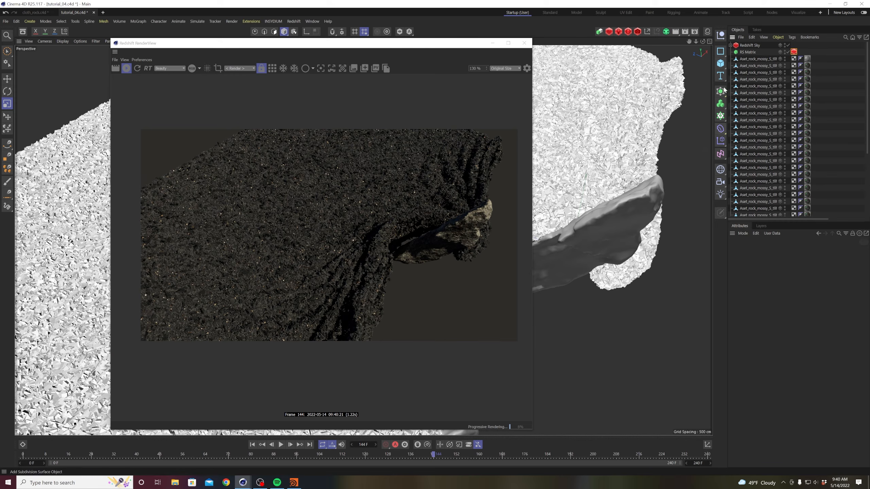
# - Select the first remaining rock mesh and widen the object name column to show the full rock names
pyautogui.click(760, 58)
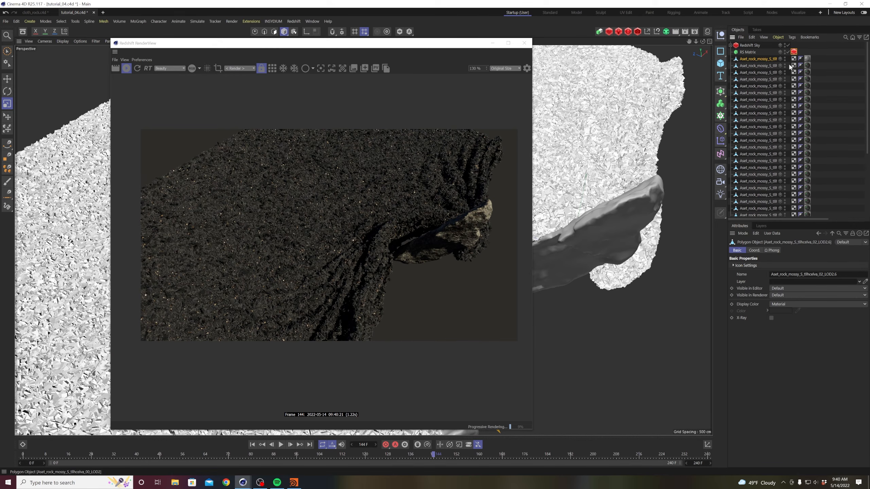
pyautogui.moveTo(790, 45); pyautogui.dragTo(817, 45)
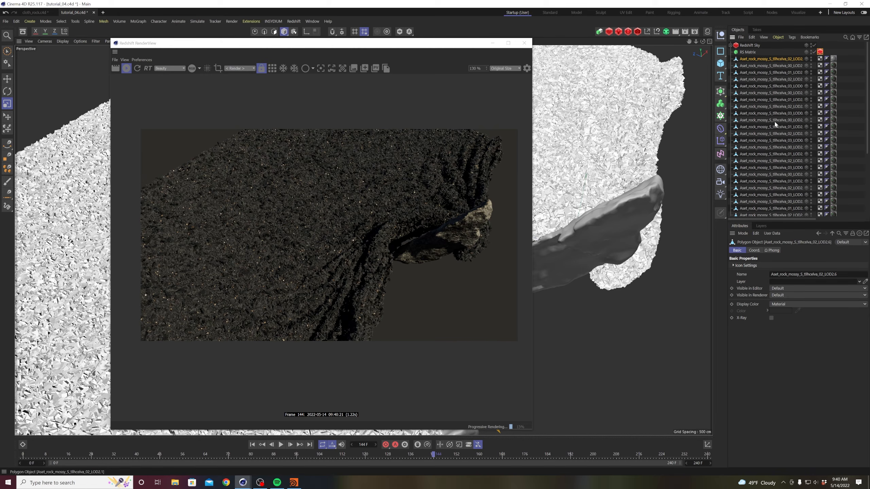
# - Group all the rock meshes in the object list under a new null and delete the empty rocks null
pyautogui.scroll(-2, 784, 133)
pyautogui.scroll(2, 791, 117)
pyautogui.click(834, 66)
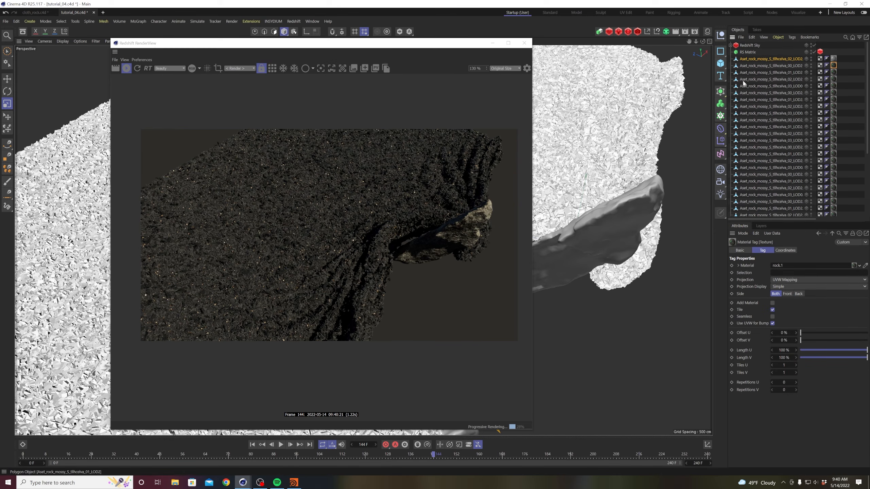
pyautogui.click(748, 52)
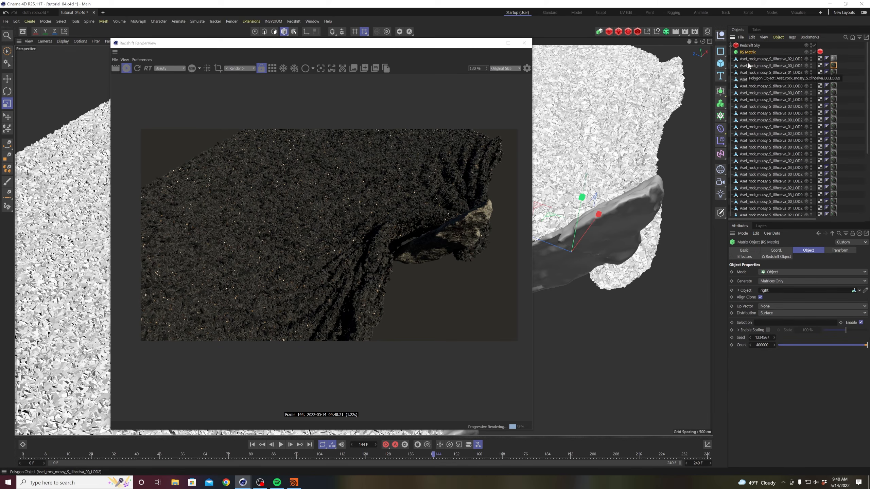
pyautogui.click(749, 56)
pyautogui.scroll(-5, 748, 137)
pyautogui.keyDown('shift'); pyautogui.click(749, 178); pyautogui.keyUp('shift')
pyautogui.hotkey('alt', 'g')
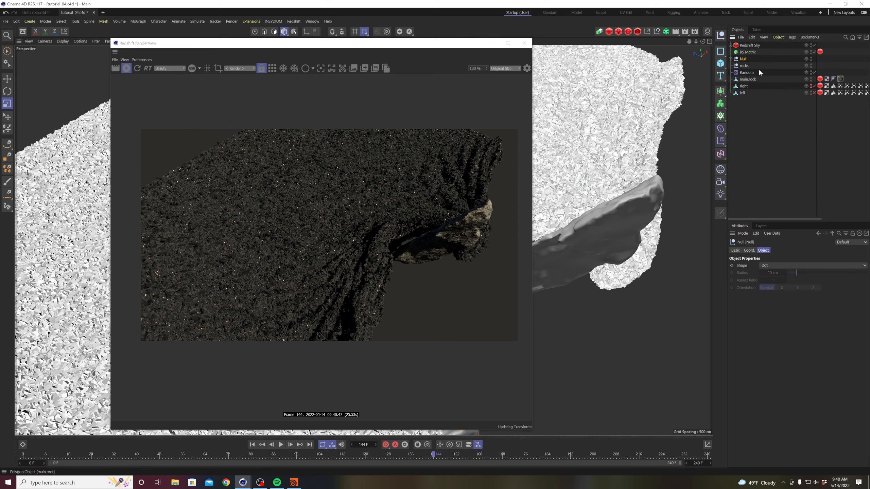
pyautogui.click(745, 68)
pyautogui.press('Delete')
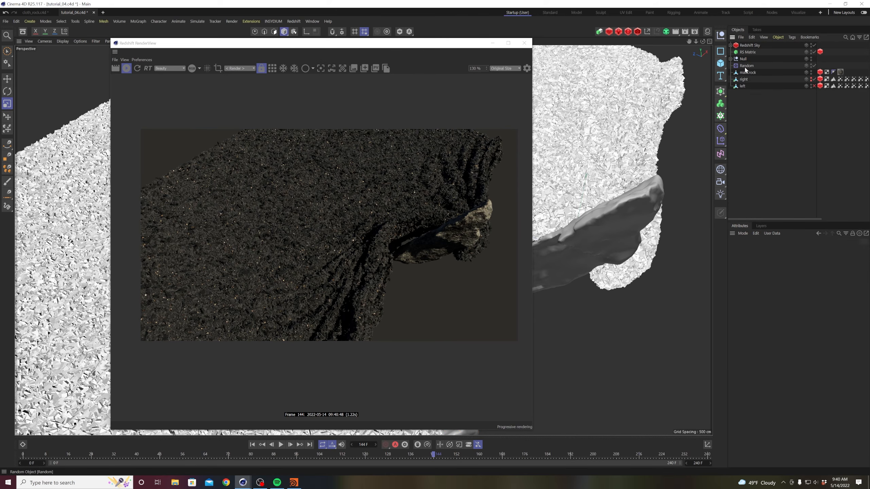
# - Enable the left Alembic cloth object and duplicate the RS Matrix
pyautogui.click(814, 86)
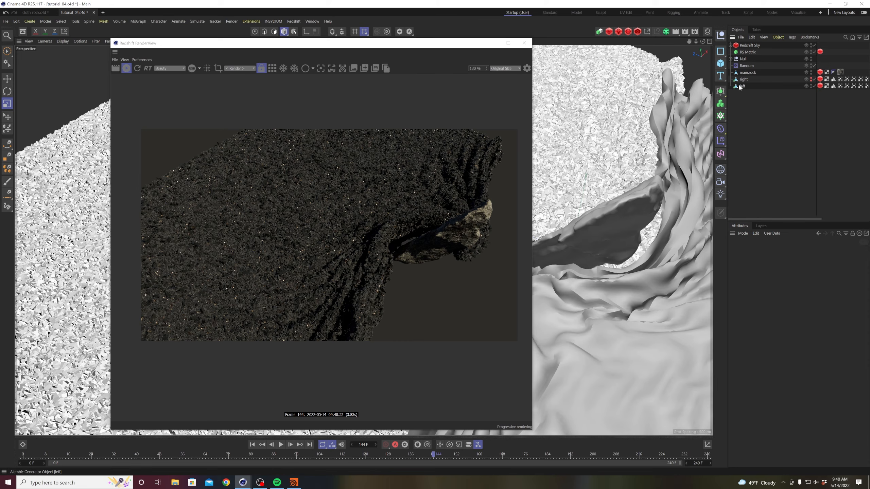
pyautogui.click(745, 52)
pyautogui.keyDown('ctrl'); pyautogui.moveTo(744, 55); pyautogui.dragTo(747, 56); pyautogui.keyUp('ctrl')
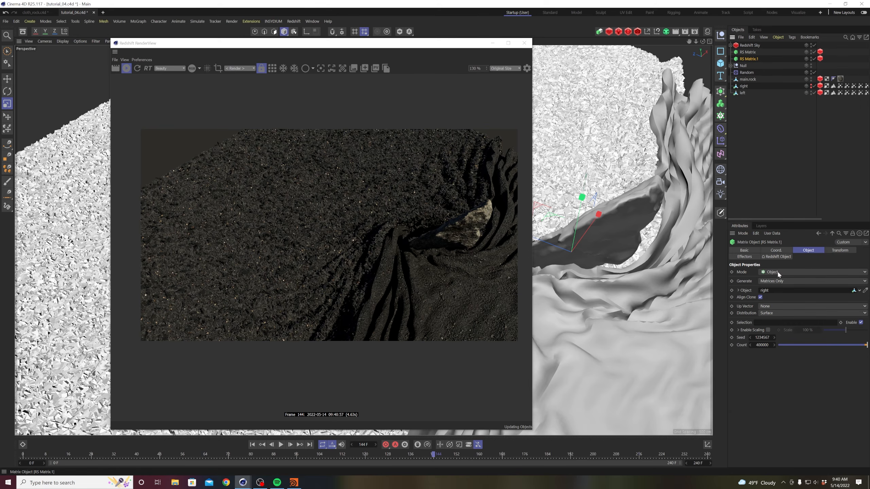
# - Set the left cloth as the distribution object of the duplicated RS Matrix and hide the left cloth itself
pyautogui.moveTo(742, 95); pyautogui.dragTo(771, 291)
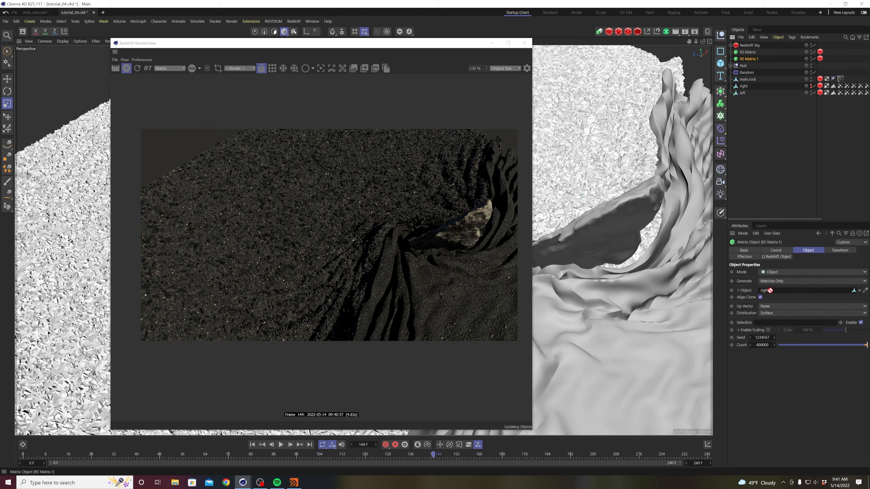
pyautogui.click(742, 92)
pyautogui.click(748, 58)
pyautogui.moveTo(743, 94); pyautogui.dragTo(769, 292)
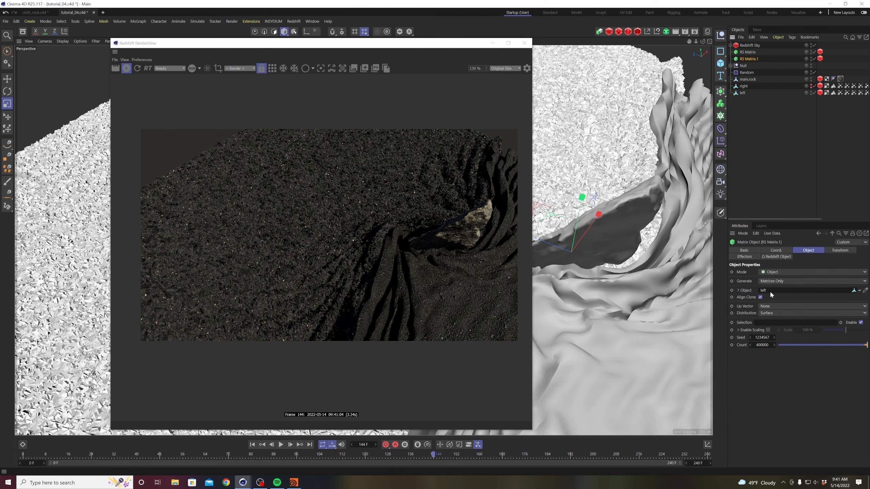
pyautogui.click(812, 93)
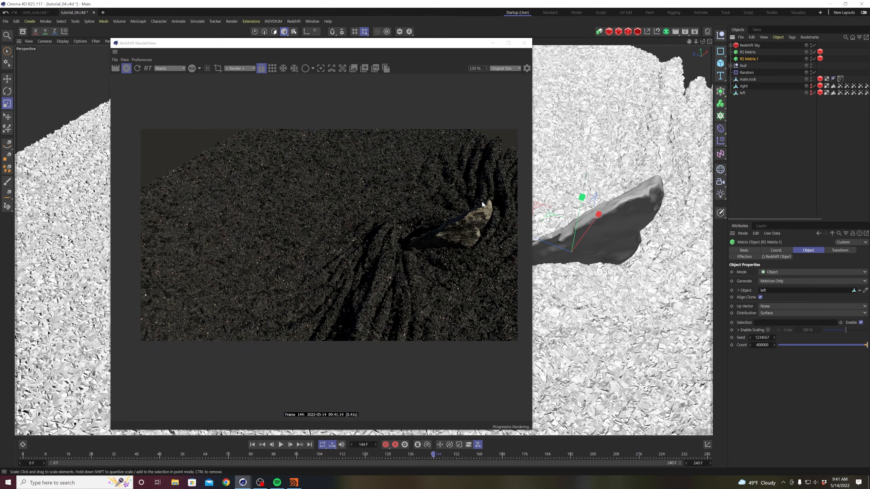
# - Examine the main rock and the surrounding scattered rocks from several angles in the viewport and the render
pyautogui.keyDown('alt'); pyautogui.moveTo(600, 238); pyautogui.dragTo(480, 230, button='middle'); pyautogui.keyUp('alt')
pyautogui.moveTo(231, 42); pyautogui.dragTo(776, 62)
pyautogui.keyDown('alt'); pyautogui.moveTo(466, 229); pyautogui.dragTo(532, 173, button='right'); pyautogui.keyUp('alt')
pyautogui.moveTo(495, 213)
pyautogui.keyDown('alt'); pyautogui.mouseDown()
pyautogui.moveTo(466, 201)
pyautogui.moveTo(486, 220)
pyautogui.mouseUp(); pyautogui.keyUp('alt')
pyautogui.keyDown('alt'); pyautogui.moveTo(486, 220); pyautogui.dragTo(392, 208, button='middle'); pyautogui.keyUp('alt')
pyautogui.keyDown('alt'); pyautogui.moveTo(392, 208); pyautogui.dragTo(397, 223, button='right'); pyautogui.keyUp('alt')
pyautogui.keyDown('alt'); pyautogui.moveTo(397, 224); pyautogui.dragTo(382, 210); pyautogui.keyUp('alt')
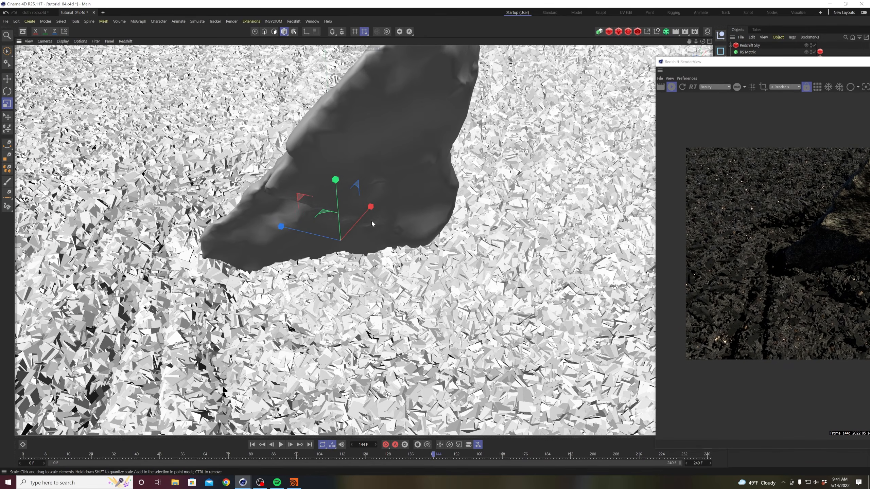
pyautogui.keyDown('alt'); pyautogui.moveTo(371, 192); pyautogui.dragTo(354, 229, button='right'); pyautogui.keyUp('alt')
pyautogui.keyDown('alt'); pyautogui.moveTo(381, 185); pyautogui.dragTo(375, 213, button='middle'); pyautogui.keyUp('alt')
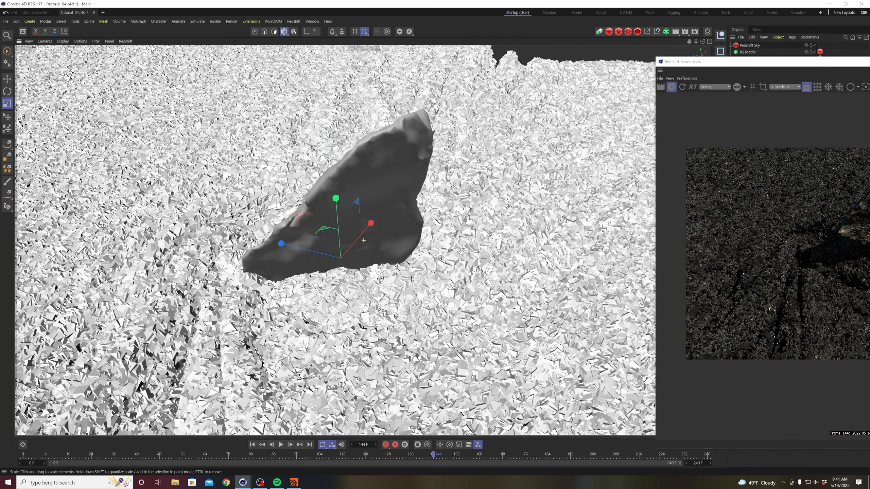
pyautogui.moveTo(700, 65); pyautogui.dragTo(360, 50)
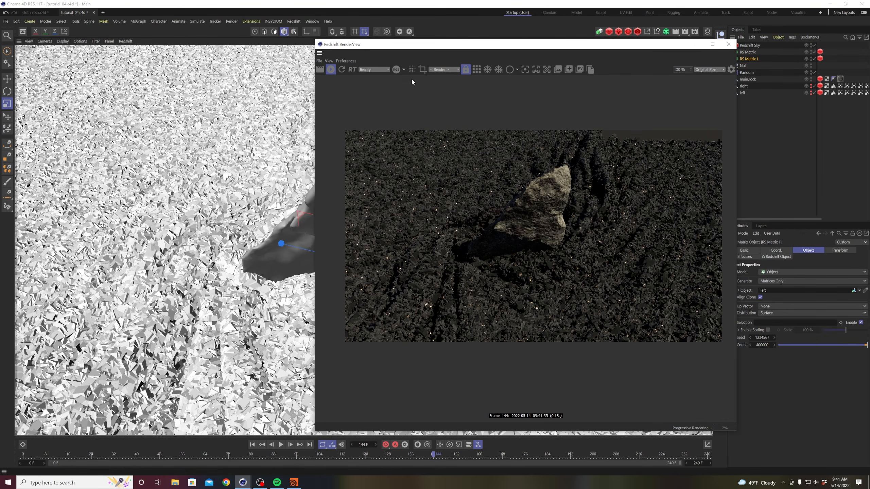
pyautogui.moveTo(687, 44); pyautogui.dragTo(550, 48)
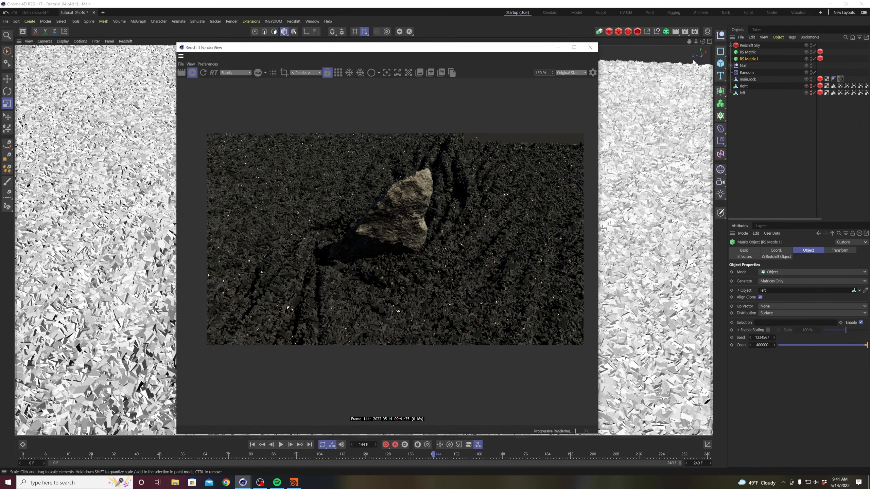
# - Rotate the Redshift Sky to a heading of -46° and a pitch of -90°, and inspect the relit rocks in the render
pyautogui.click(742, 47)
pyautogui.click(757, 251)
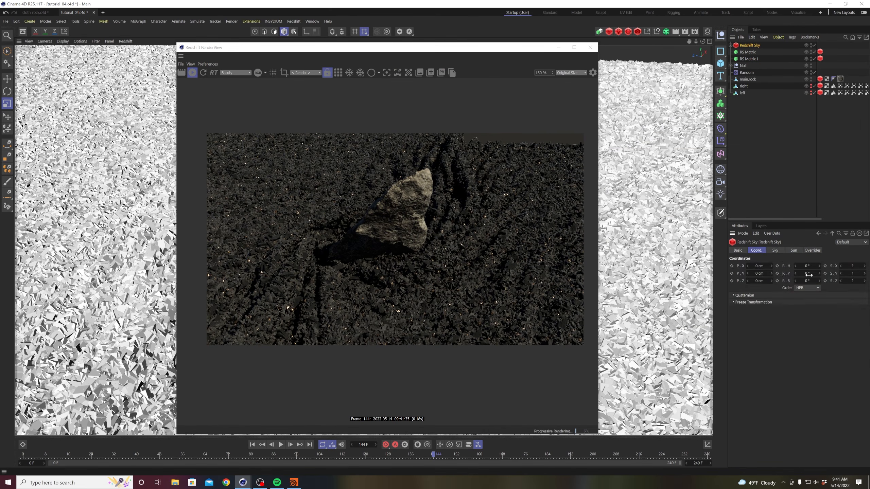
pyautogui.moveTo(819, 273); pyautogui.dragTo(800, 274)
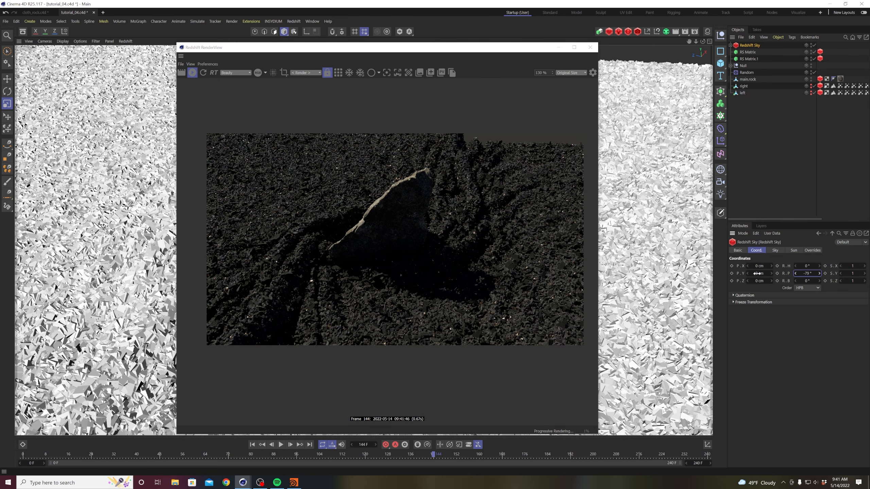
pyautogui.moveTo(809, 273); pyautogui.dragTo(803, 267)
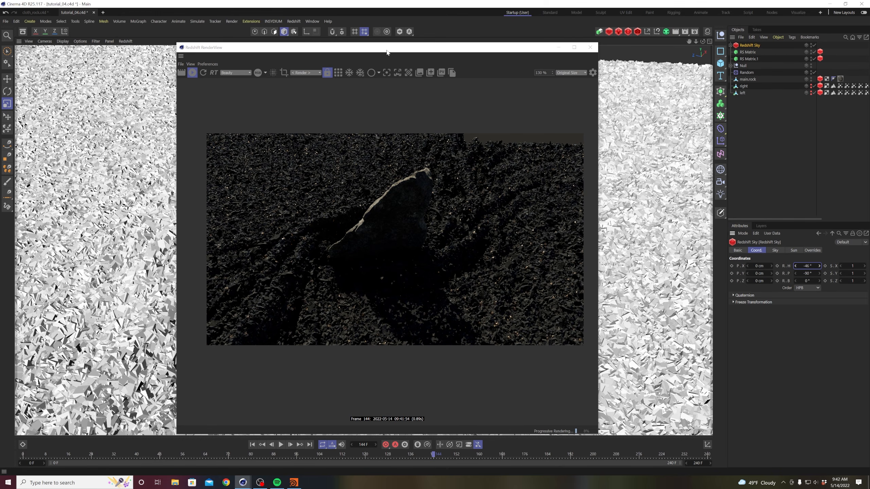
pyautogui.moveTo(386, 52); pyautogui.dragTo(412, 50)
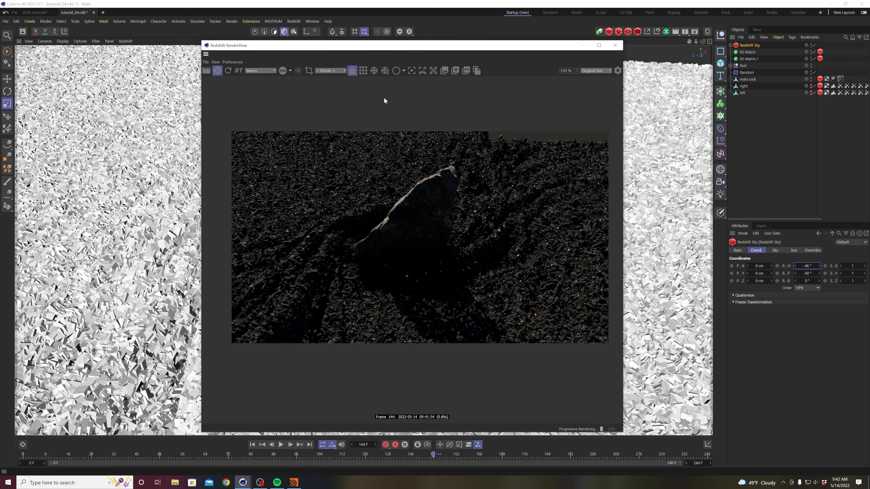
pyautogui.moveTo(384, 46); pyautogui.dragTo(399, 43)
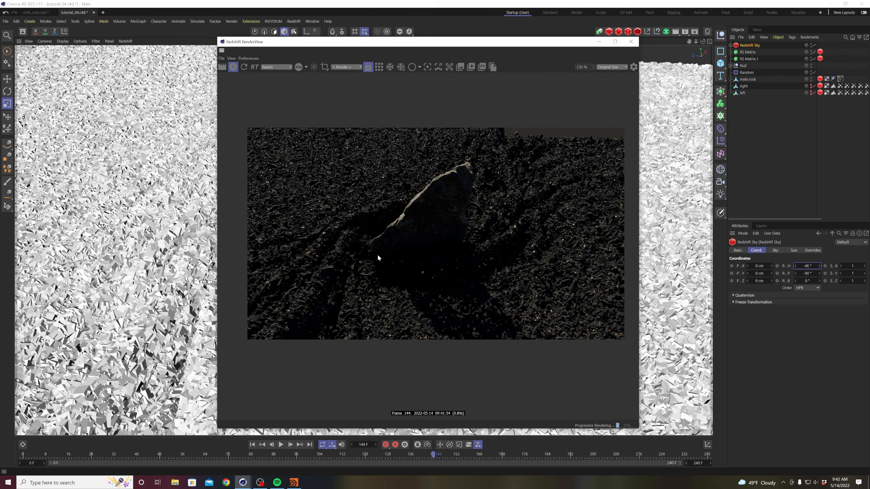